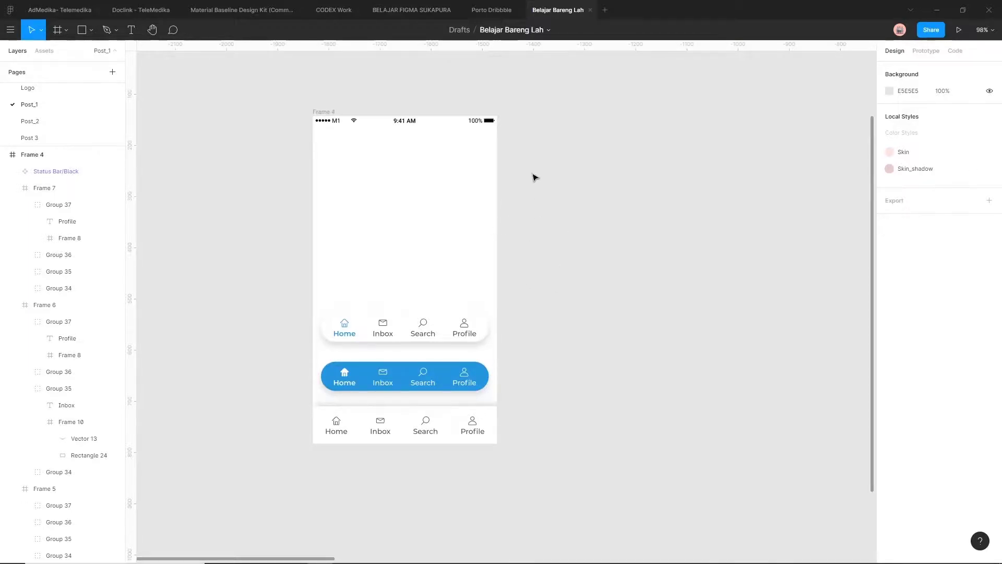
# Examine the white, blue and plain bottom navigation bar designs in the phone mockup
pyautogui.scroll(2, 557, 253)
pyautogui.click(401, 320)
pyautogui.scroll(-1, 400, 323)
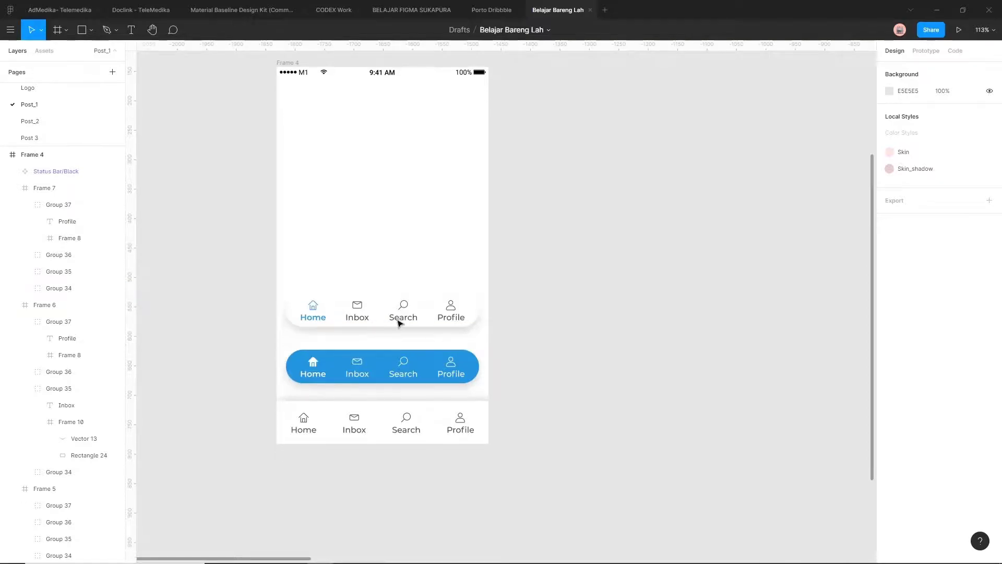
pyautogui.scroll(1, 358, 339)
pyautogui.scroll(3, 358, 340)
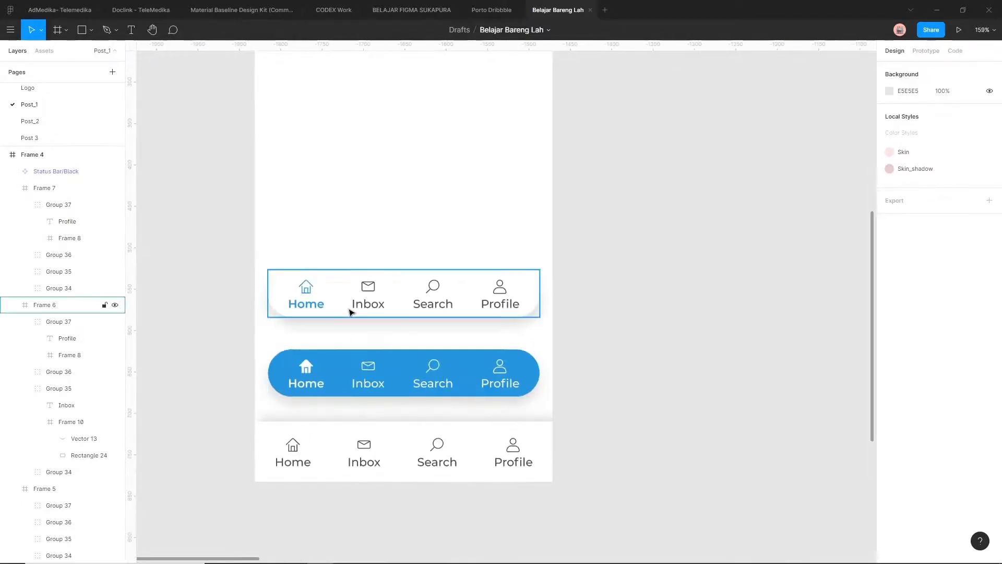
pyautogui.scroll(-4, 543, 339)
pyautogui.moveTo(667, 329); pyautogui.dragTo(556, 332)
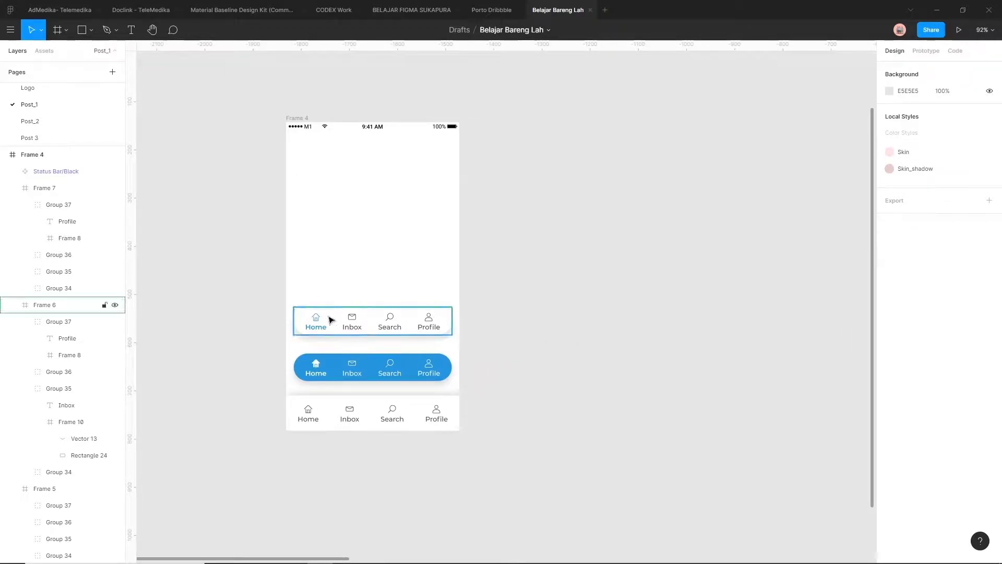
pyautogui.scroll(4, 330, 320)
pyautogui.scroll(2, 331, 320)
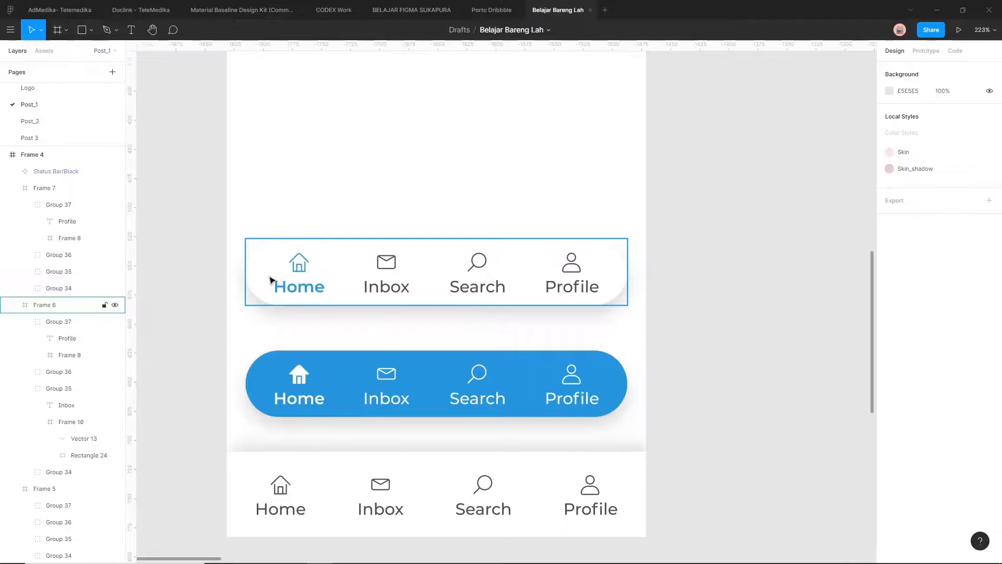
pyautogui.scroll(-1, 623, 334)
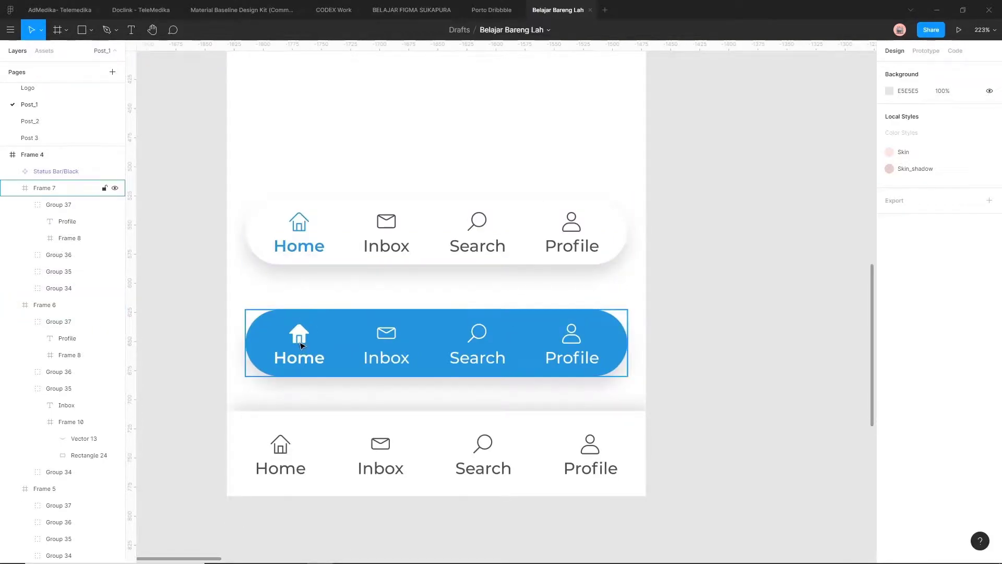
# Inspect the Home, Inbox, Search and Profile items of the white rounded navigation bar and the bar frame's properties
pyautogui.click(299, 224)
pyautogui.click(391, 231)
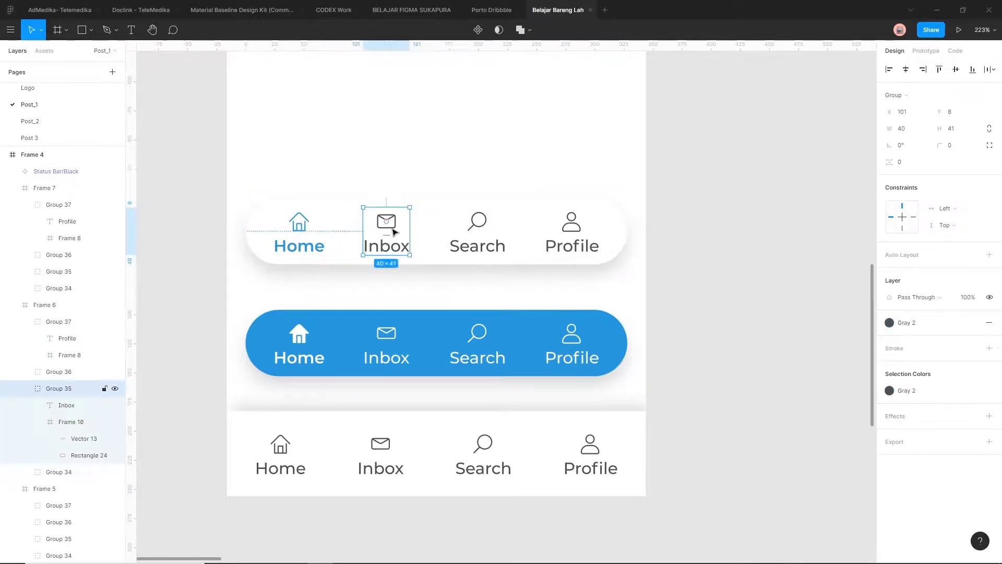
pyautogui.click(477, 224)
pyautogui.click(570, 226)
pyautogui.click(713, 225)
pyautogui.scroll(-3, 716, 245)
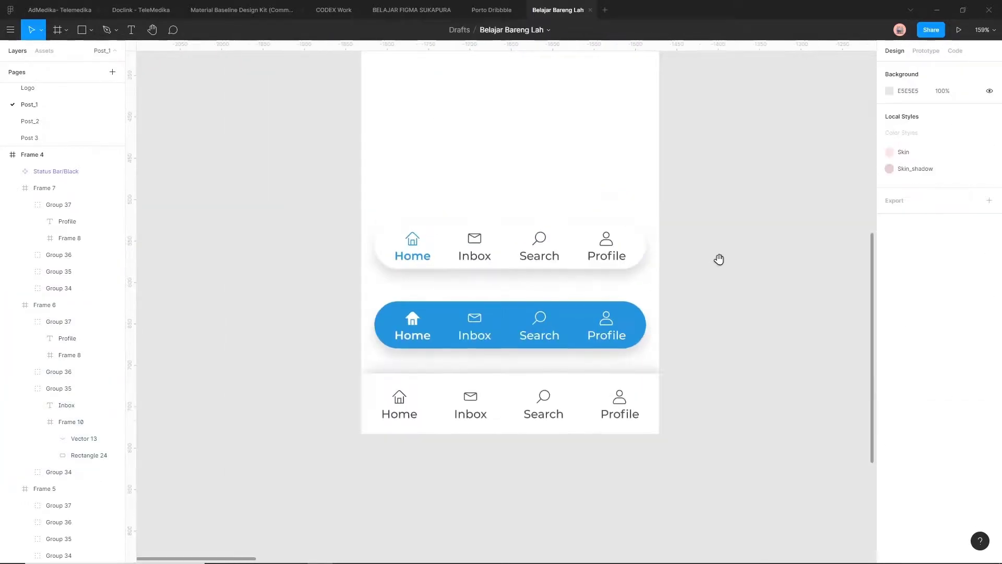
pyautogui.moveTo(717, 261); pyautogui.dragTo(587, 301)
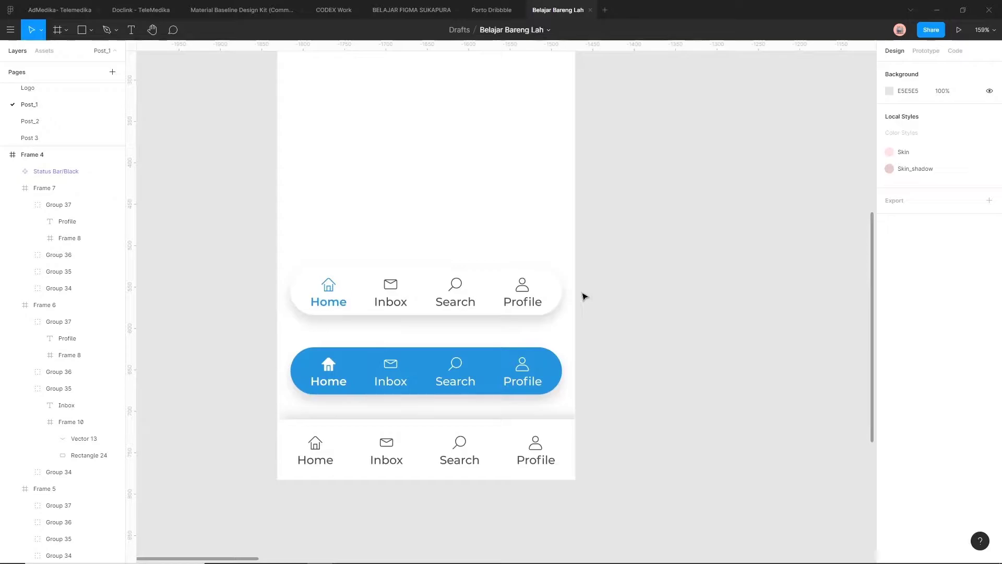
pyautogui.scroll(-2, 584, 296)
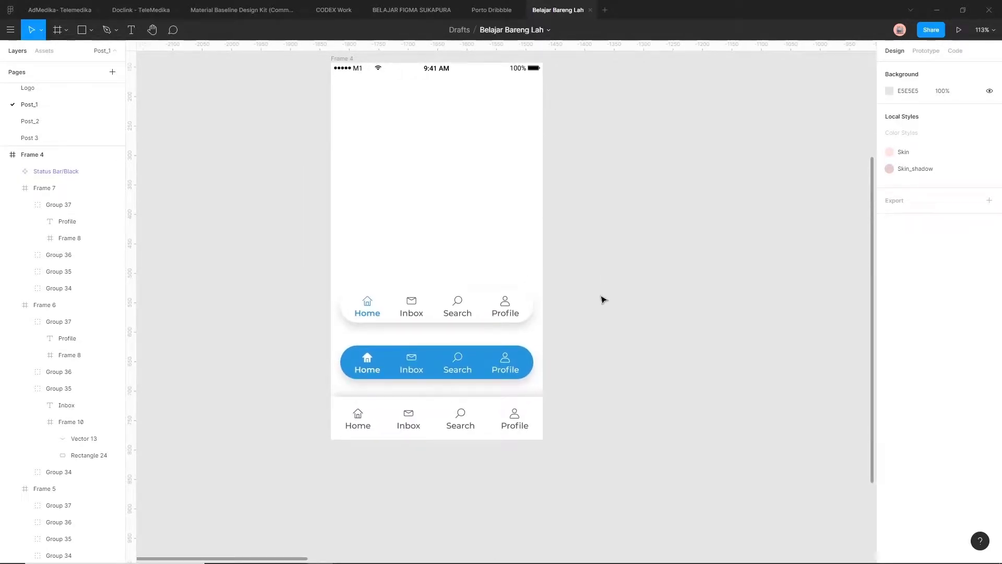
pyautogui.hscroll(3, 604, 300)
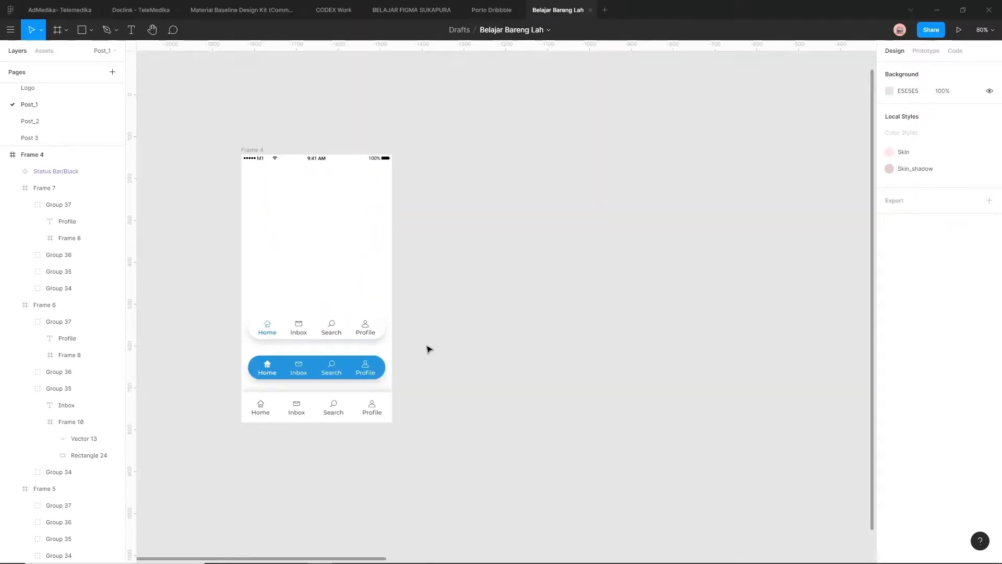
pyautogui.scroll(3, 296, 371)
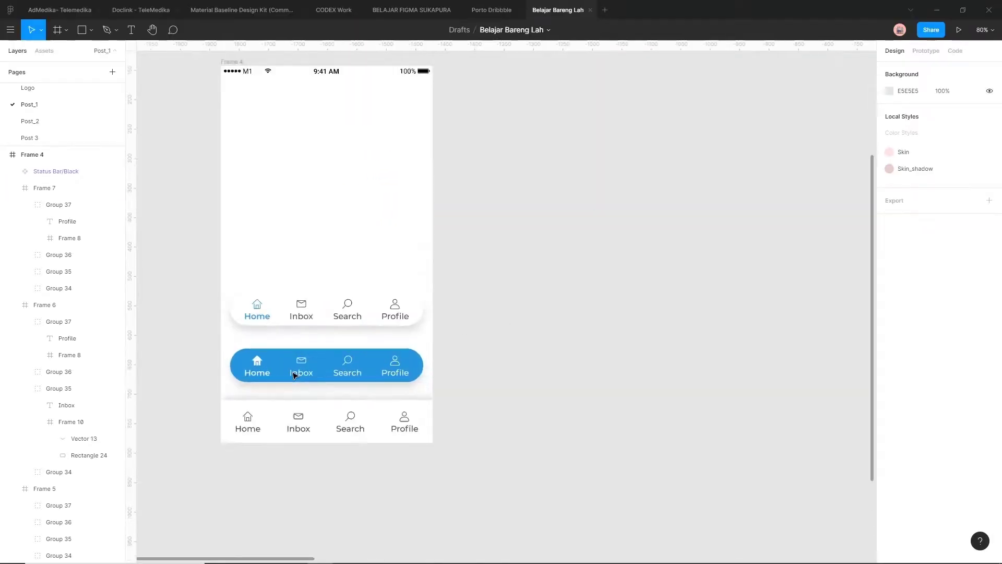
pyautogui.hscroll(2, 510, 293)
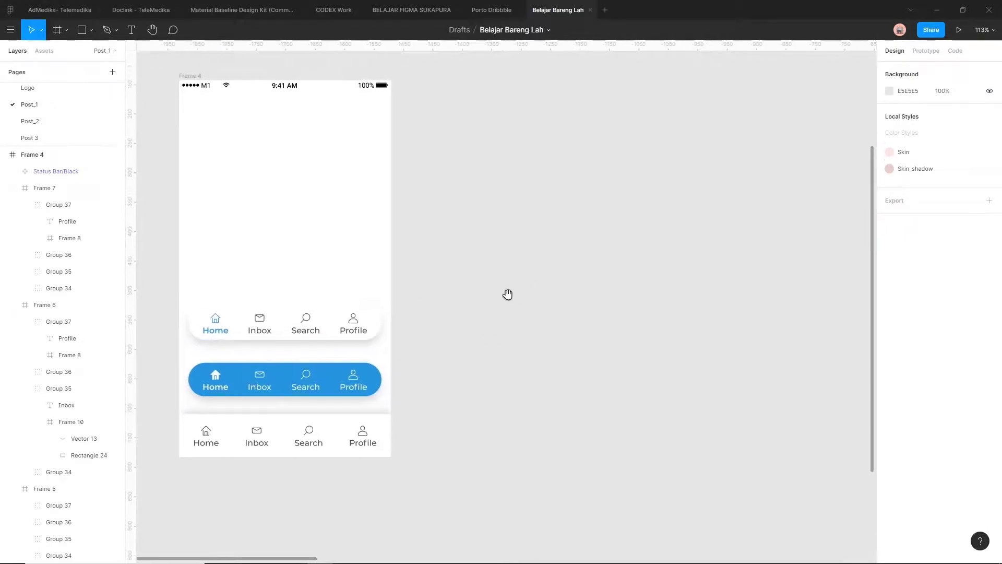
pyautogui.click(290, 334)
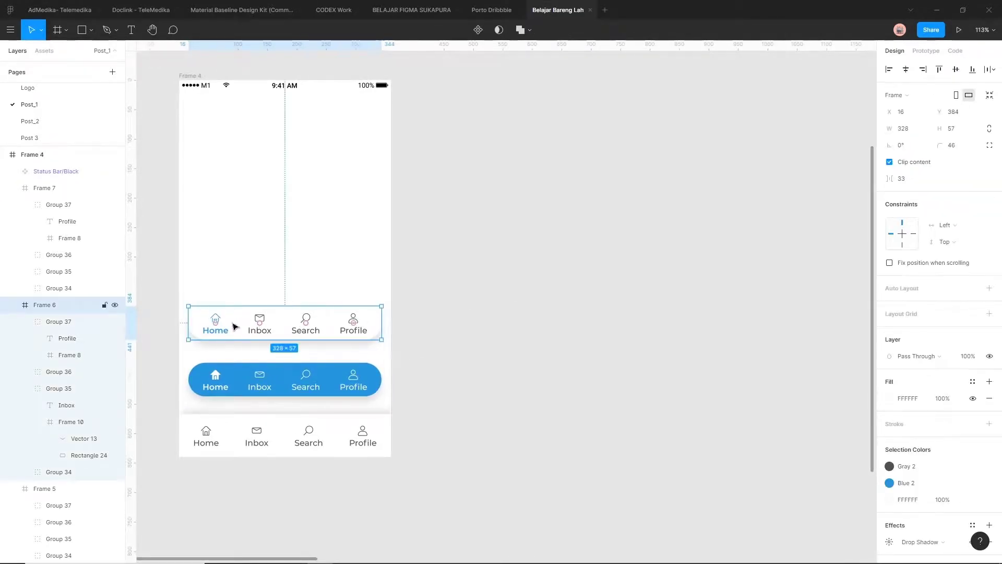
pyautogui.click(521, 236)
# Draw a new frame about 336 × 48 on the empty canvas beside the phone mockup
pyautogui.moveTo(552, 234); pyautogui.dragTo(523, 247)
pyautogui.moveTo(427, 214); pyautogui.dragTo(436, 220)
pyautogui.scroll(-1, 436, 221)
pyautogui.press('f')
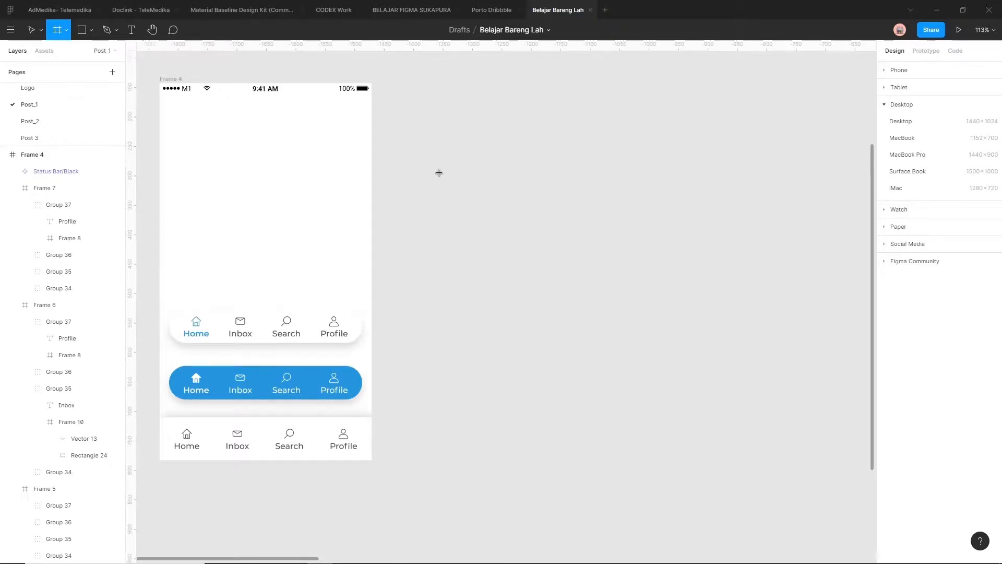
pyautogui.moveTo(439, 160)
pyautogui.mouseDown()
pyautogui.moveTo(556, 189)
pyautogui.moveTo(637, 189)
pyautogui.mouseUp()
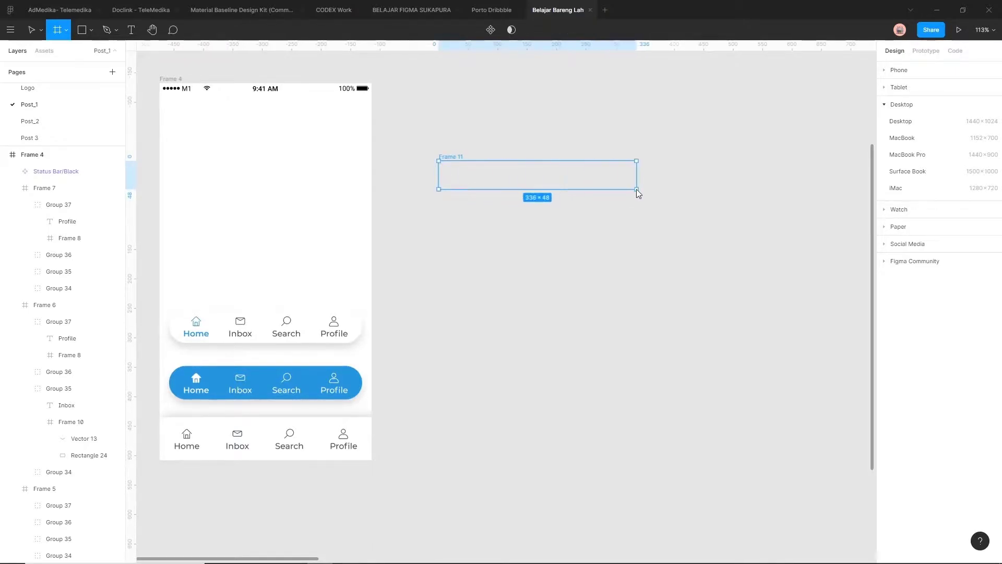
pyautogui.click(620, 257)
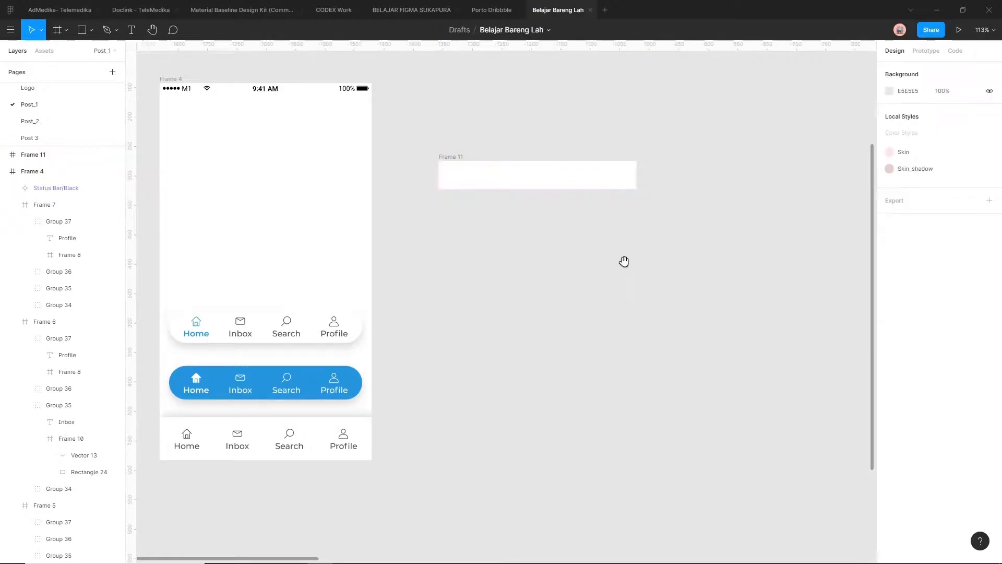
# Set the new bar frame's height to 57
pyautogui.hscroll(3, 509, 216)
pyautogui.click(412, 178)
pyautogui.scroll(3, 519, 140)
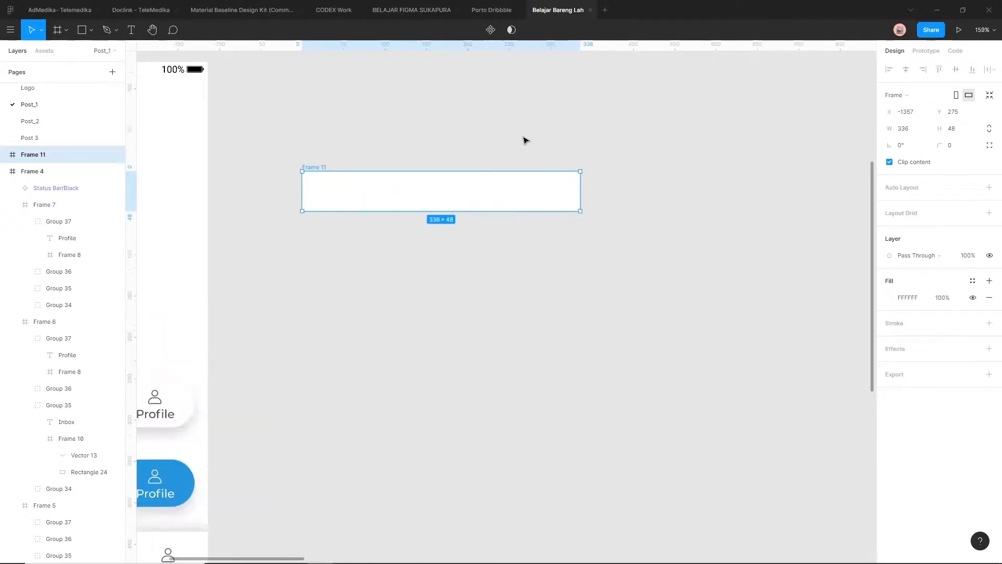
pyautogui.click(958, 132)
pyautogui.write('57')
pyautogui.press('Return')
pyautogui.click(564, 281)
pyautogui.click(329, 187)
pyautogui.click(454, 127)
pyautogui.scroll(-2, 360, 156)
pyautogui.scroll(3, 345, 162)
# Round the bar frame's corners with a radius of 30
pyautogui.click(383, 183)
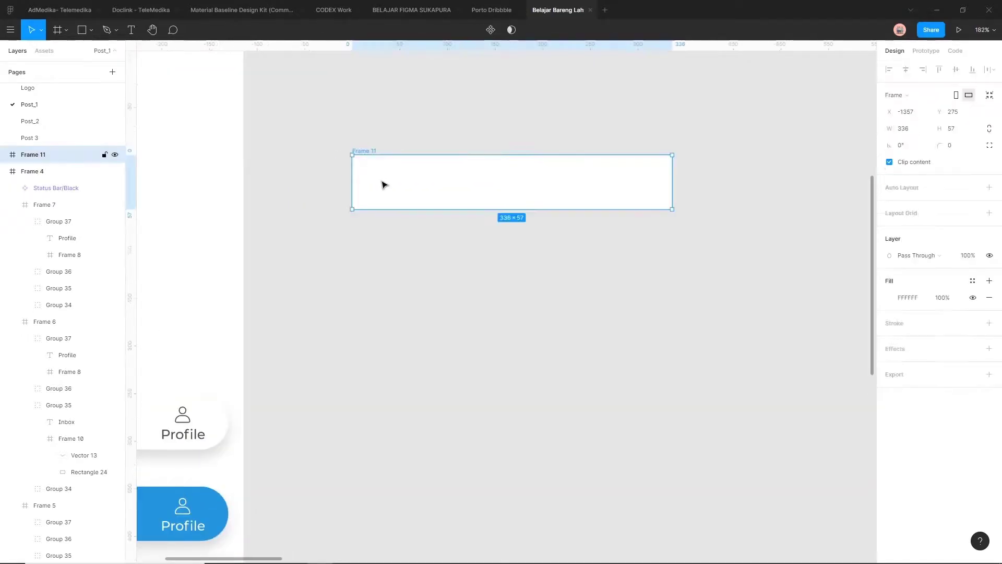
pyautogui.scroll(2, 486, 143)
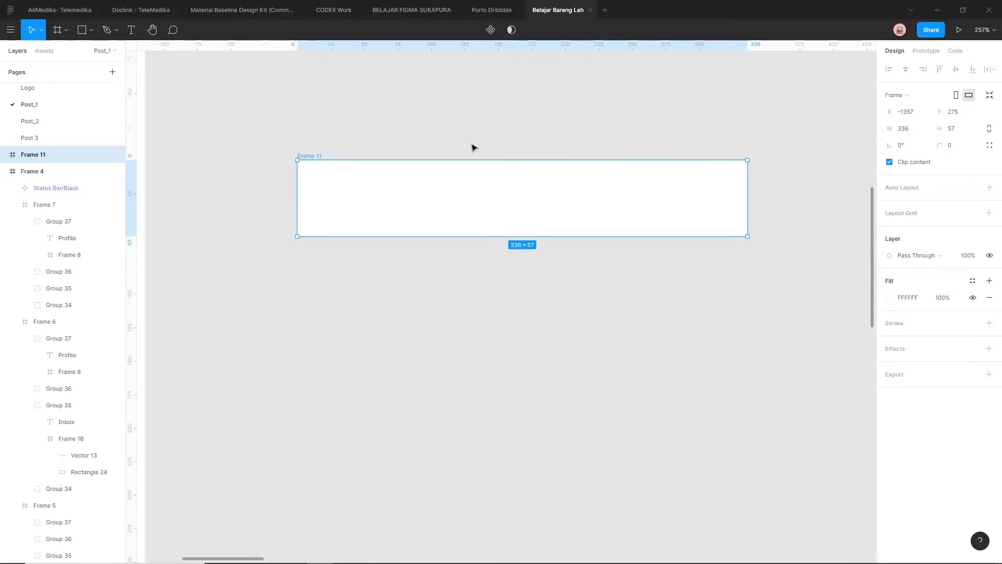
pyautogui.moveTo(934, 147); pyautogui.dragTo(972, 147)
pyautogui.moveTo(33, 152); pyautogui.dragTo(222, 156)
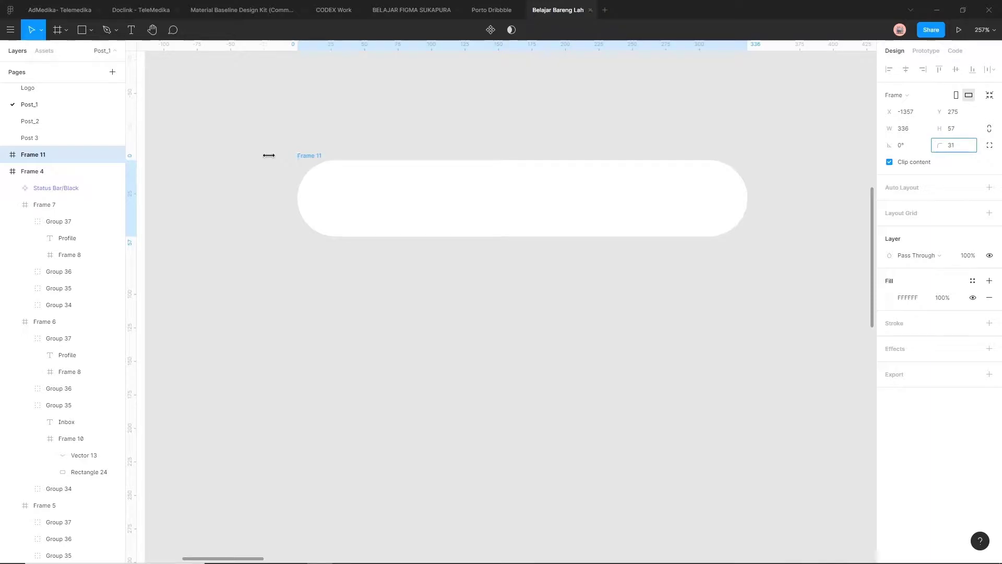
pyautogui.moveTo(267, 155); pyautogui.dragTo(266, 155)
pyautogui.click(726, 249)
pyautogui.scroll(-3, 705, 280)
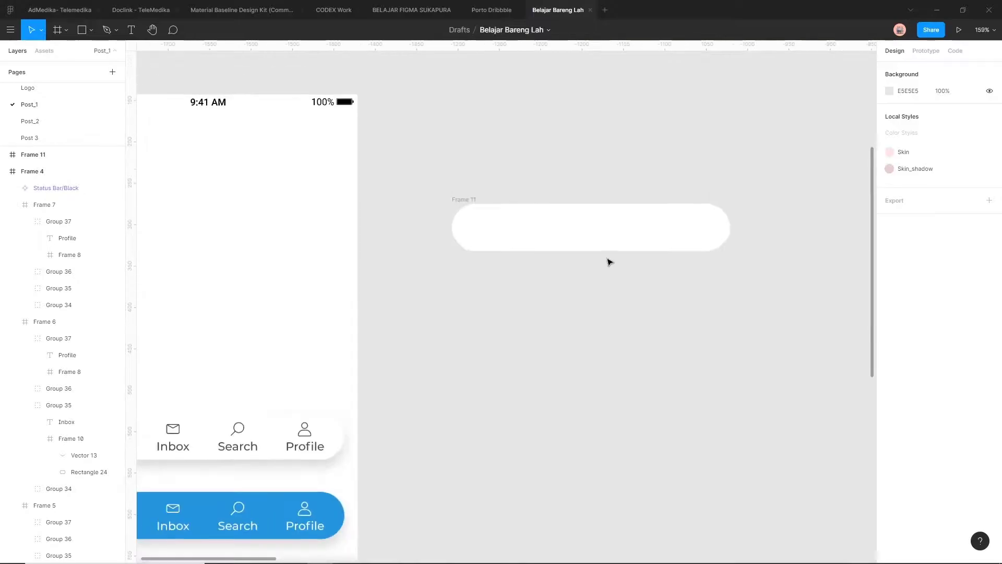
# Add a drop shadow to the rounded bar frame with a blur of 16 and 15% opacity
pyautogui.click(469, 205)
pyautogui.scroll(5, 644, 249)
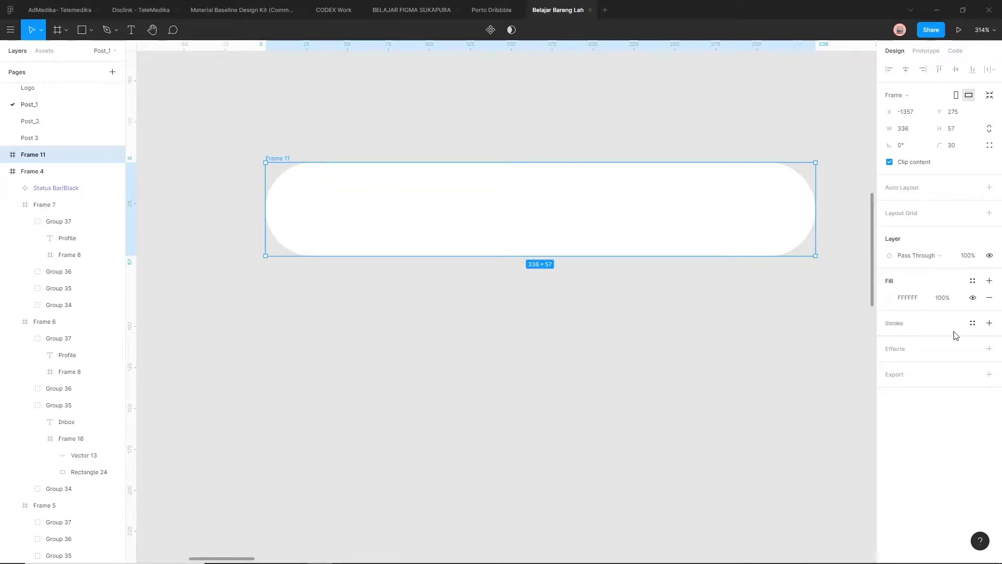
pyautogui.click(896, 352)
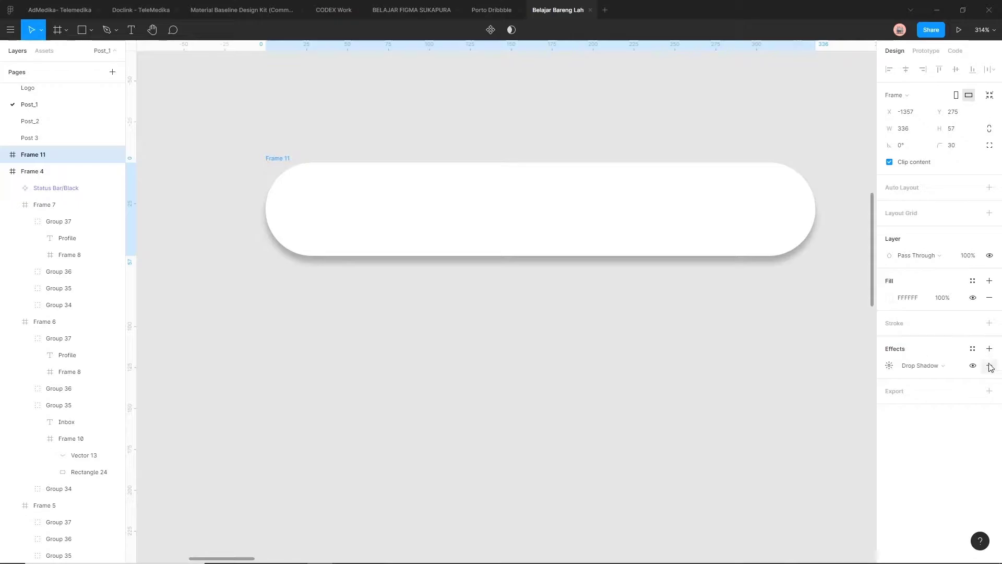
pyautogui.click(889, 365)
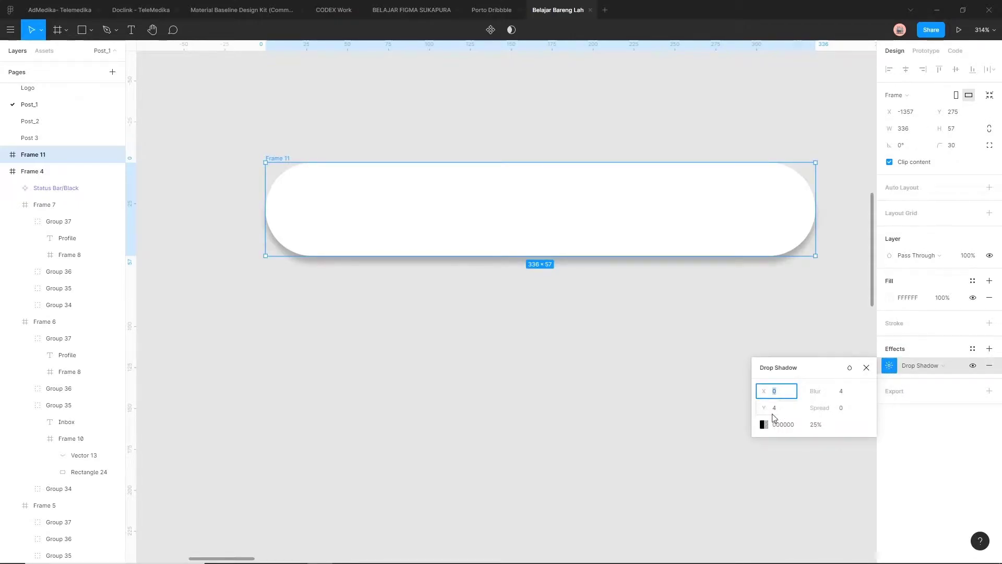
pyautogui.click(845, 391)
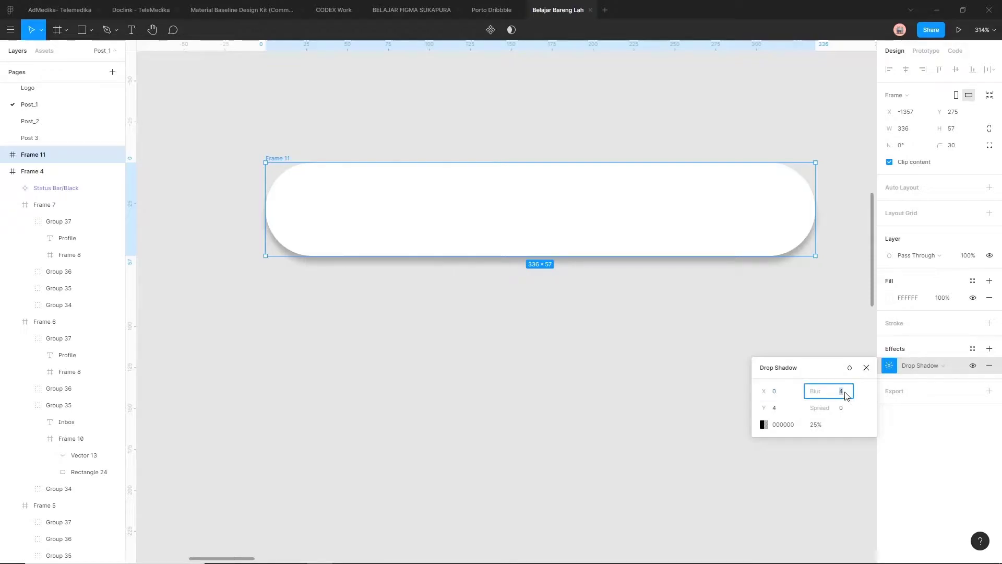
pyautogui.write('16')
pyautogui.press('Return')
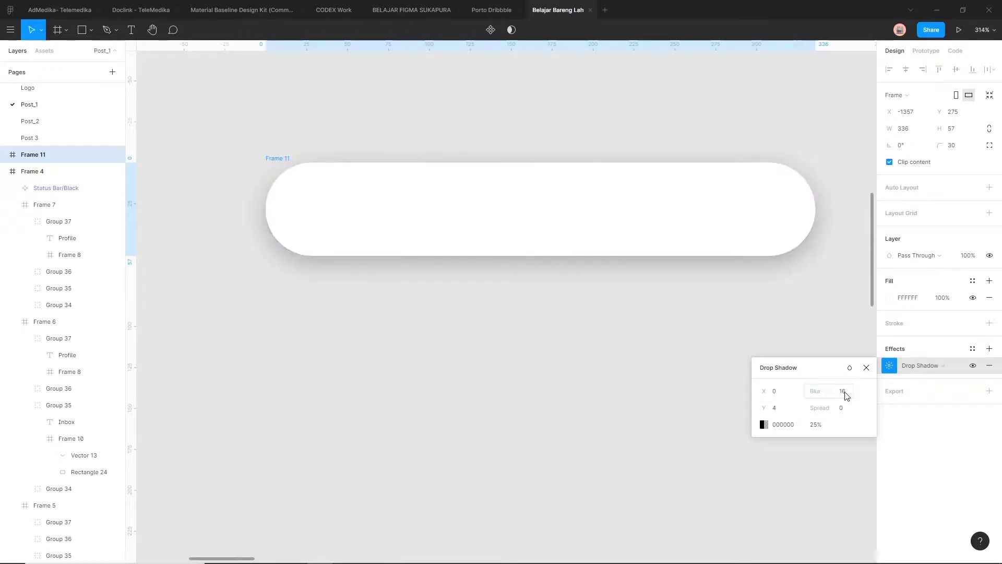
pyautogui.click(816, 427)
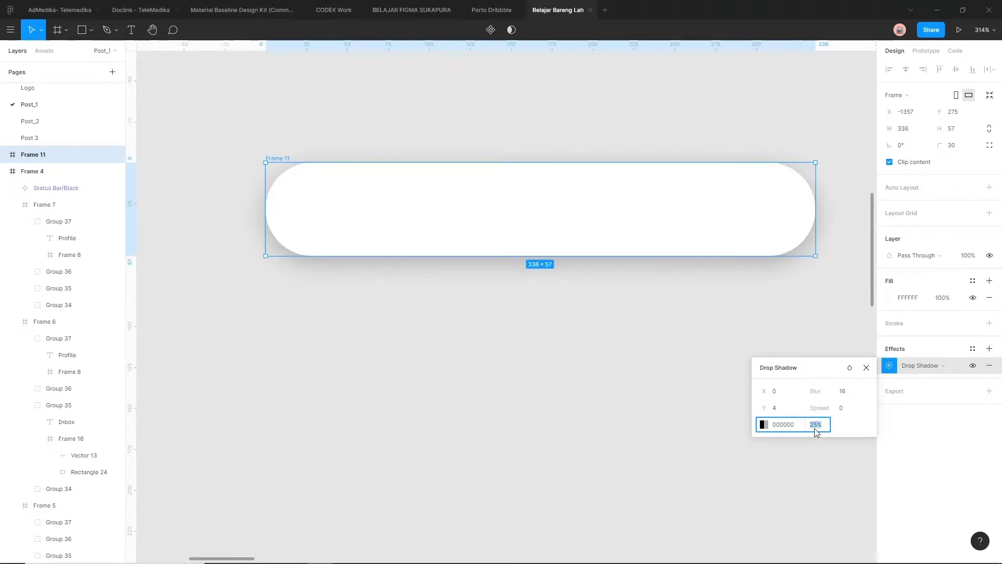
pyautogui.press('Return')
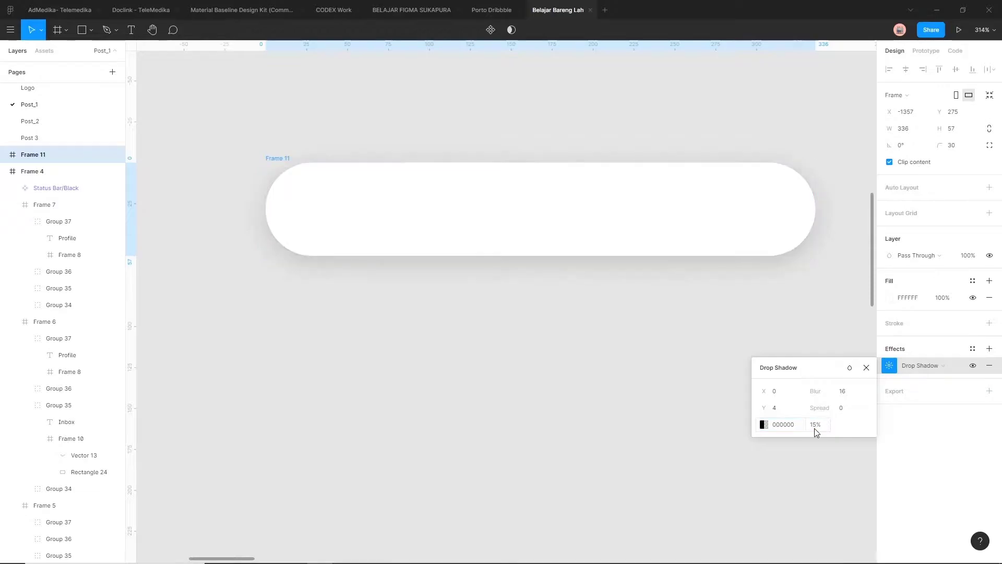
pyautogui.click(570, 367)
pyautogui.scroll(-6, 579, 355)
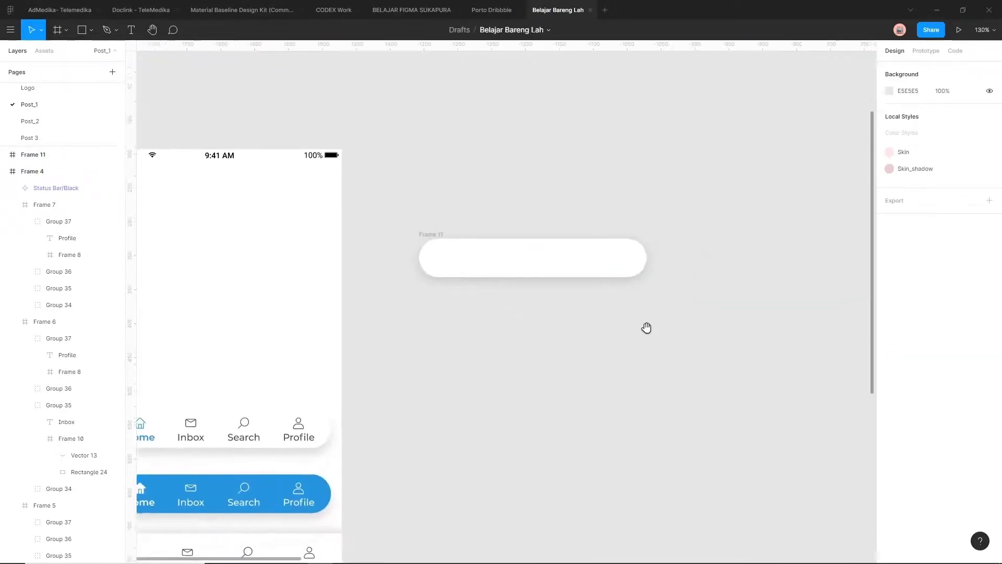
# Move the rounded bar frame below the level of the phone mockup to free the space beside it
pyautogui.click(489, 240)
pyautogui.moveTo(494, 244); pyautogui.dragTo(470, 477)
pyautogui.hscroll(3, 425, 303)
pyautogui.scroll(-1, 426, 304)
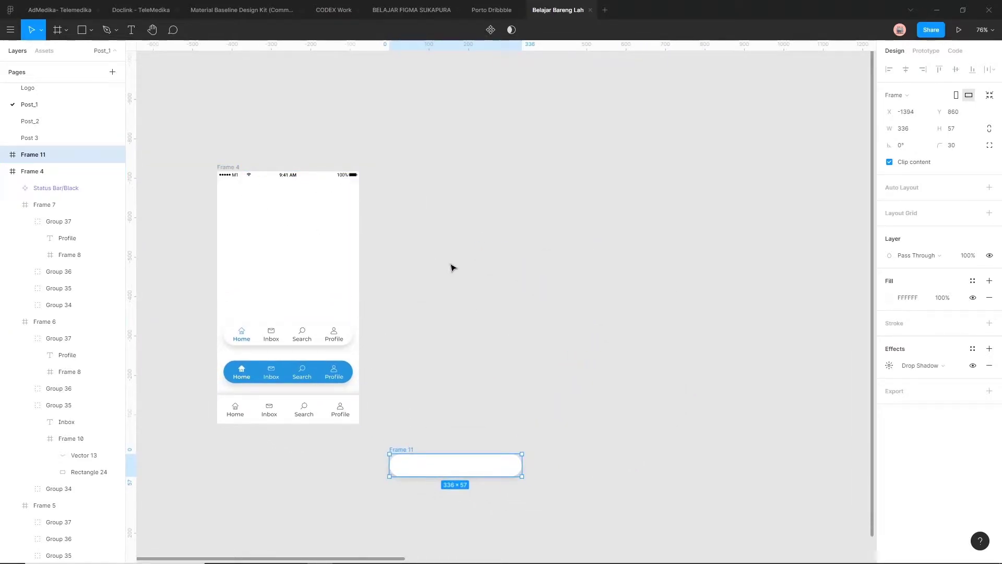
# Draw a new screen frame beside the phone mockup and set its size to 360 × 640
pyautogui.scroll(3, 452, 267)
pyautogui.press('f')
pyautogui.moveTo(388, 125); pyautogui.dragTo(515, 248)
pyautogui.click(919, 133)
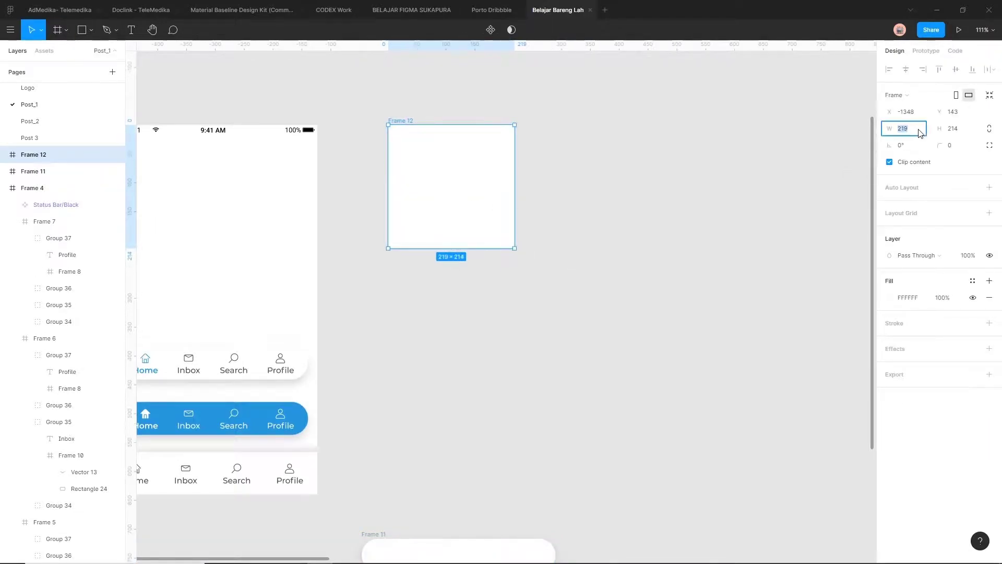
pyautogui.press('Return')
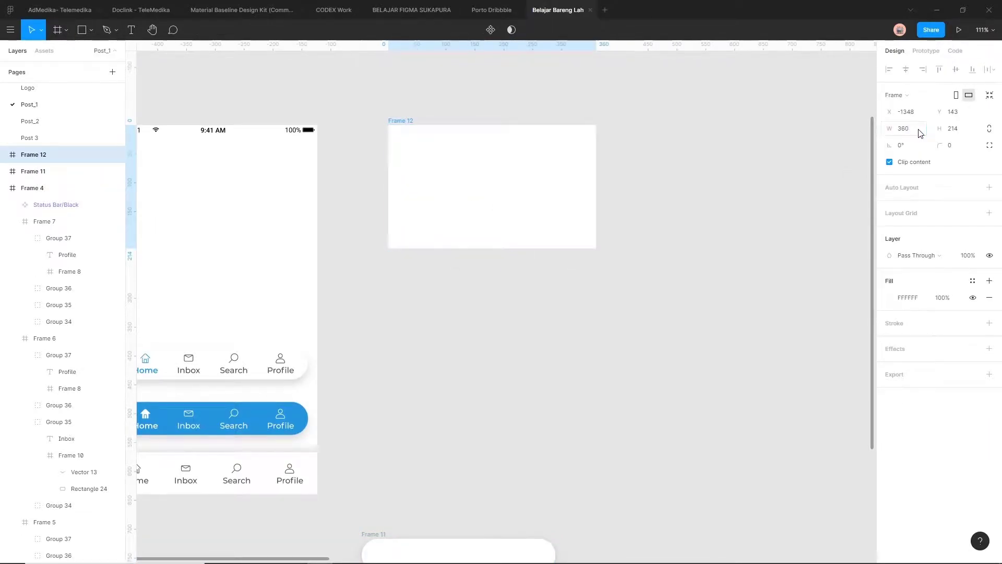
pyautogui.click(947, 134)
pyautogui.write('640')
pyautogui.press('Return')
pyautogui.click(683, 244)
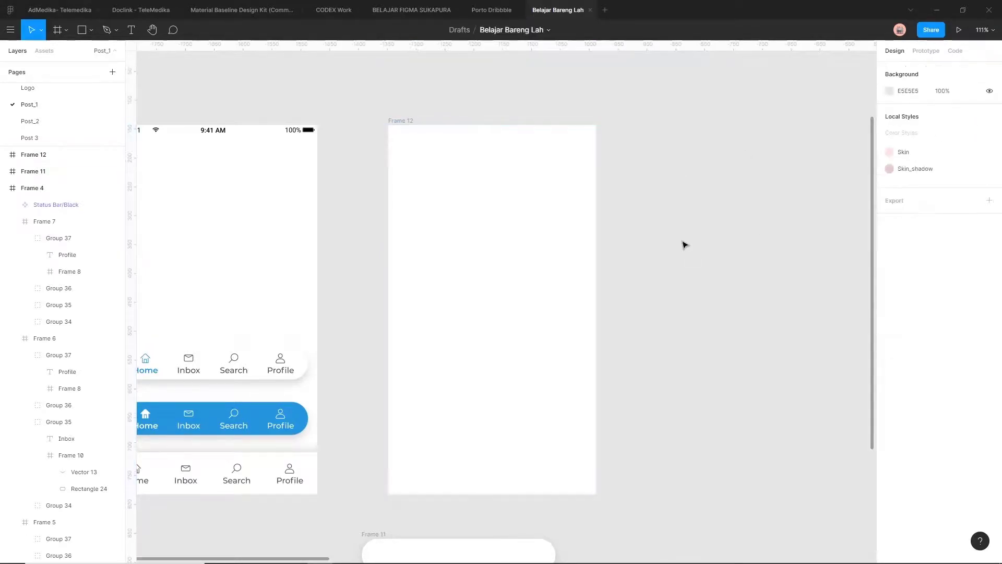
# Move the rounded bar into the lower part of the new screen frame, at about X 12, Y 526
pyautogui.scroll(-2, 678, 250)
pyautogui.click(458, 513)
pyautogui.moveTo(375, 499); pyautogui.dragTo(409, 390)
# Nudge the rounded bar horizontally within the screen frame to X 16
pyautogui.scroll(2, 452, 385)
pyautogui.scroll(2, 452, 385)
pyautogui.scroll(3, 414, 403)
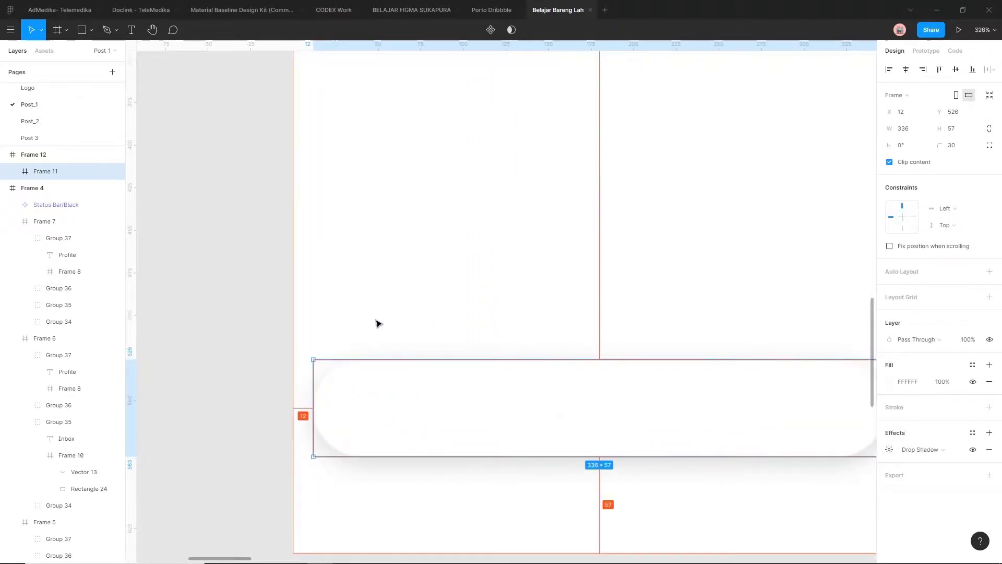
pyautogui.press('Right')
pyautogui.press('Right')
pyautogui.press('Right')
pyautogui.press('Right')
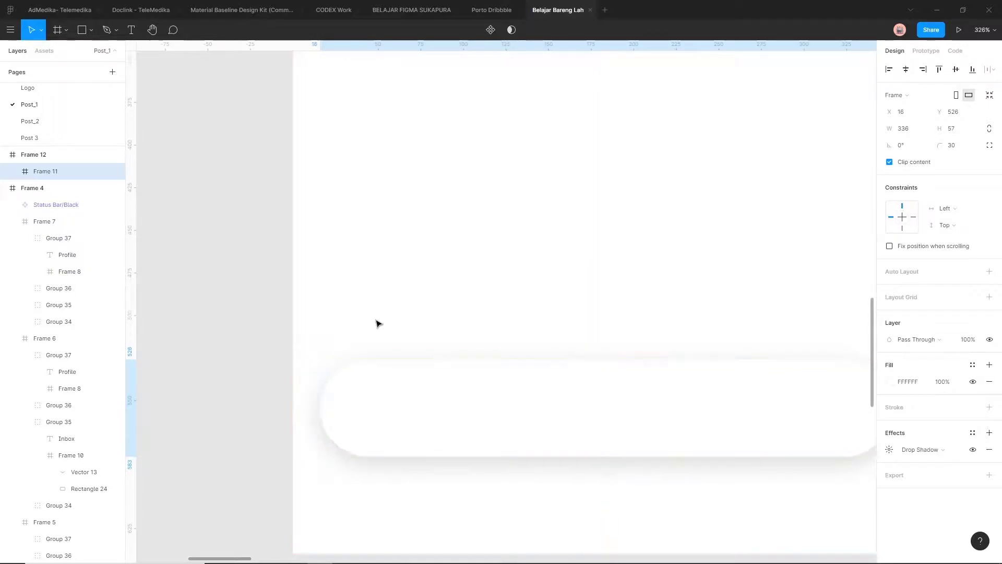
# Narrow the rounded bar to a width of 328, keeping its height of 57
pyautogui.scroll(-3, 379, 324)
pyautogui.hscroll(2, 604, 297)
pyautogui.scroll(3, 574, 388)
pyautogui.scroll(2, 574, 393)
pyautogui.moveTo(583, 352); pyautogui.dragTo(562, 339)
pyautogui.scroll(3, 562, 347)
pyautogui.scroll(4, 562, 348)
pyautogui.scroll(-6, 564, 340)
pyautogui.click(649, 362)
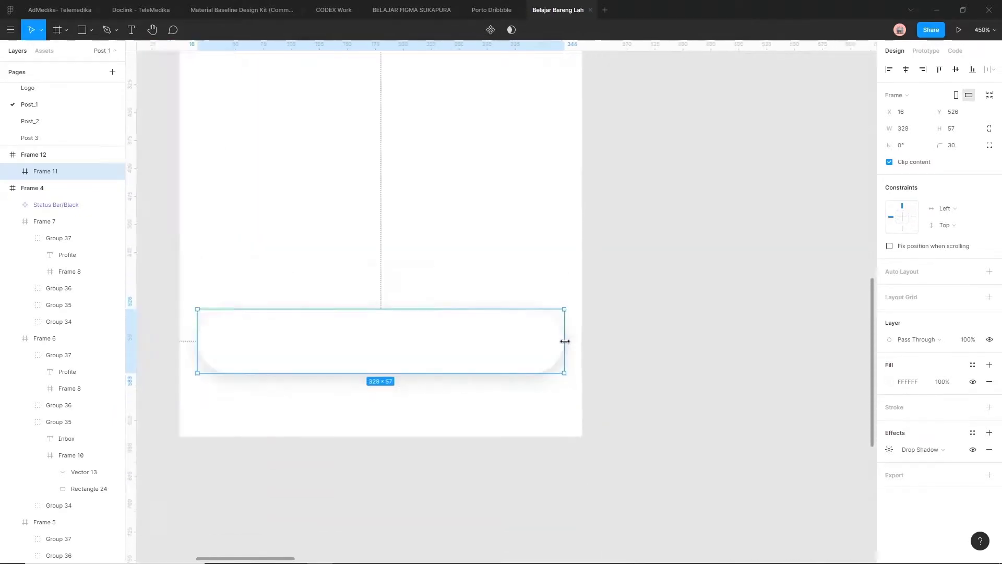
pyautogui.click(493, 351)
pyautogui.scroll(-2, 511, 365)
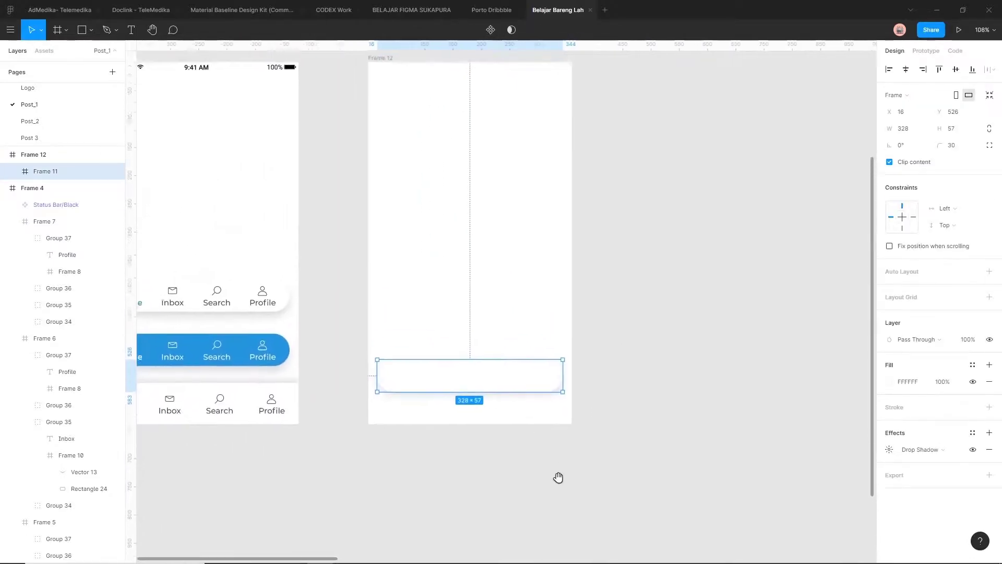
# Nudge the rounded bar down within the screen frame to Y 558
pyautogui.click(533, 345)
pyautogui.click(514, 393)
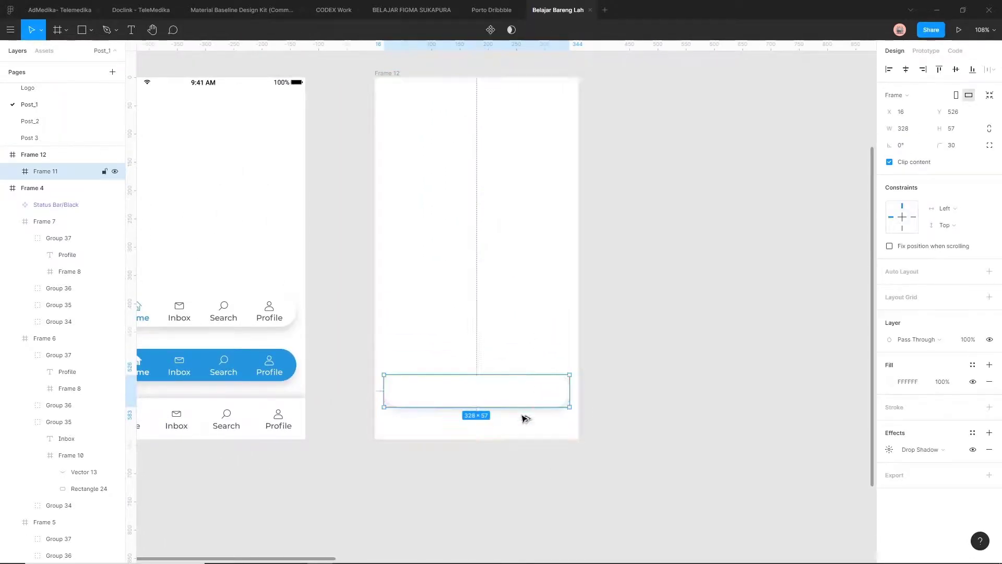
pyautogui.hotkey('shift', 'Down')
pyautogui.hotkey('shift', 'Down')
pyautogui.press('Down')
pyautogui.press('Down')
pyautogui.press('Down')
pyautogui.press('Down')
pyautogui.press('Down')
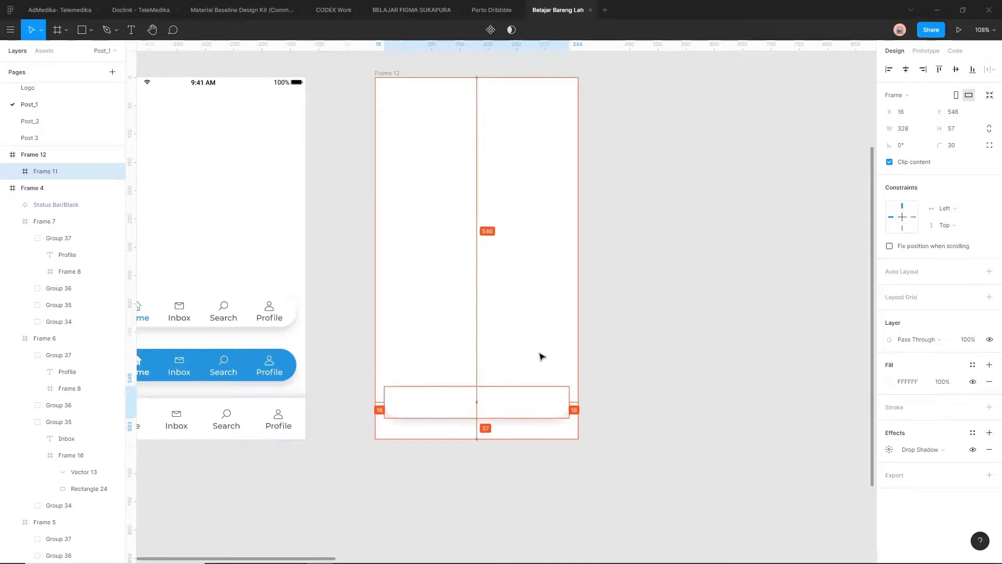
pyautogui.press('Down')
pyautogui.press('Down')
pyautogui.press('Down')
pyautogui.press('Down')
pyautogui.press('Down')
pyautogui.press('Down')
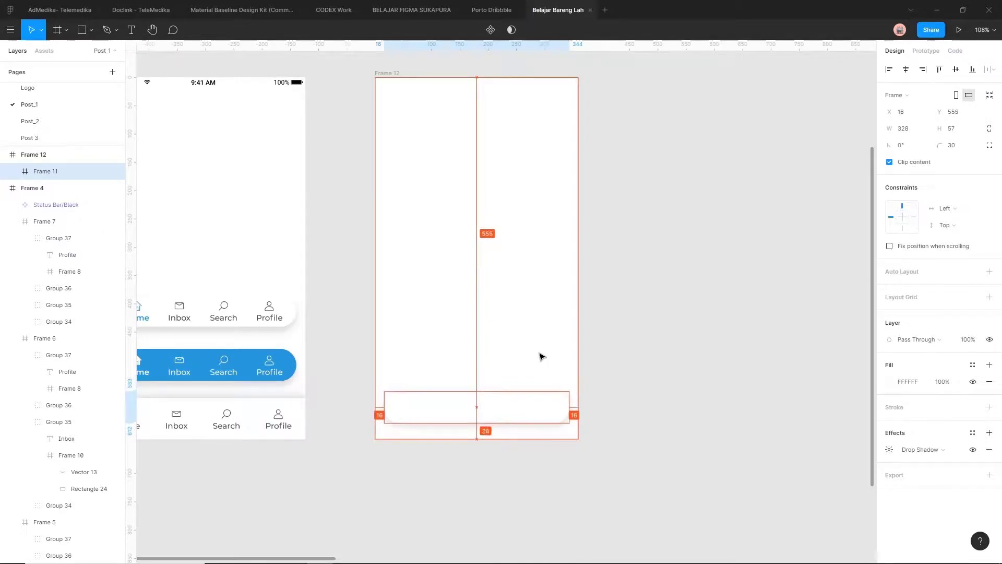
pyautogui.press('Down')
pyautogui.press('Down')
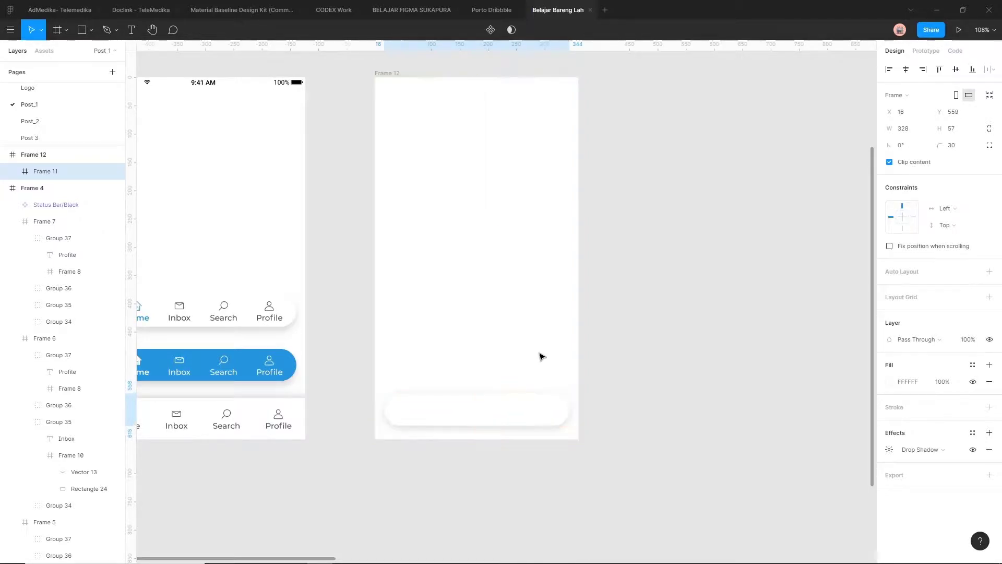
# Examine the finished navigation bar variants in the phone mockup next to the new screen frame
pyautogui.hscroll(-3, 407, 472)
pyautogui.click(485, 374)
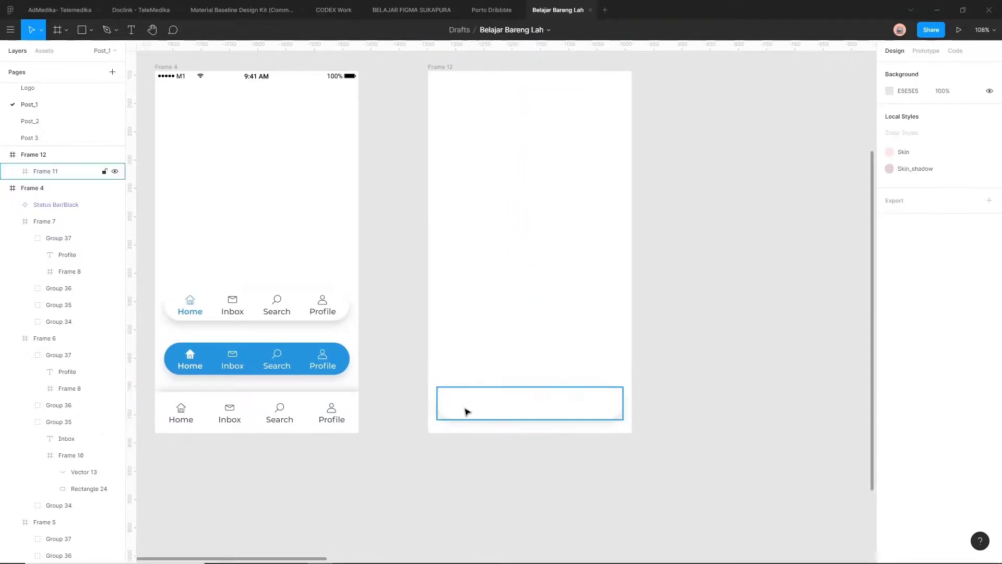
pyautogui.scroll(5, 452, 456)
pyautogui.hscroll(-5, 537, 454)
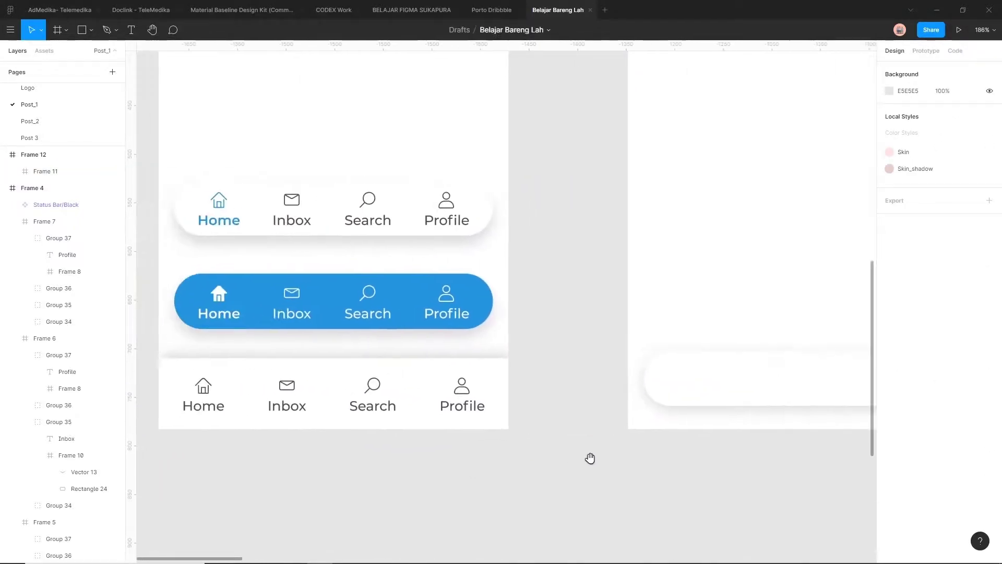
pyautogui.scroll(-3, 402, 456)
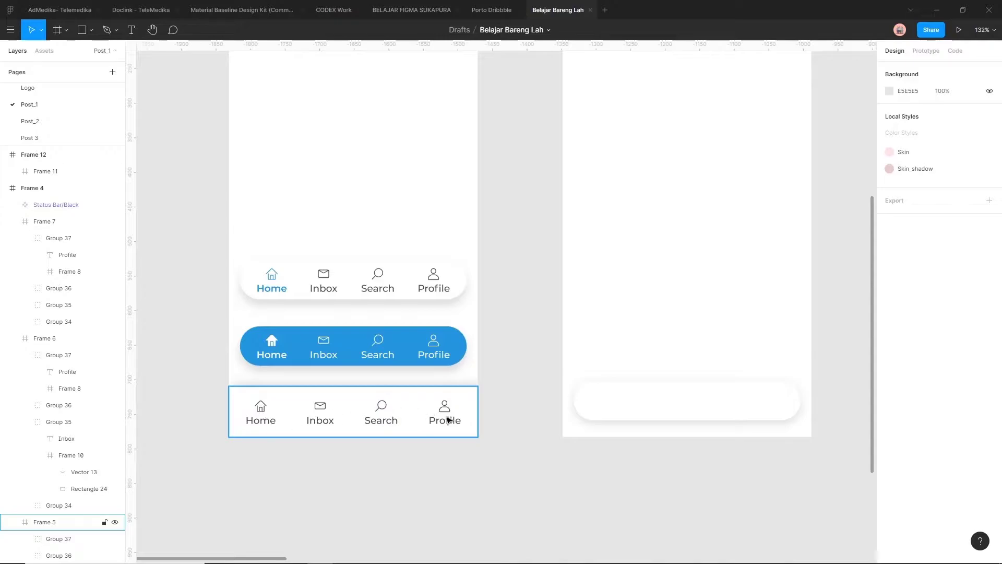
pyautogui.hscroll(4, 489, 445)
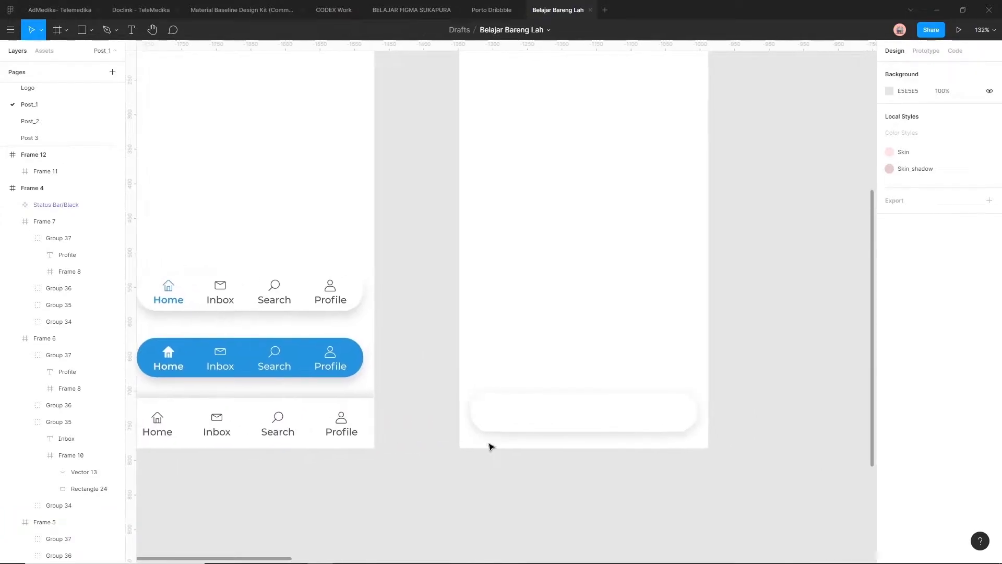
pyautogui.scroll(3, 558, 323)
pyautogui.scroll(-4, 358, 496)
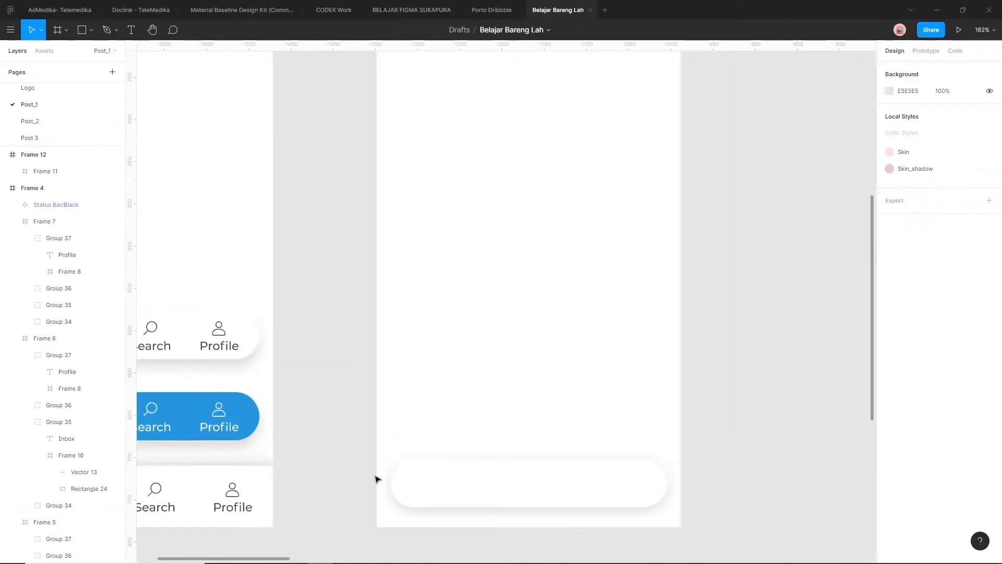
pyautogui.scroll(-3, 287, 435)
# Draw a full-width 360 × 63 frame just below the new screen frame, aligned with its sides
pyautogui.press('f')
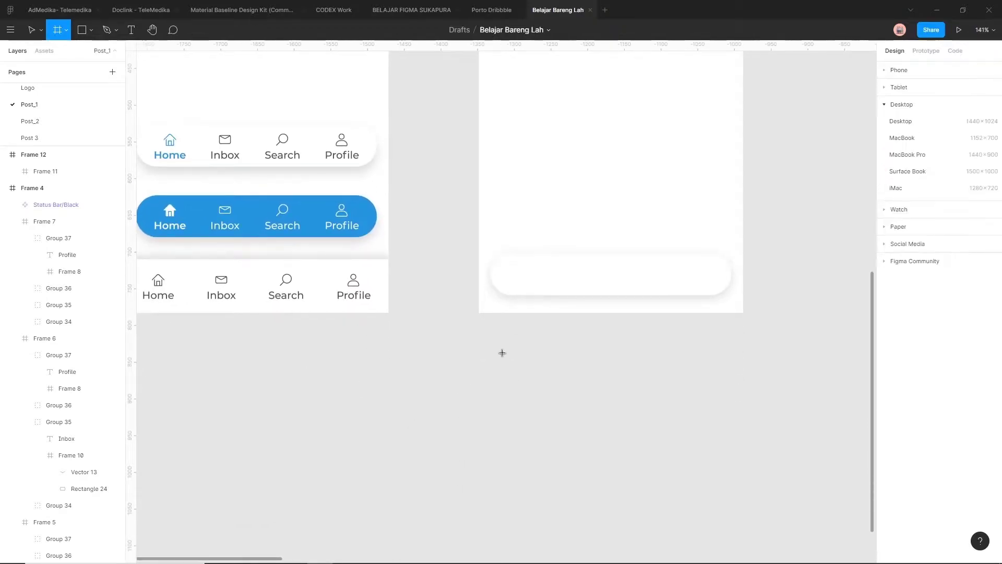
pyautogui.moveTo(483, 326); pyautogui.dragTo(743, 373)
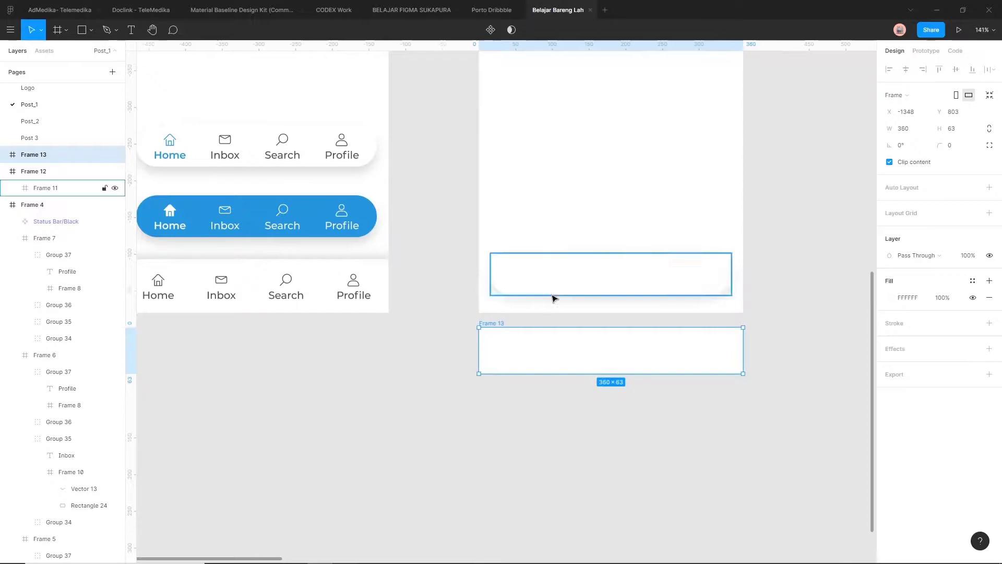
pyautogui.scroll(-5, 552, 298)
pyautogui.click(544, 119)
pyautogui.click(537, 110)
pyautogui.click(548, 332)
pyautogui.hotkey('shift', '0')
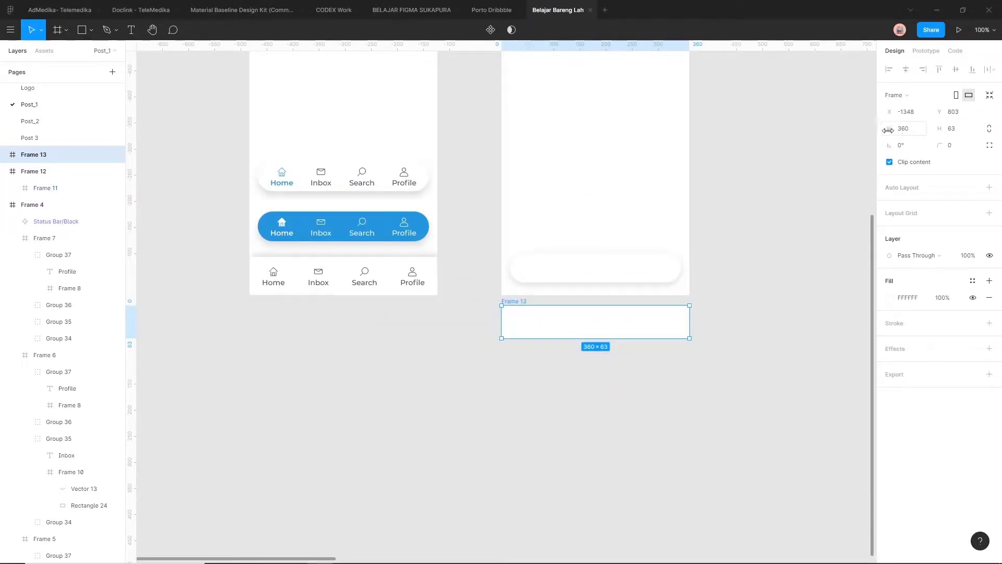
pyautogui.click(611, 436)
pyautogui.scroll(3, 541, 319)
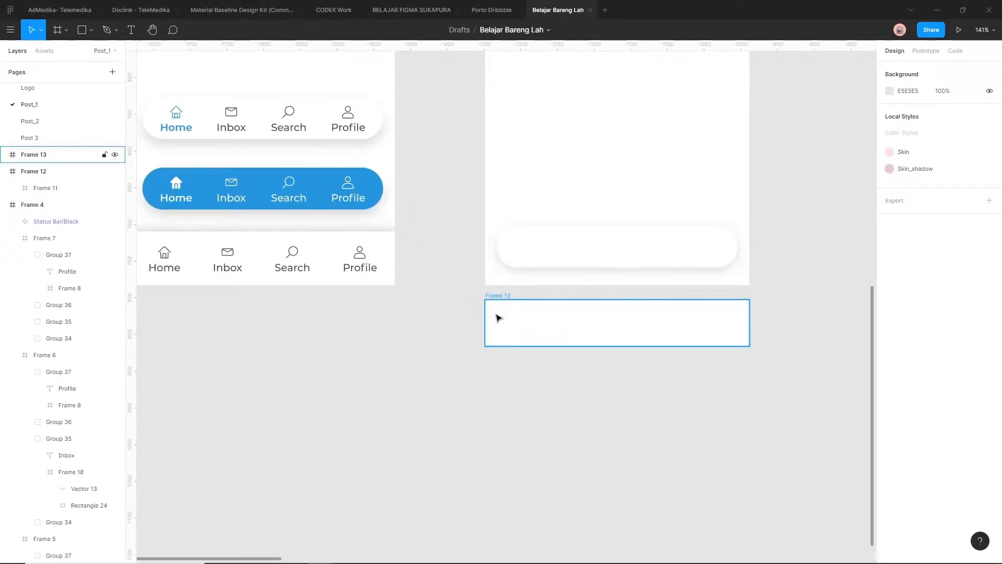
# Add a drop shadow to the full-width bar and move it into the screen frame above the rounded bar, at X 0, Y 426
pyautogui.click(590, 343)
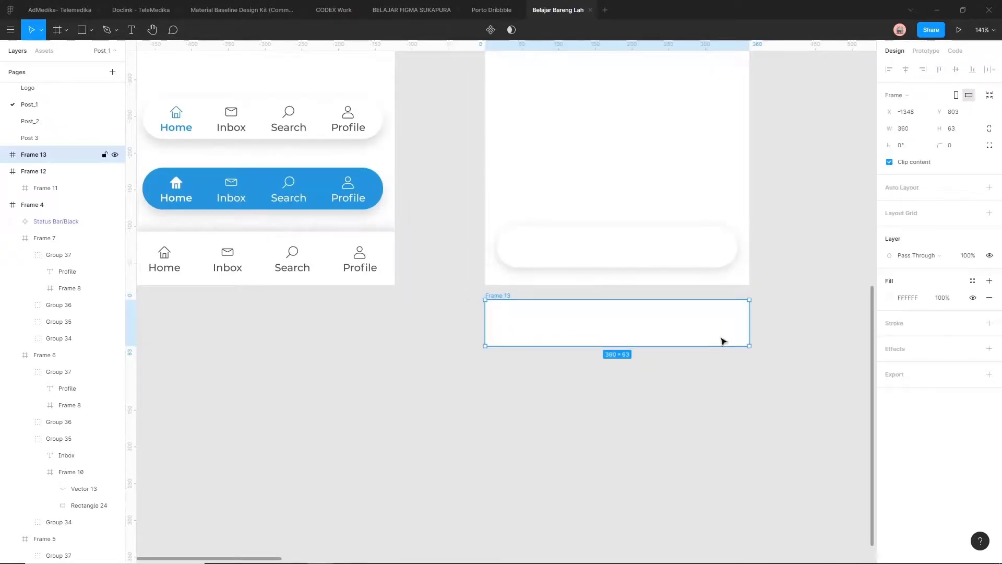
pyautogui.scroll(3, 653, 339)
pyautogui.click(904, 351)
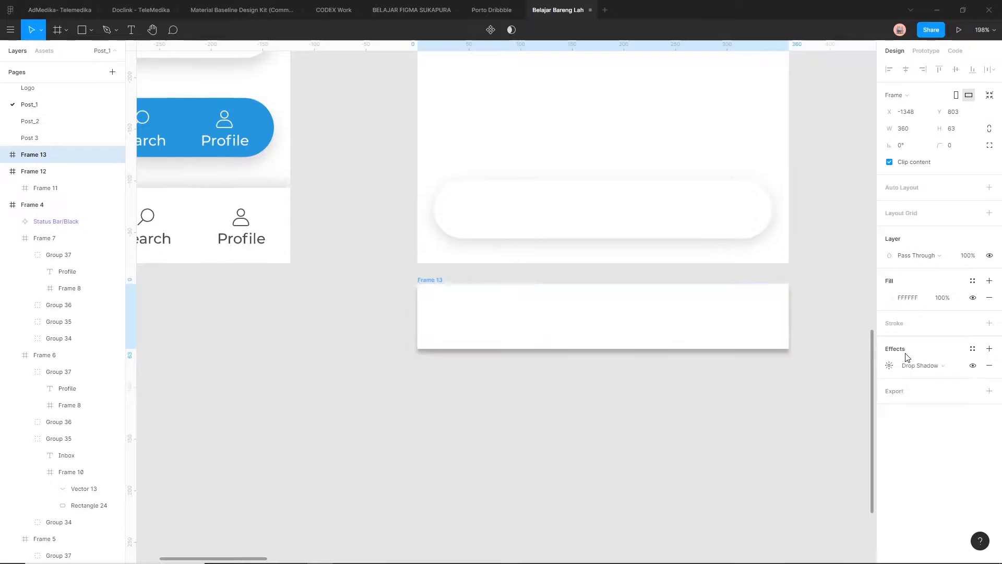
pyautogui.scroll(1, 666, 318)
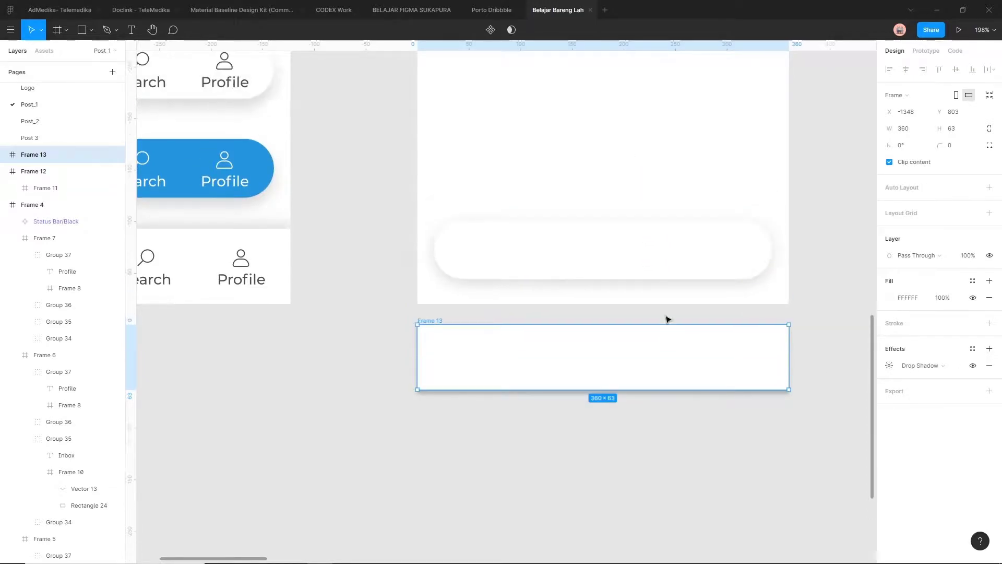
pyautogui.scroll(1, 667, 318)
pyautogui.moveTo(642, 409); pyautogui.dragTo(651, 168)
pyautogui.scroll(3, 835, 339)
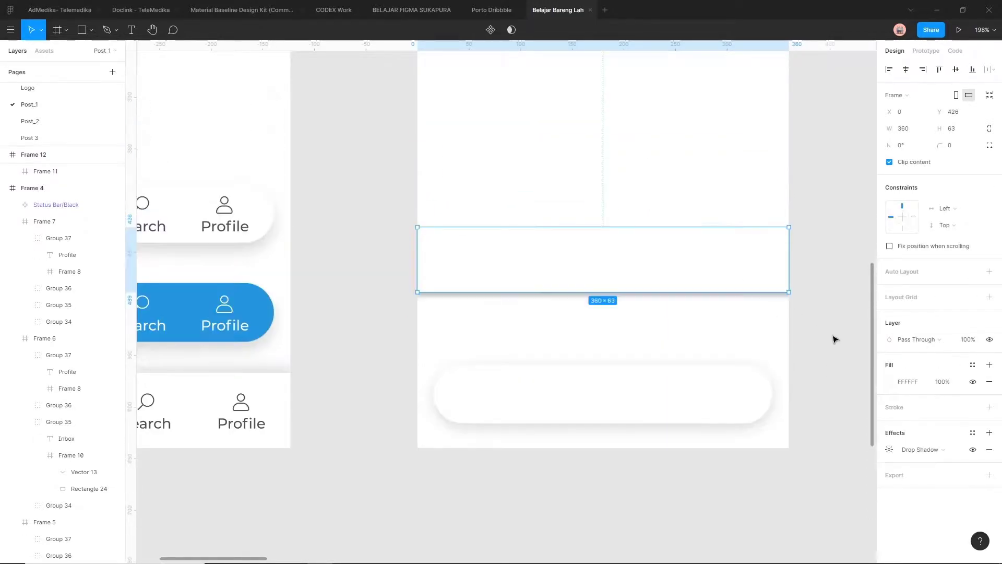
# Set the full-width bar's drop shadow to a Y offset of -4 and an opacity of 15%
pyautogui.click(890, 450)
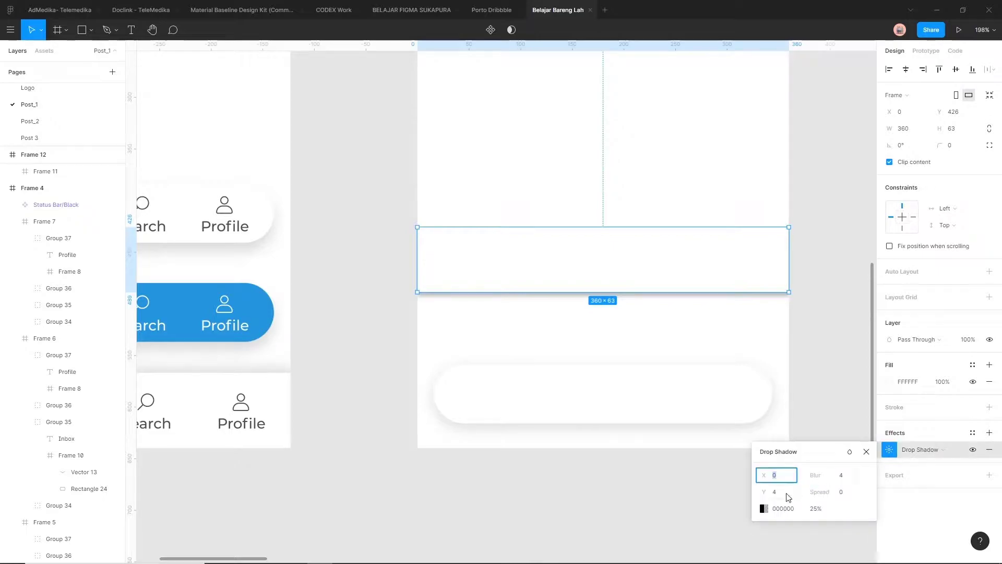
pyautogui.click(782, 496)
pyautogui.write('-4')
pyautogui.press('Return')
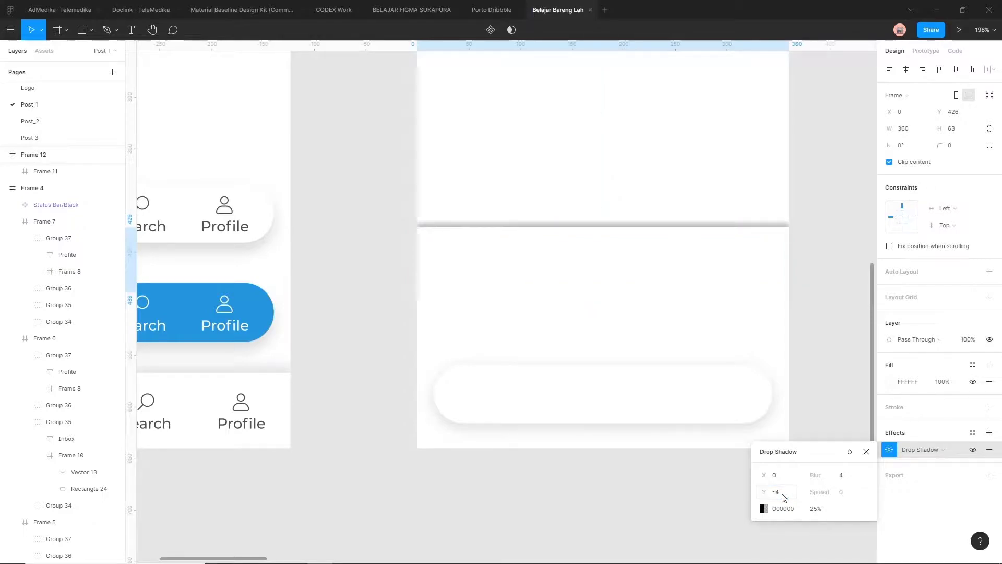
pyautogui.click(816, 509)
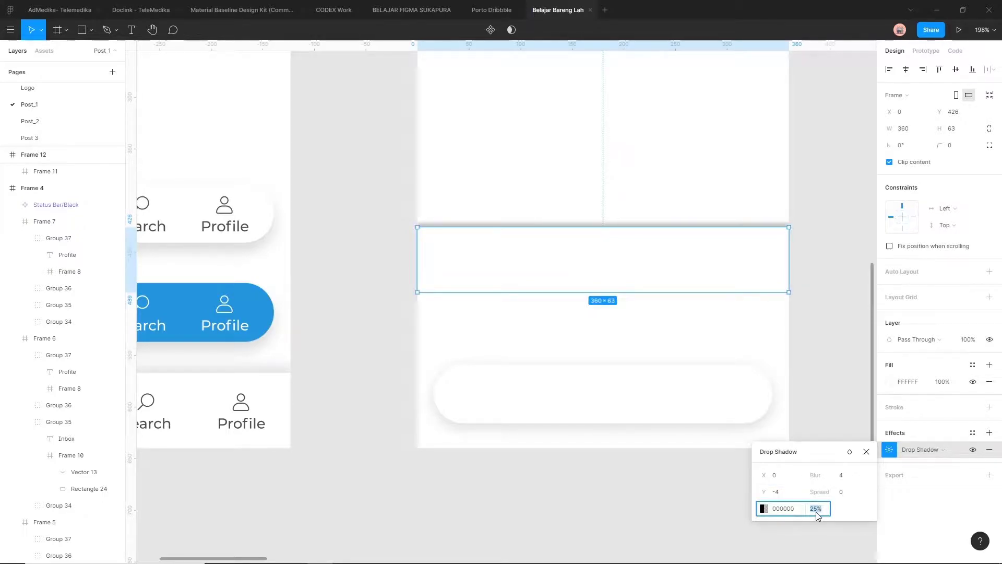
pyautogui.write('15')
pyautogui.press('Return')
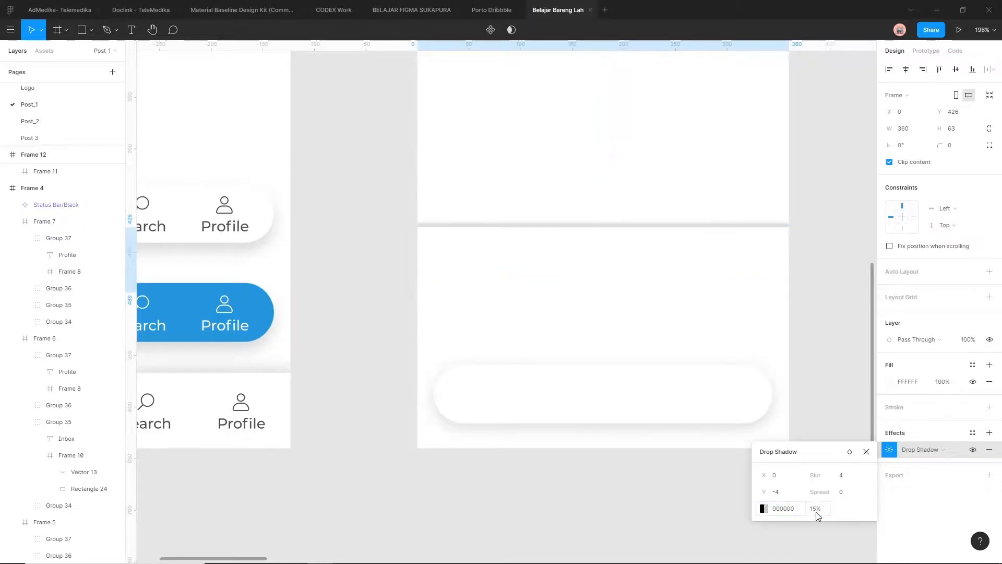
# Set the blur of the full-width bar's drop shadow to 16
pyautogui.click(850, 479)
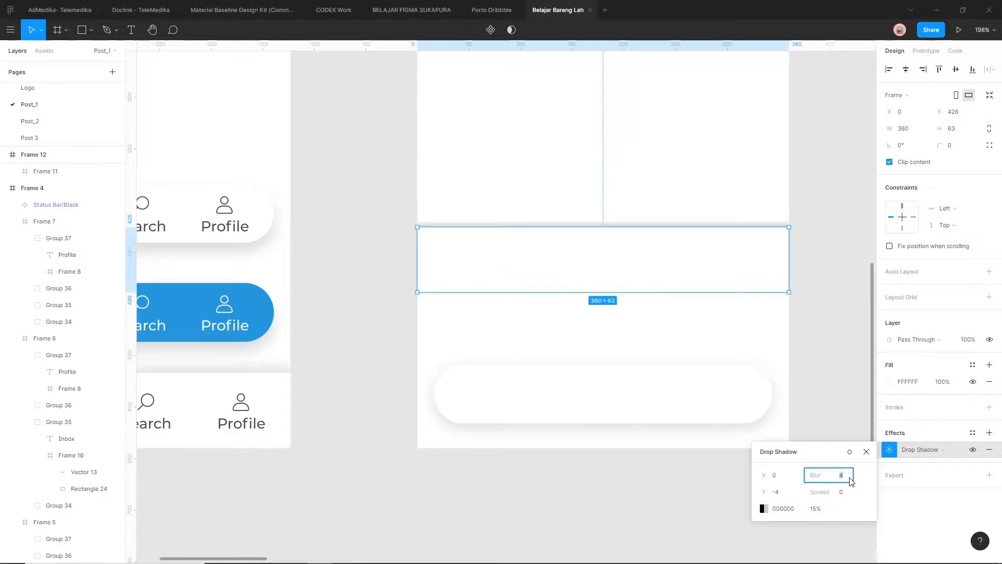
pyautogui.write('16')
pyautogui.press('Return')
pyautogui.click(815, 509)
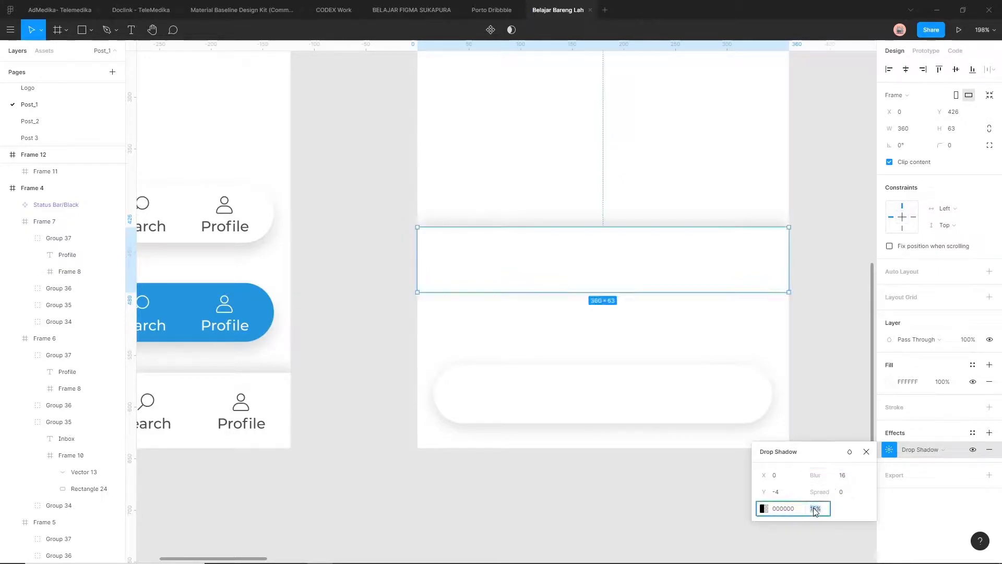
pyautogui.press('Return')
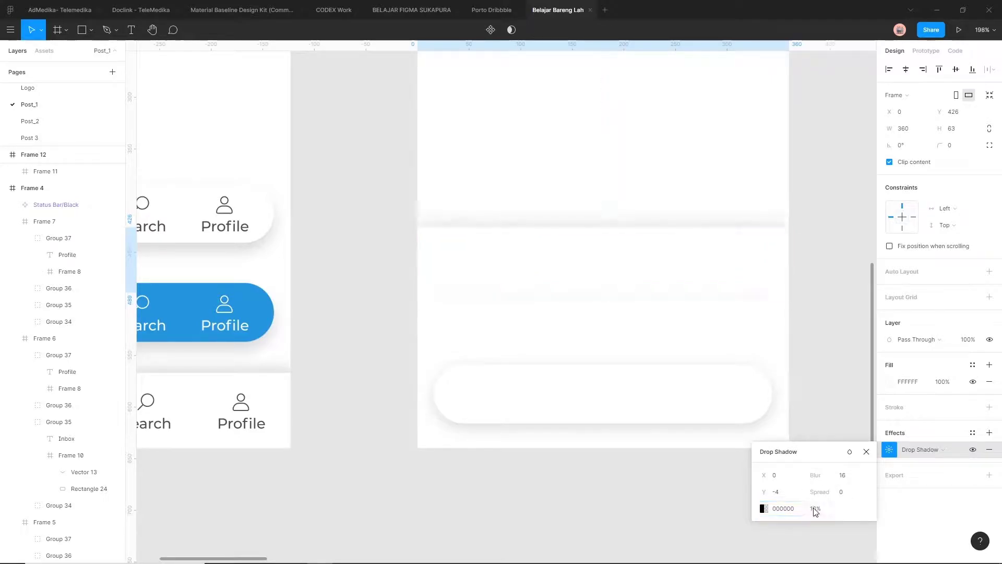
# Move the rounded bar up out of the way and place the full-width bar at the screen frame's bottom edge, Y 577
pyautogui.click(816, 365)
pyautogui.scroll(-5, 821, 298)
pyautogui.hscroll(2, 821, 298)
pyautogui.click(653, 360)
pyautogui.moveTo(653, 360)
pyautogui.mouseDown()
pyautogui.moveTo(655, 252)
pyautogui.moveTo(668, 362)
pyautogui.mouseUp()
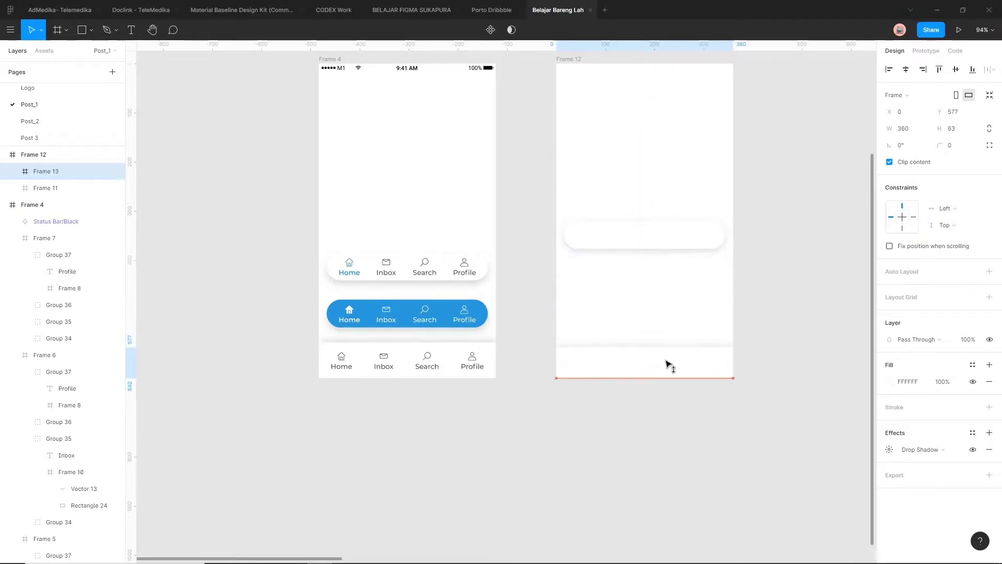
# Move the rounded bar down to just above the full-width bar, at Y 494
pyautogui.click(777, 305)
pyautogui.scroll(1, 715, 308)
pyautogui.hscroll(1, 679, 309)
pyautogui.moveTo(610, 274); pyautogui.dragTo(617, 360)
pyautogui.click(736, 347)
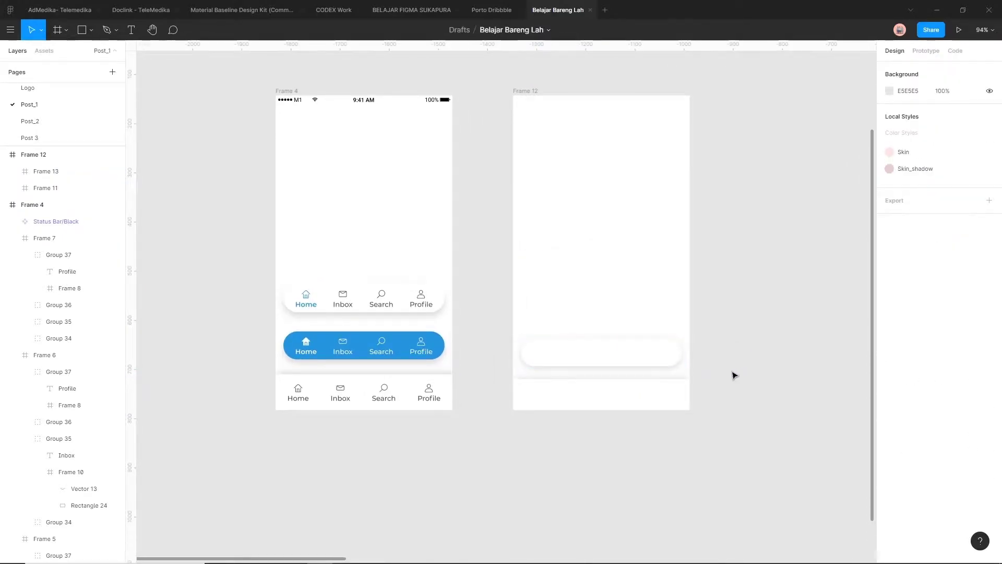
# Duplicate the rounded bar and place the copy above the original, at X 16, Y 391
pyautogui.scroll(3, 673, 414)
pyautogui.moveTo(422, 412); pyautogui.dragTo(522, 412)
pyautogui.scroll(4, 522, 418)
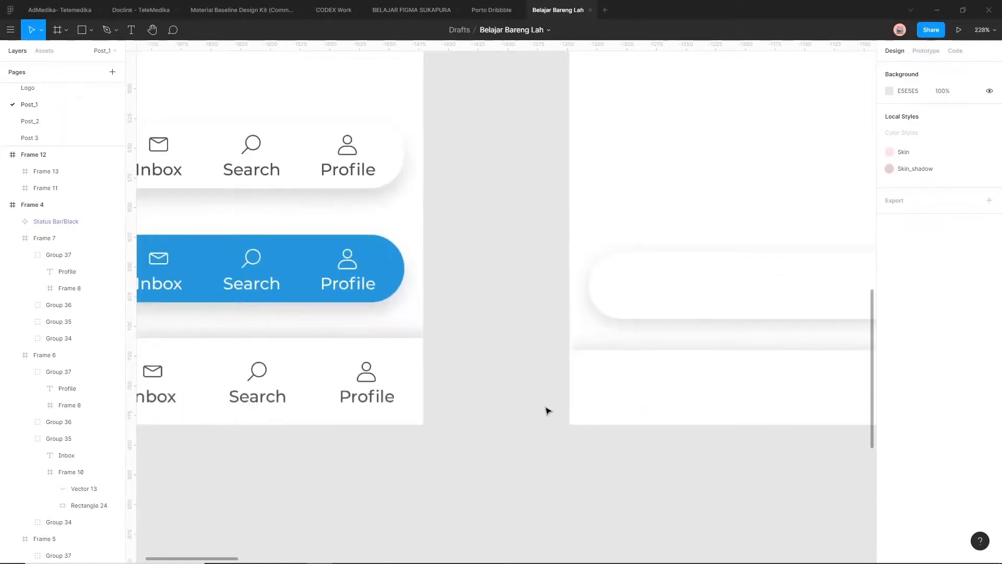
pyautogui.hscroll(-3, 387, 292)
pyautogui.scroll(-4, 379, 327)
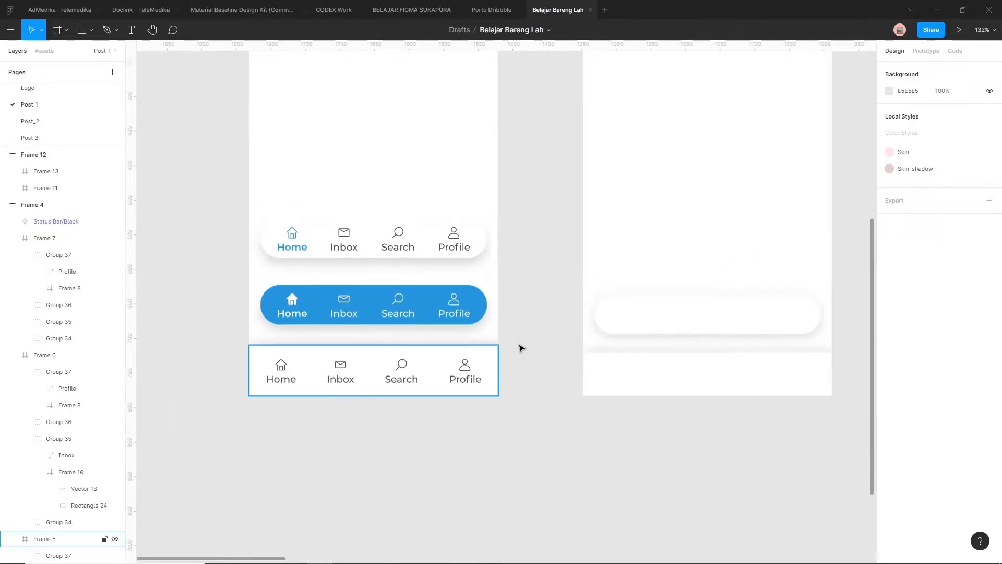
pyautogui.hscroll(3, 459, 347)
pyautogui.click(228, 318)
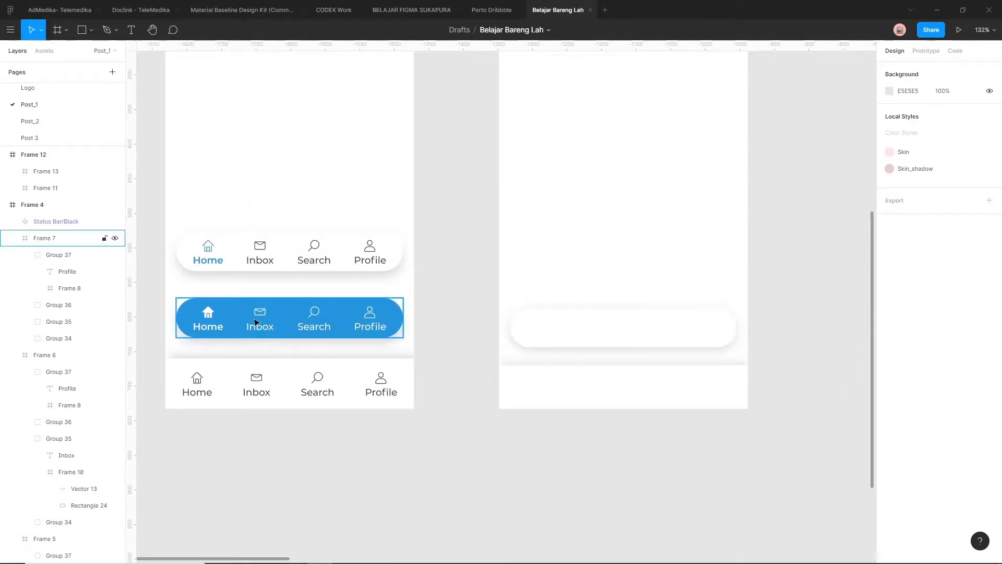
pyautogui.click(588, 320)
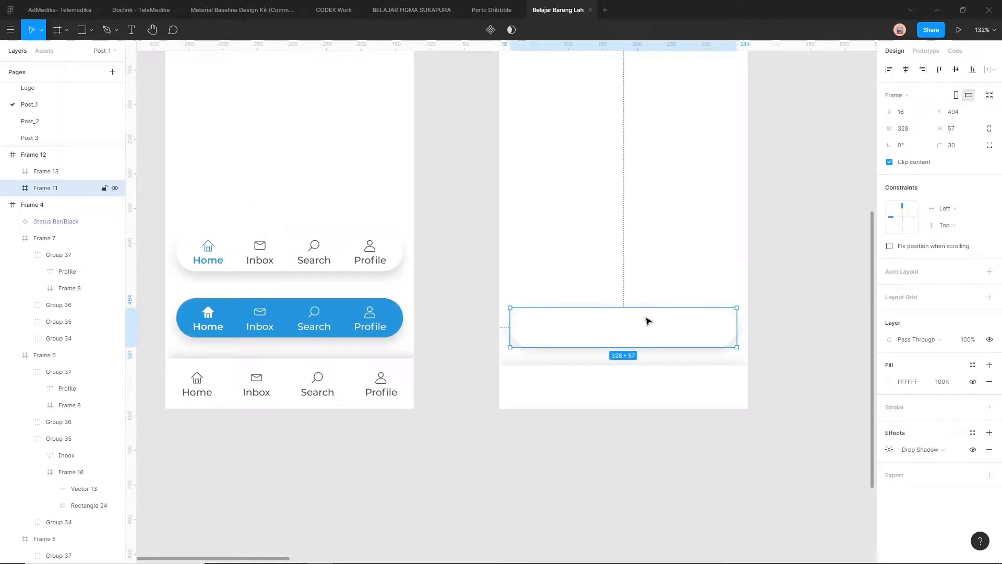
pyautogui.scroll(2, 647, 320)
pyautogui.hotkey('ctrl', 'd')
pyautogui.moveTo(528, 365); pyautogui.dragTo(529, 291)
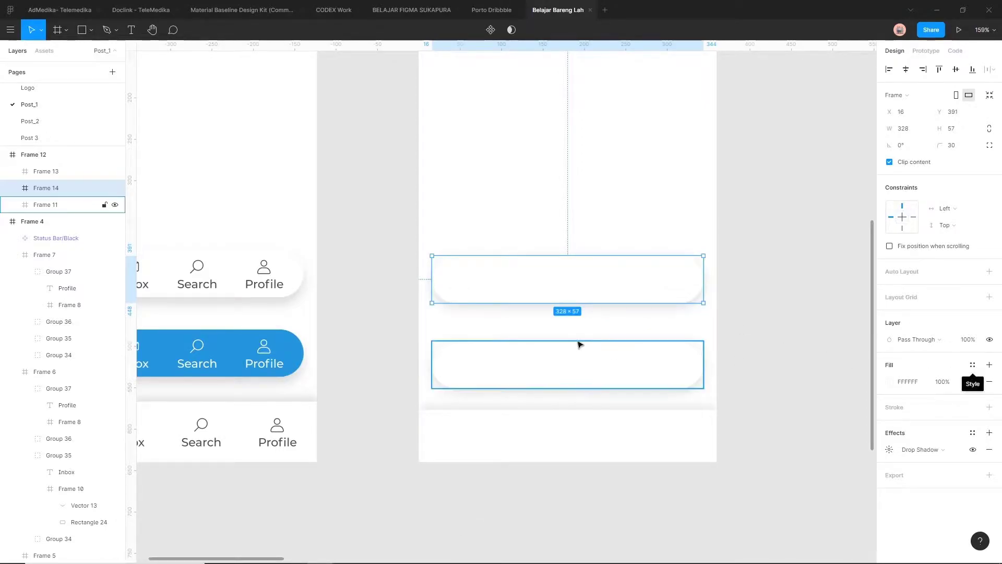
# Fill the duplicated bar with the mockup bar's blue, 2D9CDB, and move the white rounded bar up to Y 479
pyautogui.press('i')
pyautogui.click(284, 340)
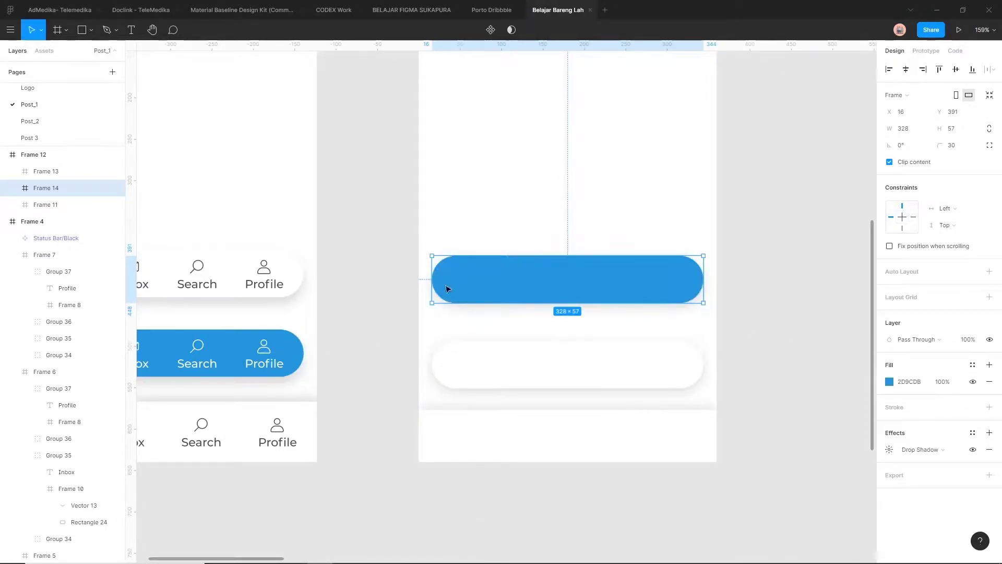
pyautogui.press('Escape')
pyautogui.moveTo(591, 362); pyautogui.dragTo(591, 353)
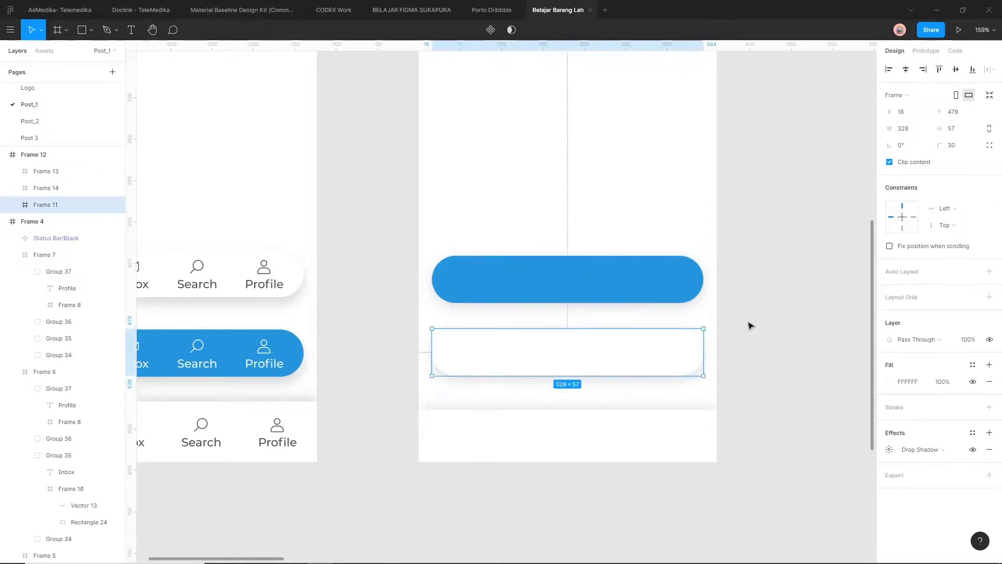
# Compare the three new bars with the mockup's finished navigation bars side by side
pyautogui.click(751, 324)
pyautogui.scroll(-3, 747, 308)
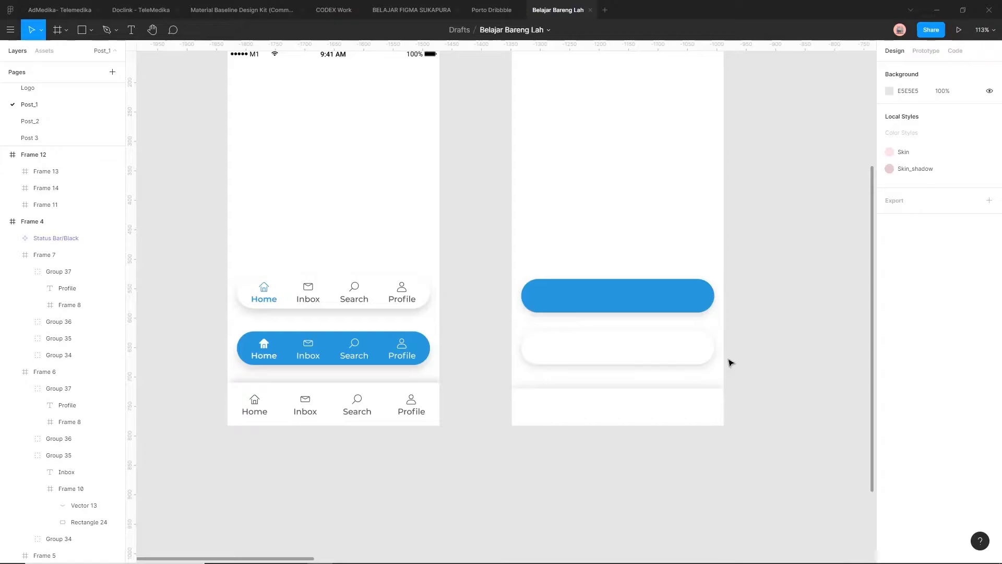
pyautogui.hscroll(3, 679, 370)
pyautogui.scroll(1, 391, 422)
pyautogui.scroll(-4, 391, 423)
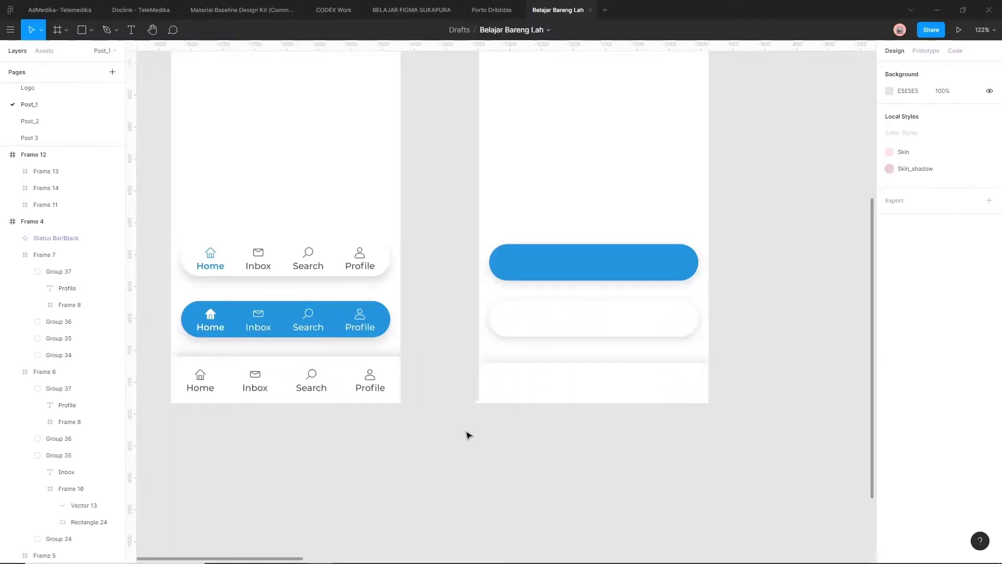
pyautogui.scroll(2, 468, 431)
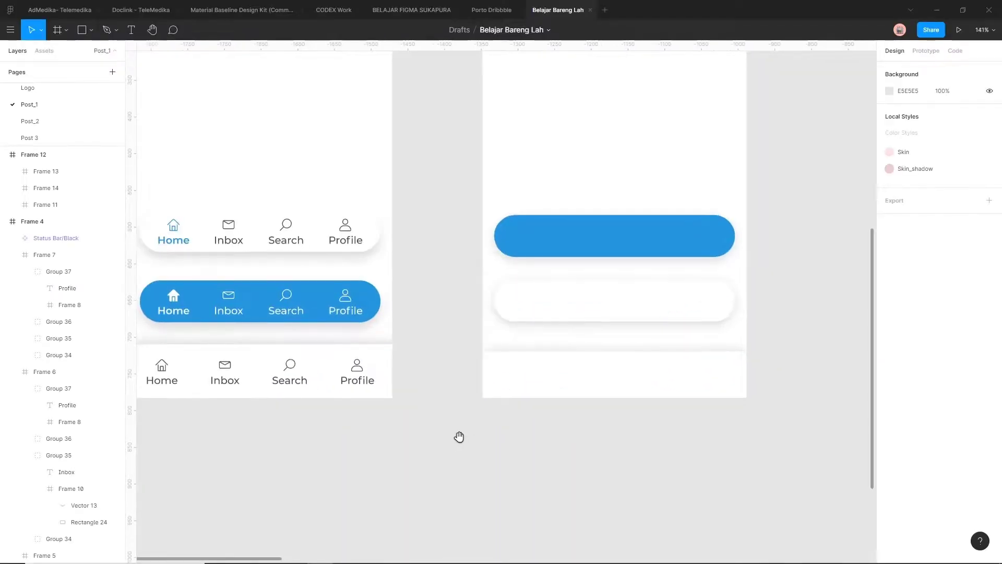
pyautogui.moveTo(456, 437); pyautogui.dragTo(485, 440)
pyautogui.hscroll(-3, 273, 257)
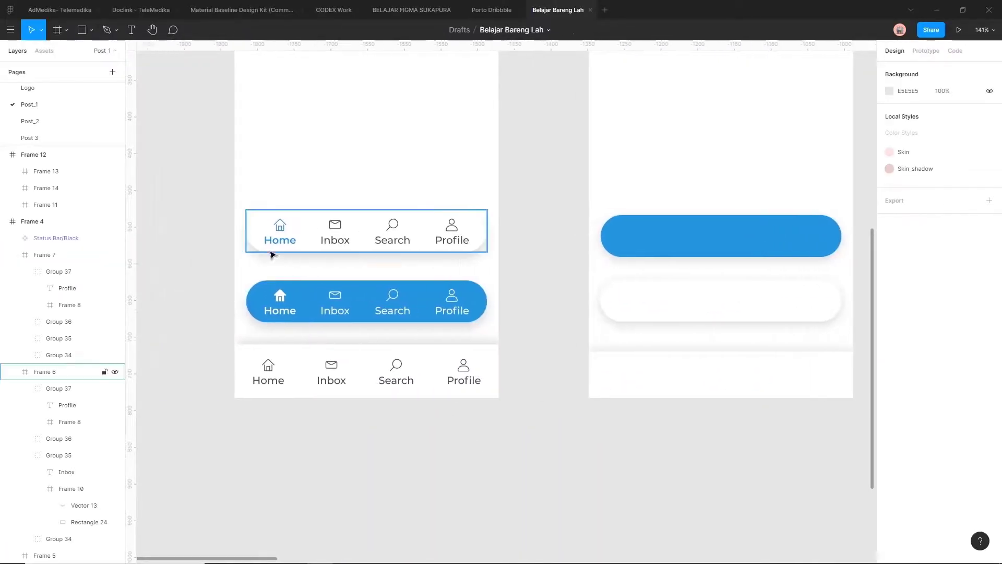
# Inspect the Home, Inbox, Search and Profile item groups in the mockup's white rounded bar, including the Profile icon's frame
pyautogui.doubleClick(277, 230)
pyautogui.click(335, 232)
pyautogui.click(452, 232)
pyautogui.click(284, 233)
pyautogui.click(334, 230)
pyautogui.click(406, 227)
pyautogui.click(443, 230)
pyautogui.click(344, 230)
pyautogui.click(286, 233)
pyautogui.click(335, 233)
pyautogui.click(452, 233)
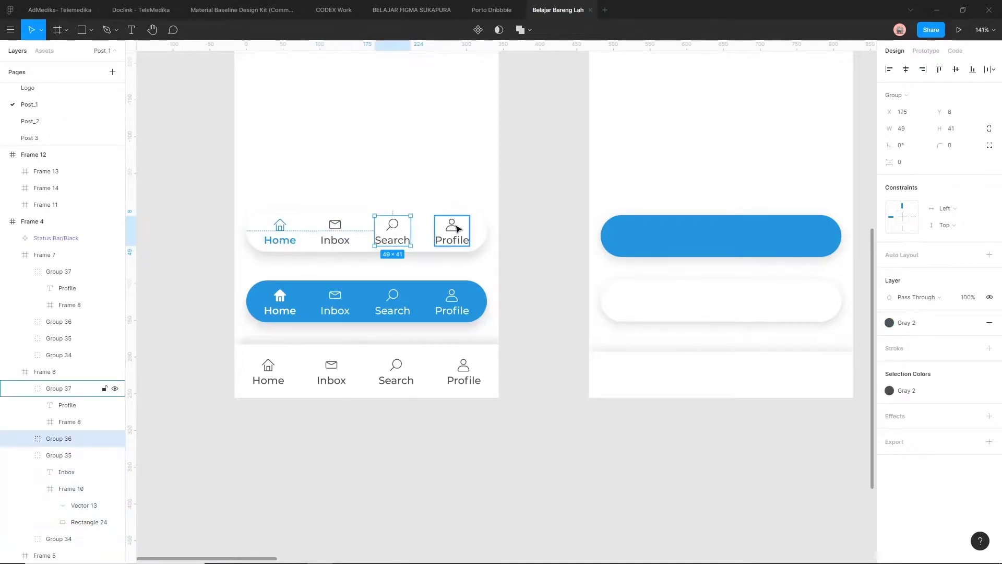
pyautogui.click(402, 235)
pyautogui.click(342, 237)
pyautogui.click(285, 235)
pyautogui.moveTo(542, 276); pyautogui.dragTo(324, 297)
pyautogui.click(472, 285)
pyautogui.hscroll(3, 472, 287)
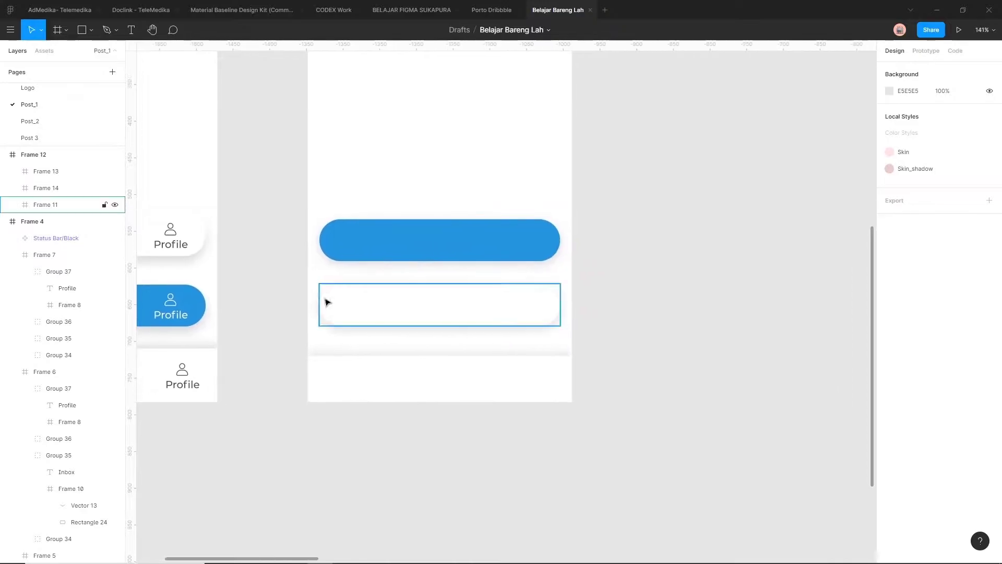
pyautogui.hscroll(-3, 308, 269)
pyautogui.click(255, 241)
pyautogui.click(256, 243)
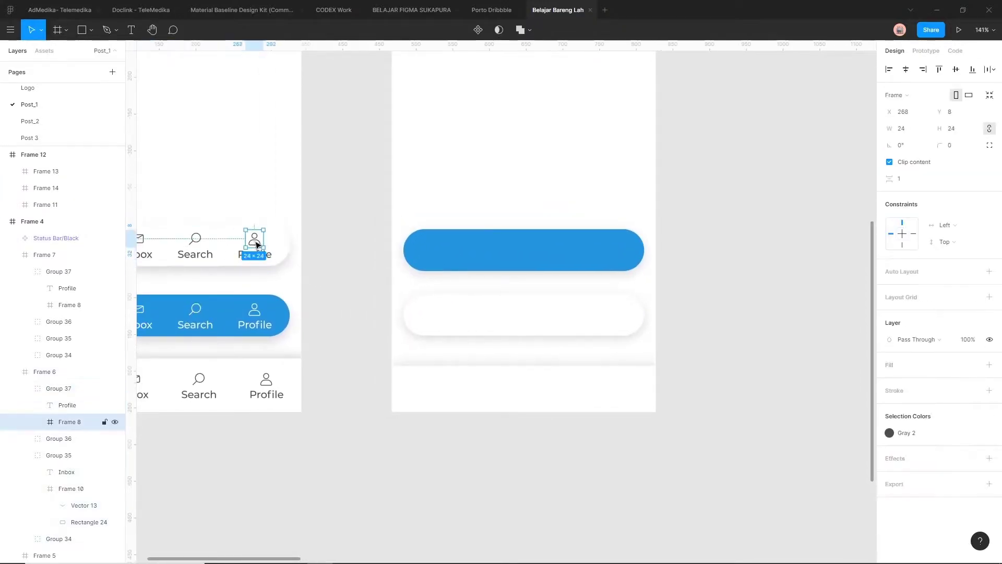
pyautogui.click(814, 226)
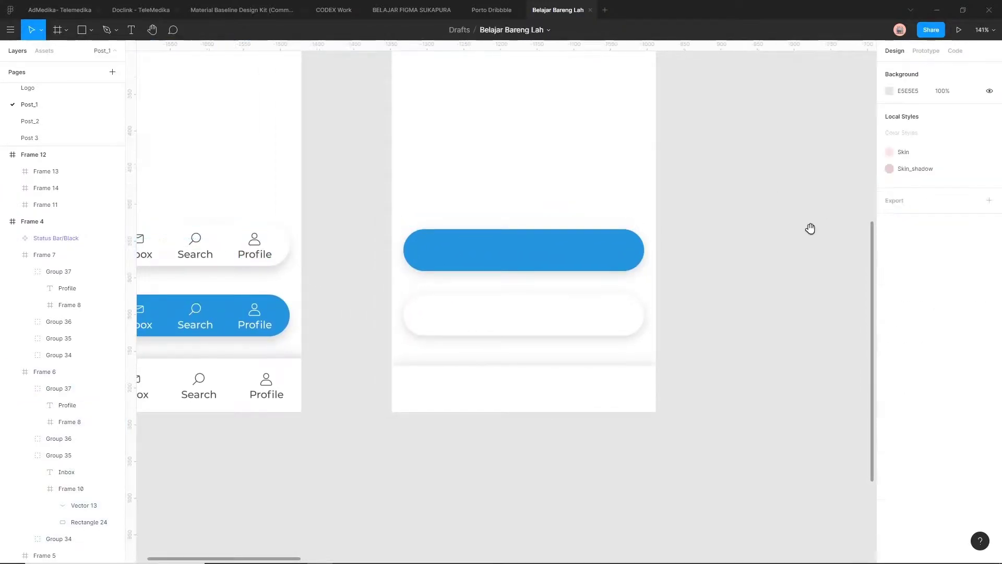
# Draw a 24 × 24 icon frame on the empty canvas beside the new screen frame
pyautogui.hscroll(4, 384, 260)
pyautogui.scroll(5, 525, 255)
pyautogui.press('f')
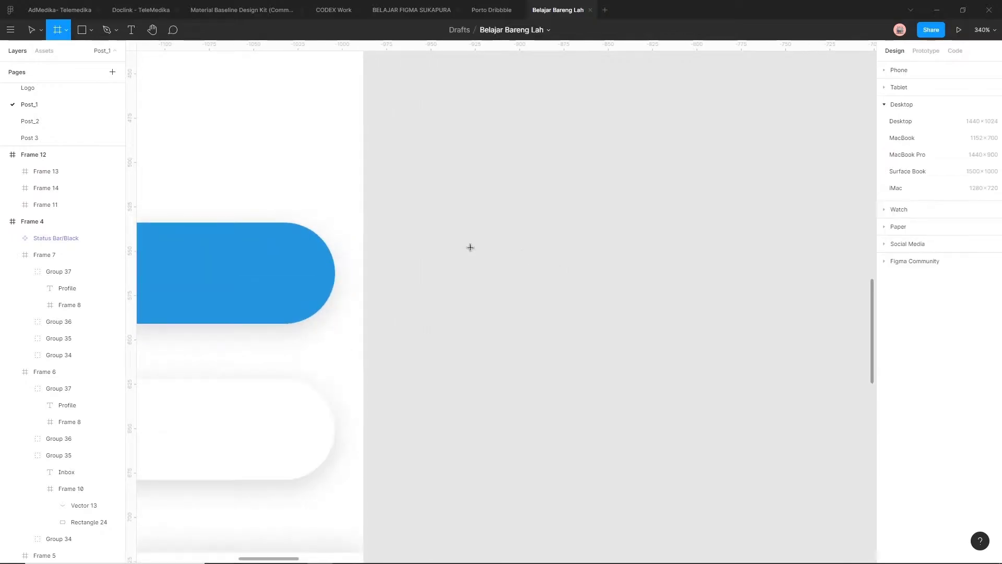
pyautogui.scroll(2, 470, 247)
pyautogui.moveTo(445, 243); pyautogui.dragTo(504, 302)
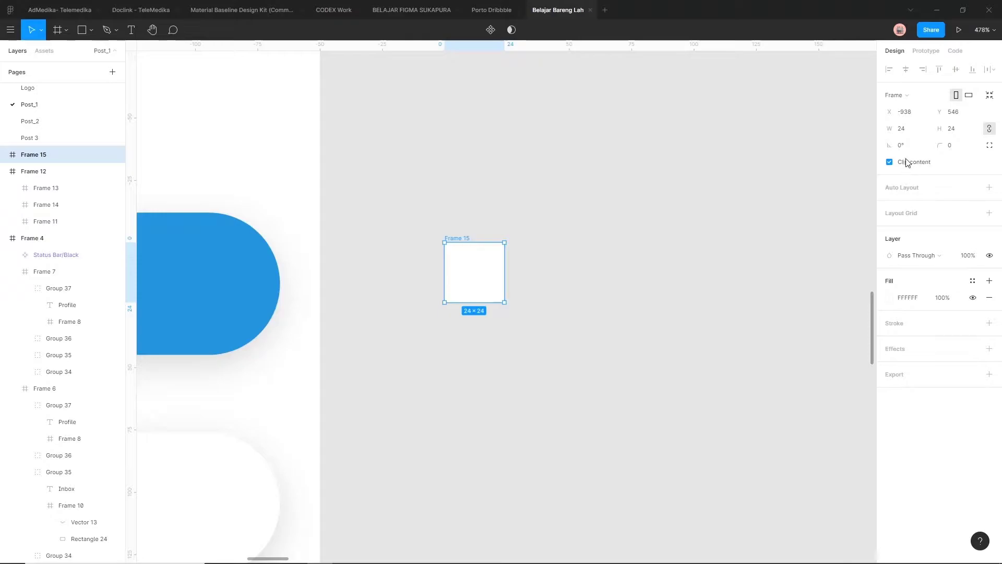
pyautogui.click(519, 282)
pyautogui.click(427, 253)
pyautogui.hotkey('shift', '2')
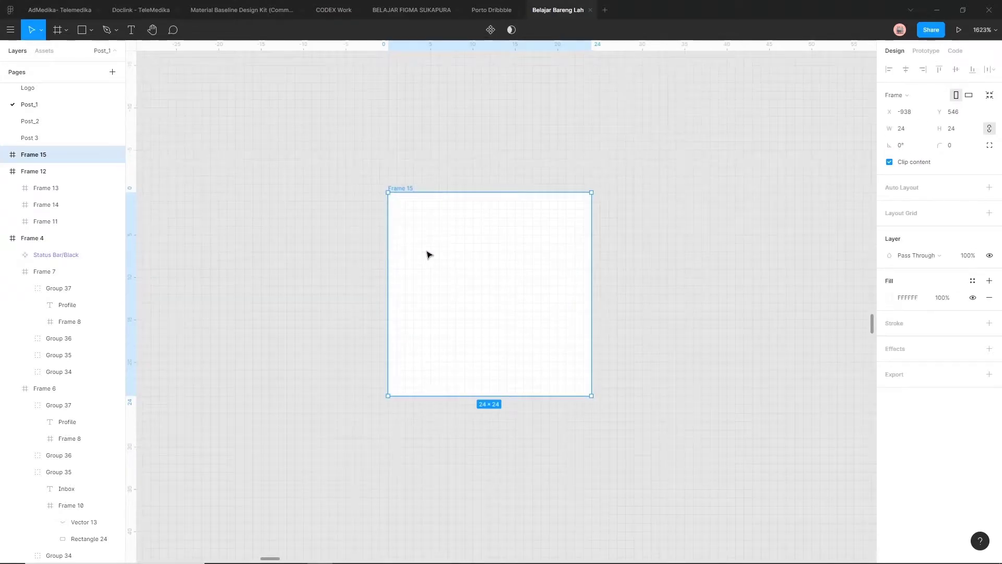
# Draw a 16 × 8 inverted-V roof with the Pen tool inside the icon frame and nudge it to X 4, Y 4
pyautogui.press('p')
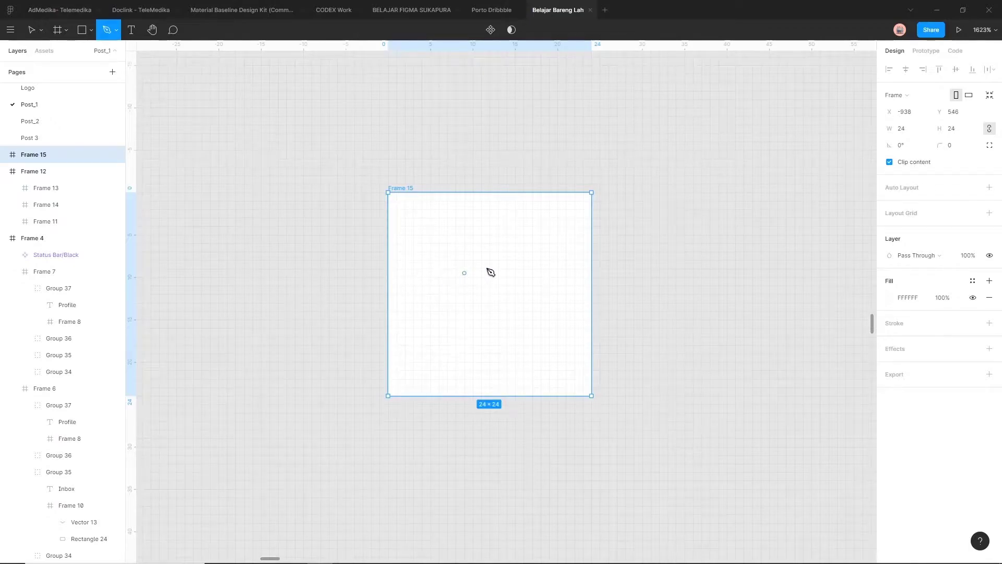
pyautogui.click(422, 285)
pyautogui.click(493, 213)
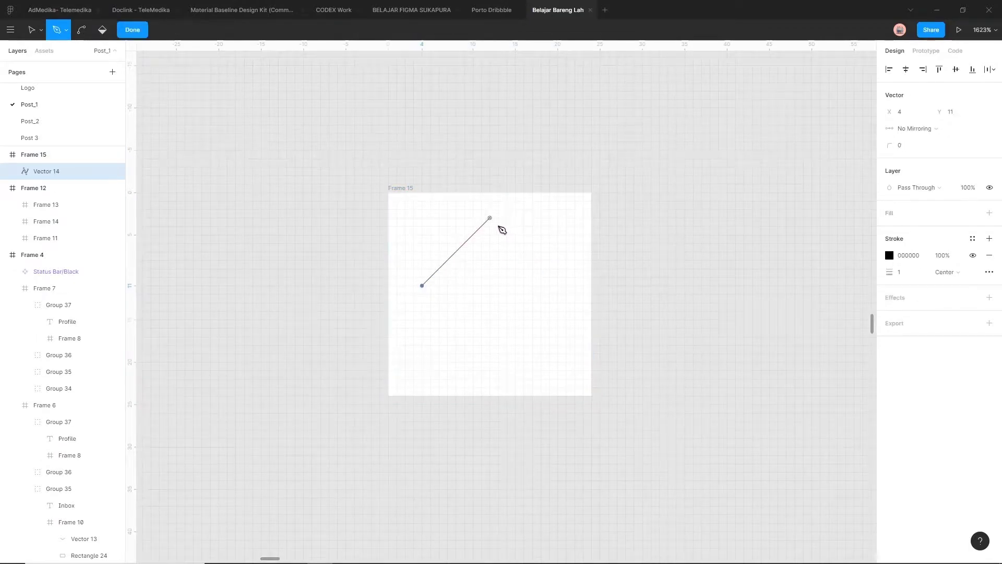
pyautogui.click(557, 286)
pyautogui.press('Escape')
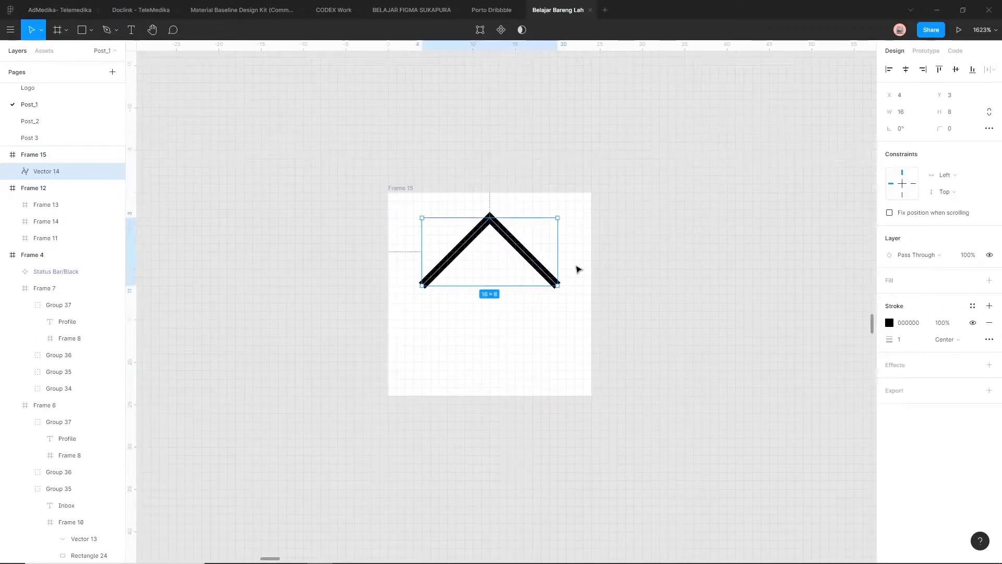
pyautogui.press('Down')
pyautogui.press('alt')
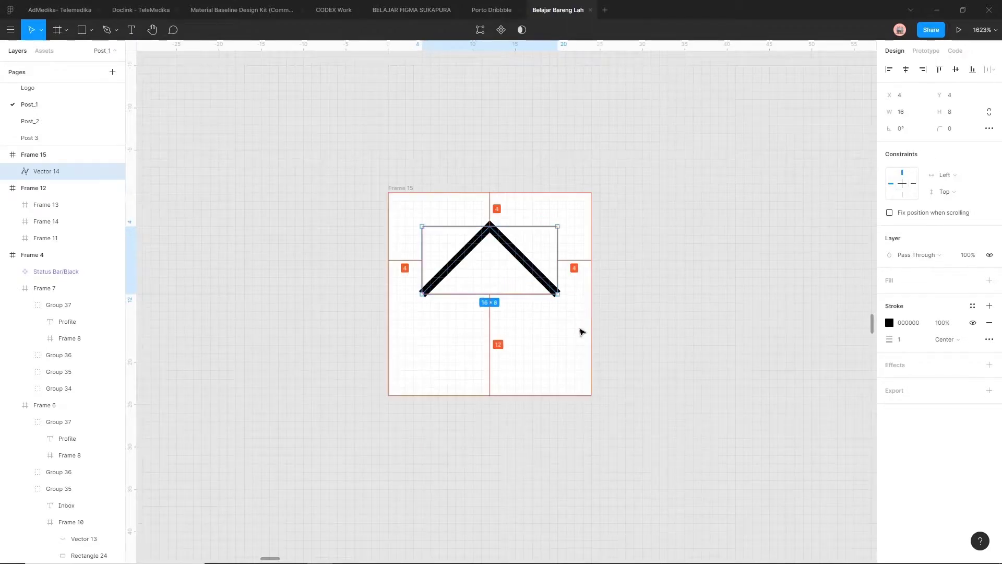
pyautogui.press('alt')
pyautogui.click(507, 324)
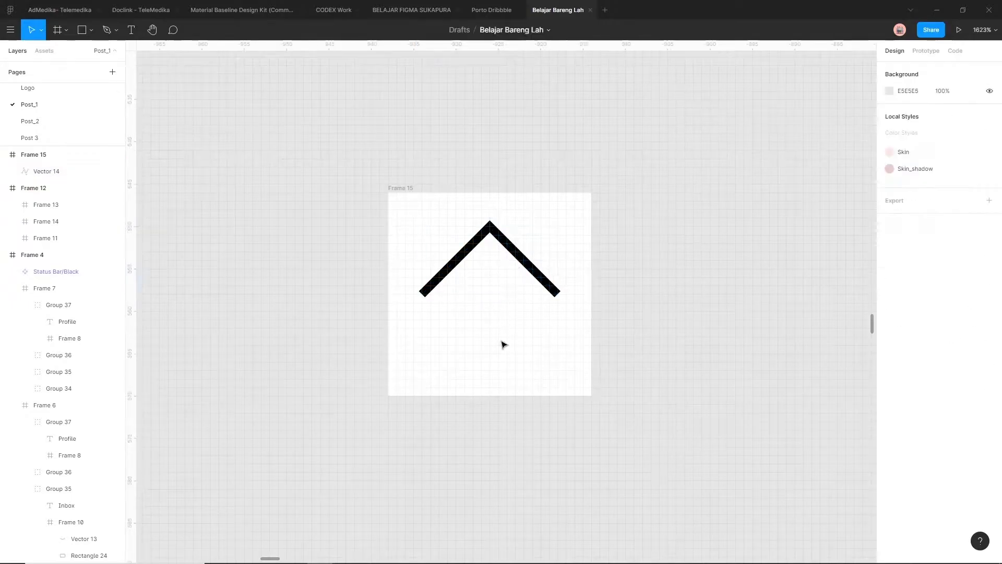
# Draw an open-topped U-shaped house body, 12 × 8 at X 6, Y 12, beneath the roof with the Pen tool
pyautogui.press('p')
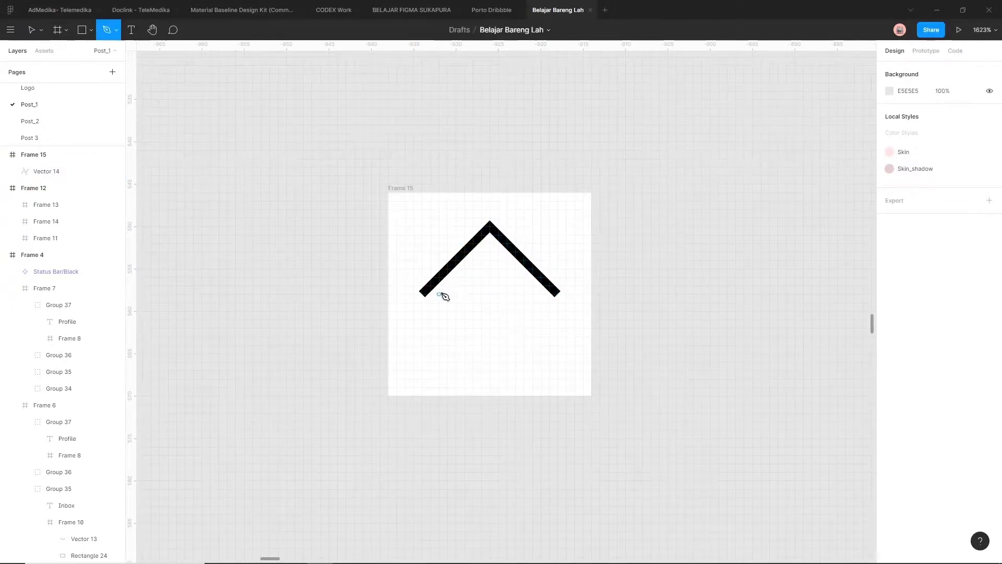
pyautogui.click(440, 295)
pyautogui.click(439, 361)
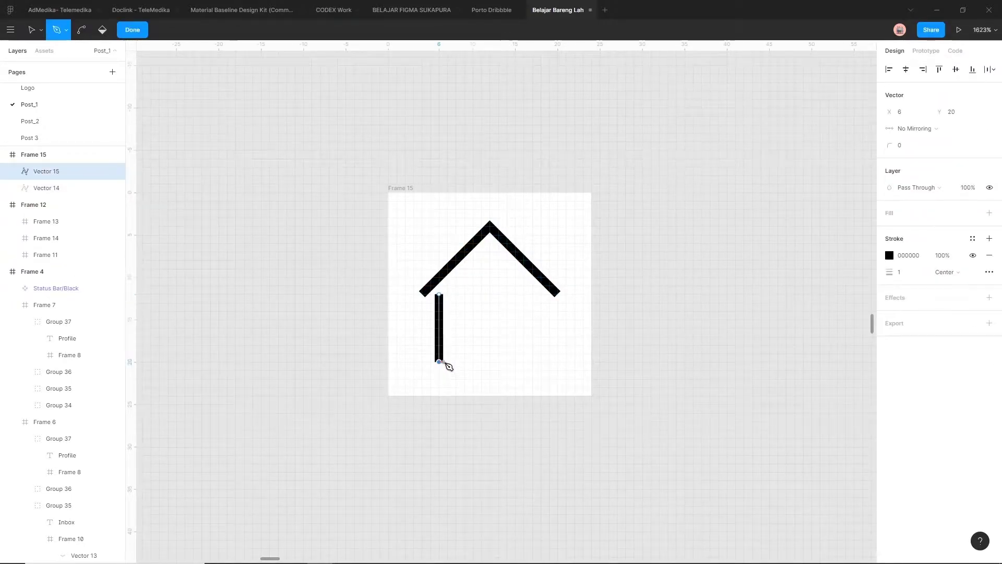
pyautogui.click(540, 361)
pyautogui.click(541, 294)
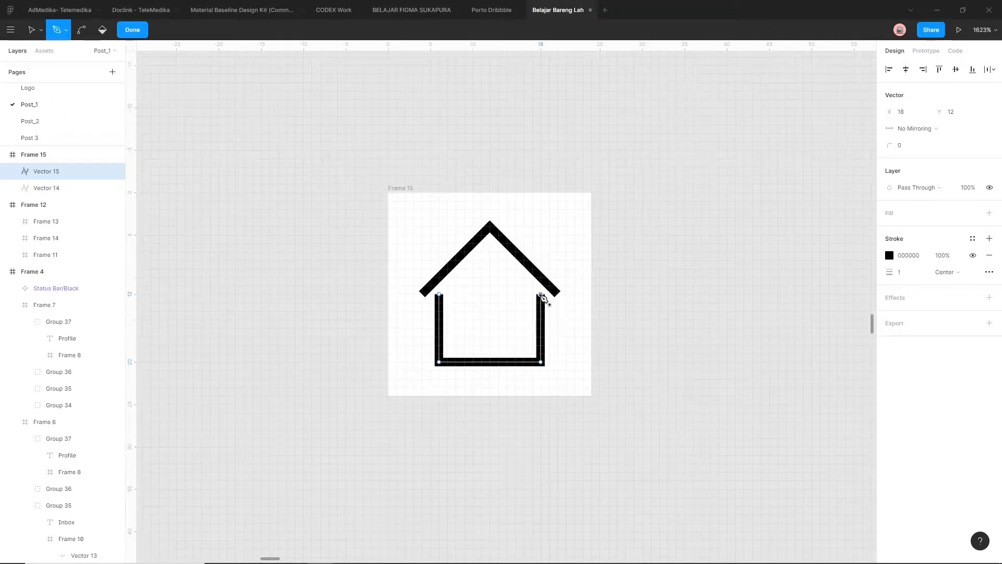
pyautogui.press('Escape')
pyautogui.press('Escape')
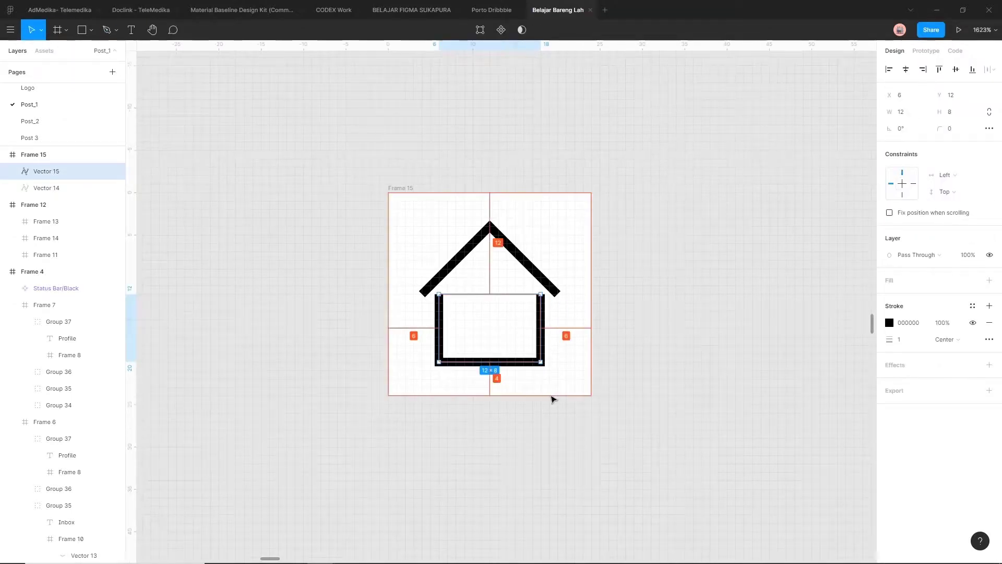
pyautogui.click(551, 400)
# Narrow the house body to 10 wide at X 7 and raise its upper edge to Y 11, making it 9 high
pyautogui.click(543, 315)
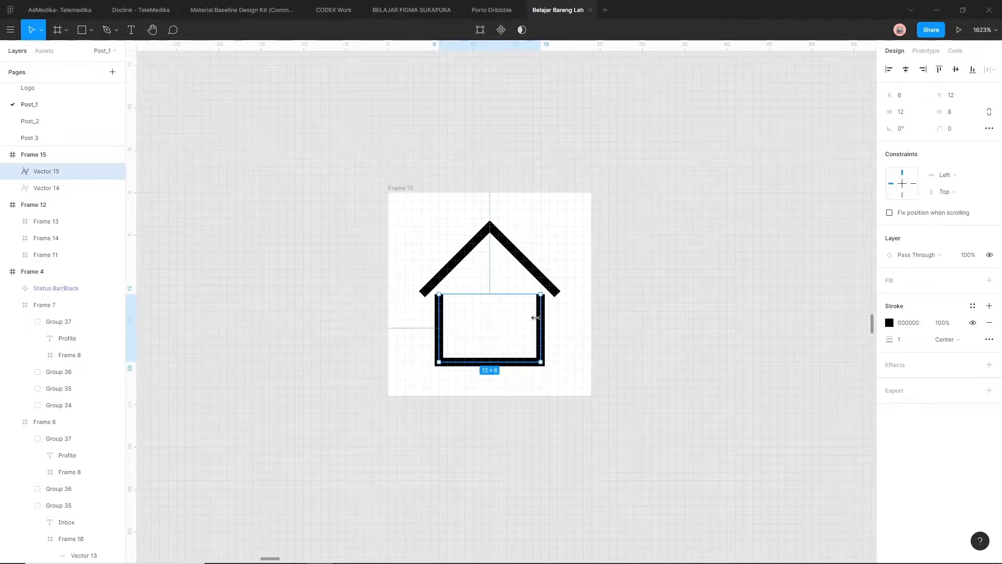
pyautogui.moveTo(536, 317); pyautogui.dragTo(527, 317)
pyautogui.moveTo(438, 326); pyautogui.dragTo(446, 326)
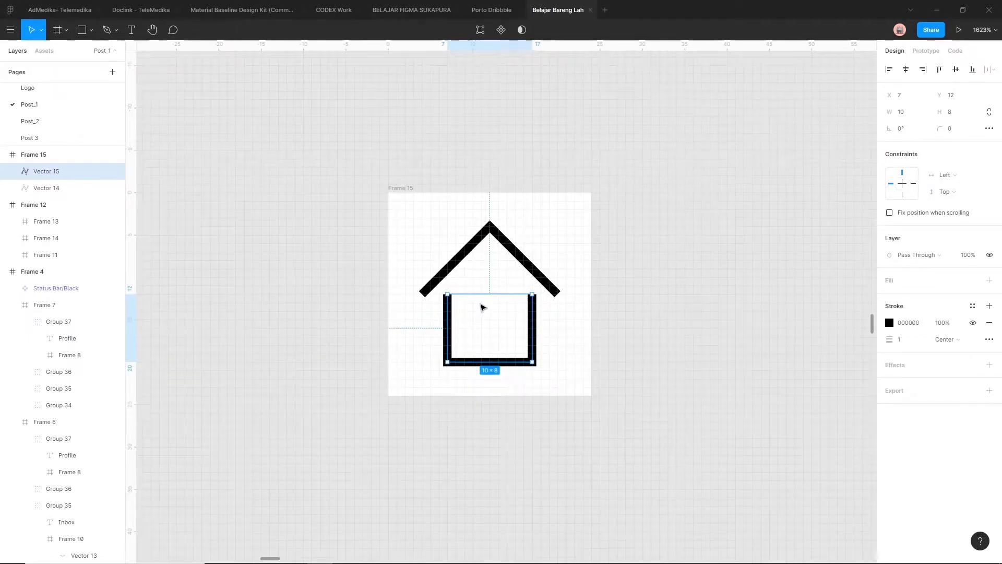
pyautogui.moveTo(485, 293); pyautogui.dragTo(485, 288)
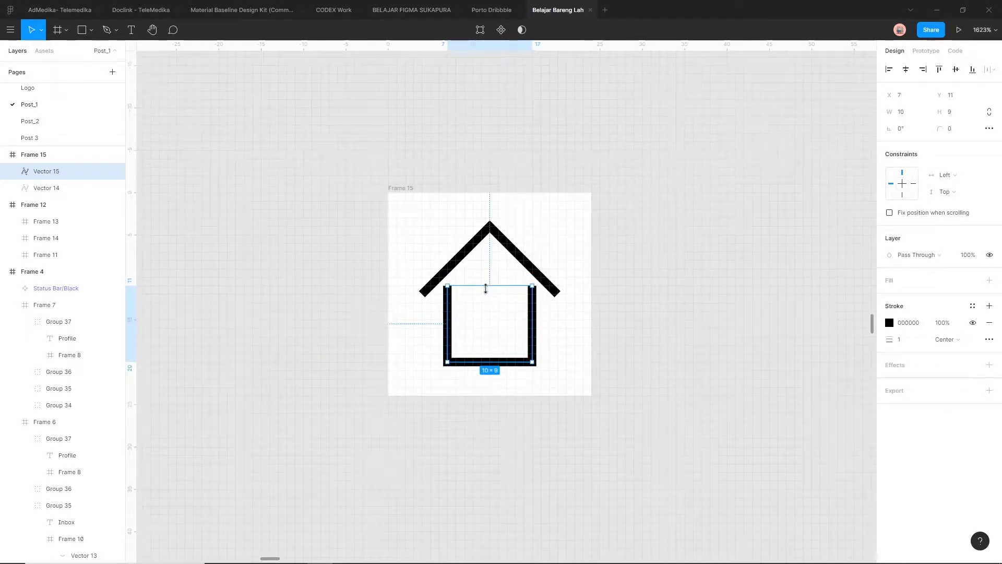
# Round both lower corner points of the house body with a corner radius of 2
pyautogui.click(548, 360)
pyautogui.click(537, 364)
pyautogui.doubleClick(533, 353)
pyautogui.moveTo(894, 147); pyautogui.dragTo(890, 149)
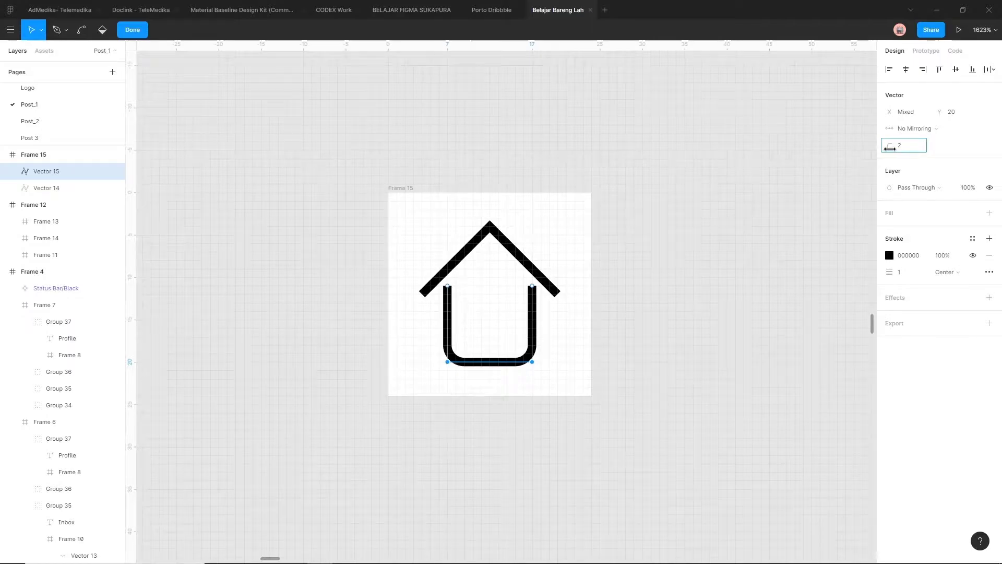
pyautogui.click(742, 224)
# Give the roof's stroke round caps and a round join
pyautogui.click(507, 259)
pyautogui.scroll(3, 509, 257)
pyautogui.click(993, 329)
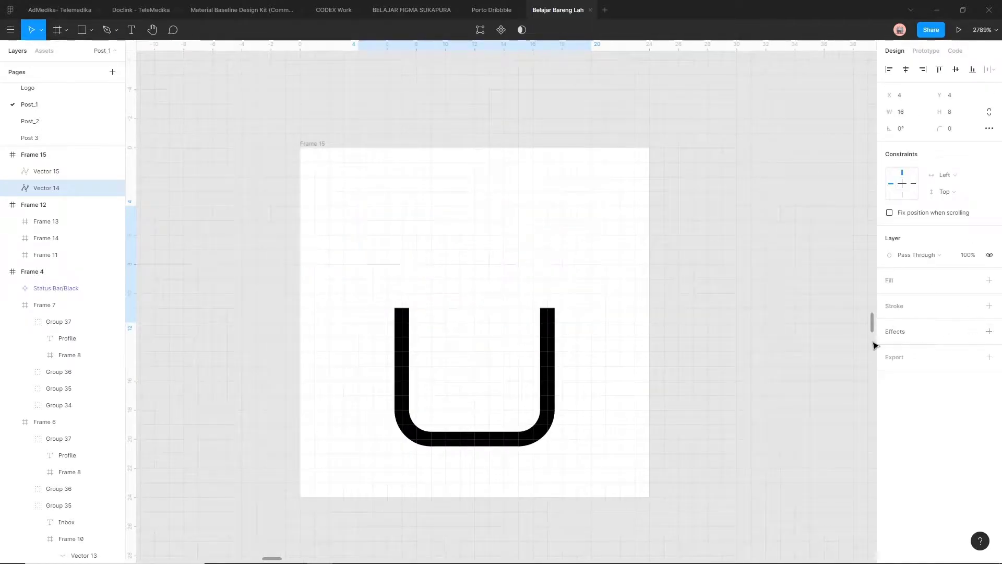
pyautogui.hotkey('ctrl', 'z')
pyautogui.click(989, 340)
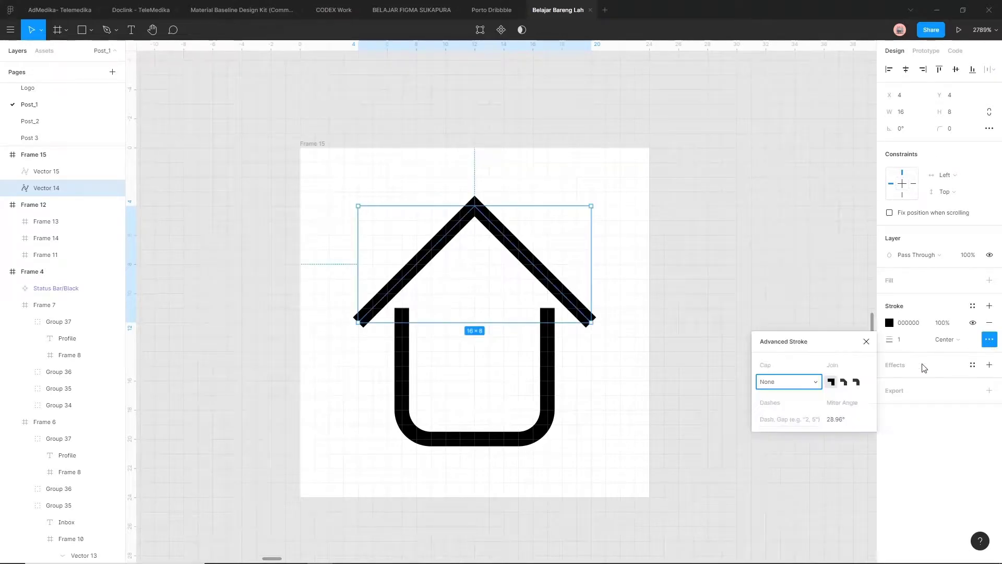
pyautogui.click(785, 381)
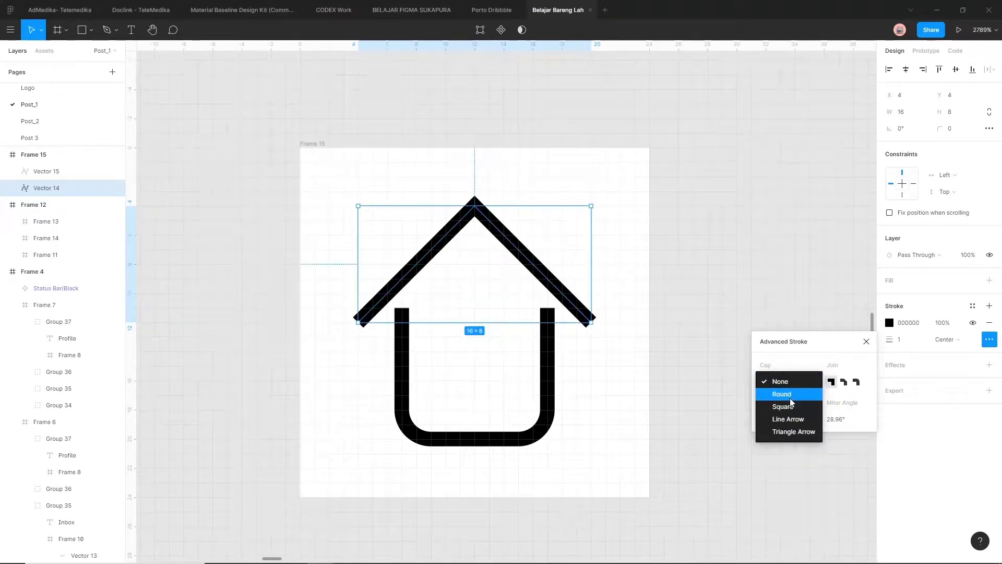
pyautogui.click(783, 394)
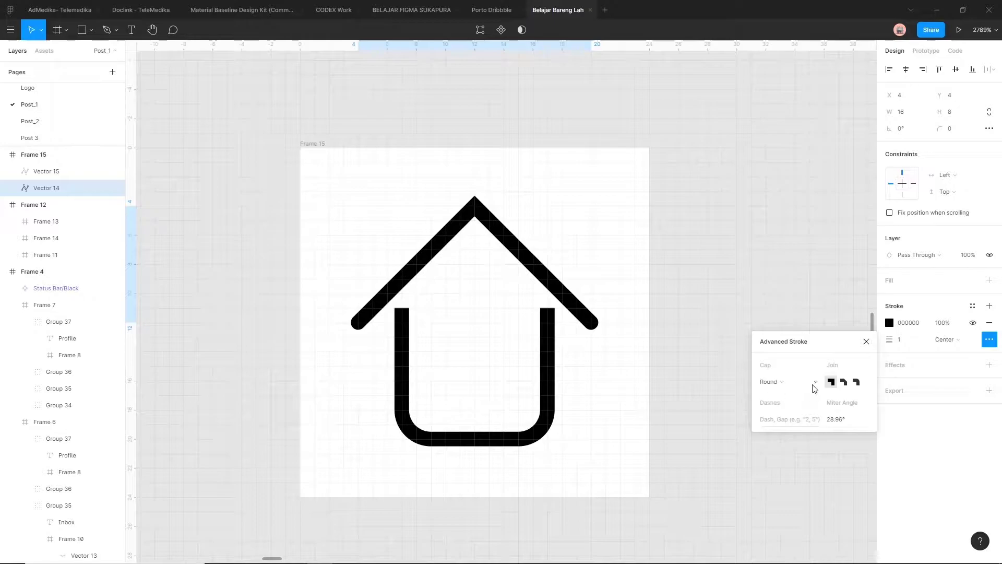
pyautogui.click(857, 383)
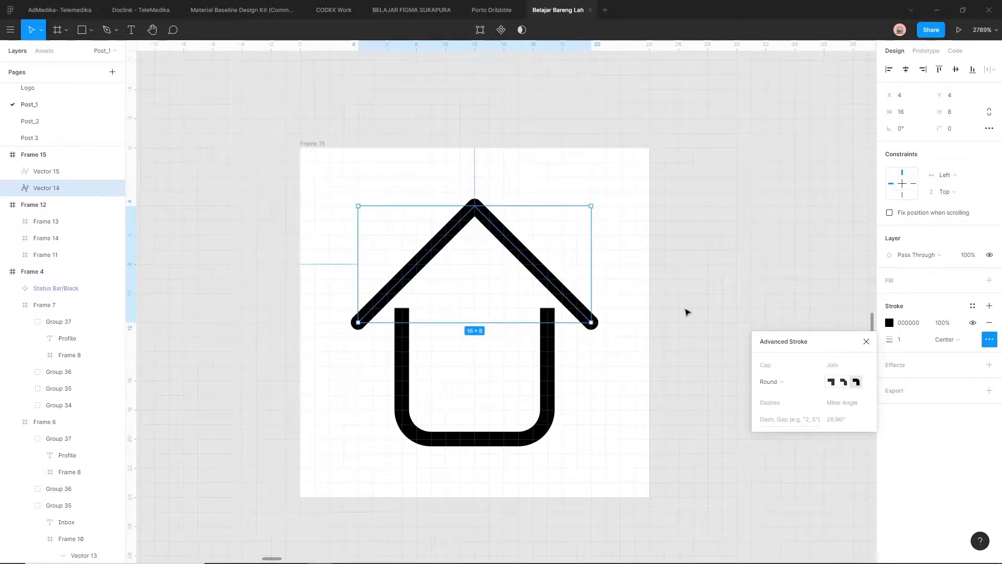
# Round the roof's peak point with a corner radius of 1
pyautogui.doubleClick(524, 249)
pyautogui.click(474, 206)
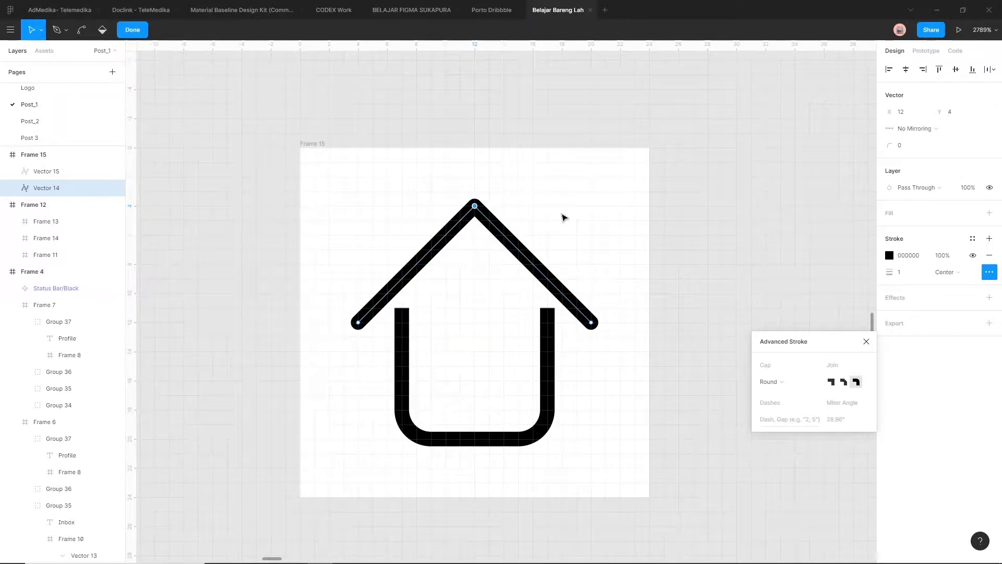
pyautogui.click(907, 151)
pyautogui.write('2')
pyautogui.press('Return')
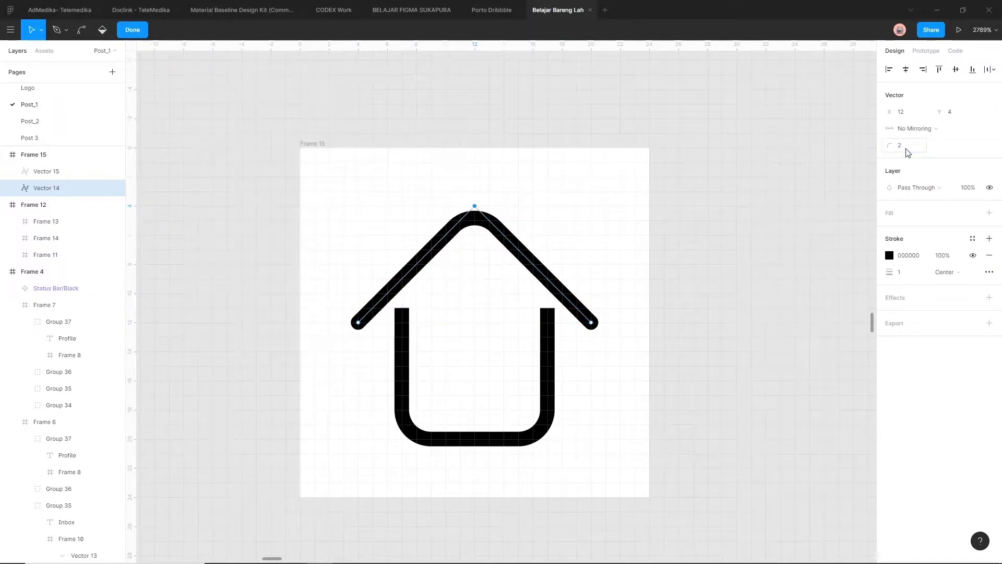
pyautogui.click(909, 153)
pyautogui.write('1')
pyautogui.press('Return')
pyautogui.press('Escape')
pyautogui.click(748, 247)
# Give the house body's stroke round caps and lower its upper edge to Y 12, making it 8 high
pyautogui.scroll(-3, 747, 247)
pyautogui.click(596, 310)
pyautogui.scroll(3, 607, 292)
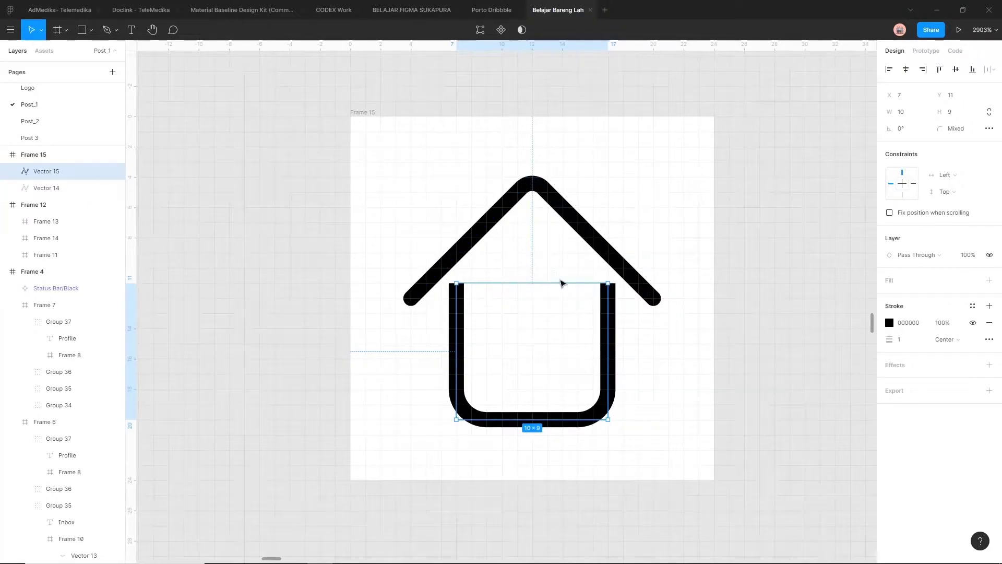
pyautogui.click(989, 340)
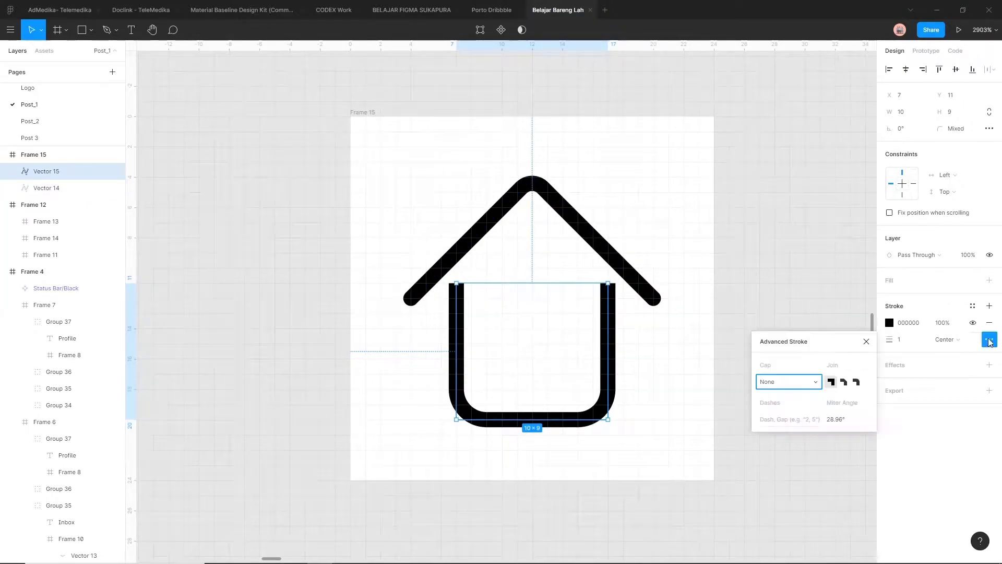
pyautogui.click(821, 383)
pyautogui.click(780, 393)
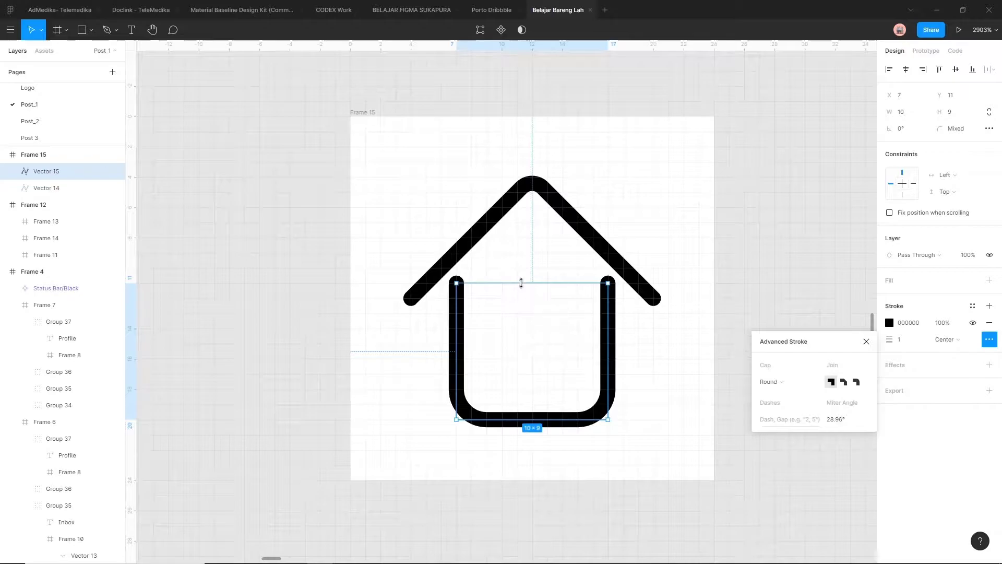
pyautogui.moveTo(519, 288); pyautogui.dragTo(519, 294)
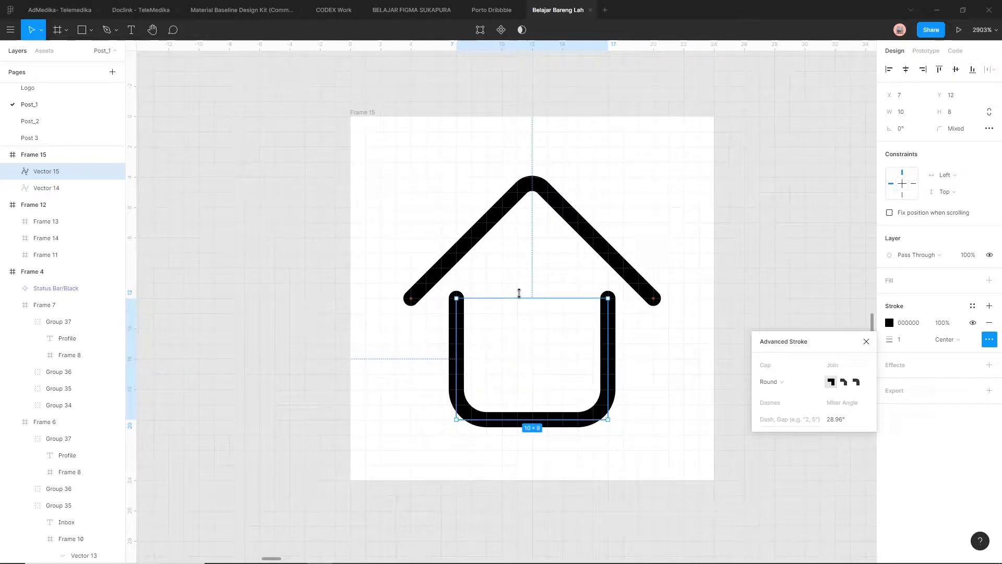
# Duplicate the house body in place and rotate the copy 180°
pyautogui.click(765, 237)
pyautogui.scroll(-3, 783, 238)
pyautogui.hscroll(5, 818, 308)
pyautogui.click(526, 353)
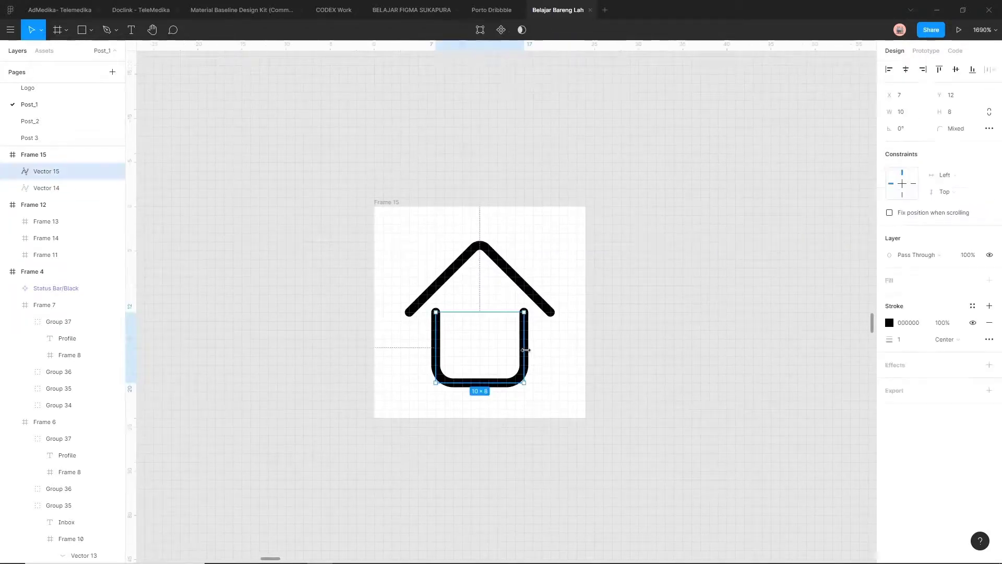
pyautogui.scroll(2, 528, 353)
pyautogui.hotkey('ctrl', 'd')
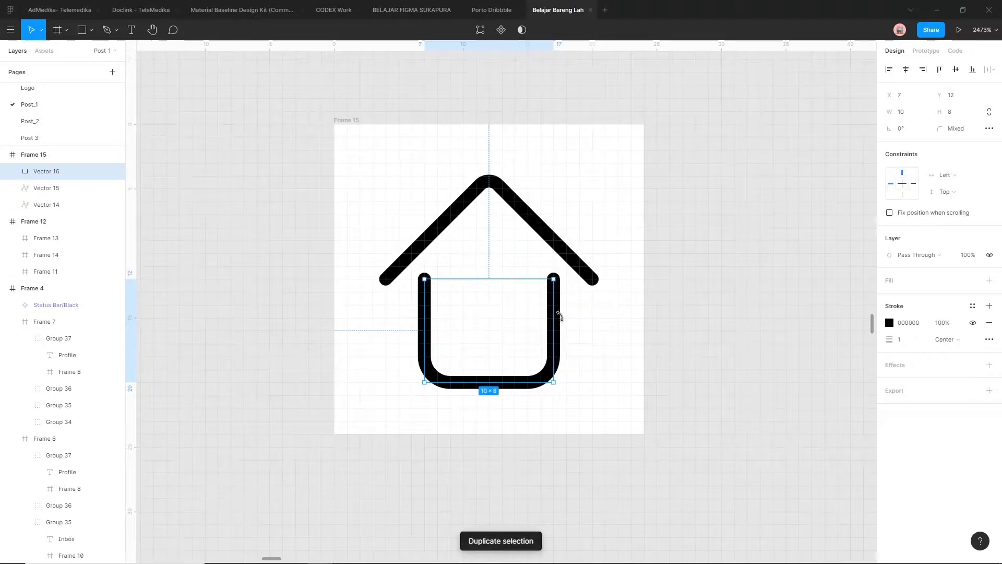
pyautogui.moveTo(560, 298); pyautogui.dragTo(385, 405)
# Resize the rotated copy to a centred door 4 wide and 6 high, standing on the house's lower edge
pyautogui.moveTo(554, 336); pyautogui.dragTo(457, 336)
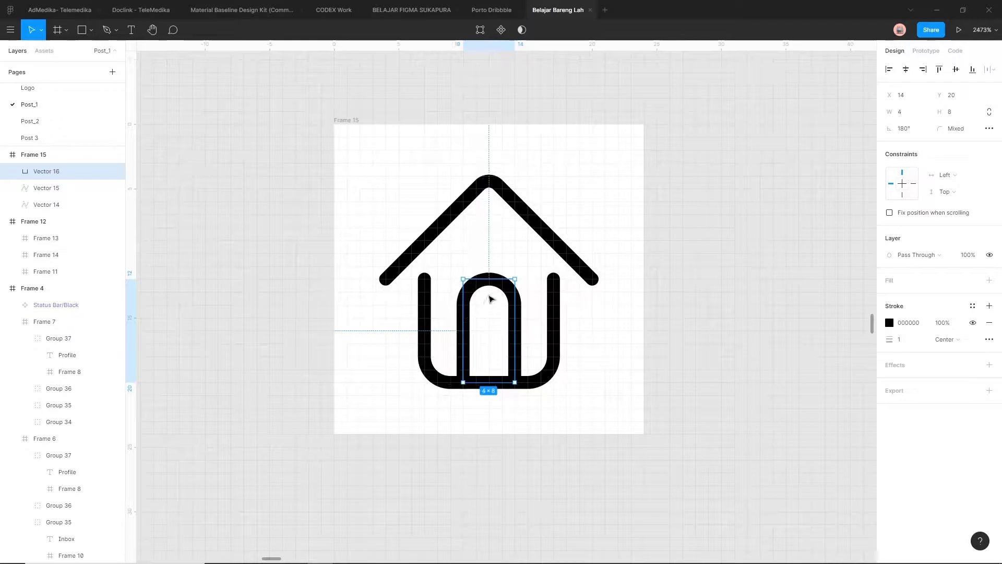
pyautogui.moveTo(493, 285)
pyautogui.mouseDown()
pyautogui.moveTo(493, 330)
pyautogui.moveTo(494, 304)
pyautogui.mouseUp()
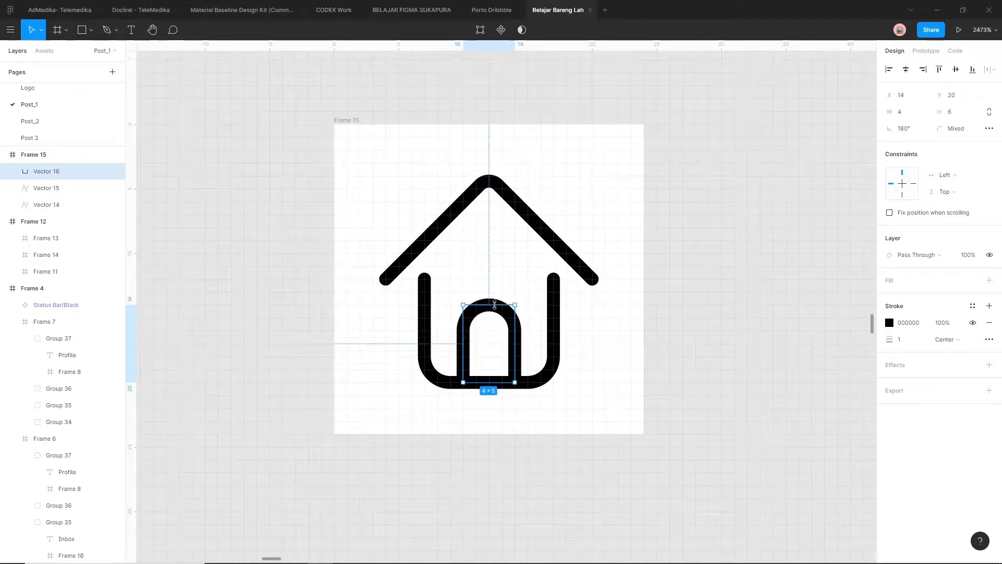
pyautogui.click(658, 300)
pyautogui.scroll(-5, 713, 295)
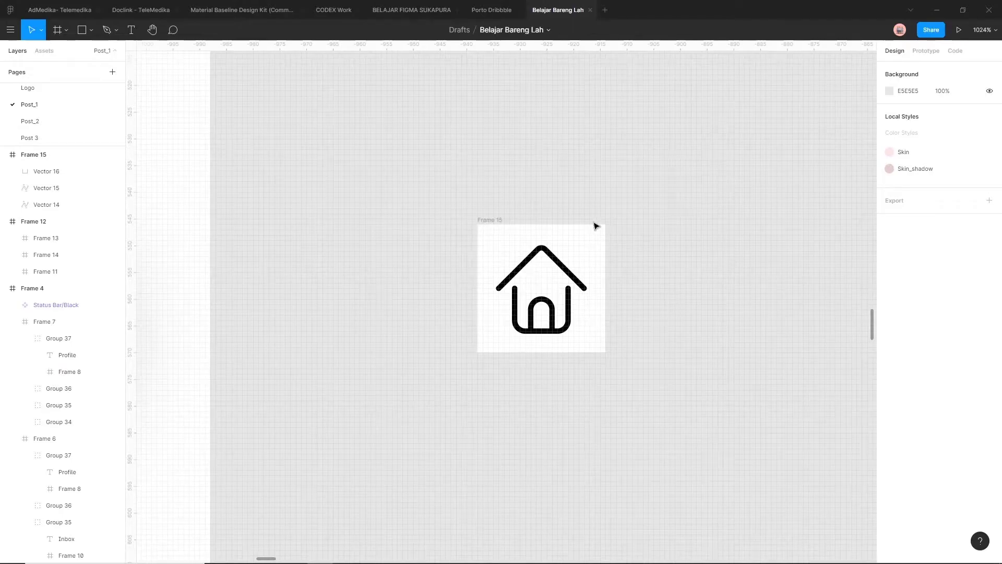
# Duplicate the Home icon frame beside the original and delete the house from the copy
pyautogui.scroll(-4, 601, 252)
pyautogui.click(552, 235)
pyautogui.hotkey('ctrl', 'd')
pyautogui.press('Escape')
pyautogui.moveTo(720, 205); pyautogui.dragTo(536, 320)
pyautogui.press('Escape')
pyautogui.scroll(4, 632, 272)
pyautogui.press('Delete')
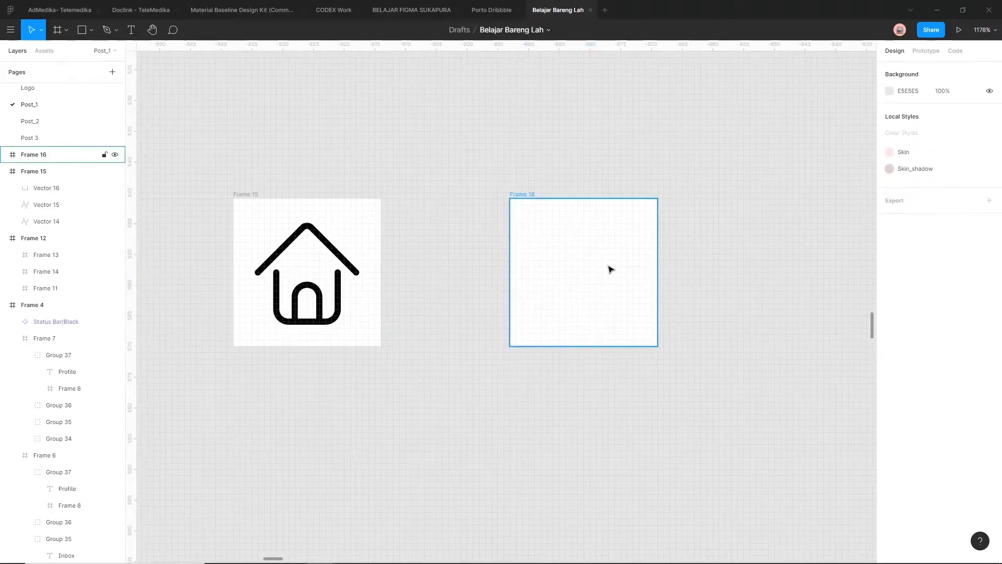
# Draw a 12 × 12 circle in the empty frame and place it at X 8, Y 4
pyautogui.scroll(1, 611, 269)
pyautogui.click(610, 269)
pyautogui.press('o')
pyautogui.moveTo(553, 219); pyautogui.dragTo(630, 306)
pyautogui.moveTo(594, 278)
pyautogui.mouseDown()
pyautogui.moveTo(602, 266)
pyautogui.moveTo(608, 272)
pyautogui.mouseUp()
pyautogui.press('alt')
pyautogui.press('Left')
pyautogui.press('Left')
pyautogui.press('Down')
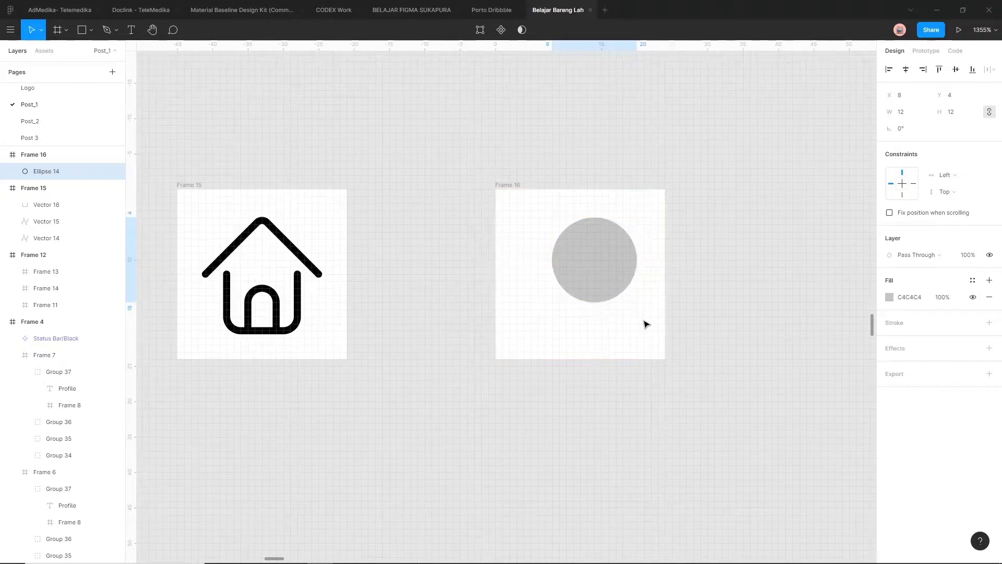
# Give the circle a black inside stroke of 1 and remove its fill
pyautogui.scroll(1, 644, 324)
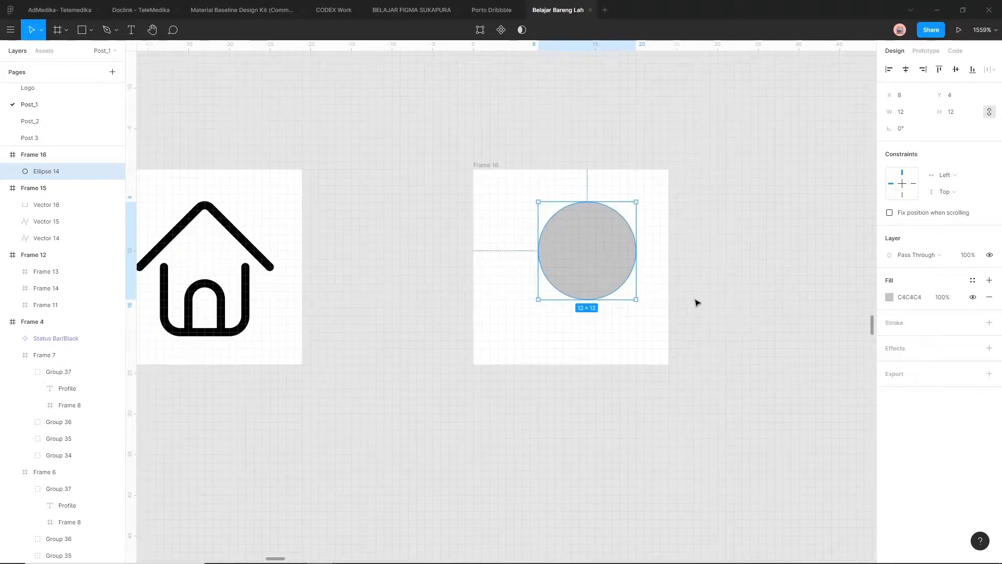
pyautogui.scroll(2, 606, 271)
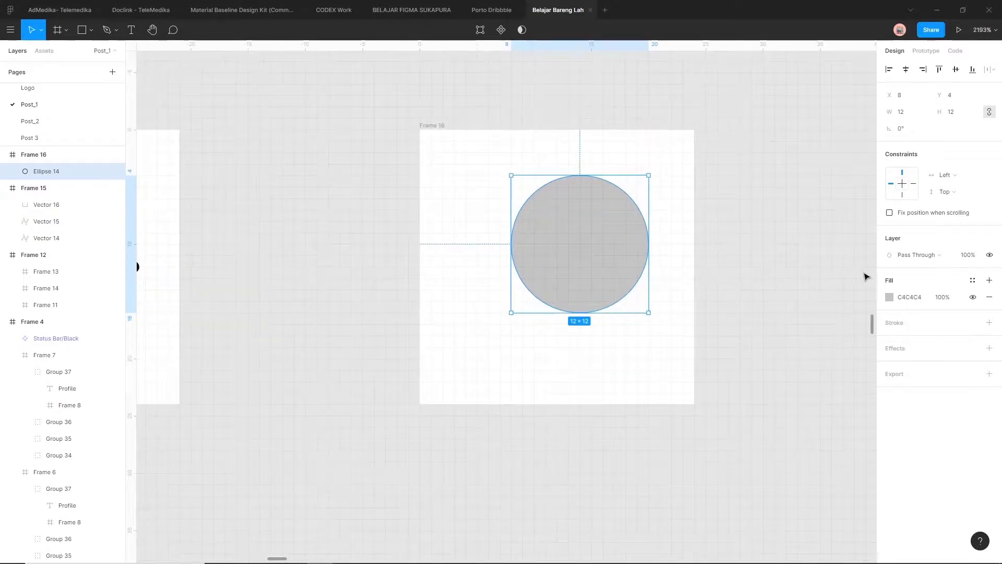
pyautogui.click(897, 327)
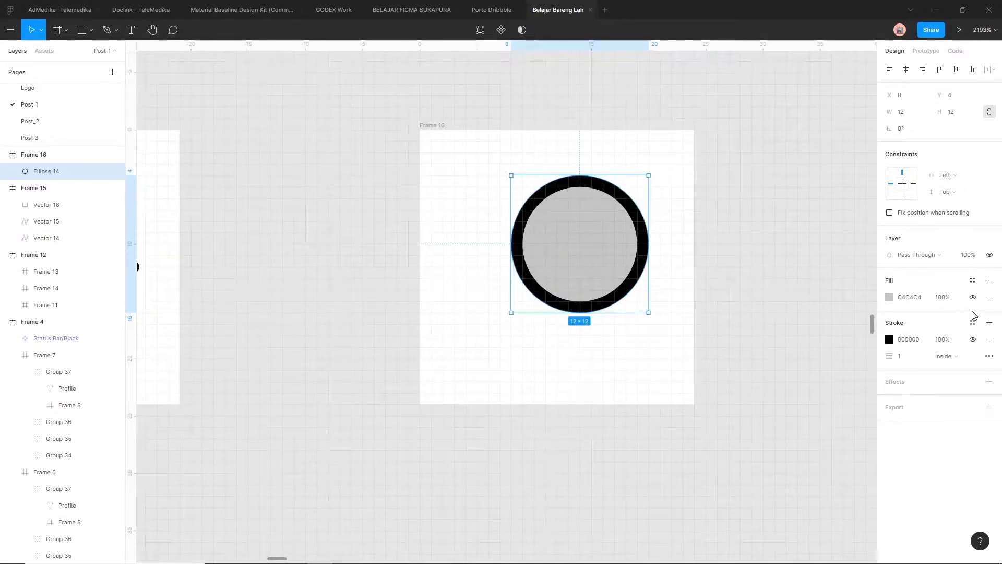
pyautogui.click(989, 297)
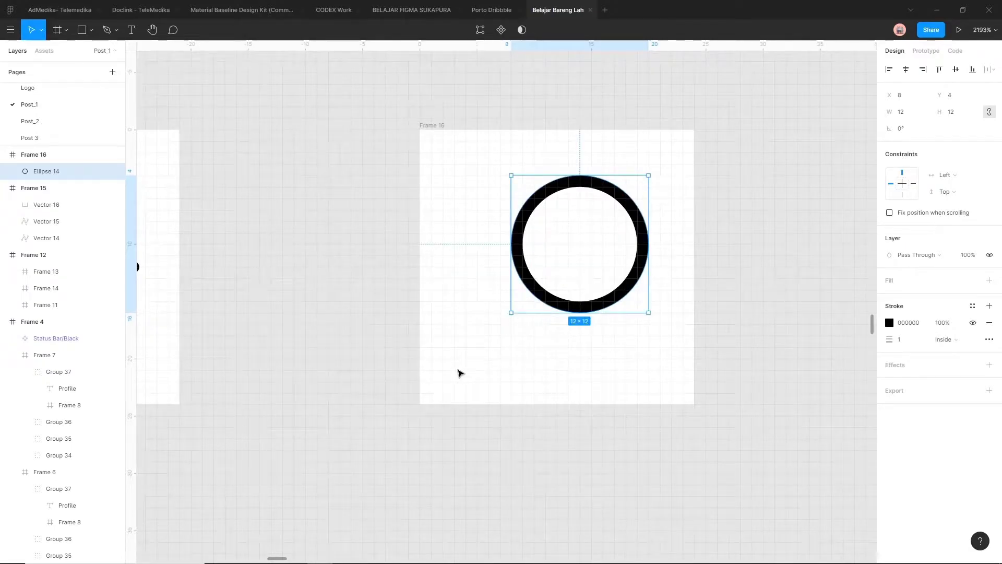
# Draw the magnifier's handle as a diagonal Pen line from the frame's lower left to X 10, Y 14 on the circle
pyautogui.press('p')
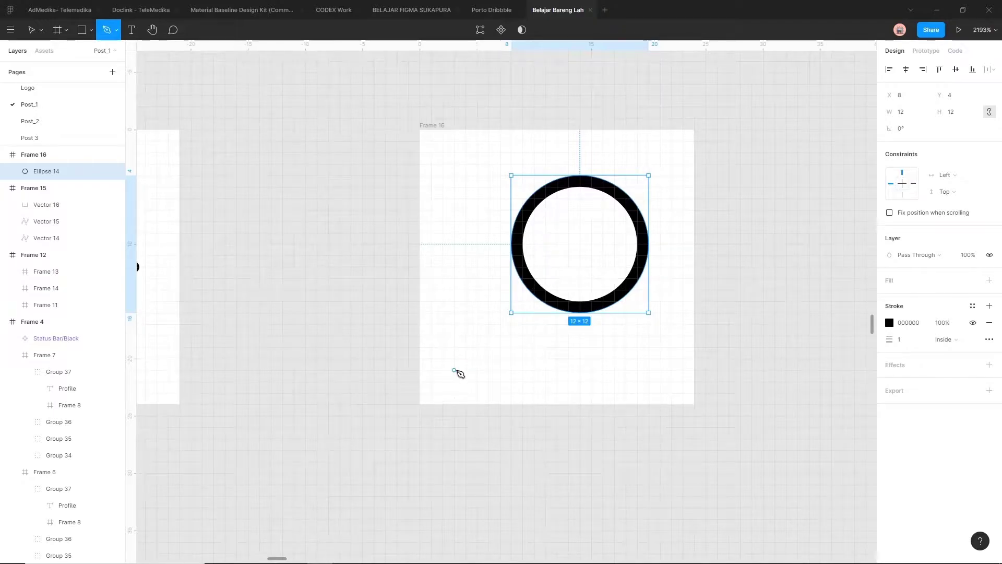
pyautogui.click(454, 370)
pyautogui.click(535, 290)
pyautogui.press('Escape')
pyautogui.press('Escape')
pyautogui.press('Escape')
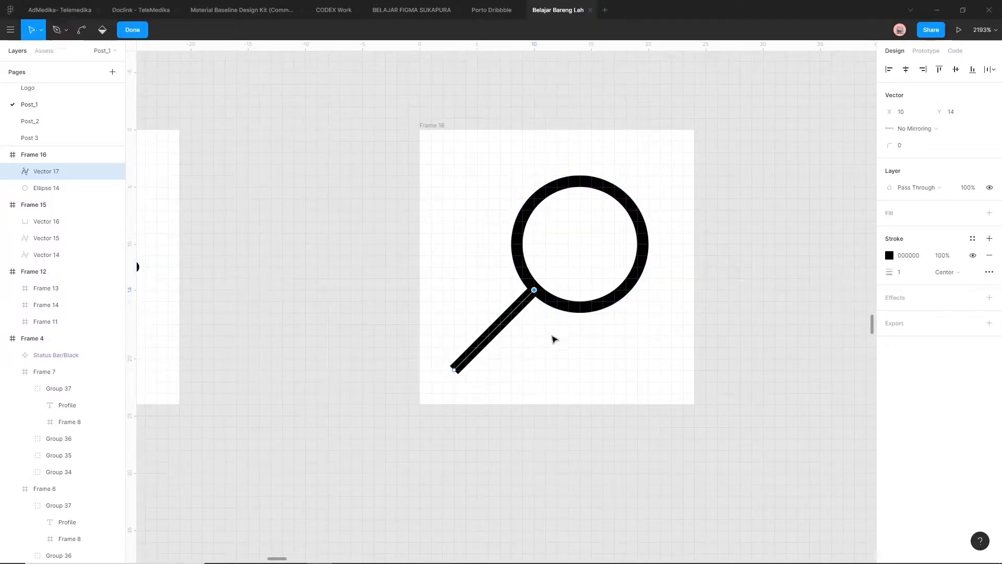
# Enlarge the lens circle to 13 × 13 and move the handle's upper end point to X 9, Y 15
pyautogui.click(589, 313)
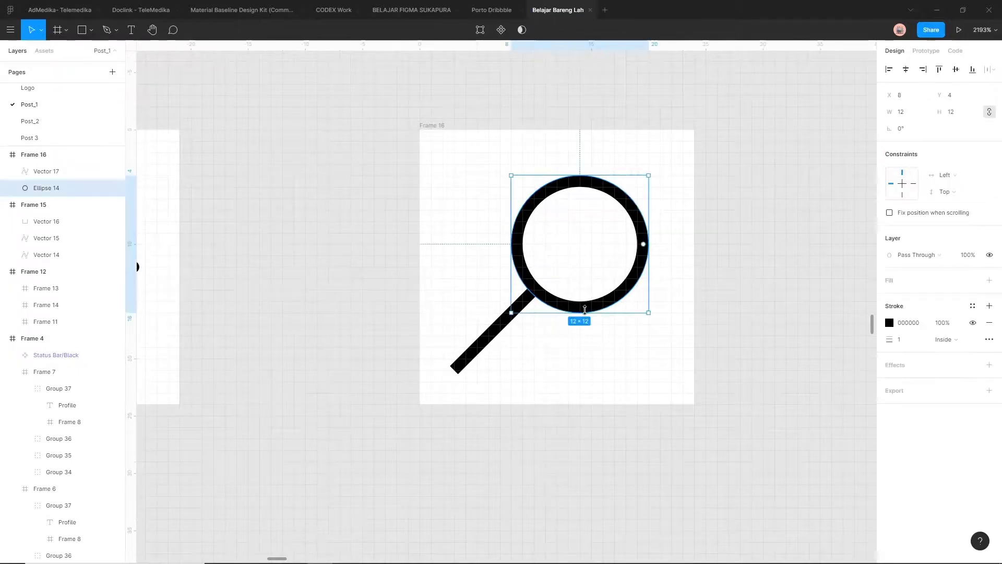
pyautogui.moveTo(510, 315); pyautogui.dragTo(503, 326)
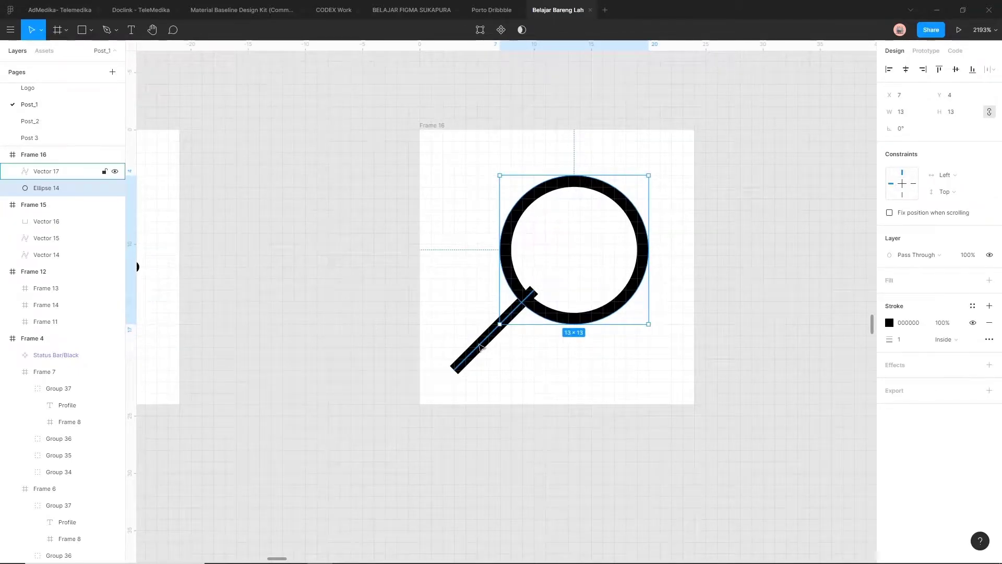
pyautogui.doubleClick(511, 329)
pyautogui.moveTo(536, 295); pyautogui.dragTo(532, 311)
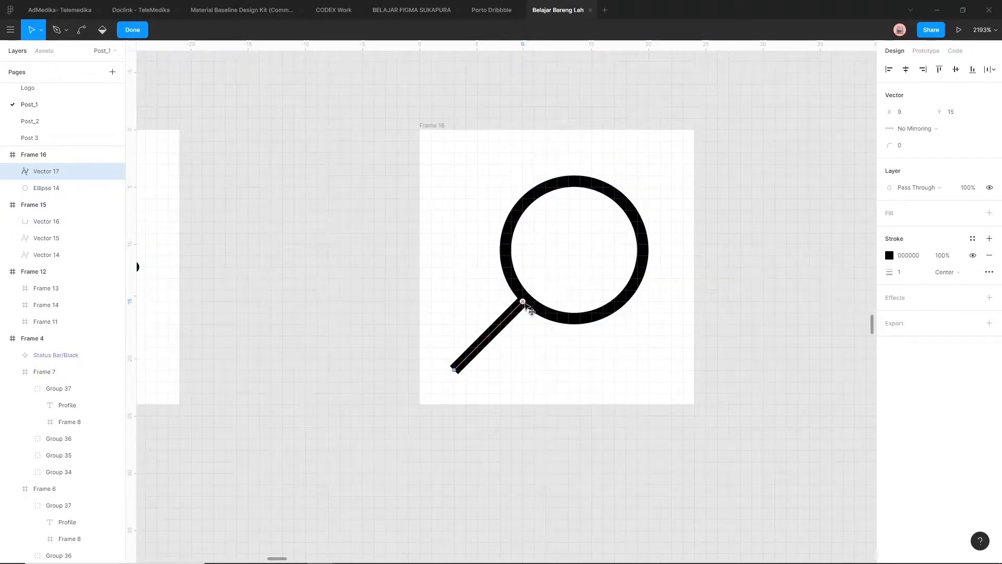
pyautogui.click(722, 262)
pyautogui.keyDown('ctrl'); pyautogui.scroll(-3, 671, 287); pyautogui.keyUp('ctrl')
# Shorten the handle at its lower end so the magnifying glass spans 16 × 16 with margins of 4 on every side
pyautogui.click(600, 314)
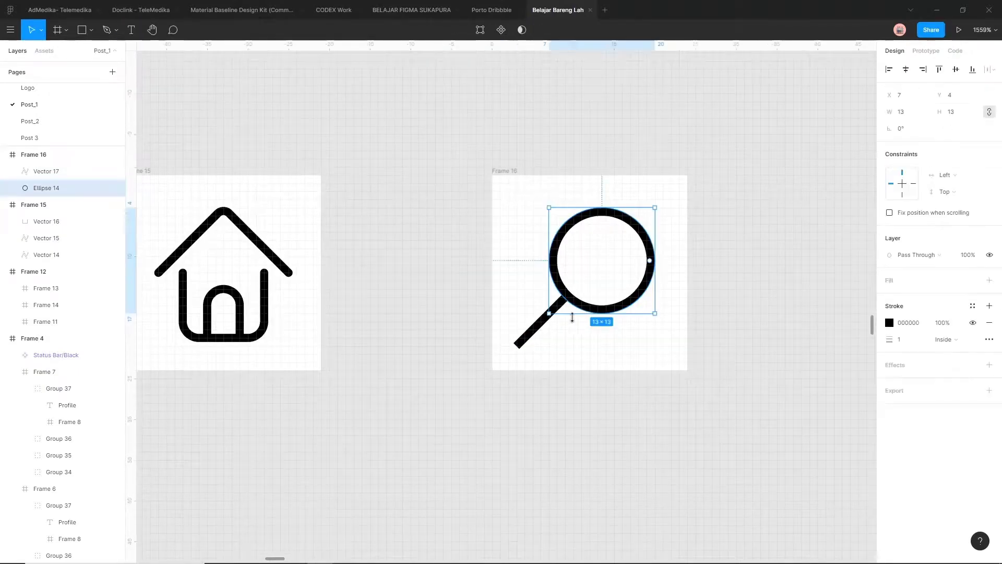
pyautogui.click(542, 326)
pyautogui.keyDown('ctrl'); pyautogui.scroll(5, 514, 346); pyautogui.keyUp('ctrl')
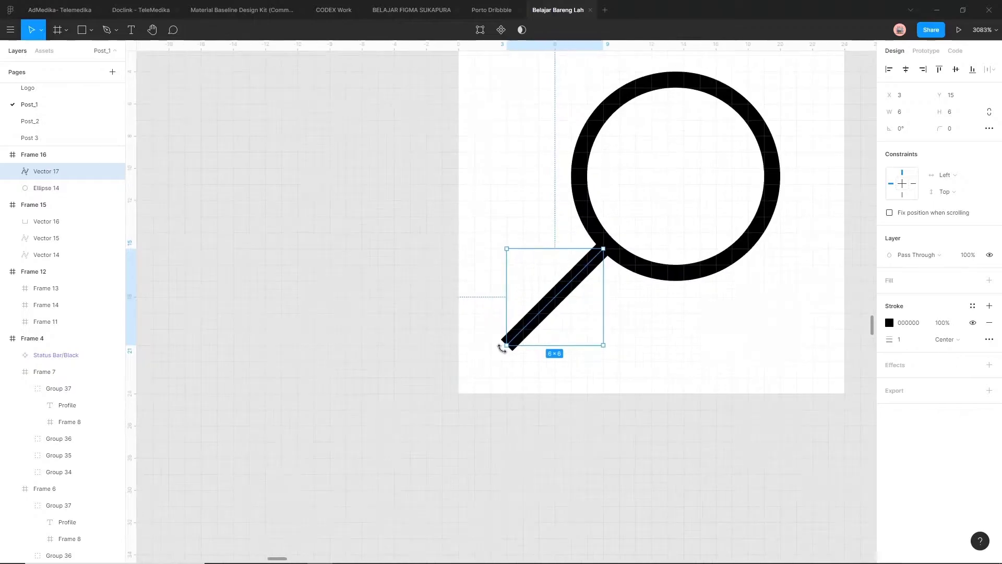
pyautogui.moveTo(509, 344); pyautogui.dragTo(522, 329)
pyautogui.click(578, 372)
pyautogui.scroll(-2, 578, 372)
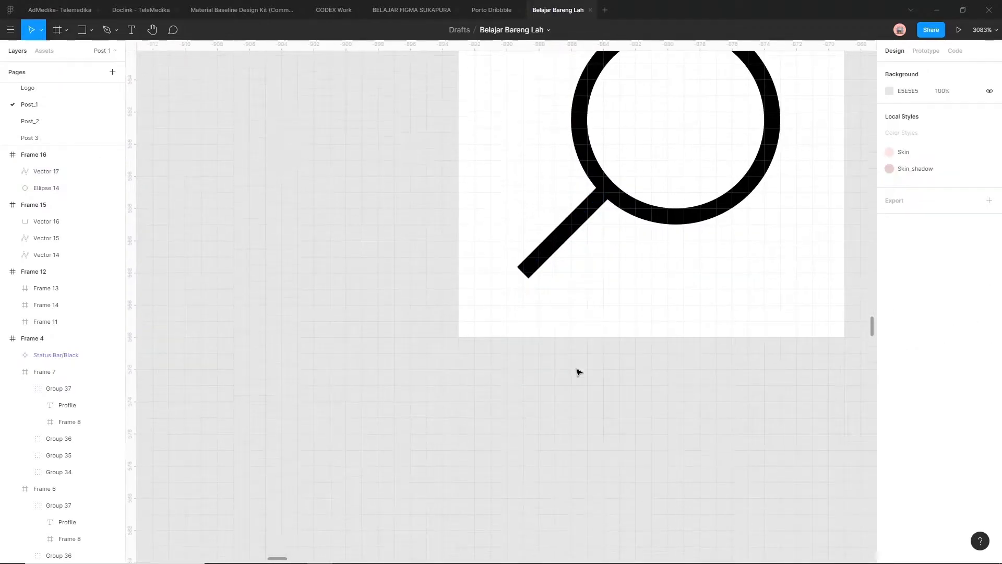
pyautogui.click(538, 261)
pyautogui.keyDown('ctrl'); pyautogui.scroll(-6, 653, 295); pyautogui.keyUp('ctrl')
pyautogui.press('Escape')
pyautogui.keyDown('ctrl'); pyautogui.scroll(4, 671, 302); pyautogui.keyUp('ctrl')
pyautogui.click(599, 307)
pyautogui.keyDown('shift'); pyautogui.click(569, 308); pyautogui.keyUp('shift')
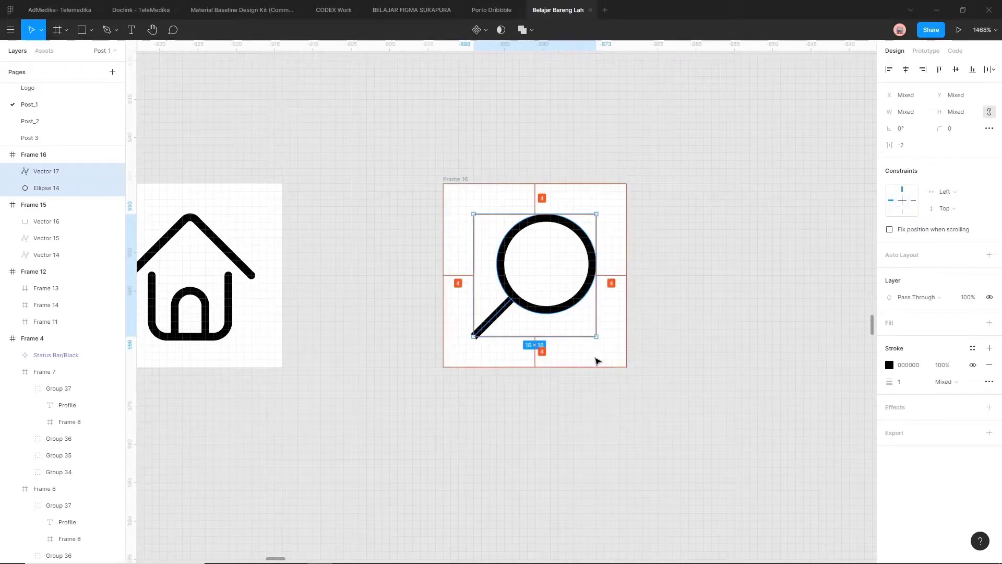
pyautogui.click(687, 326)
# Duplicate the magnifying glass frame beside the original and delete the handle from the copy
pyautogui.keyDown('ctrl'); pyautogui.scroll(-4, 671, 329); pyautogui.keyUp('ctrl')
pyautogui.click(559, 240)
pyautogui.hotkey('ctrl', 'd')
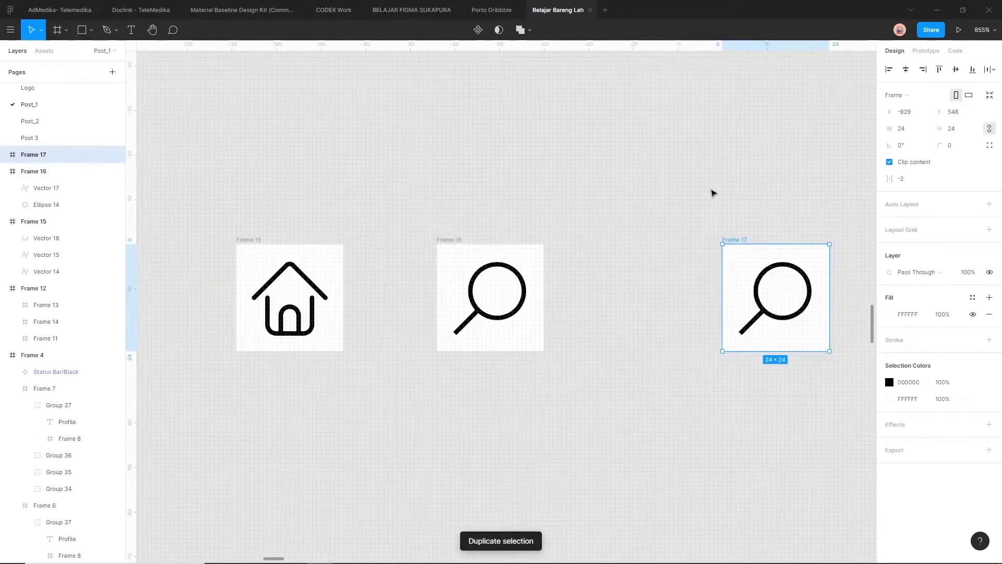
pyautogui.moveTo(739, 243); pyautogui.dragTo(562, 388)
pyautogui.hscroll(3, 709, 246)
pyautogui.keyDown('ctrl'); pyautogui.scroll(3, 698, 285); pyautogui.keyUp('ctrl')
pyautogui.click(644, 309)
pyautogui.click(562, 388)
pyautogui.click(523, 340)
pyautogui.press('Delete')
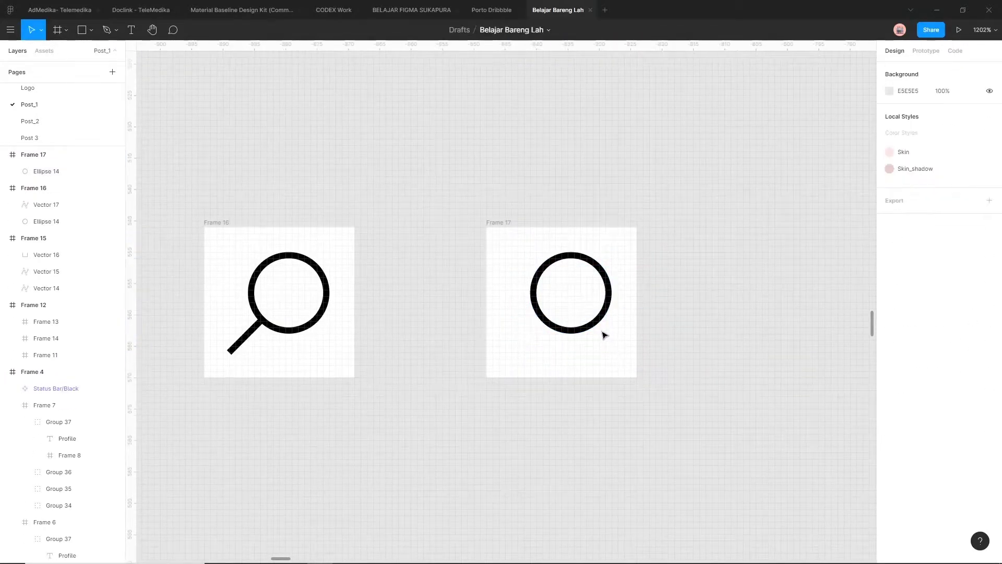
# Shrink the copied circle to 8 × 8 and place it at X 8, Y 4 as the profile icon's head
pyautogui.click(576, 329)
pyautogui.keyDown('ctrl'); pyautogui.scroll(3, 576, 328); pyautogui.keyUp('ctrl')
pyautogui.moveTo(634, 339); pyautogui.dragTo(594, 278)
pyautogui.moveTo(603, 292); pyautogui.dragTo(573, 361)
pyautogui.hotkey('ctrl', 'd')
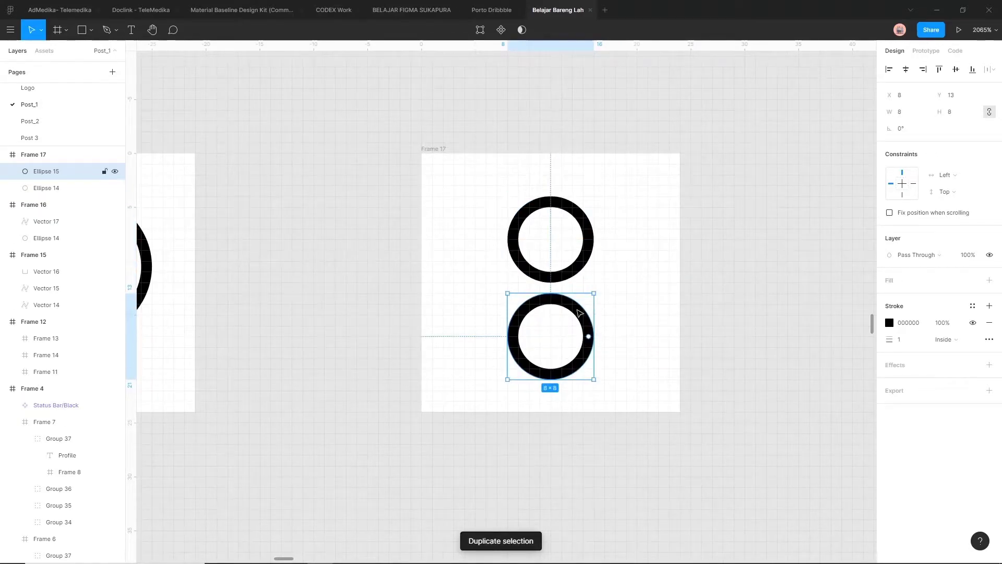
pyautogui.press('Delete')
# Draw a 16 × 8 rectangle beneath the head at X 4, Y 14, and raise its upper edge by 1
pyautogui.press('r')
pyautogui.moveTo(475, 304)
pyautogui.mouseDown()
pyautogui.moveTo(638, 380)
pyautogui.moveTo(638, 391)
pyautogui.mouseUp()
pyautogui.press('alt')
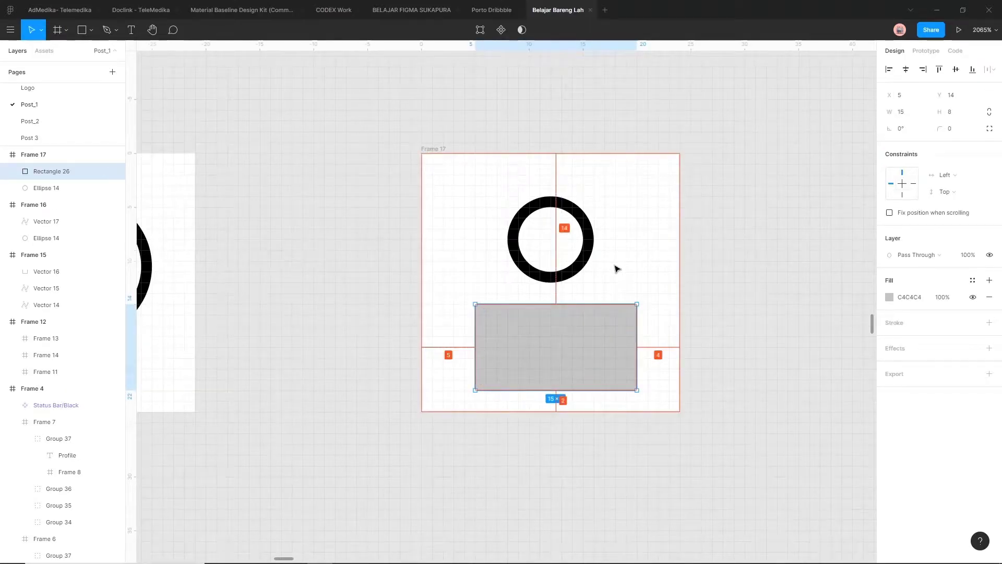
pyautogui.press('Left')
pyautogui.moveTo(625, 333); pyautogui.dragTo(632, 332)
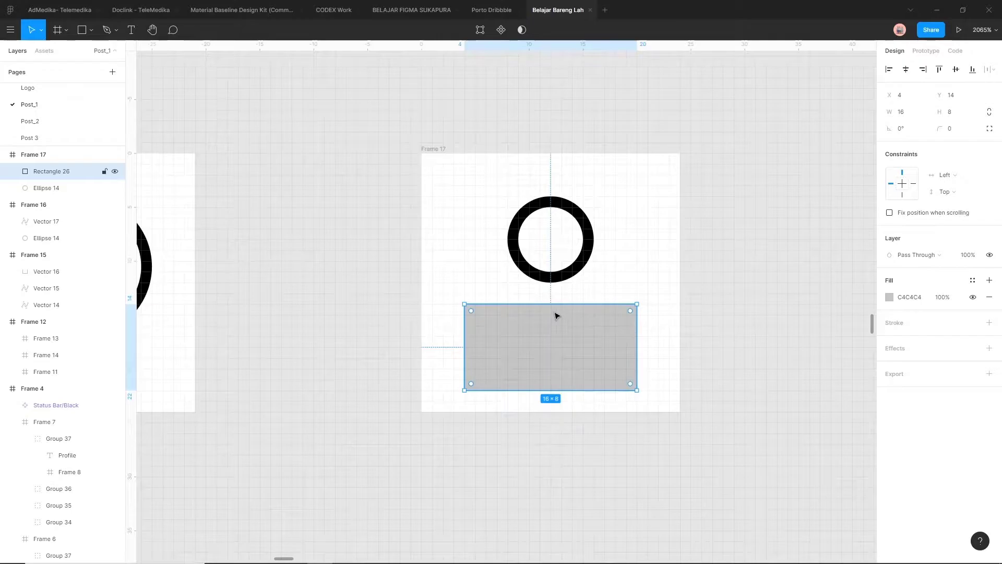
pyautogui.moveTo(556, 304); pyautogui.dragTo(556, 296)
# Round the rectangle's two upper points into broad shoulders and its two lower points with a corner radius of 3
pyautogui.doubleClick(575, 360)
pyautogui.click(474, 293)
pyautogui.moveTo(890, 146)
pyautogui.mouseDown()
pyautogui.moveTo(919, 149)
pyautogui.moveTo(897, 152)
pyautogui.mouseUp()
pyautogui.moveTo(685, 373); pyautogui.dragTo(392, 442)
pyautogui.moveTo(892, 149); pyautogui.dragTo(893, 149)
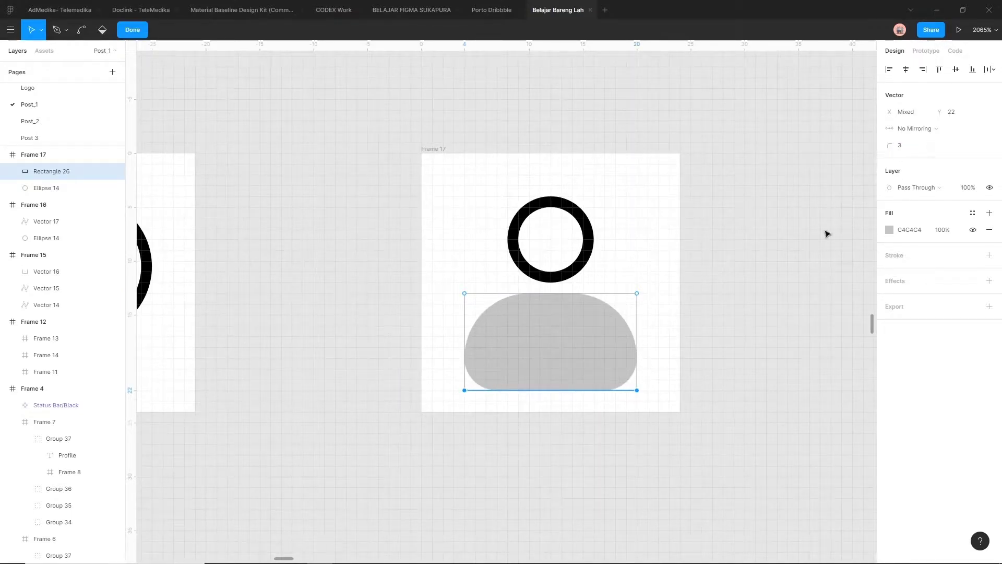
# Give the shoulders shape a black inside stroke of 1, remove its fill and finish editing it
pyautogui.click(911, 256)
pyautogui.click(989, 229)
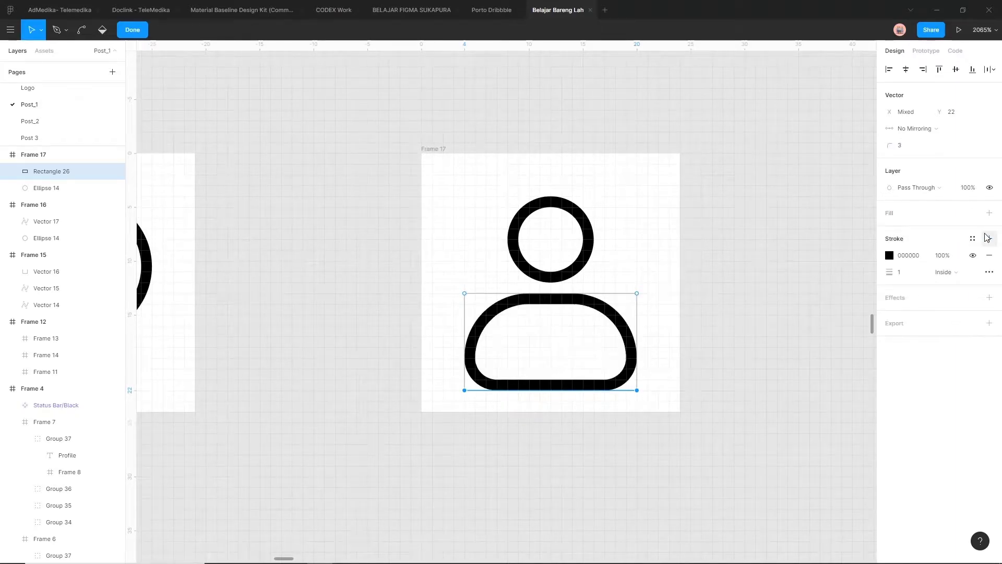
pyautogui.press('Escape')
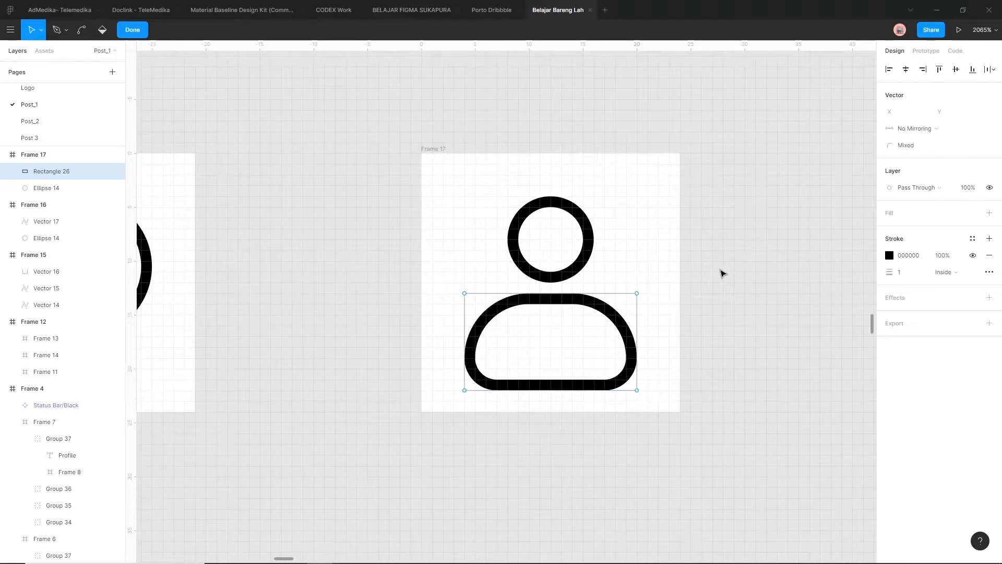
pyautogui.press('Escape')
# Duplicate the profile icon frame beside the original and delete the head and shoulders from the copy
pyautogui.scroll(-5, 722, 273)
pyautogui.click(560, 187)
pyautogui.scroll(-1, 560, 186)
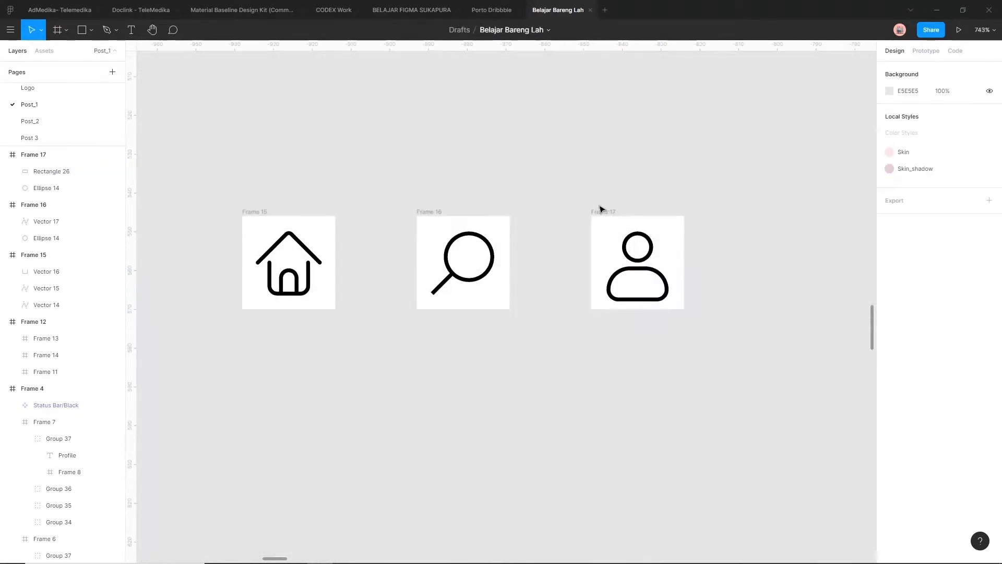
pyautogui.click(605, 212)
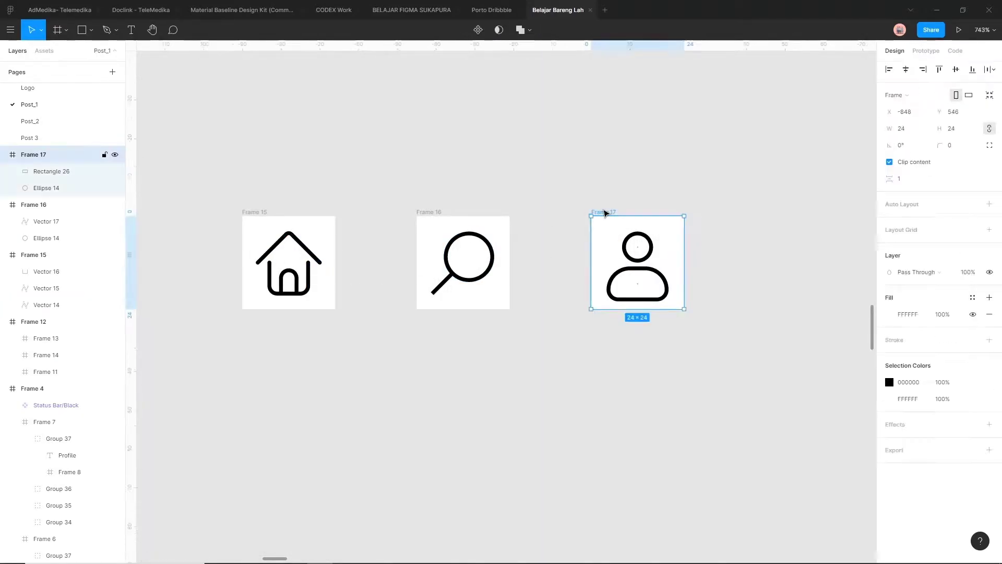
pyautogui.hotkey('ctrl', 'd')
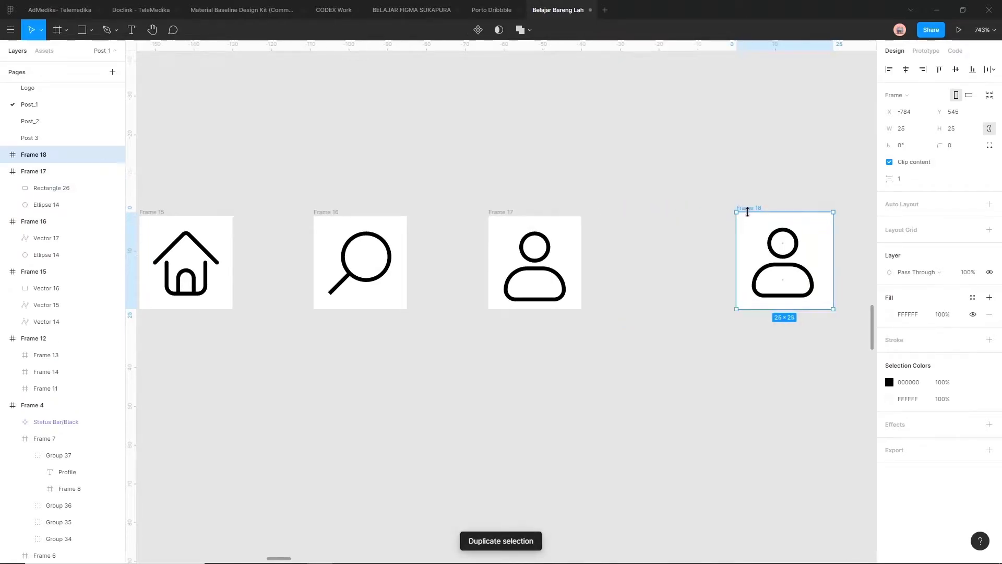
pyautogui.moveTo(751, 212); pyautogui.dragTo(676, 217)
pyautogui.hscroll(3, 687, 232)
pyautogui.click(686, 231)
pyautogui.scroll(5, 644, 257)
pyautogui.moveTo(748, 216); pyautogui.dragTo(471, 291)
pyautogui.press('Delete')
# Draw a 16 × 12 rectangle at X 4, Y 6 in the empty frame and add a black inside stroke of 1
pyautogui.press('r')
pyautogui.moveTo(438, 245)
pyautogui.mouseDown()
pyautogui.moveTo(462, 312)
pyautogui.moveTo(552, 318)
pyautogui.moveTo(562, 328)
pyautogui.mouseUp()
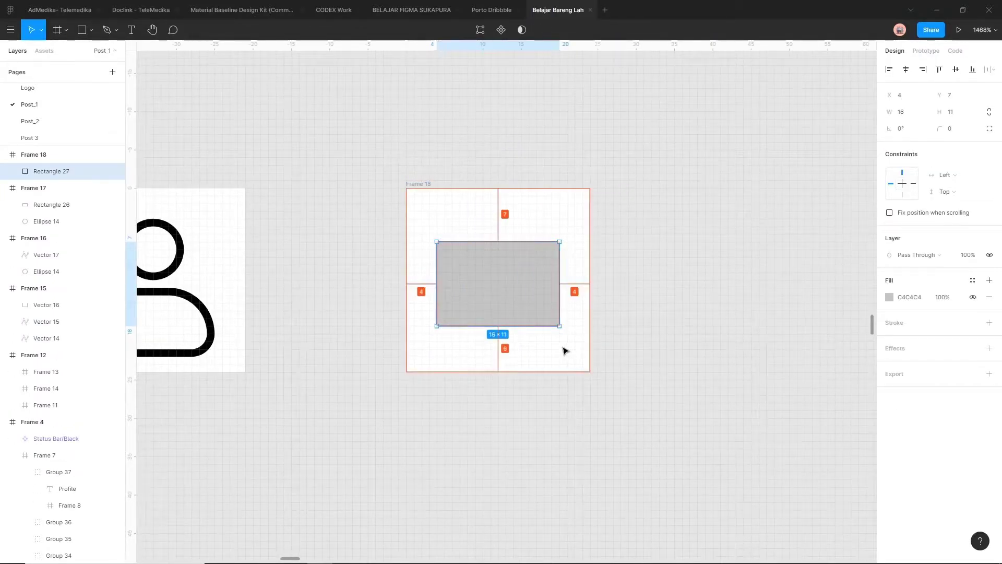
pyautogui.scroll(3, 561, 347)
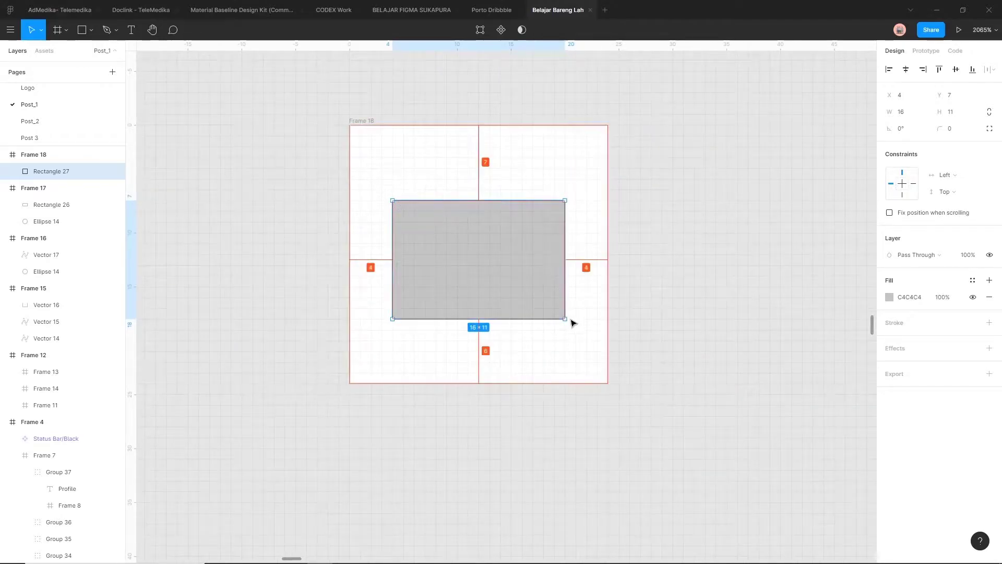
pyautogui.moveTo(499, 200); pyautogui.dragTo(499, 189)
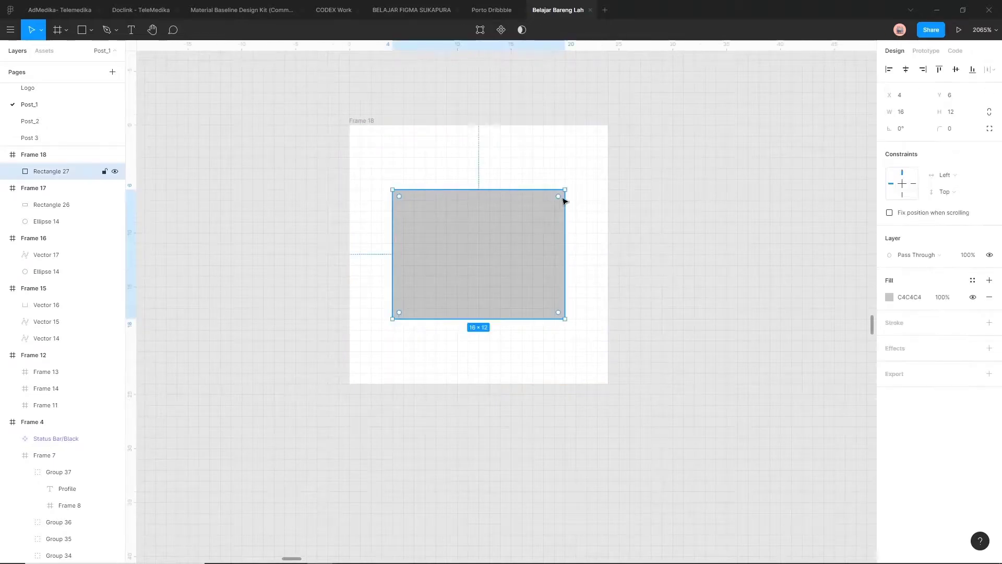
pyautogui.click(989, 323)
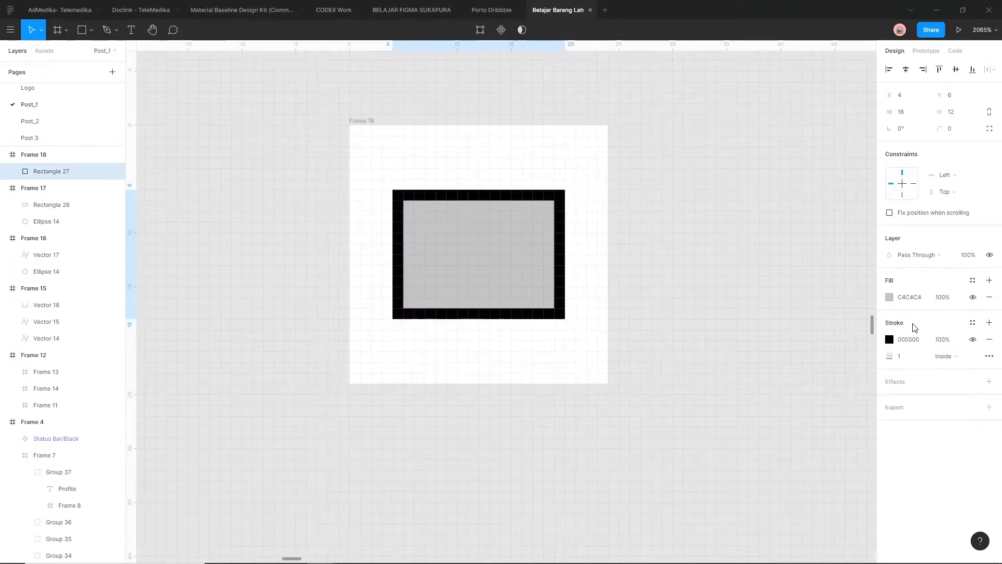
# Remove the envelope rectangle's fill and round its corners with a radius of 2
pyautogui.click(989, 297)
pyautogui.click(959, 131)
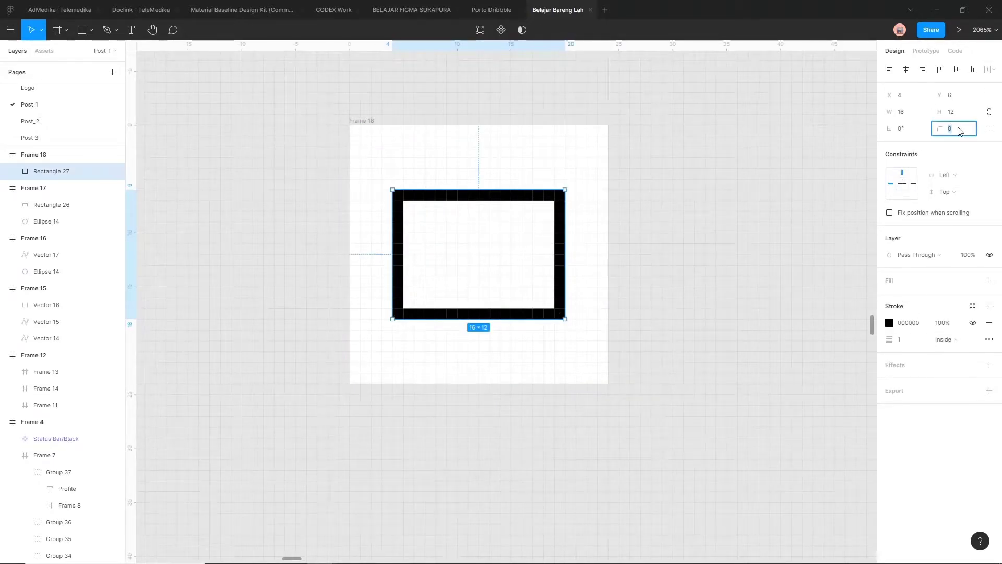
pyautogui.write('4')
pyautogui.press('Return')
pyautogui.click(959, 130)
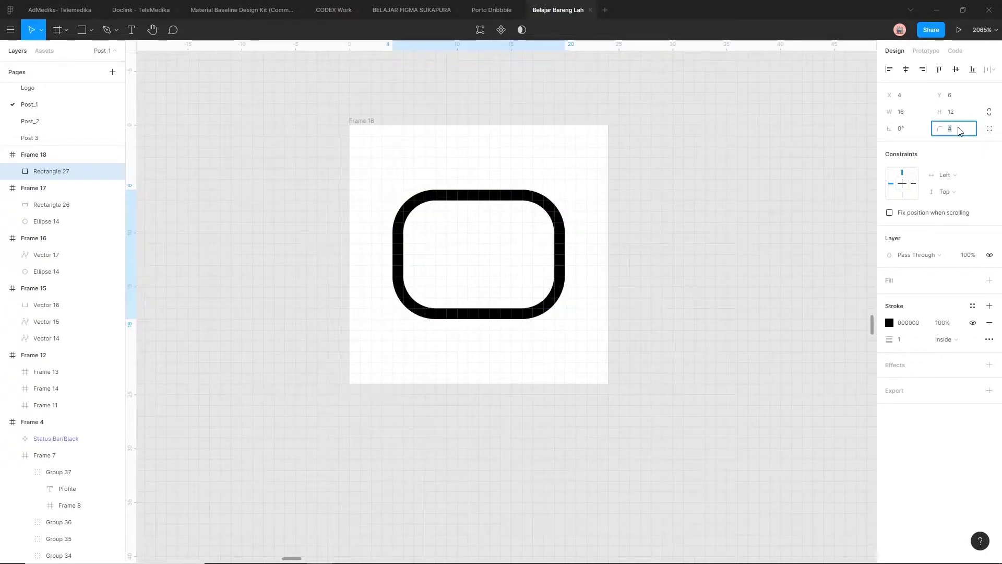
pyautogui.write('2')
pyautogui.press('Return')
# Draw the envelope's V-shaped flap with the Pen tool through points (5, 7), (12, 14) and (19, 7)
pyautogui.scroll(1, 437, 211)
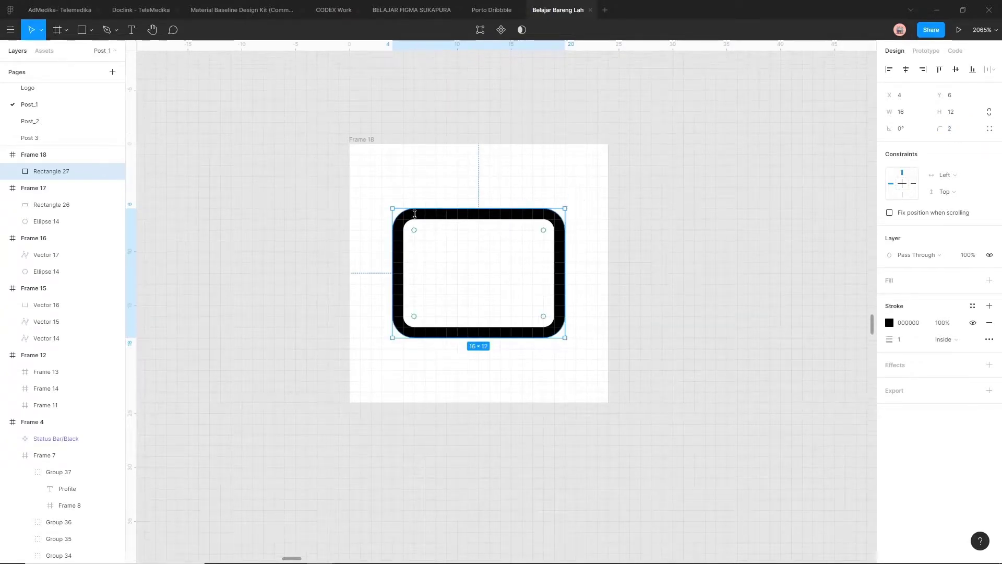
pyautogui.scroll(3, 405, 222)
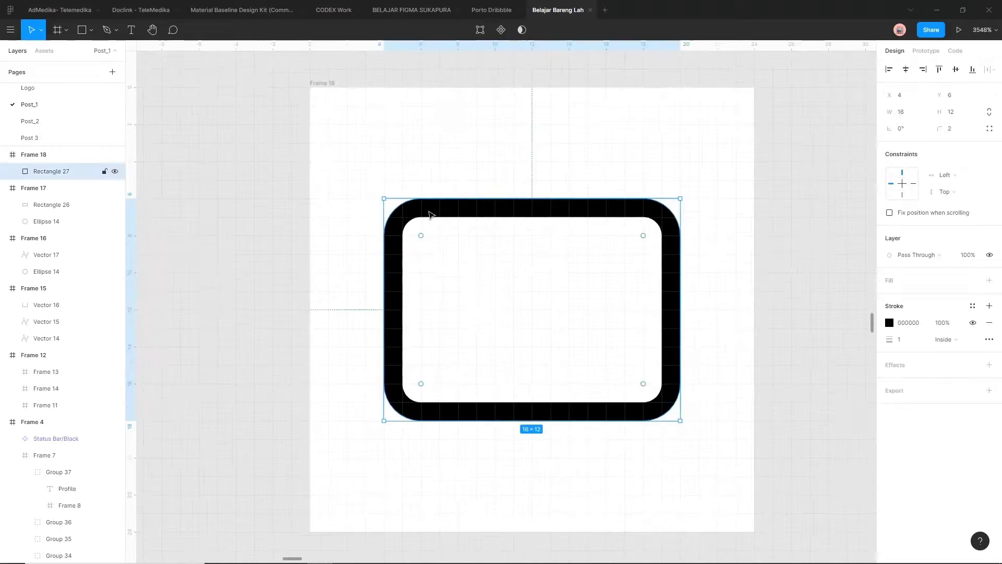
pyautogui.press('p')
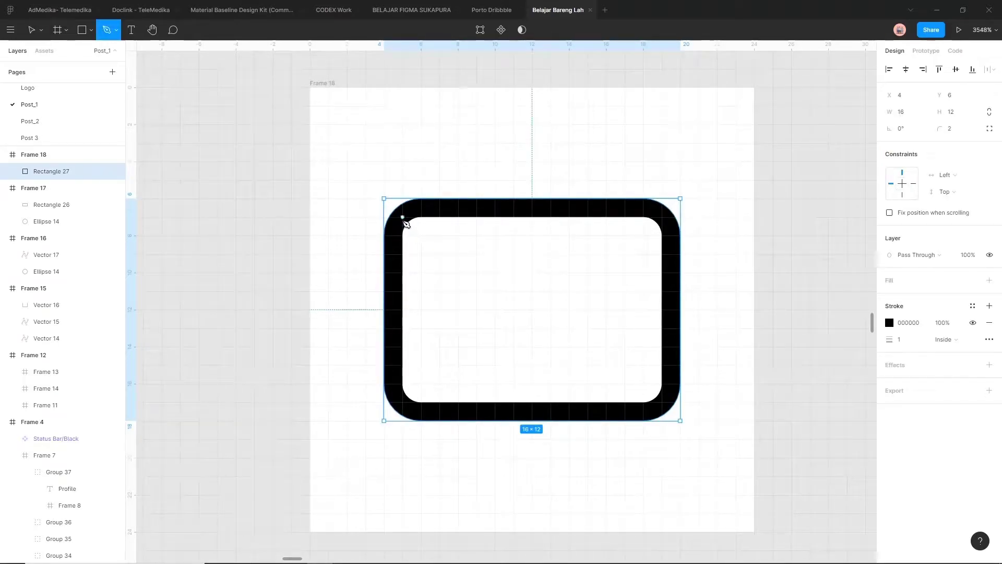
pyautogui.click(402, 217)
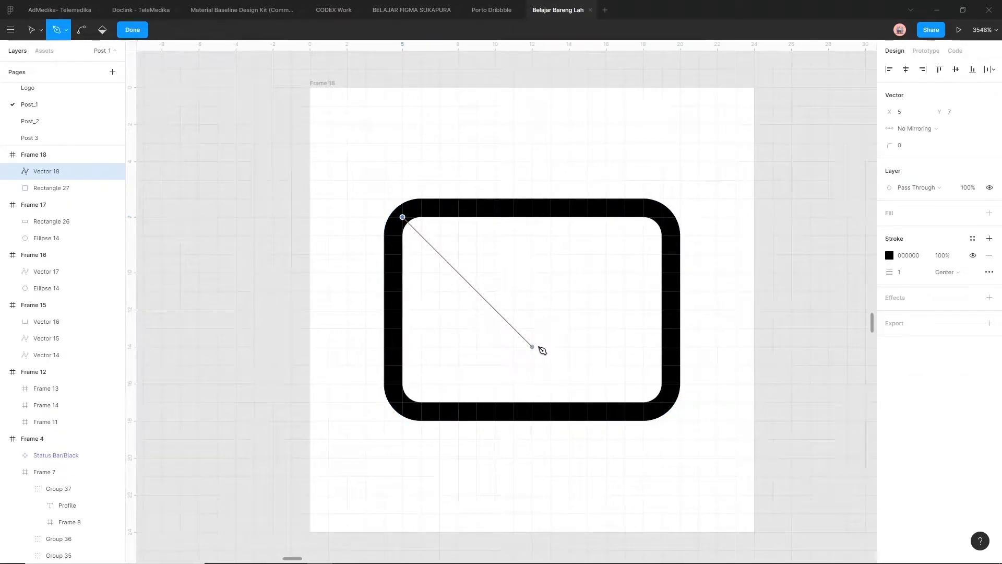
pyautogui.click(532, 346)
pyautogui.click(662, 217)
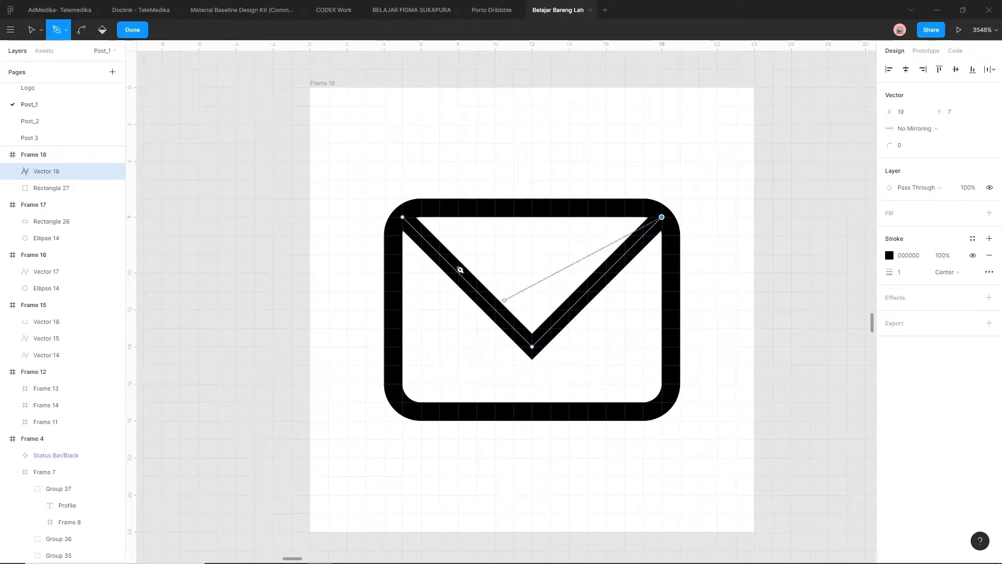
pyautogui.press('Escape')
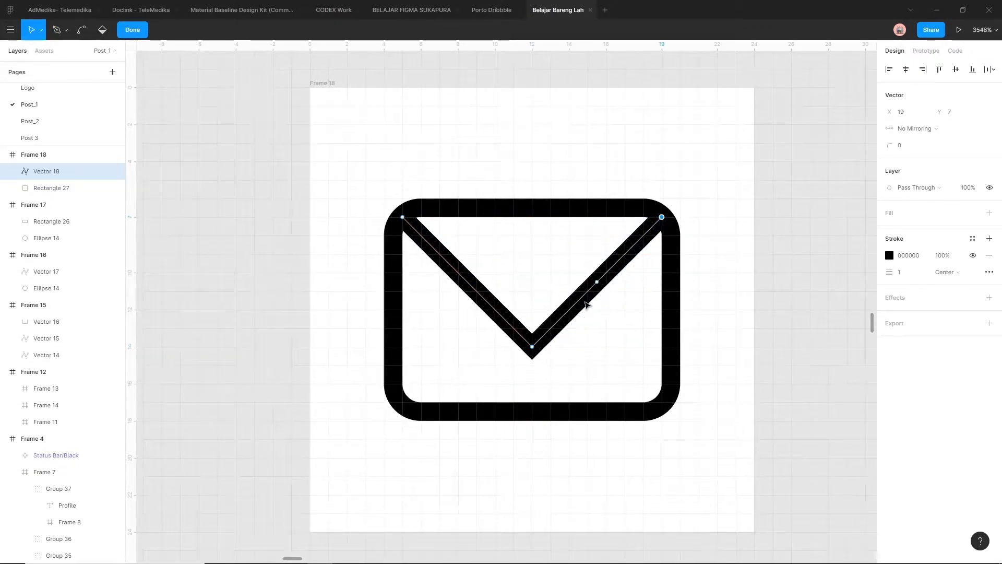
# Round the flap's lower middle point with a corner radius of 2 and finish editing the path
pyautogui.click(533, 347)
pyautogui.moveTo(891, 148)
pyautogui.mouseDown()
pyautogui.moveTo(911, 148)
pyautogui.moveTo(893, 149)
pyautogui.mouseUp()
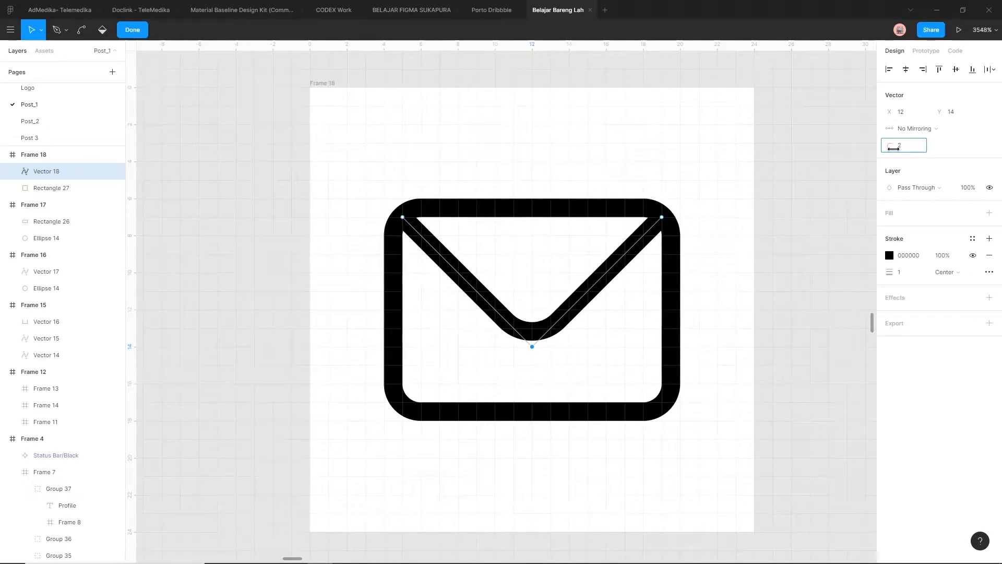
pyautogui.click(800, 177)
# Recolour the black strokes of all four icons with the Gray 2 colour style
pyautogui.scroll(-8, 801, 179)
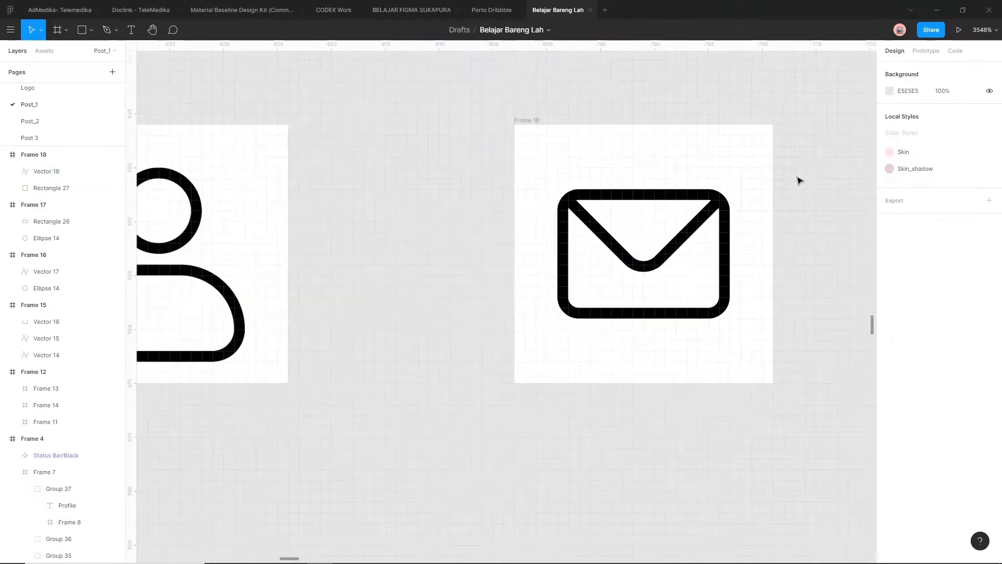
pyautogui.scroll(-2, 801, 180)
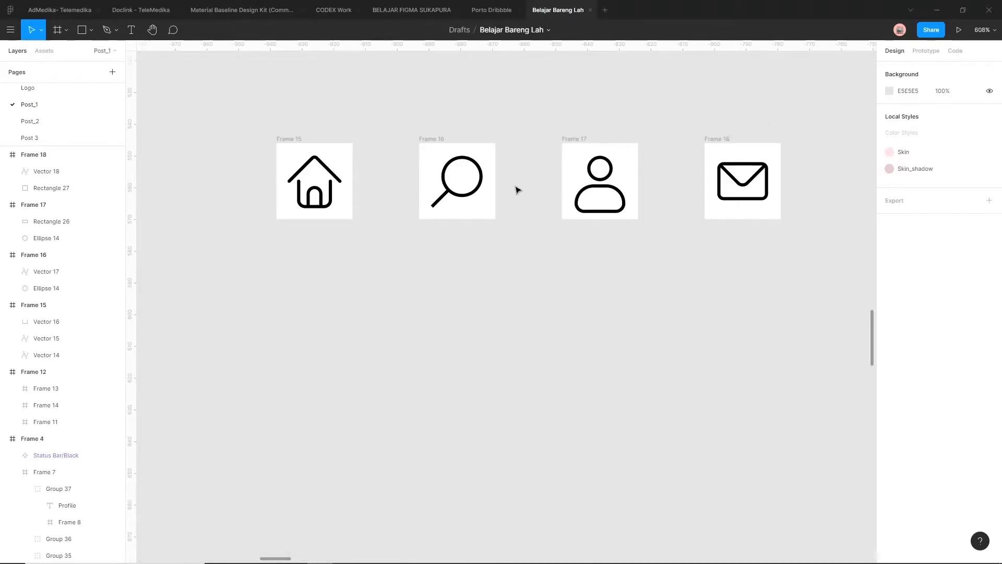
pyautogui.scroll(-2, 507, 199)
pyautogui.scroll(-3, 310, 209)
pyautogui.moveTo(235, 204); pyautogui.dragTo(486, 197)
pyautogui.moveTo(859, 210); pyautogui.dragTo(690, 254)
pyautogui.scroll(2, 624, 235)
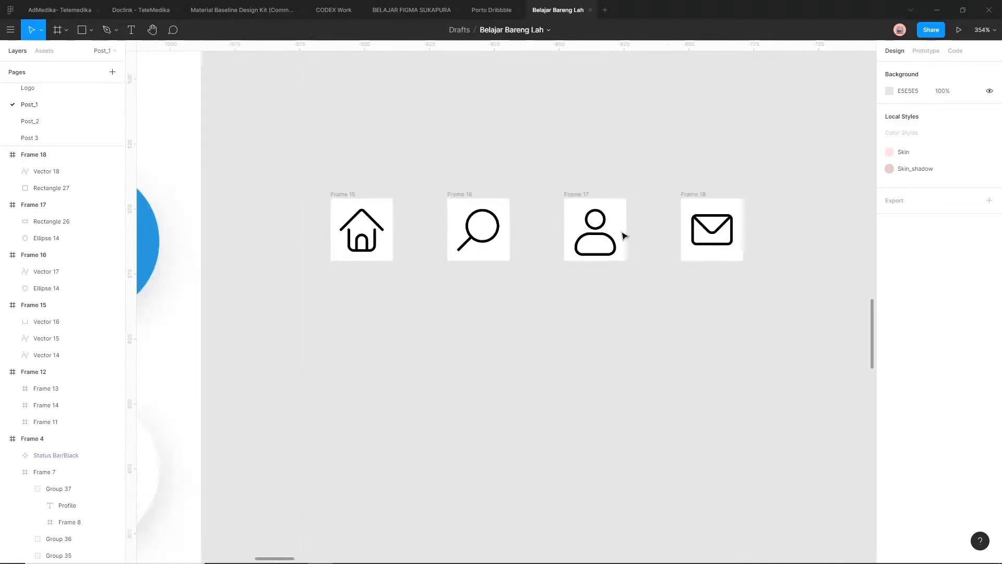
pyautogui.moveTo(272, 156); pyautogui.dragTo(814, 311)
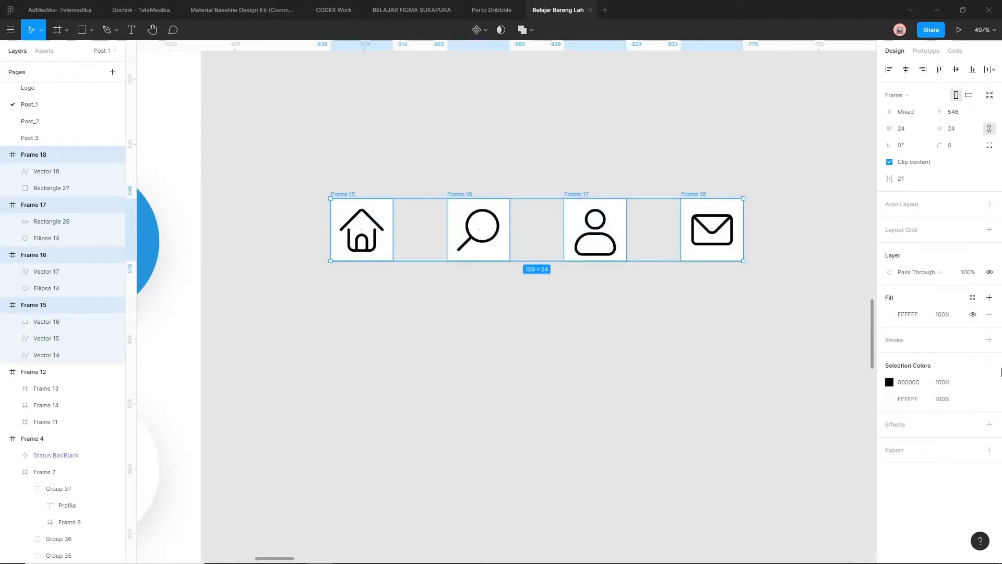
pyautogui.click(976, 384)
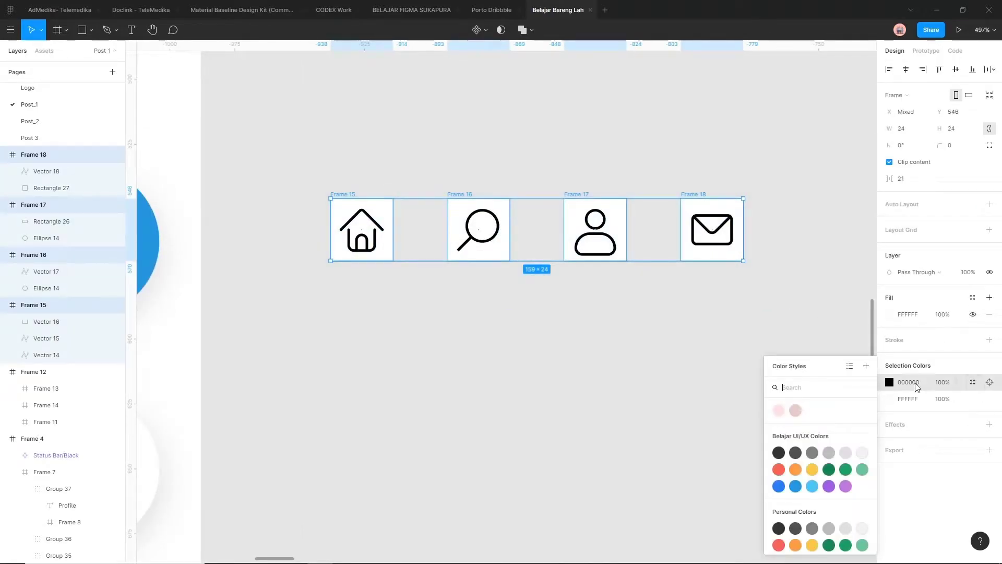
pyautogui.click(795, 453)
pyautogui.click(611, 389)
# Remove the white fill from all four icon frames
pyautogui.scroll(-1, 609, 389)
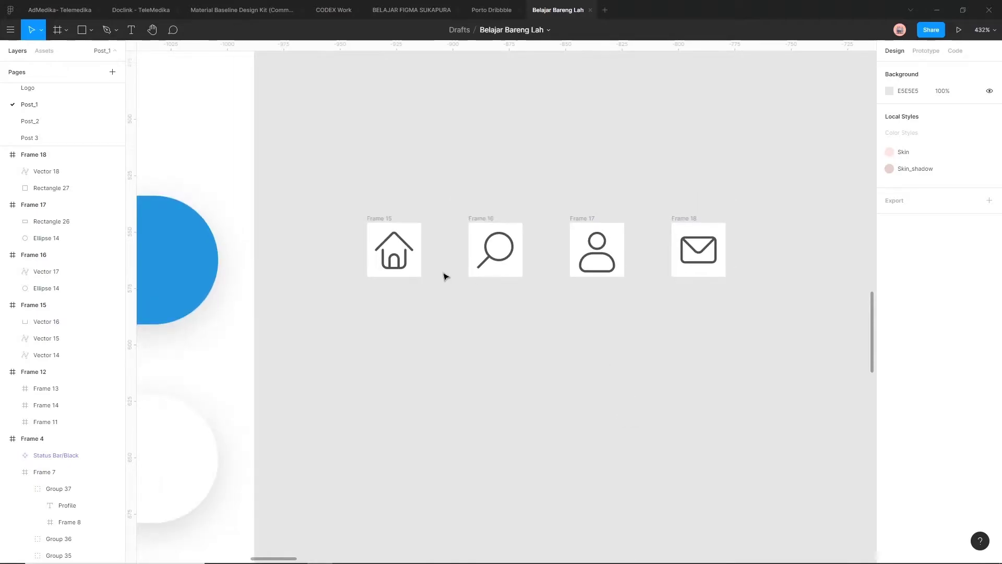
pyautogui.scroll(-2, 445, 371)
pyautogui.scroll(4, 445, 372)
pyautogui.scroll(-5, 445, 371)
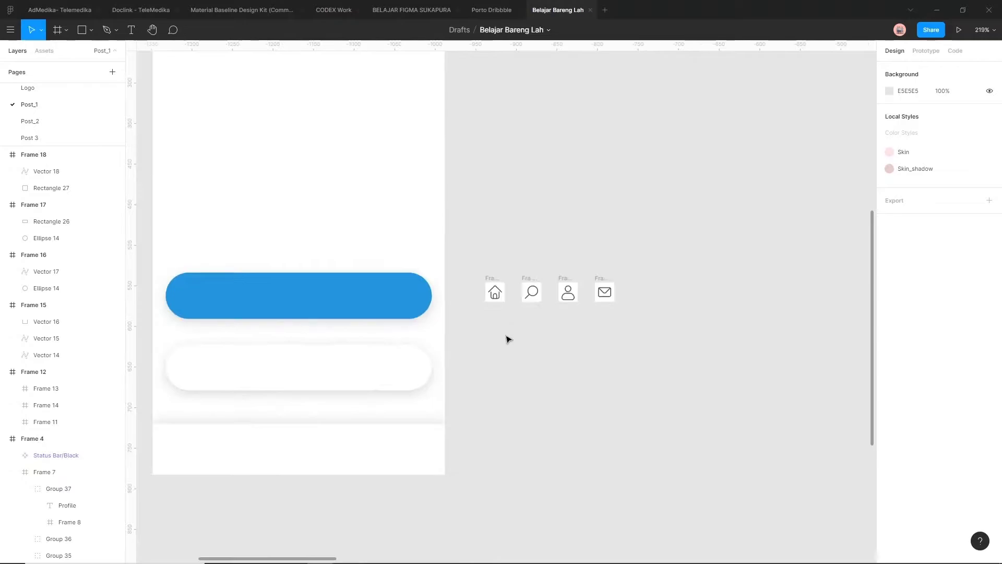
pyautogui.scroll(3, 465, 327)
pyautogui.hscroll(3, 533, 306)
pyautogui.scroll(2, 534, 308)
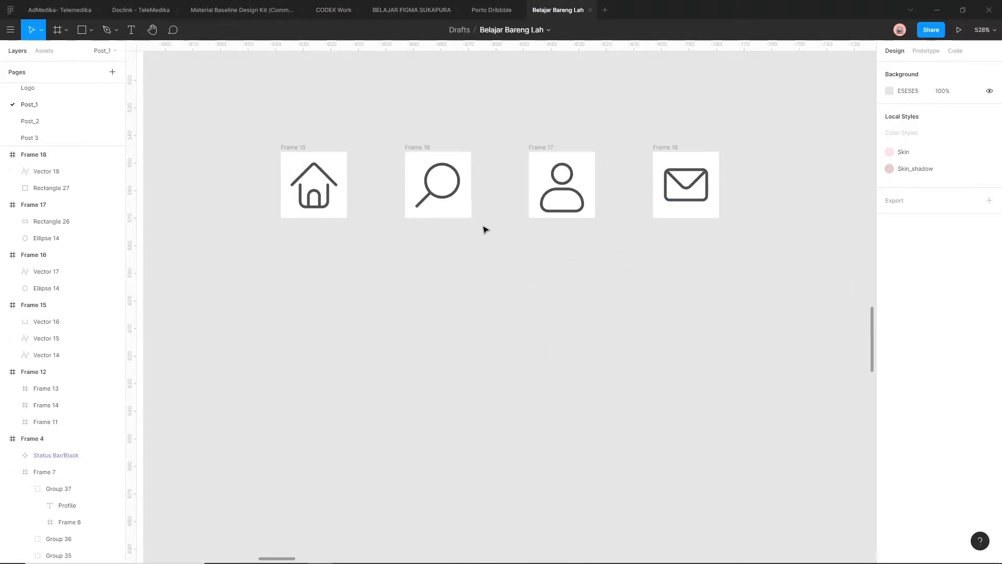
pyautogui.moveTo(238, 125); pyautogui.dragTo(733, 256)
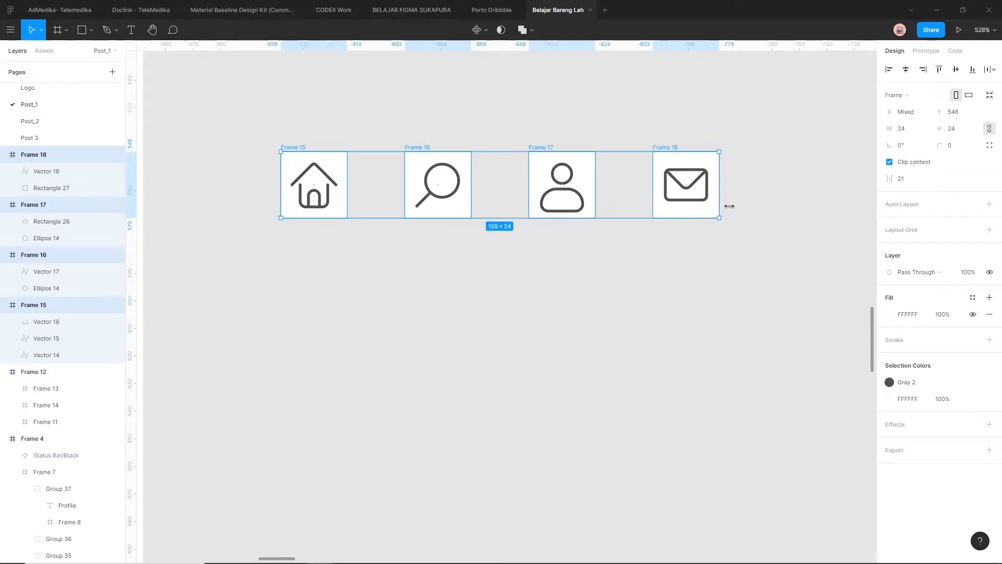
pyautogui.click(989, 314)
pyautogui.click(716, 307)
# Copy the four icon frames into the white rounded navigation bar
pyautogui.scroll(-5, 717, 307)
pyautogui.hscroll(-3, 665, 320)
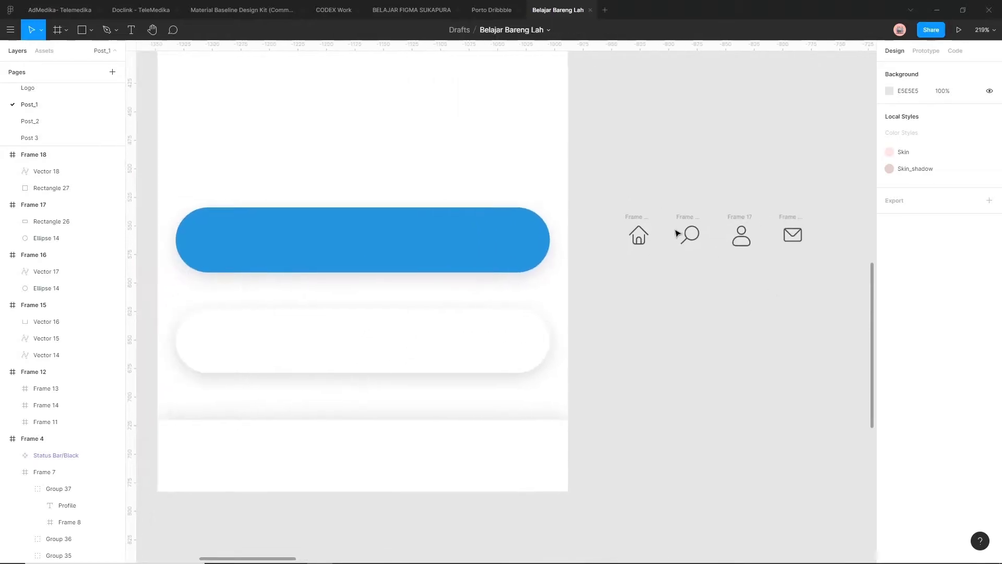
pyautogui.moveTo(604, 206); pyautogui.dragTo(813, 277)
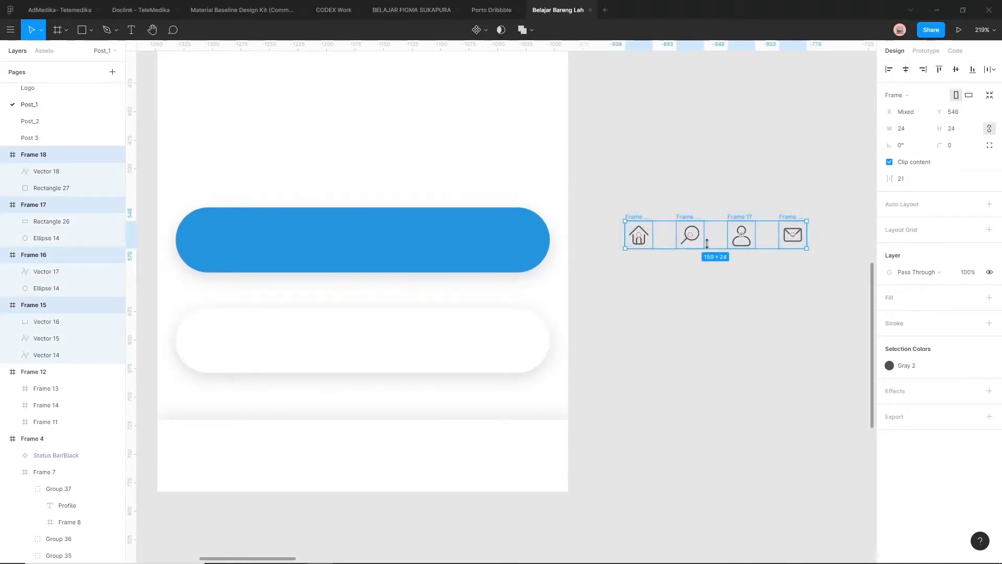
pyautogui.click(262, 343)
pyautogui.scroll(3, 288, 349)
pyautogui.scroll(-1, 402, 300)
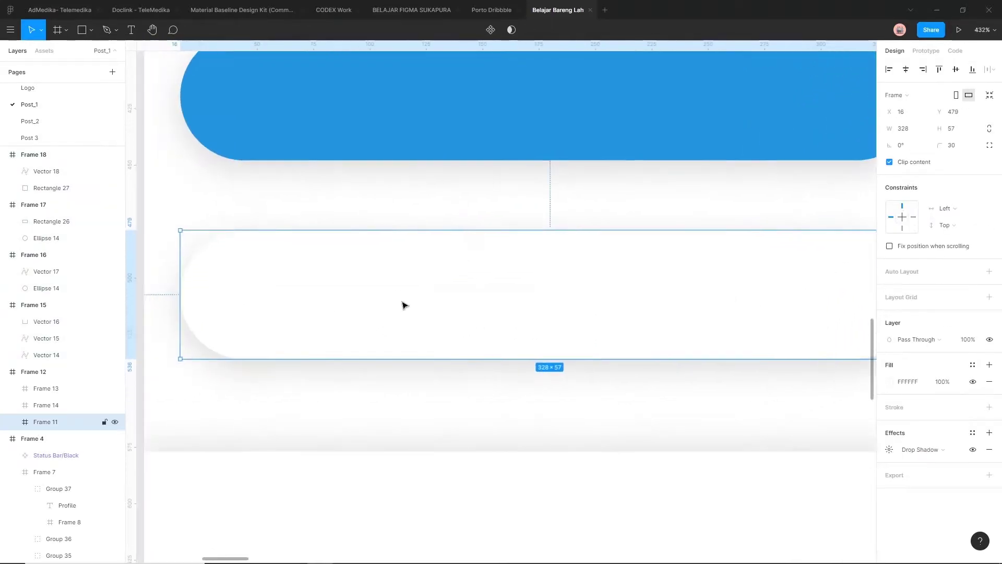
pyautogui.scroll(-2, 403, 299)
pyautogui.hotkey('ctrl', 'v')
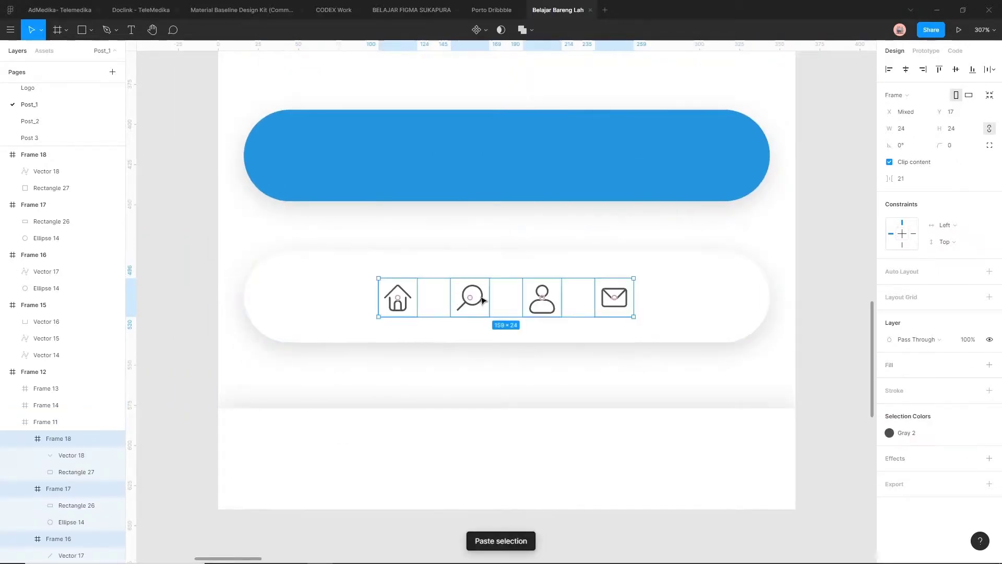
# Nudge the pasted icons up to Y 14 and swap Profile with Inbox so that Profile comes last
pyautogui.press('Up')
pyautogui.press('Up')
pyautogui.press('Up')
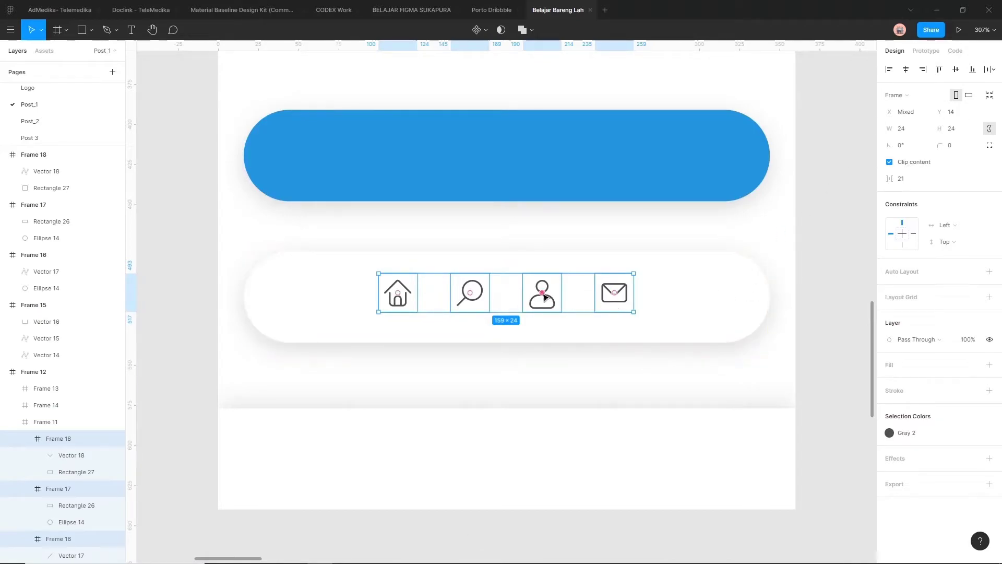
pyautogui.moveTo(543, 296); pyautogui.dragTo(610, 297)
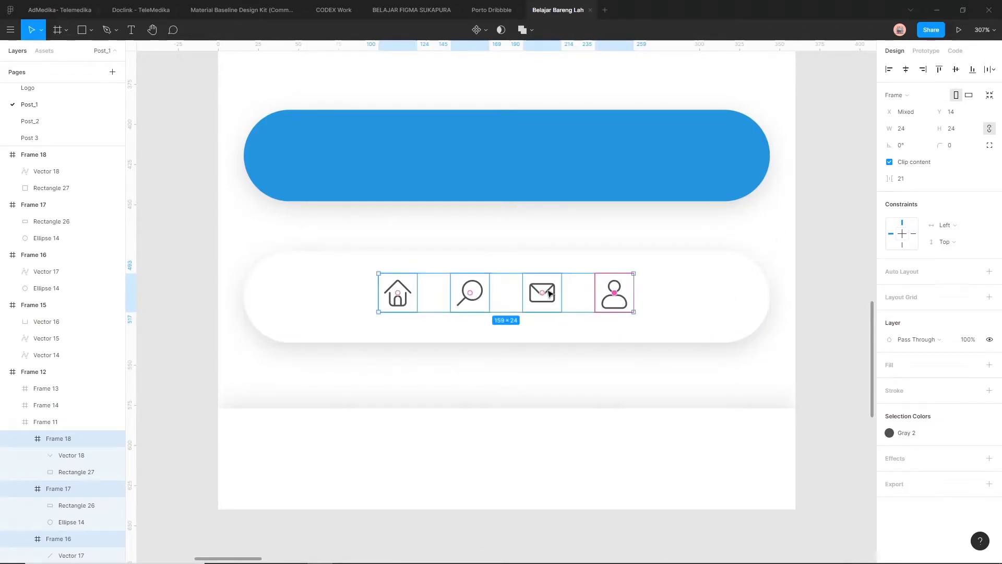
# Move the icon row to X 24, Y 12 within the white bar and set the spacing between icons to 61
pyautogui.moveTo(412, 308); pyautogui.dragTo(324, 307)
pyautogui.press('Left')
pyautogui.press('Left')
pyautogui.press('Left')
pyautogui.press('Left')
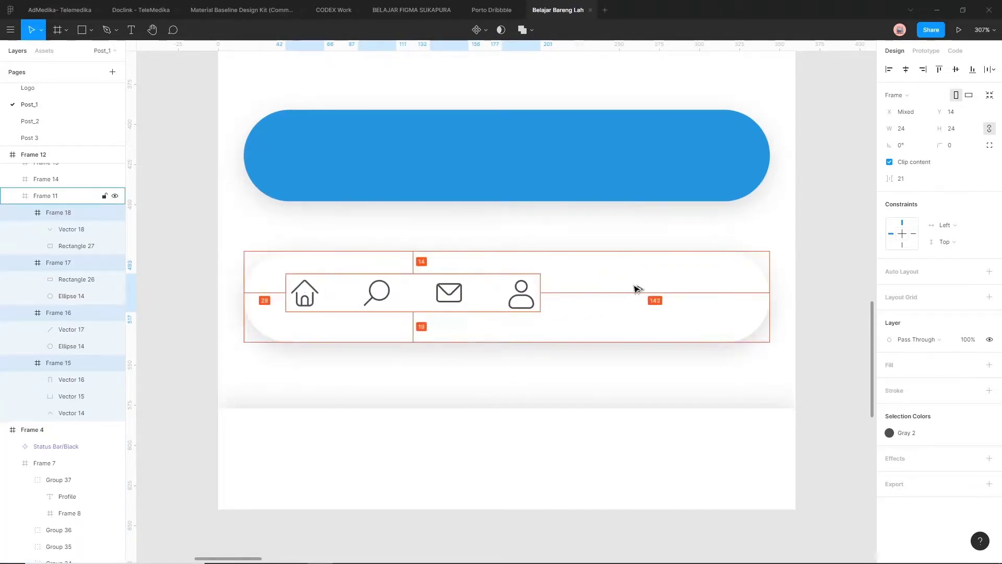
pyautogui.press('Up')
pyautogui.press('Up')
pyautogui.press('Up')
pyautogui.press('Up')
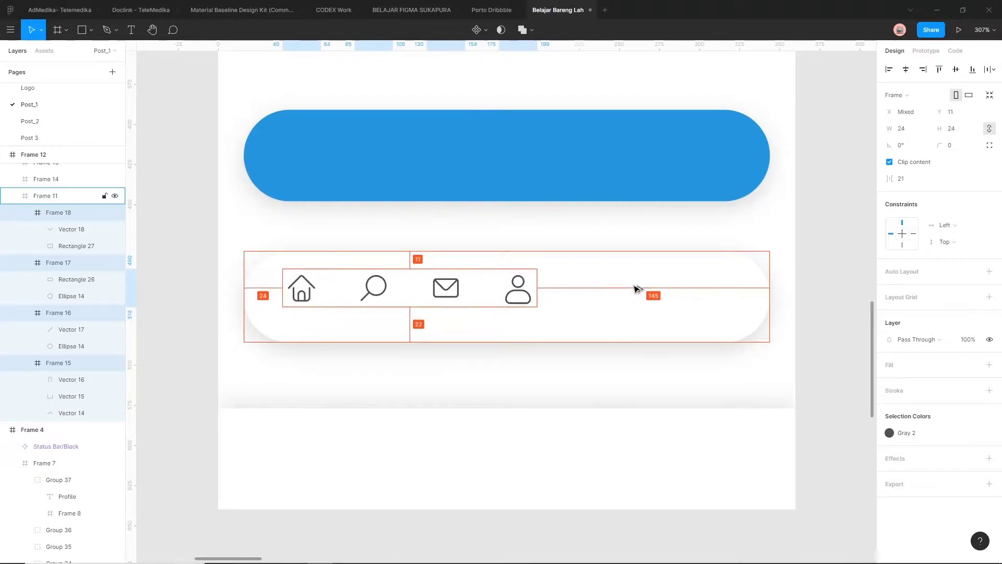
pyautogui.press('Down')
pyautogui.press('Down')
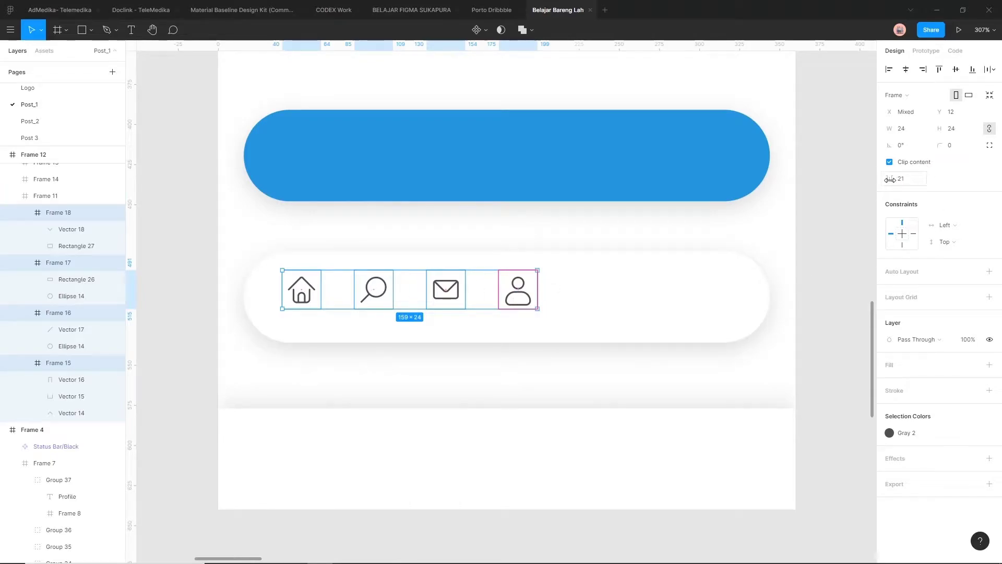
pyautogui.moveTo(891, 179)
pyautogui.mouseDown()
pyautogui.moveTo(930, 173)
pyautogui.moveTo(897, 178)
pyautogui.mouseUp()
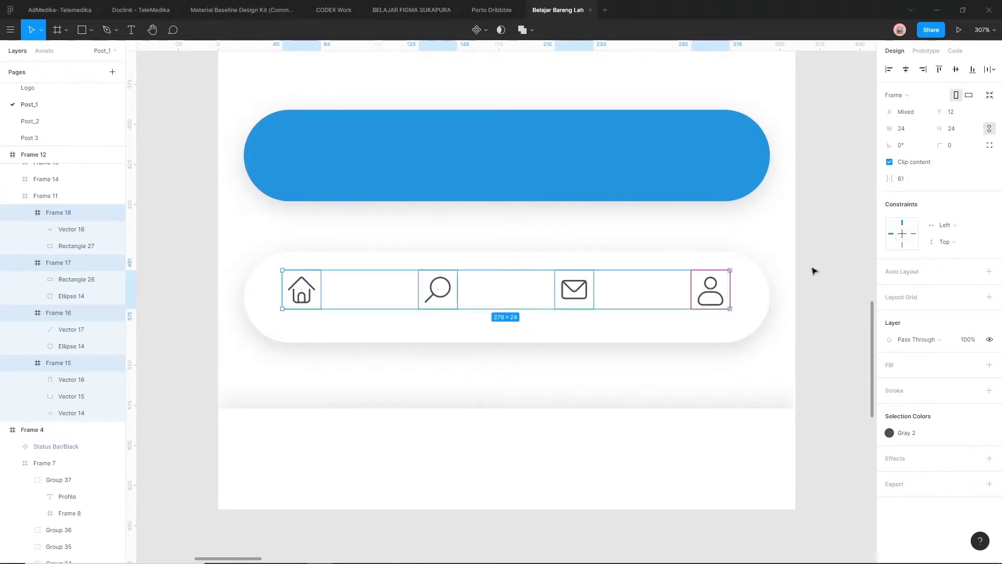
pyautogui.click(791, 277)
# Check the placement and spacing of the four icons in the white bar against the reference design
pyautogui.click(712, 291)
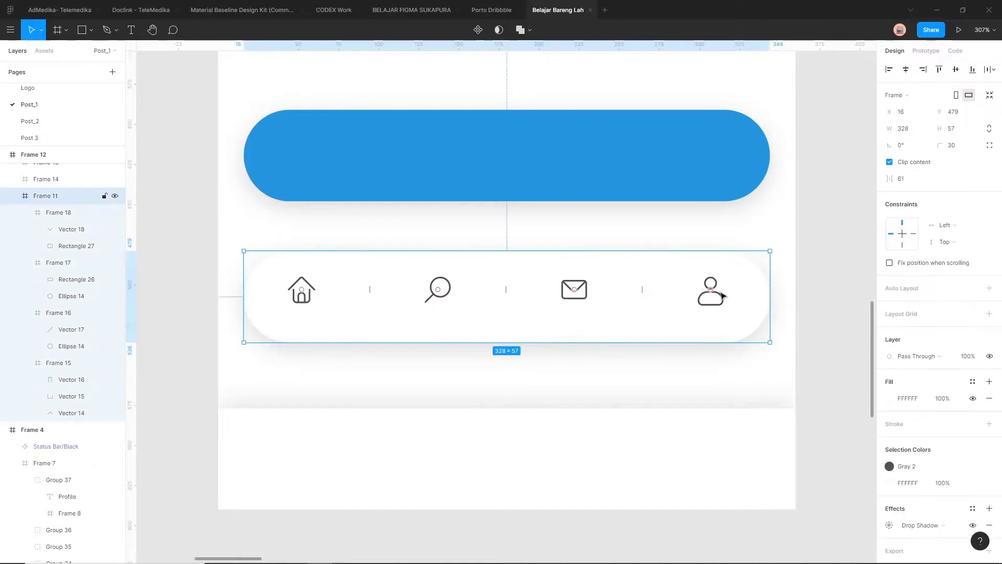
pyautogui.doubleClick(719, 296)
pyautogui.click(574, 290)
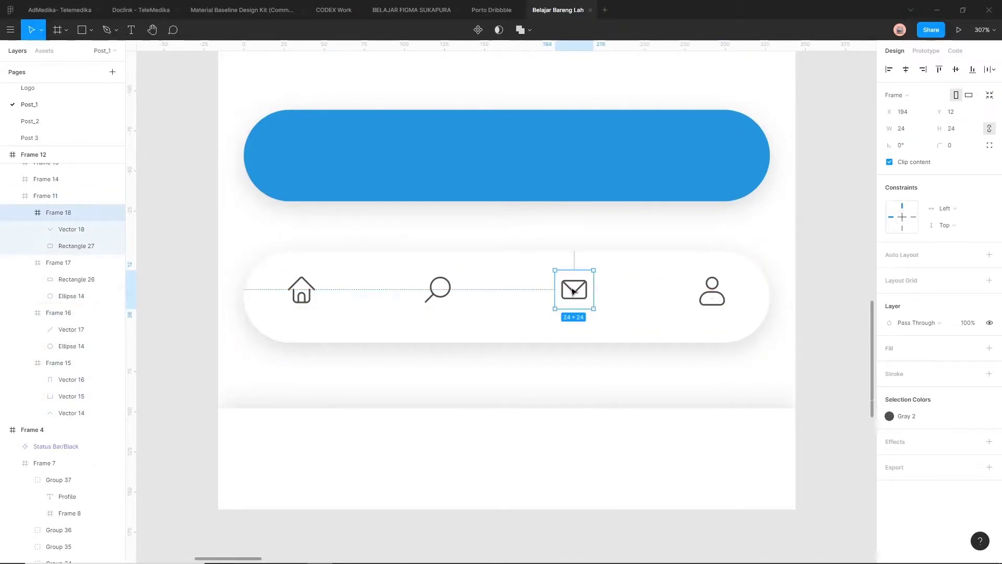
pyautogui.click(550, 380)
pyautogui.scroll(-5, 550, 380)
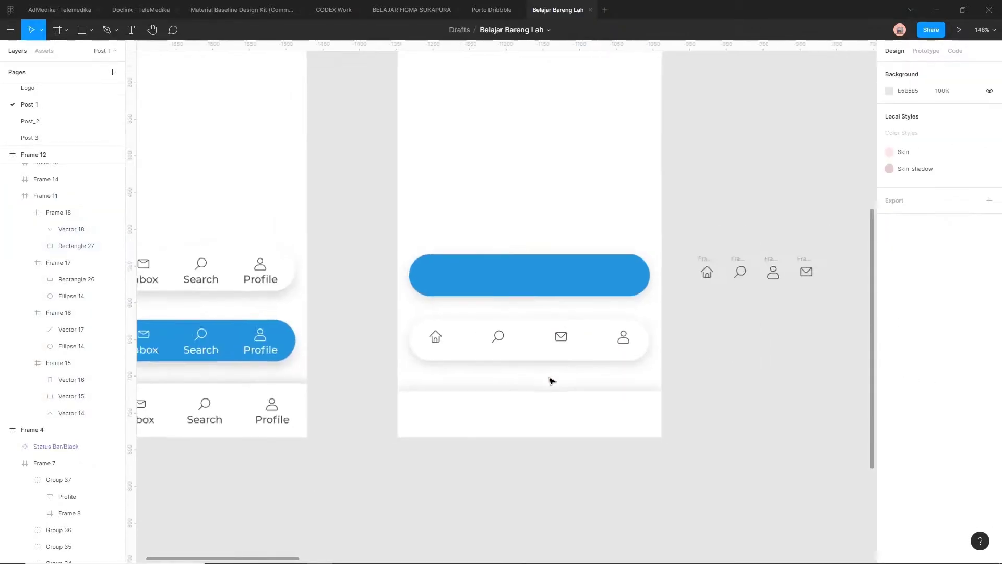
pyautogui.scroll(5, 577, 359)
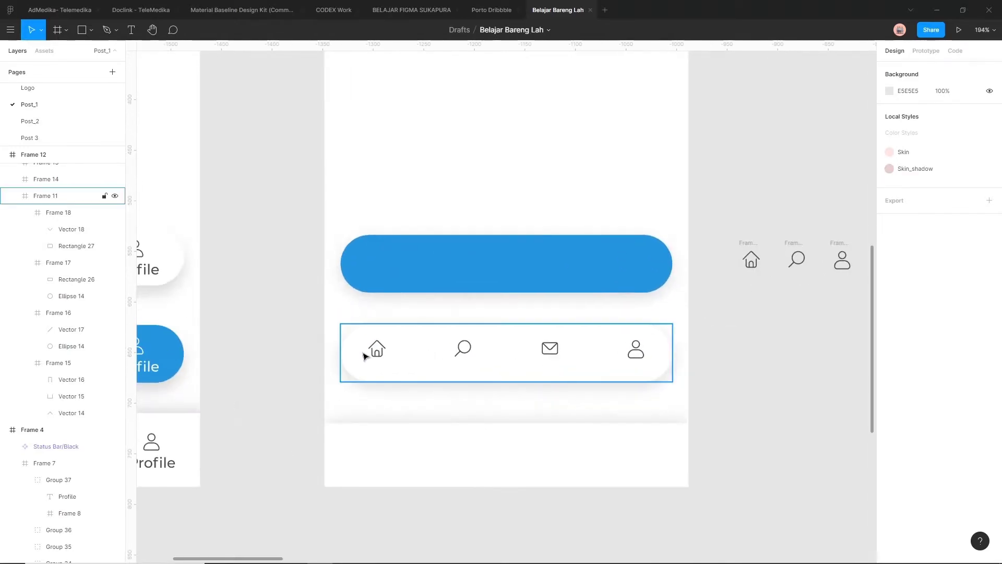
pyautogui.click(376, 347)
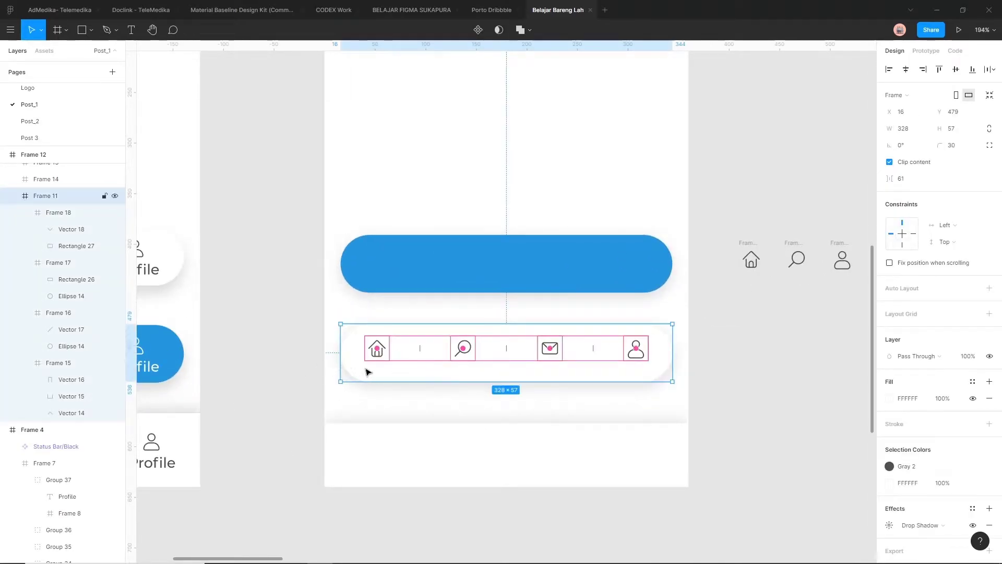
pyautogui.scroll(-3, 389, 370)
pyautogui.scroll(4, 467, 362)
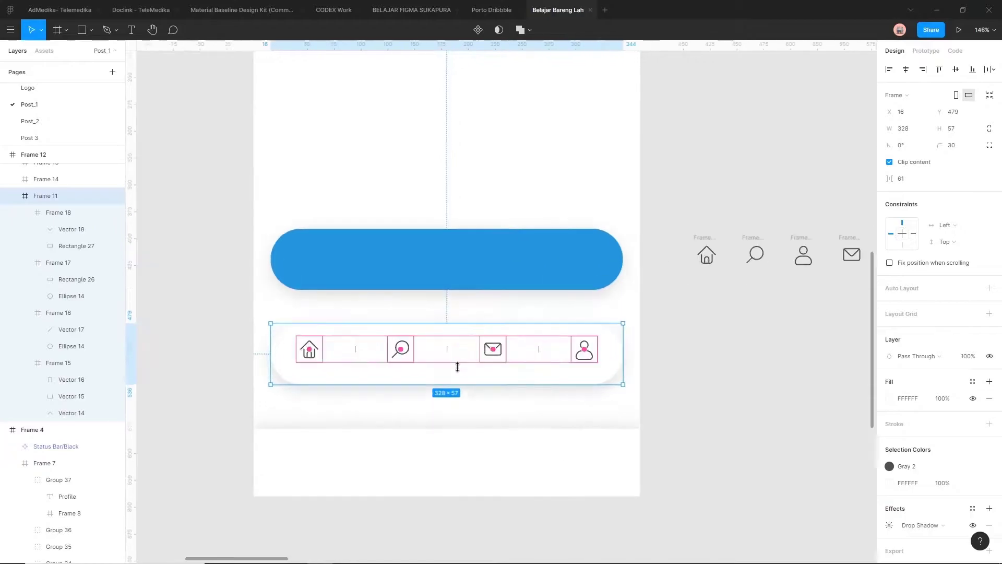
pyautogui.scroll(-1, 479, 310)
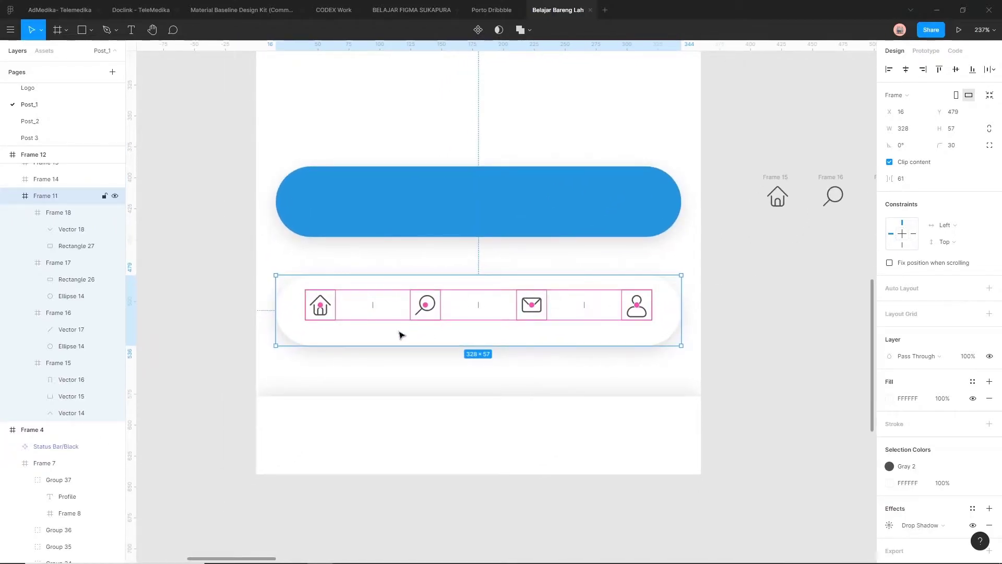
# Move the Home icon in the white rounded bar horizontally to X 42
pyautogui.click(772, 297)
pyautogui.moveTo(771, 298); pyautogui.dragTo(586, 320)
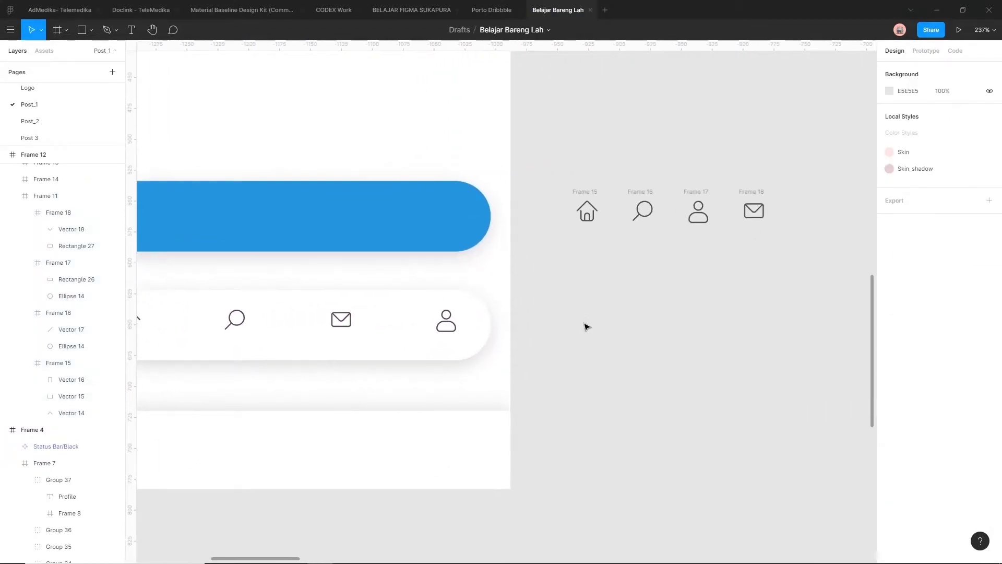
pyautogui.moveTo(433, 360); pyautogui.dragTo(589, 322)
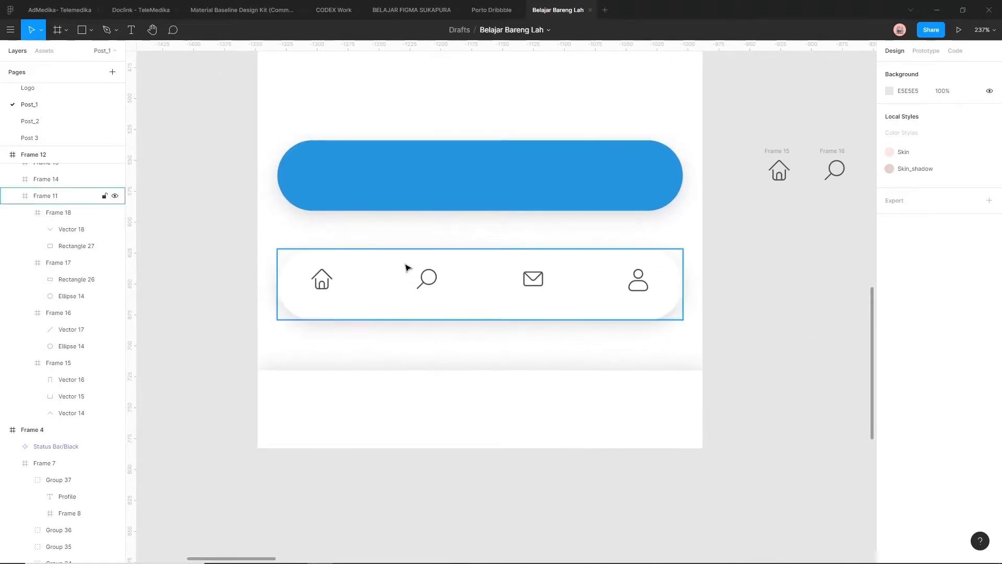
pyautogui.scroll(5, 353, 300)
pyautogui.scroll(-5, 321, 304)
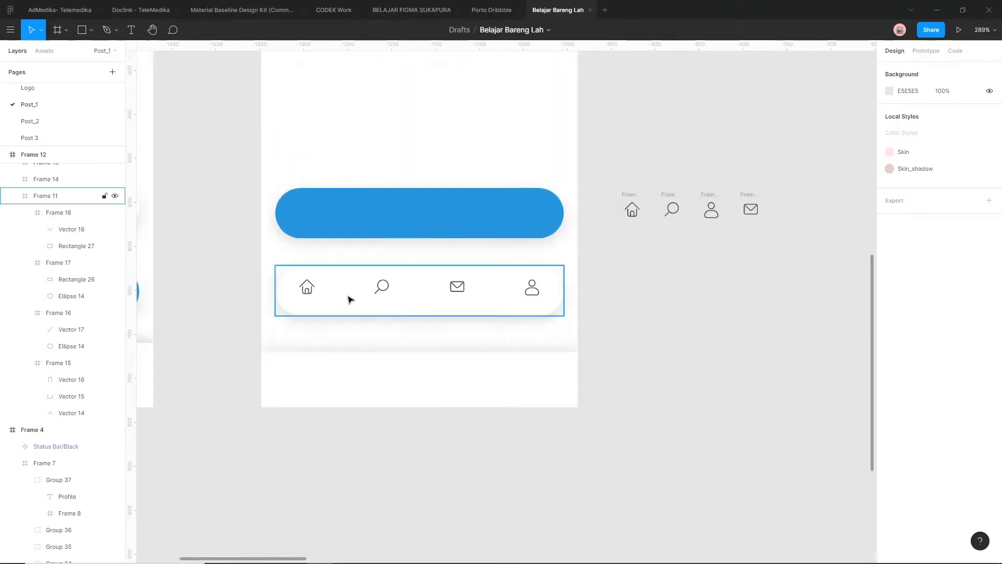
pyautogui.doubleClick(308, 289)
pyautogui.moveTo(290, 305); pyautogui.dragTo(372, 314)
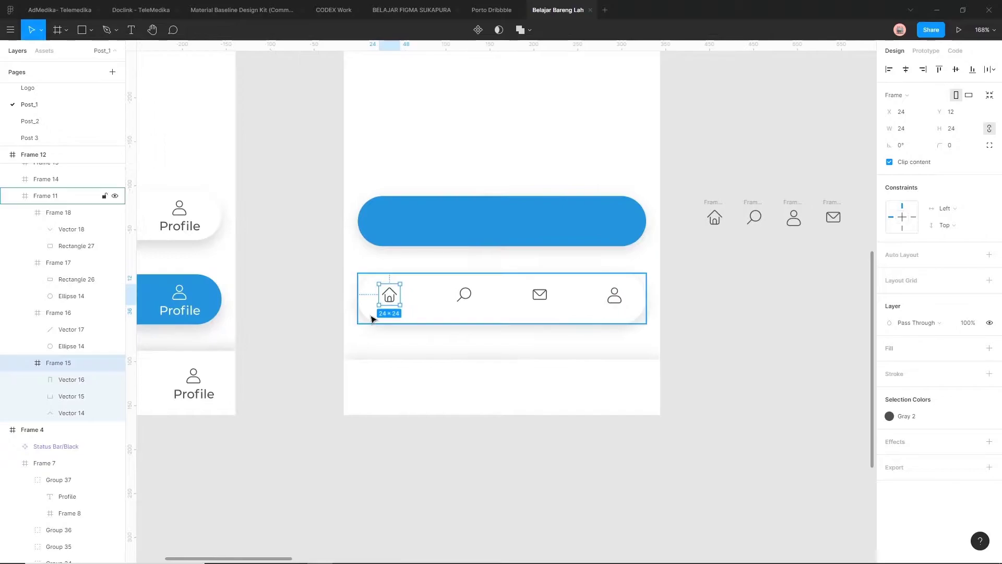
pyautogui.scroll(5, 395, 321)
pyautogui.press('Right')
pyautogui.press('Right')
pyautogui.press('Right')
pyautogui.press('Right')
pyautogui.press('Right')
pyautogui.press('Right')
pyautogui.press('Right')
pyautogui.press('Right')
pyautogui.press('Right')
pyautogui.press('Right')
pyautogui.press('Right')
pyautogui.press('Right')
pyautogui.press('Right')
pyautogui.press('Right')
pyautogui.press('Right')
pyautogui.press('Right')
pyautogui.press('Right')
pyautogui.press('Right')
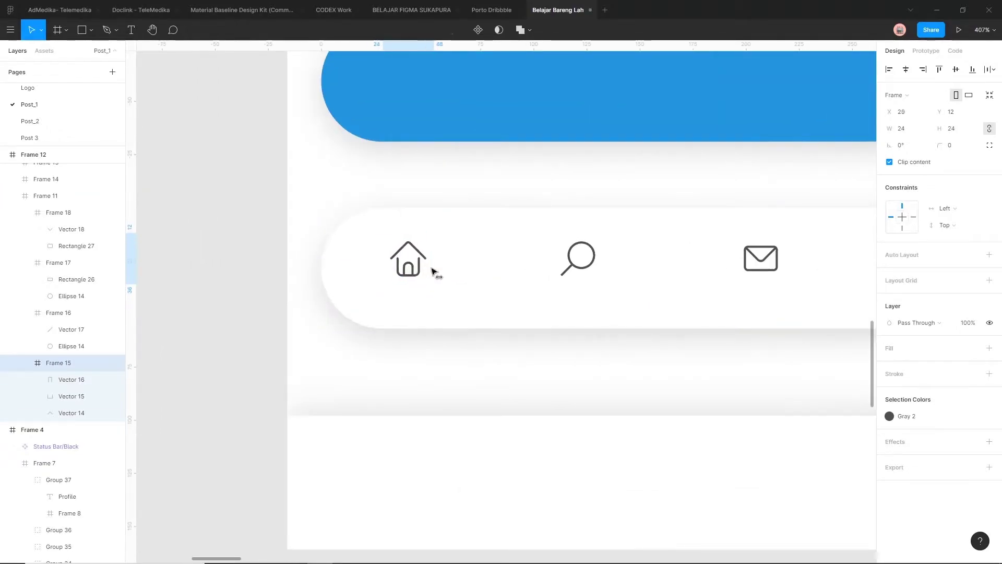
# Add a text label reading "Home" below the Home icon in the white rounded bar
pyautogui.click(480, 304)
pyautogui.scroll(3, 461, 300)
pyautogui.scroll(-2, 441, 309)
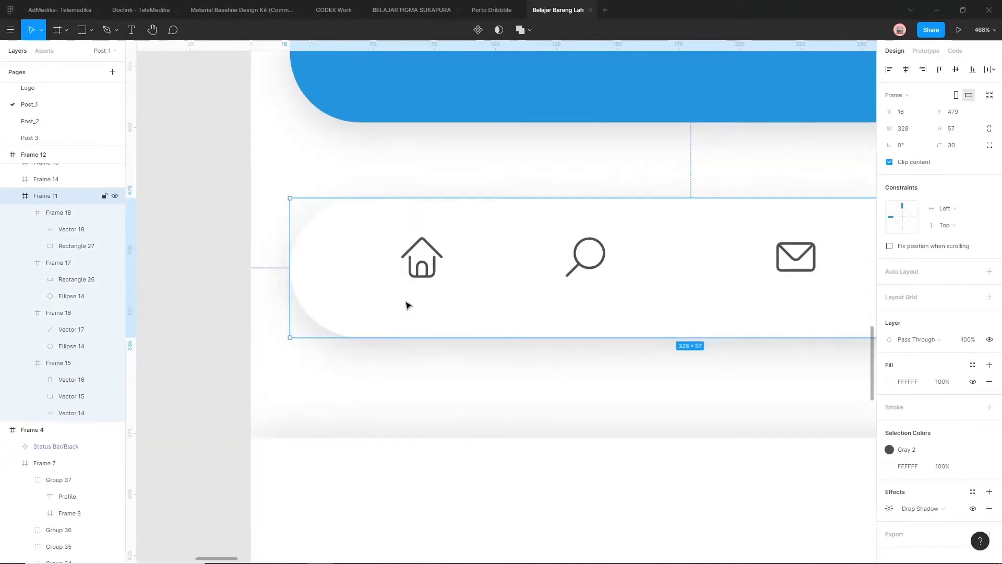
pyautogui.scroll(2, 407, 305)
pyautogui.press('t')
pyautogui.click(408, 309)
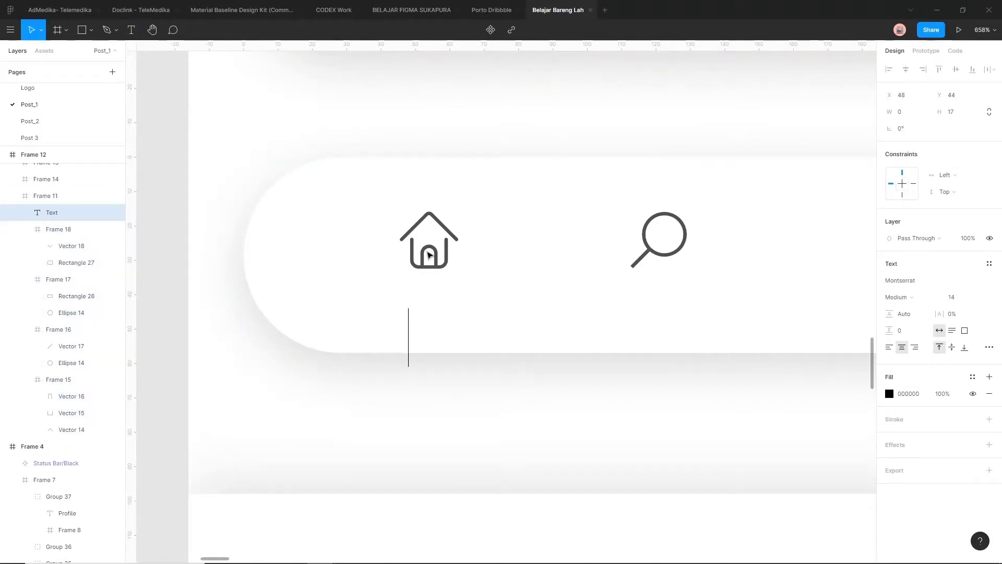
pyautogui.write('Home')
pyautogui.press('Escape')
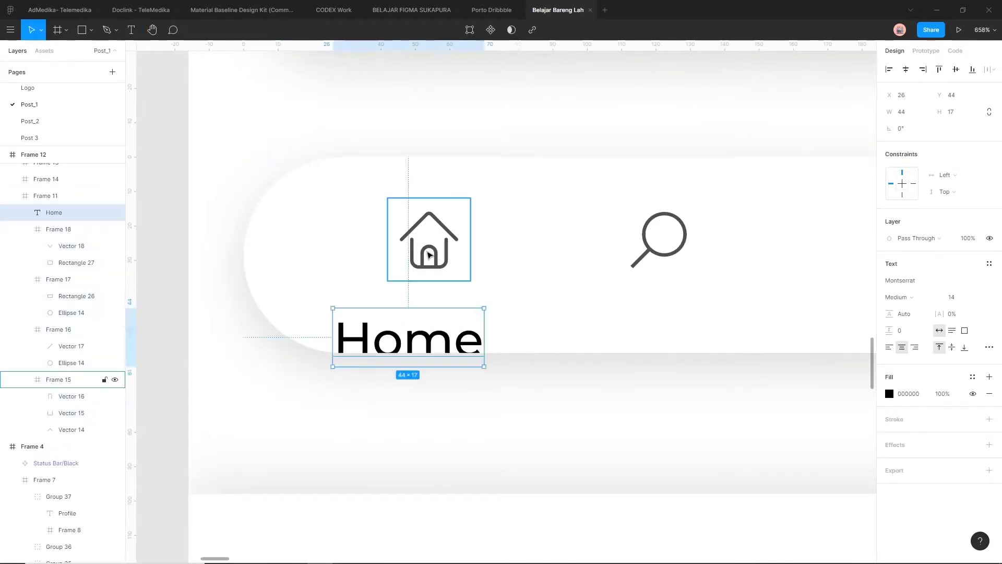
# Move the Home label up directly under its icon and set its font to Nunito
pyautogui.moveTo(441, 339); pyautogui.dragTo(462, 301)
pyautogui.click(899, 281)
pyautogui.write('nito')
pyautogui.press('Return')
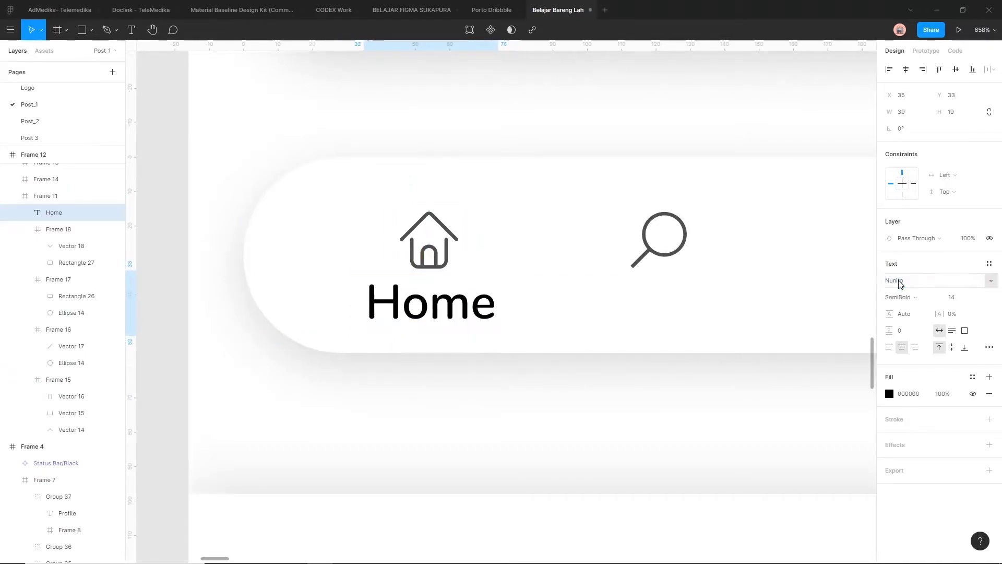
# Fine-tune the Home label's position under the icon to X 35, Y 34
pyautogui.click(449, 320)
pyautogui.moveTo(437, 308); pyautogui.dragTo(441, 308)
pyautogui.scroll(5, 443, 298)
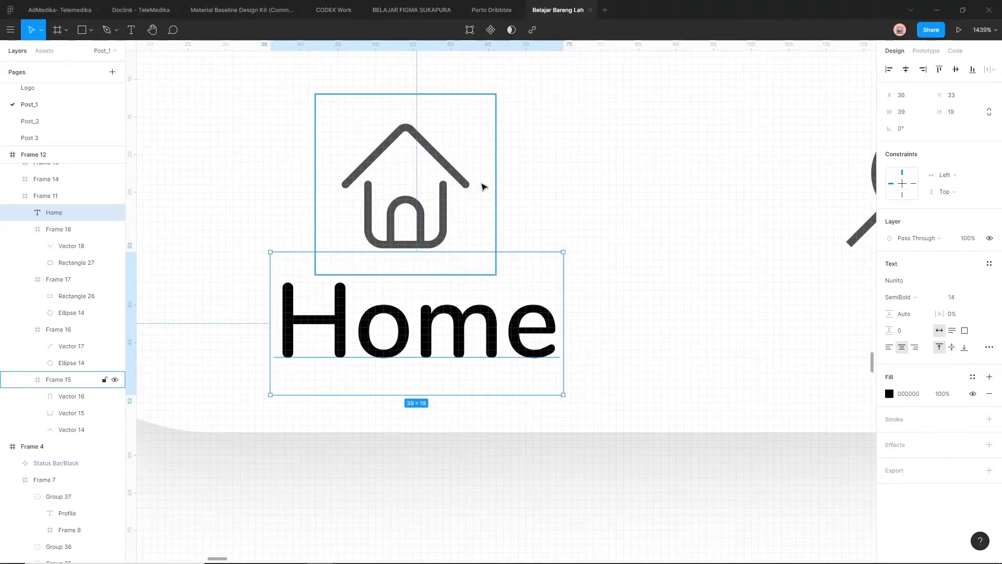
pyautogui.moveTo(432, 320); pyautogui.dragTo(425, 326)
pyautogui.scroll(-1, 425, 326)
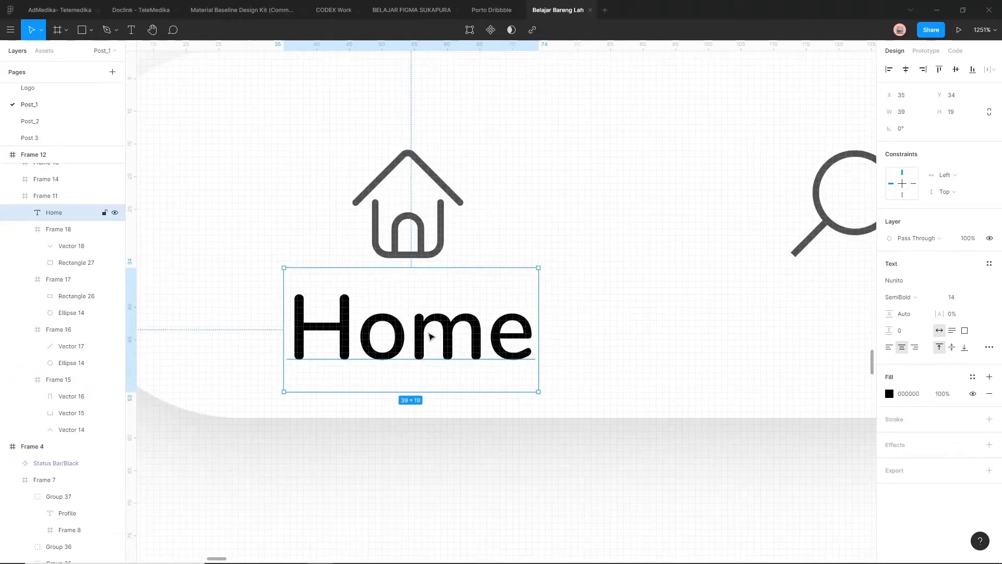
pyautogui.scroll(-6, 527, 338)
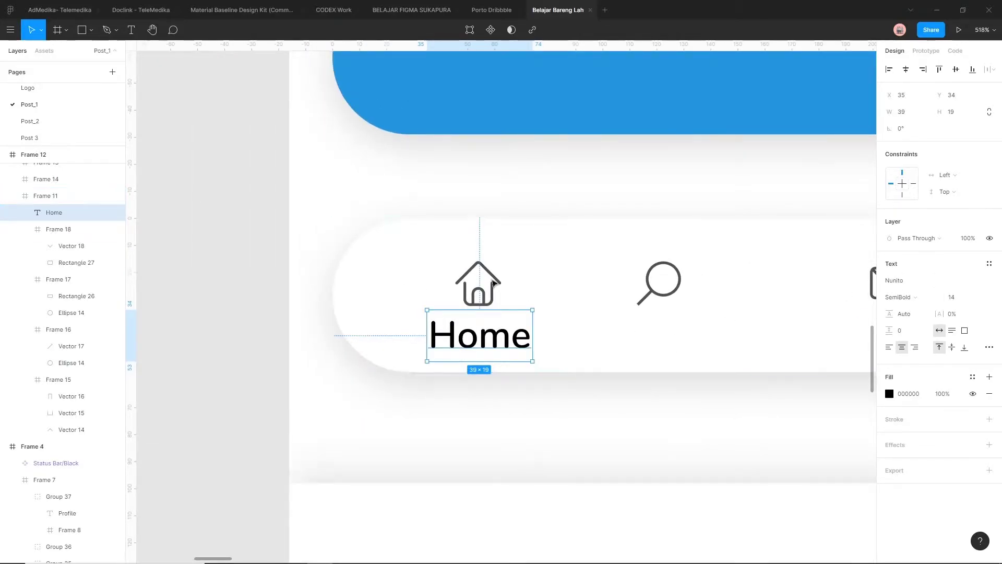
# Raise the Home icon to Y 8 and its label to Y 32 within the white bar
pyautogui.click(479, 284)
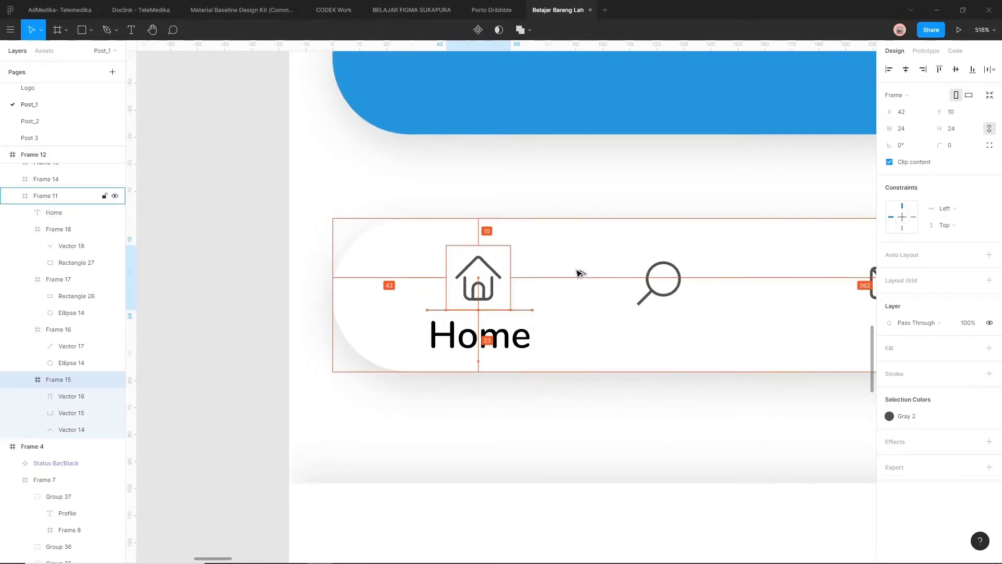
pyautogui.click(503, 331)
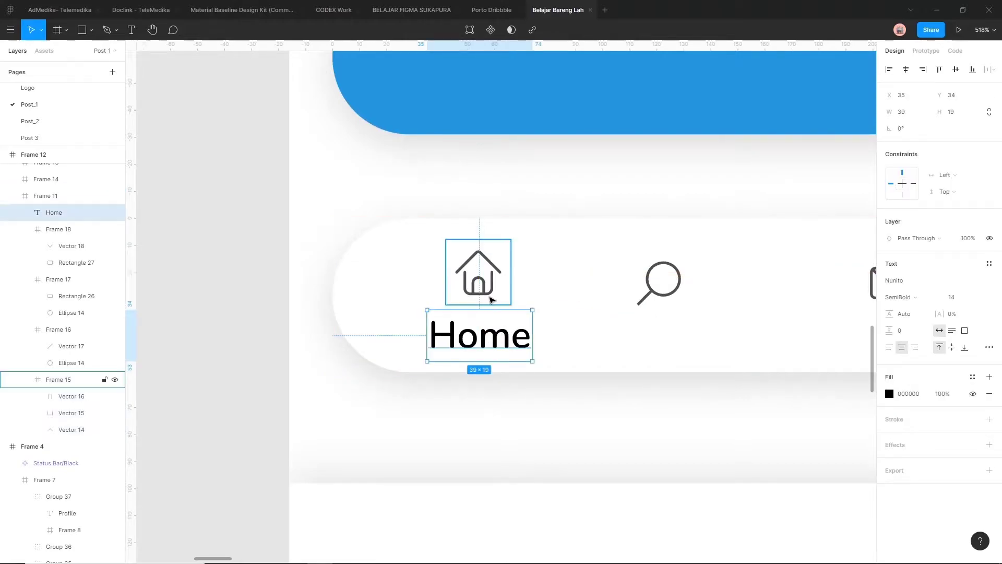
pyautogui.moveTo(501, 346); pyautogui.dragTo(501, 339)
pyautogui.press('alt')
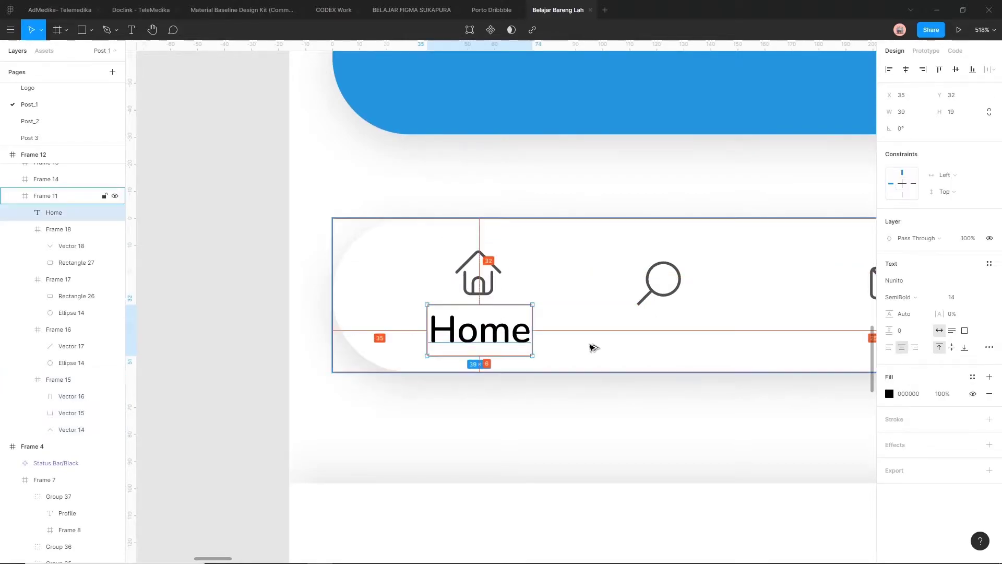
pyautogui.keyDown('ctrl'); pyautogui.scroll(3, 555, 362); pyautogui.keyUp('ctrl')
pyautogui.click(574, 372)
pyautogui.click(487, 324)
pyautogui.click(599, 376)
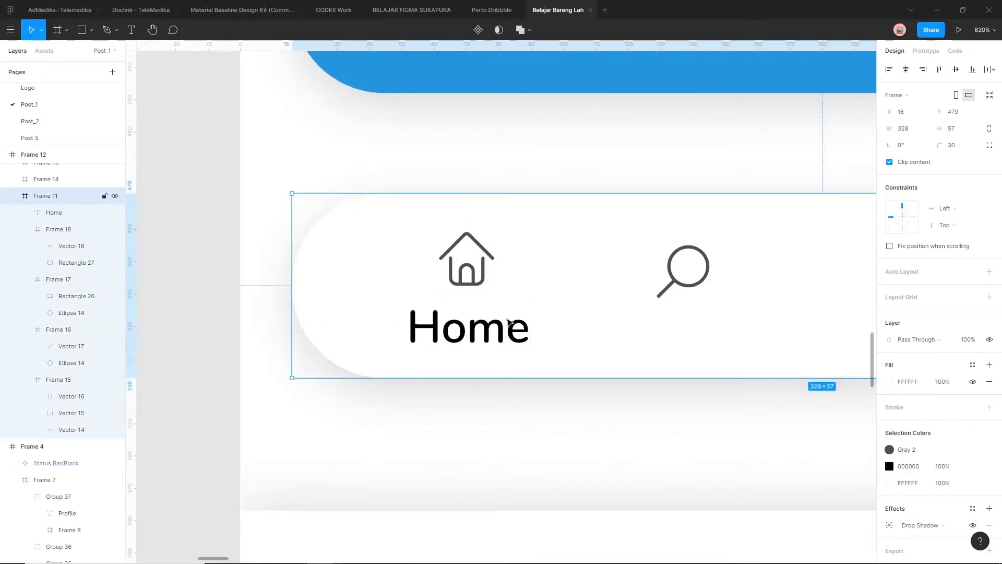
# Duplicate the Home label under the Search icon and change its text to "Search"
pyautogui.click(509, 322)
pyautogui.scroll(-5, 621, 313)
pyautogui.moveTo(374, 327); pyautogui.dragTo(515, 334)
pyautogui.keyDown('shift'); pyautogui.click(501, 293); pyautogui.keyUp('shift')
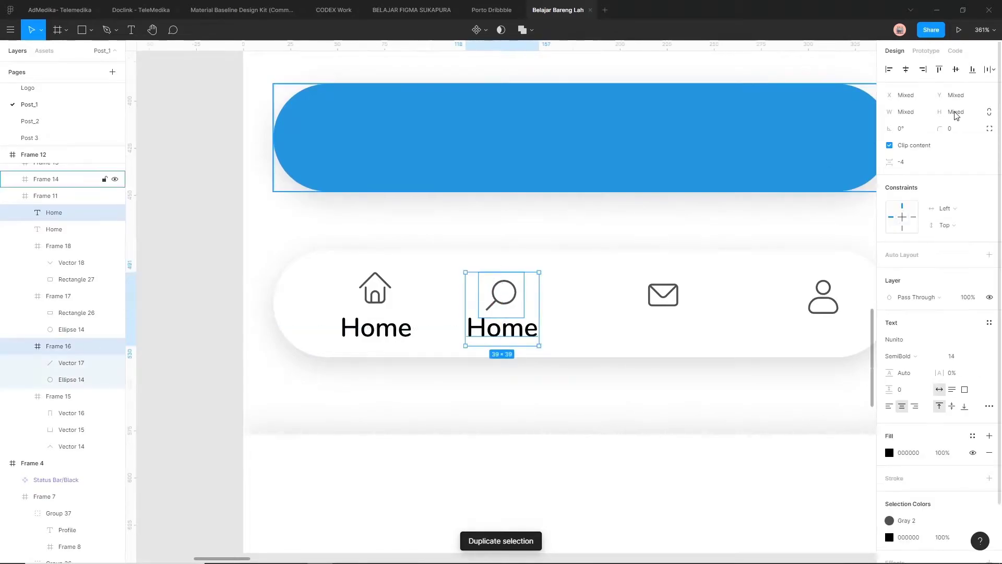
pyautogui.click(509, 326)
pyautogui.doubleClick(510, 326)
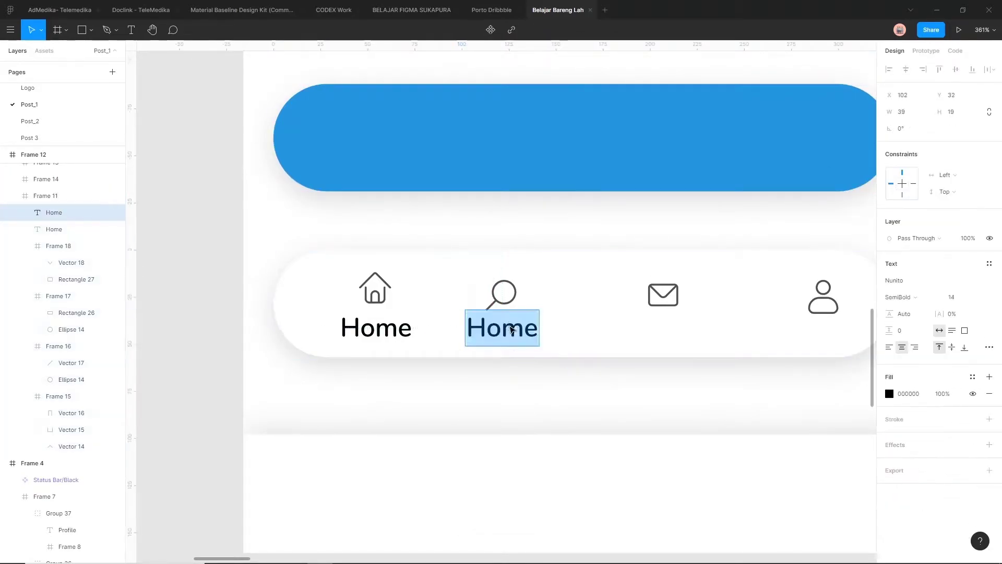
pyautogui.write('Search')
pyautogui.press('Escape')
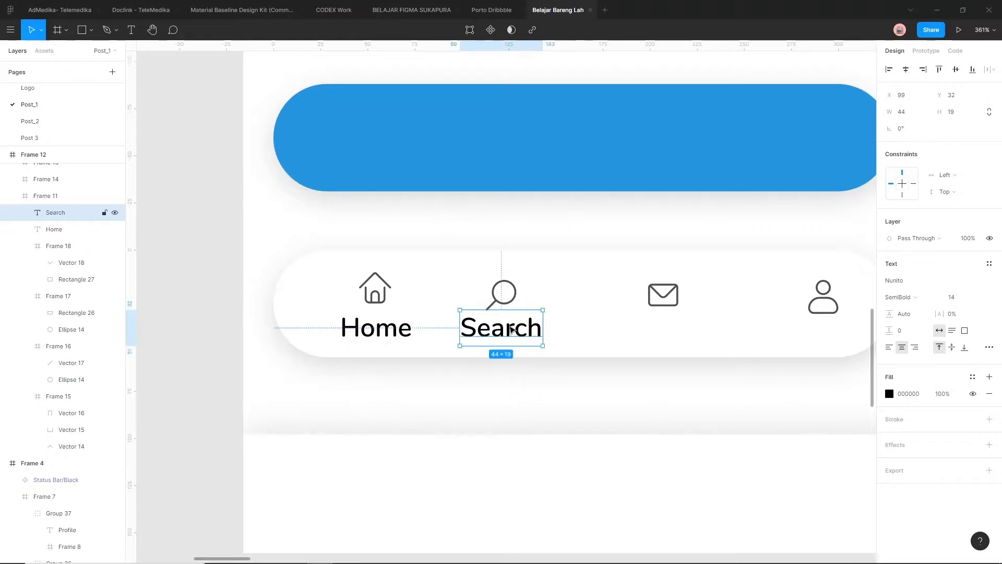
# Duplicate the Search label under the envelope icon and change its text to "Inbox"
pyautogui.hotkey('ctrl', 'd')
pyautogui.moveTo(512, 329); pyautogui.dragTo(673, 330)
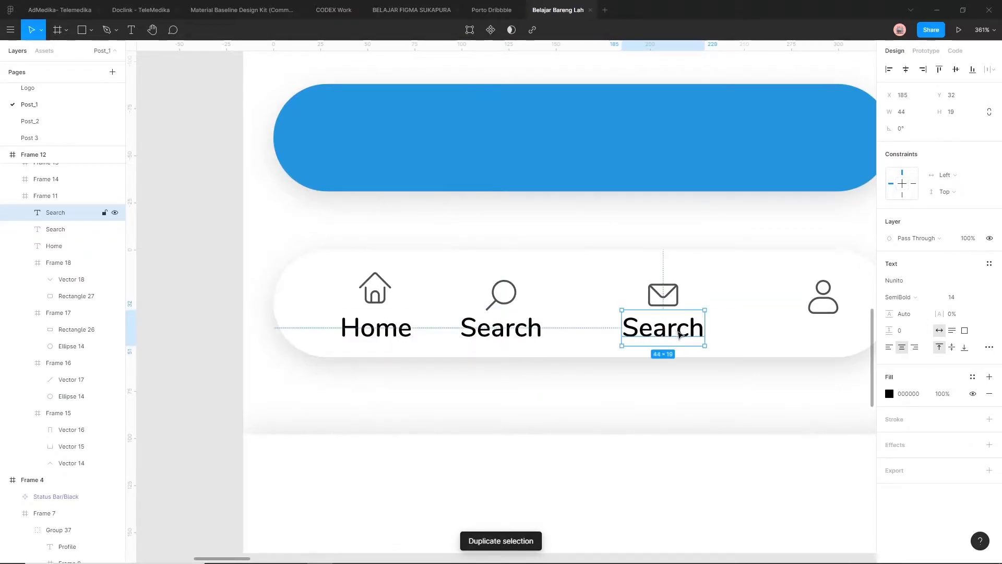
pyautogui.doubleClick(680, 334)
pyautogui.write('Inboc')
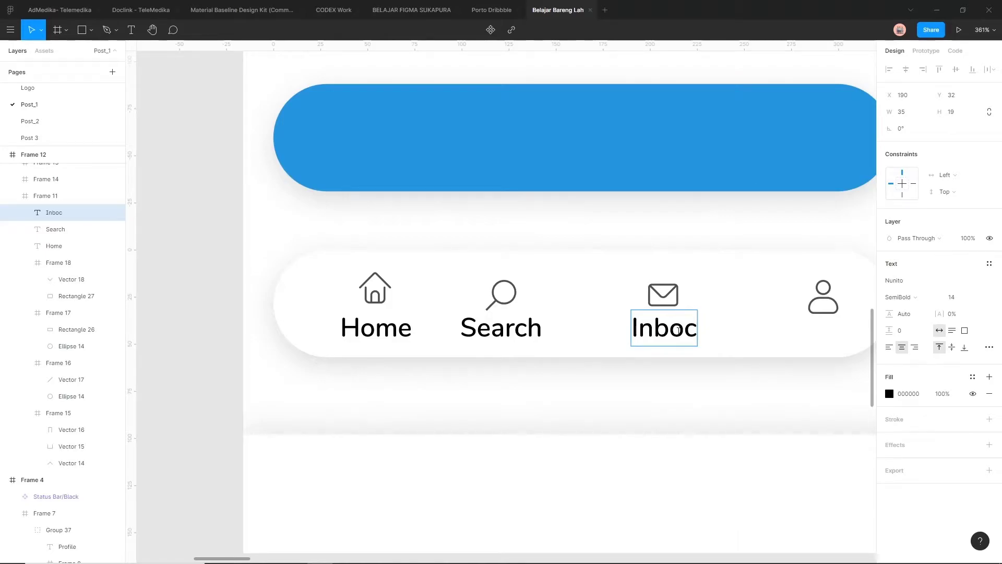
pyautogui.press('BackSpace')
pyautogui.write('x')
pyautogui.press('Escape')
# Duplicate the Inbox label under the person icon and change its text to "Profile"
pyautogui.hotkey('ctrl', 'd')
pyautogui.moveTo(674, 332); pyautogui.dragTo(826, 328)
pyautogui.doubleClick(825, 328)
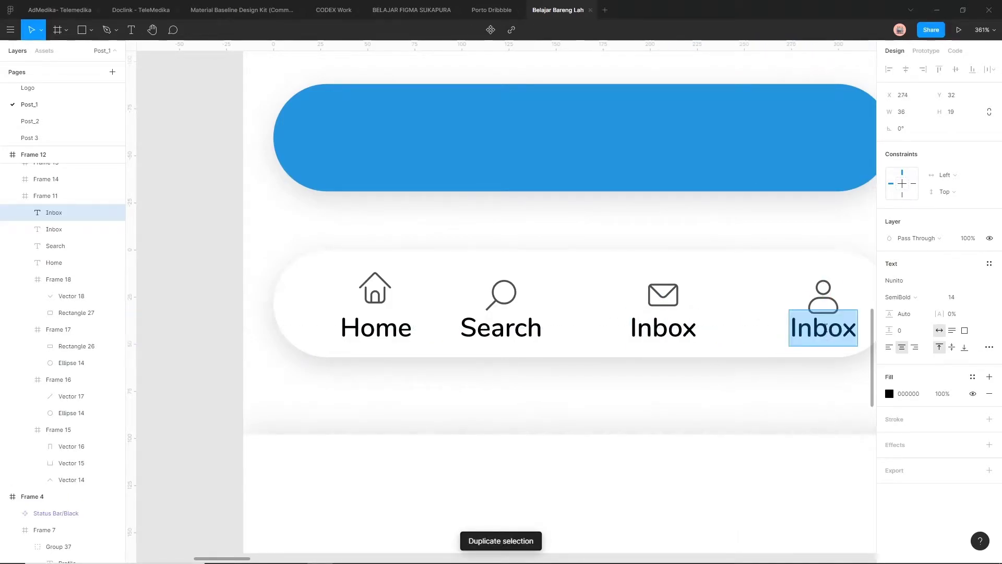
pyautogui.write('Profile')
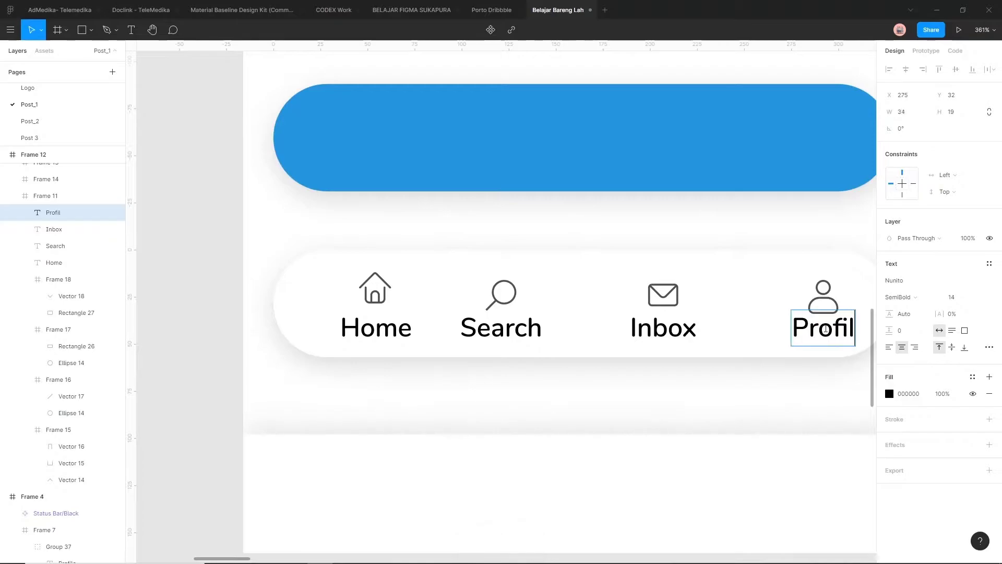
pyautogui.press('Escape')
pyautogui.press('Escape')
pyautogui.scroll(-5, 548, 378)
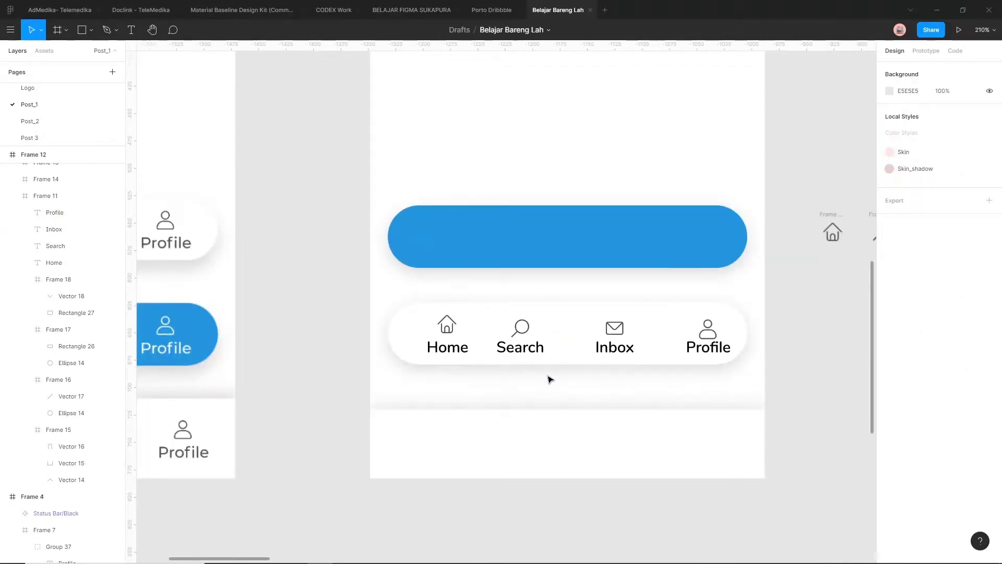
# Set the font weight of all four navigation labels to Regular
pyautogui.scroll(3, 325, 358)
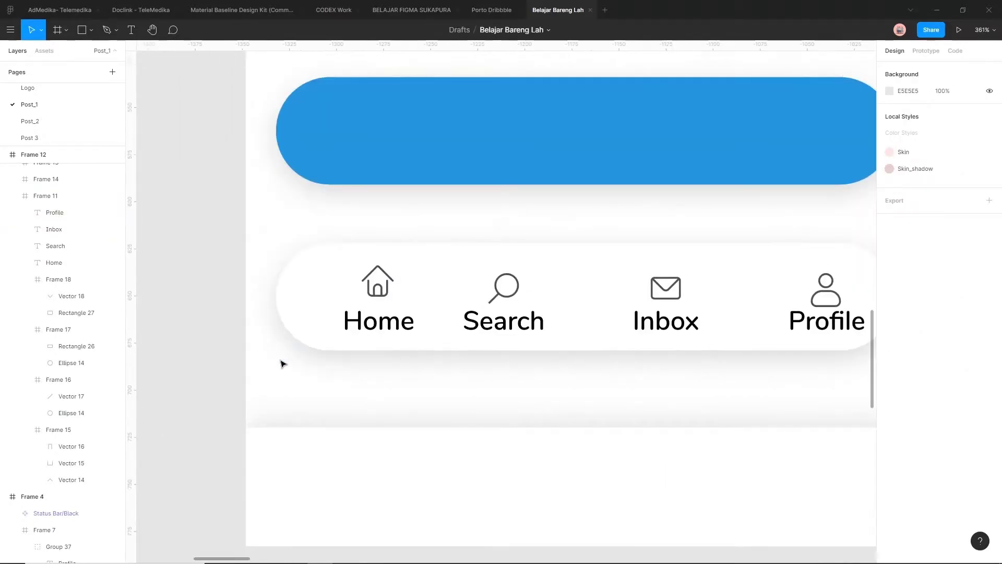
pyautogui.hscroll(2, 313, 368)
pyautogui.moveTo(321, 319); pyautogui.dragTo(836, 319)
pyautogui.click(936, 301)
pyautogui.click(920, 287)
pyautogui.click(479, 386)
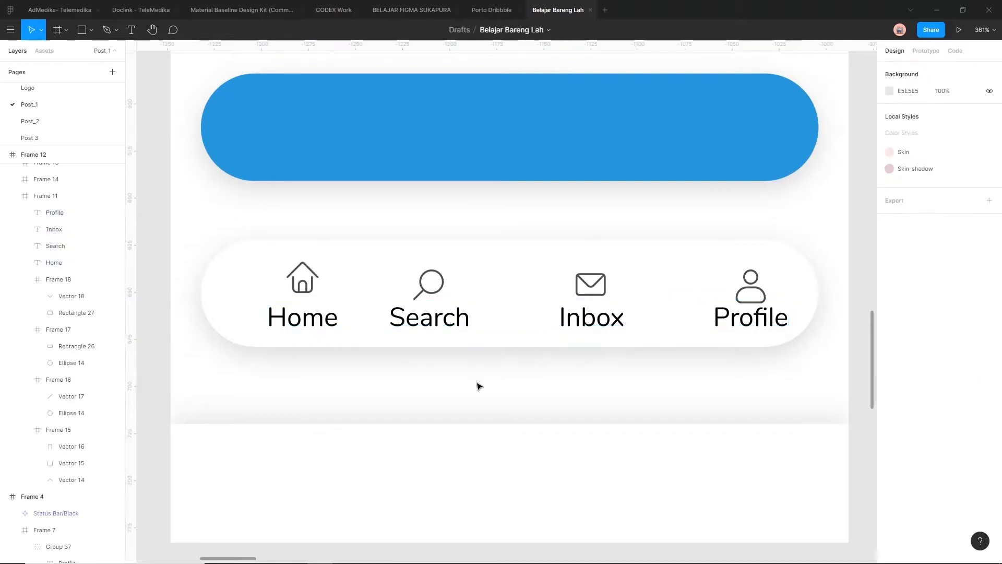
# Check the Home label's alignment with its icon and its distances to the white bar's edges
pyautogui.doubleClick(305, 319)
pyautogui.scroll(3, 217, 332)
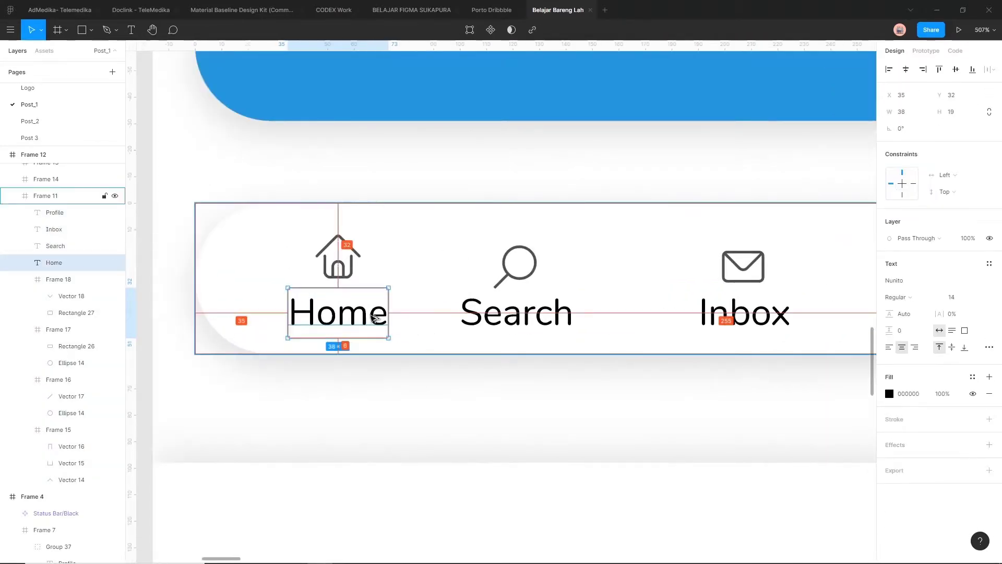
pyautogui.press('Tab')
pyautogui.press('Return')
pyautogui.press('Escape')
pyautogui.keyDown('shift'); pyautogui.click(517, 263); pyautogui.keyUp('shift')
pyautogui.click(648, 288)
# Raise only the Search icon so that it sits directly above its label with a spacing of 0
pyautogui.doubleClick(549, 312)
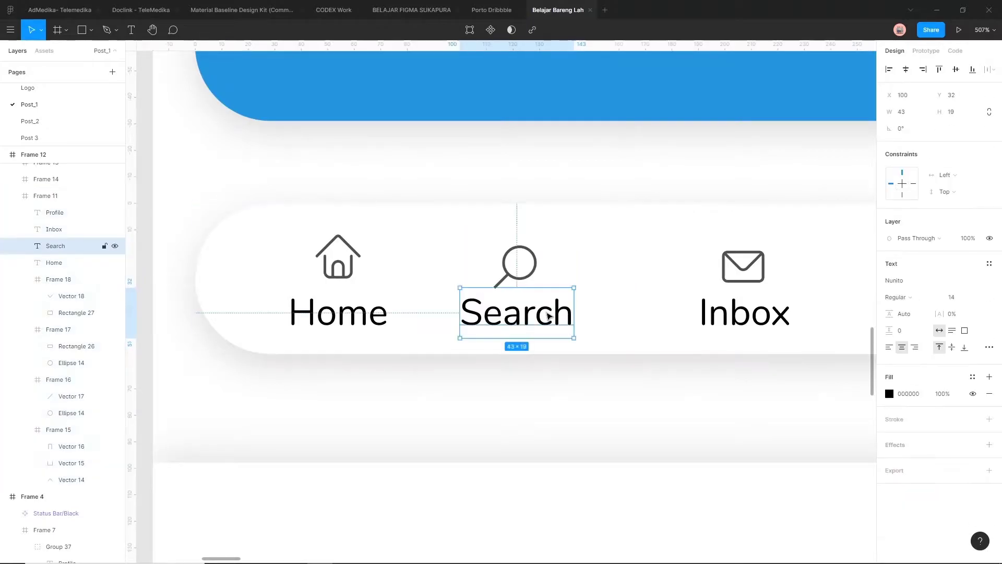
pyautogui.scroll(1, 548, 307)
pyautogui.scroll(1, 558, 309)
pyautogui.keyDown('shift'); pyautogui.click(517, 266); pyautogui.keyUp('shift')
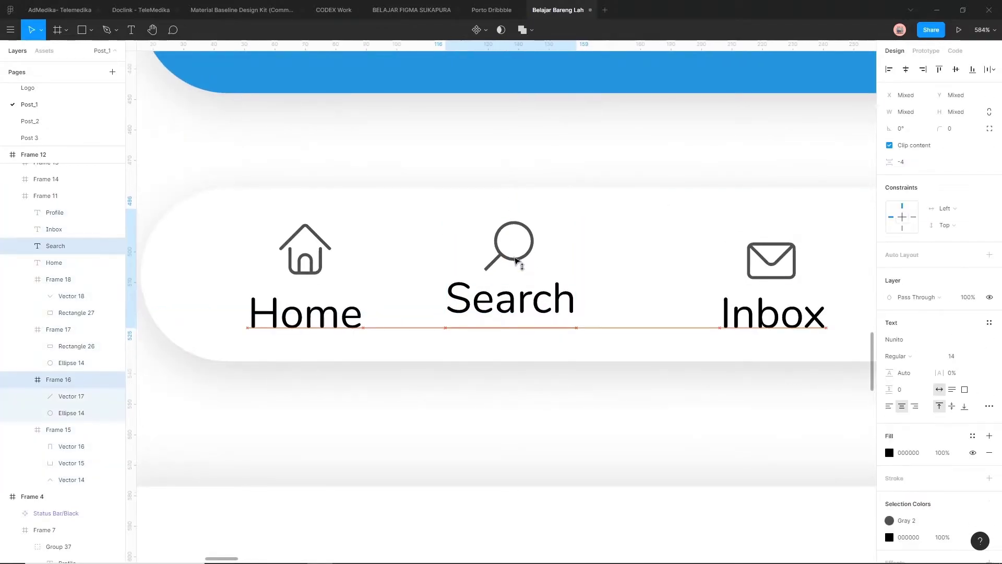
pyautogui.click(587, 264)
pyautogui.click(526, 269)
pyautogui.press('Up')
pyautogui.press('Up')
pyautogui.press('Up')
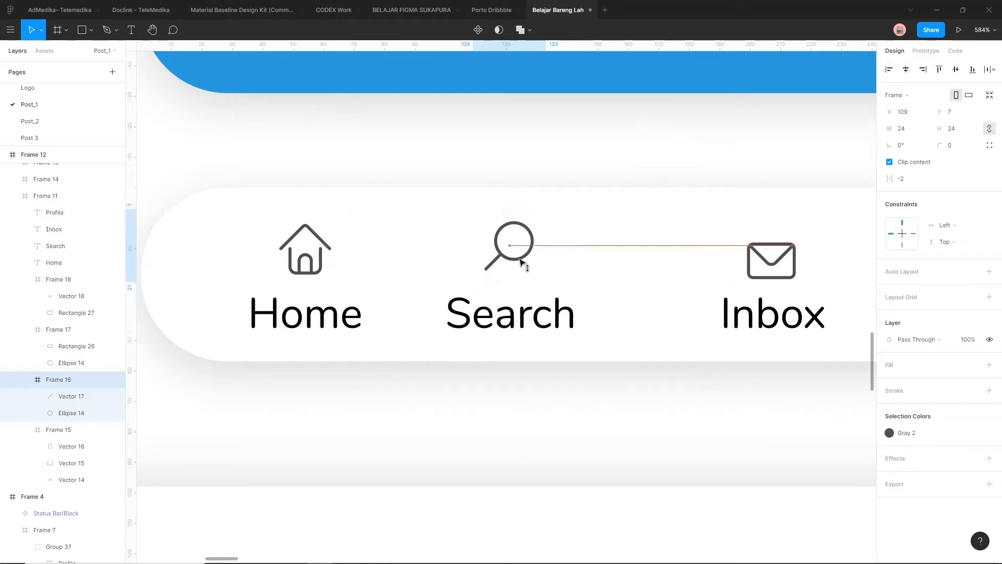
pyautogui.click(524, 313)
pyautogui.scroll(1, 520, 250)
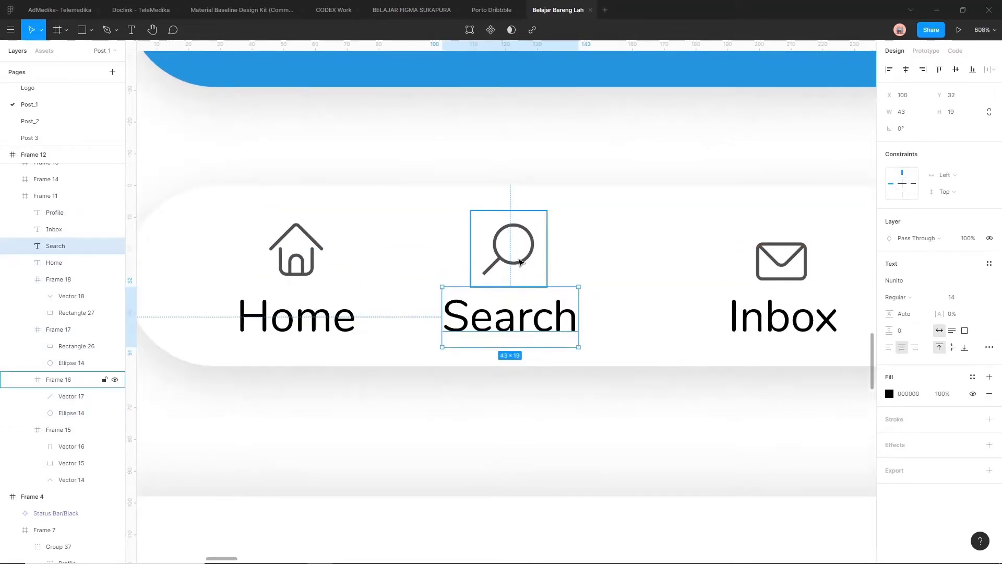
pyautogui.keyDown('shift'); pyautogui.click(517, 252); pyautogui.keyUp('shift')
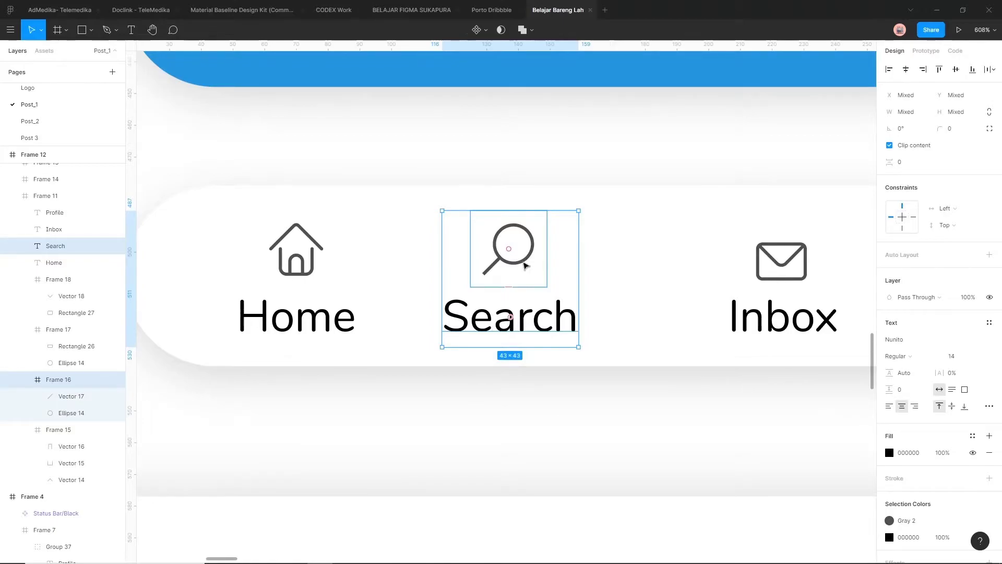
pyautogui.scroll(-1, 588, 309)
# Raise the Inbox and Profile icons to Y 8, level with the other icons and directly above their labels
pyautogui.click(605, 380)
pyautogui.moveTo(651, 378); pyautogui.dragTo(419, 380)
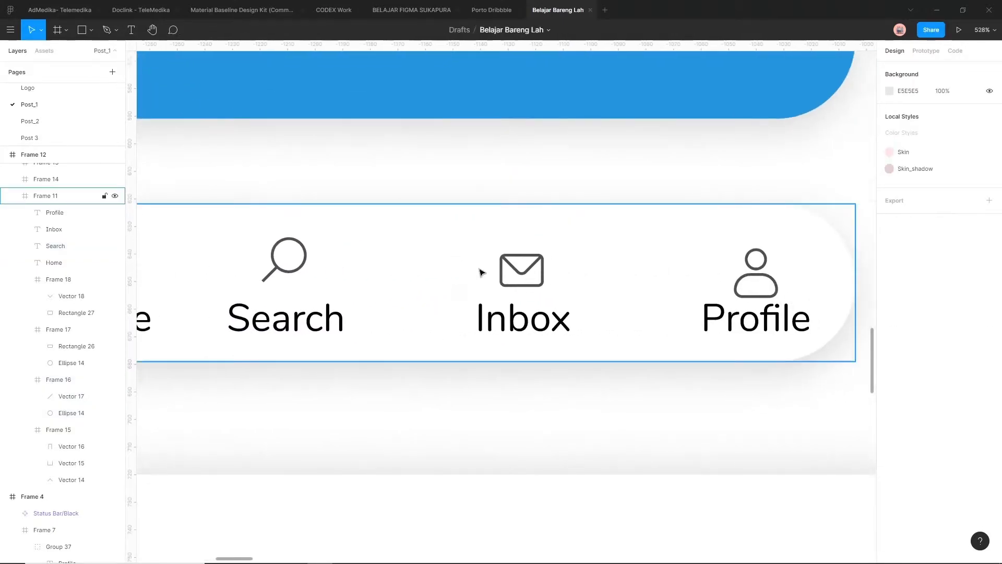
pyautogui.click(544, 332)
pyautogui.moveTo(530, 284); pyautogui.dragTo(530, 269)
pyautogui.hscroll(5, 496, 292)
pyautogui.click(569, 275)
pyautogui.moveTo(581, 293); pyautogui.dragTo(581, 275)
pyautogui.press('Down')
pyautogui.press('Down')
pyautogui.press('Down')
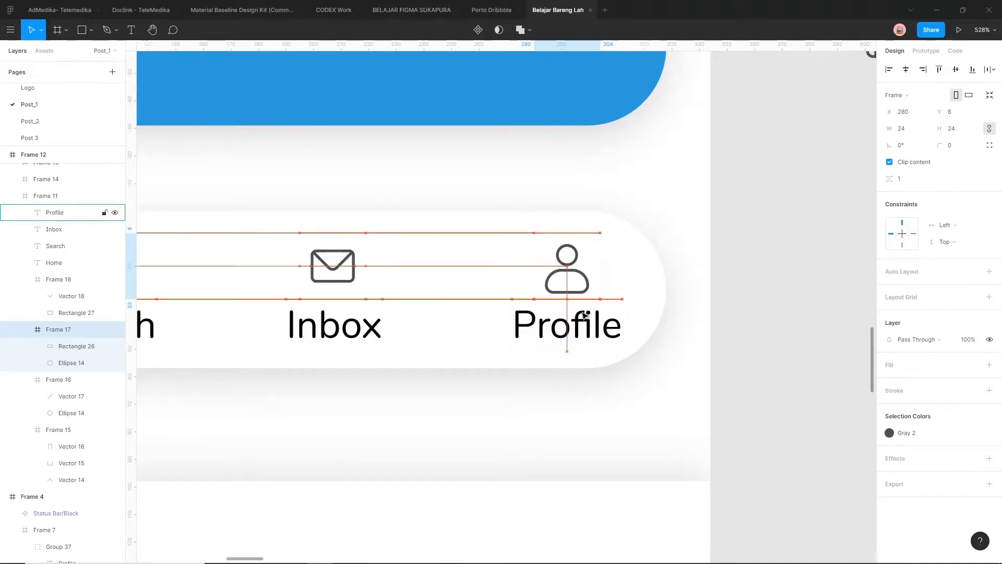
# Align the Profile, Inbox and Search icons with their respective labels on their horizontal centres
pyautogui.click(568, 333)
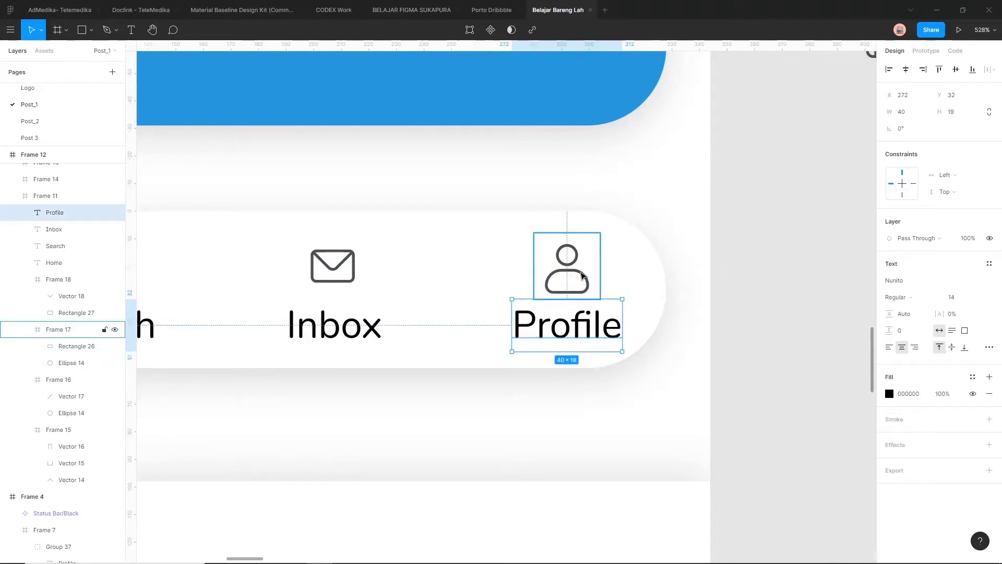
pyautogui.keyDown('shift'); pyautogui.click(582, 275); pyautogui.keyUp('shift')
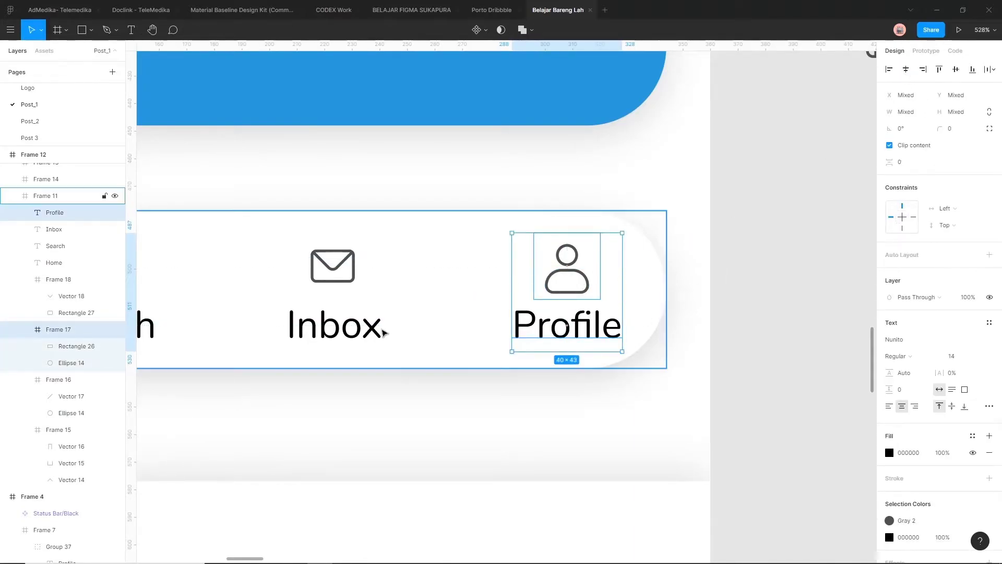
pyautogui.click(376, 328)
pyautogui.keyDown('shift'); pyautogui.click(332, 266); pyautogui.keyUp('shift')
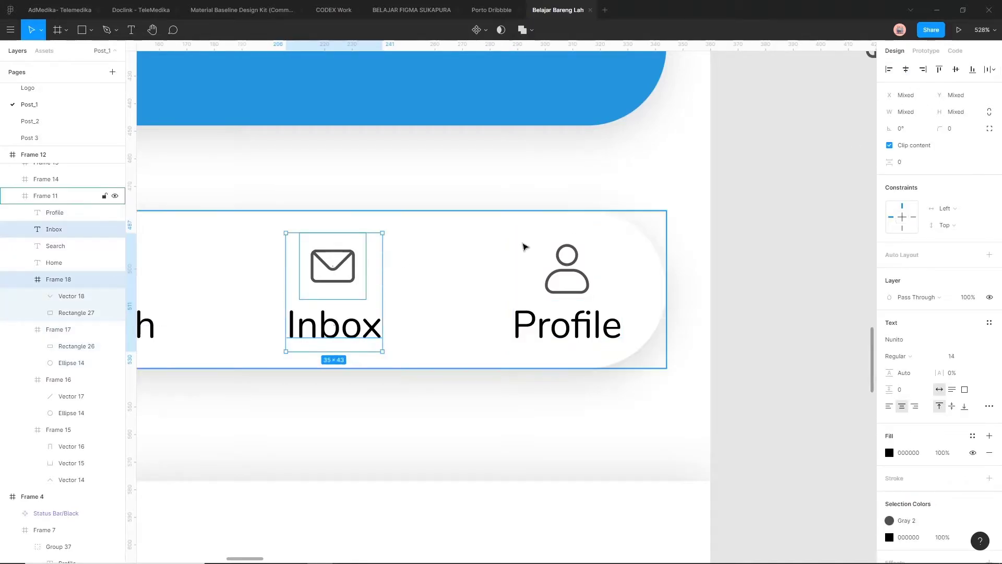
pyautogui.hscroll(-10, 417, 287)
pyautogui.click(547, 319)
pyautogui.keyDown('shift'); pyautogui.click(546, 258); pyautogui.keyUp('shift')
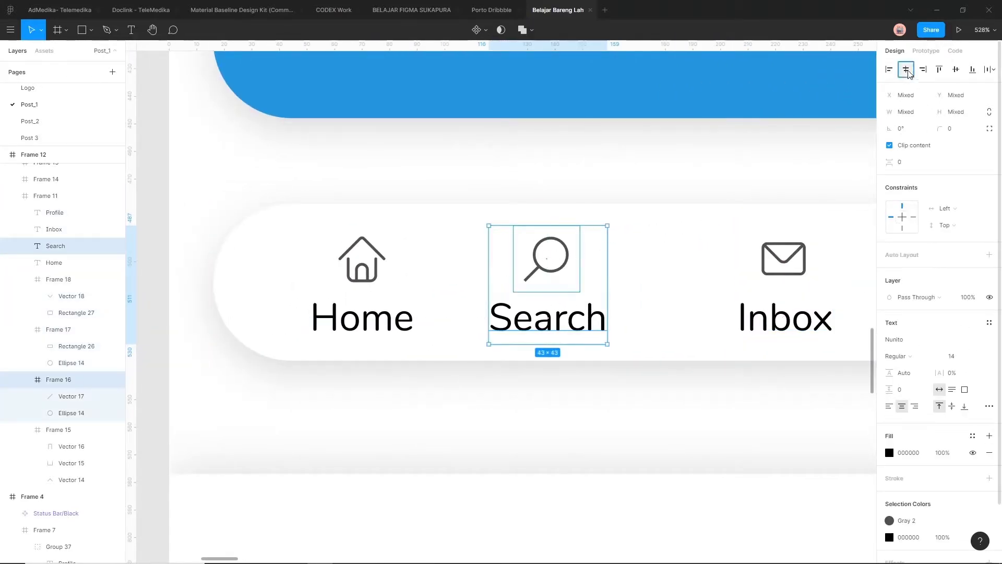
# Align the Home label and the house icon above it on their horizontal centres
pyautogui.click(362, 319)
pyautogui.keyDown('shift'); pyautogui.click(362, 261); pyautogui.keyUp('shift')
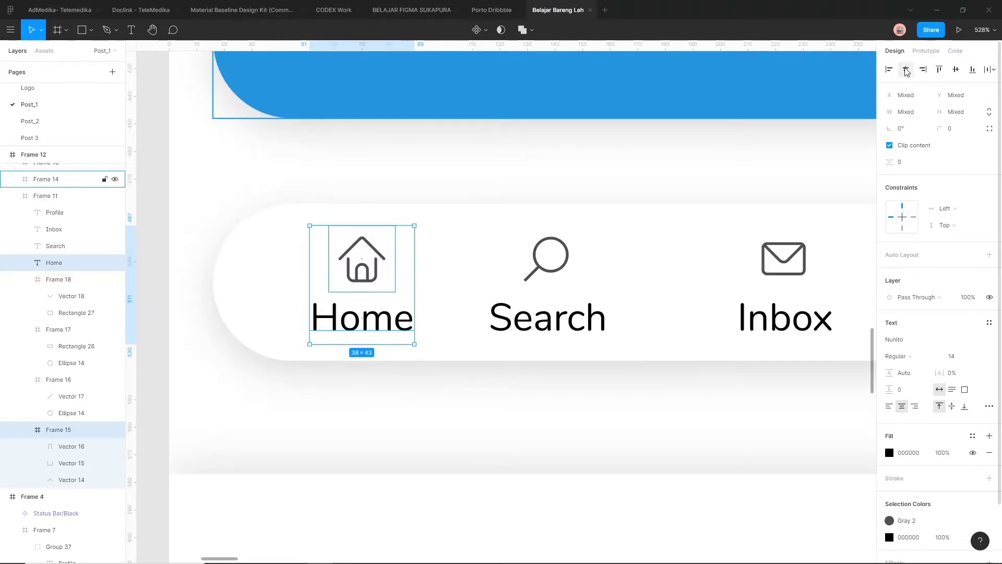
pyautogui.scroll(-5, 635, 264)
pyautogui.click(472, 325)
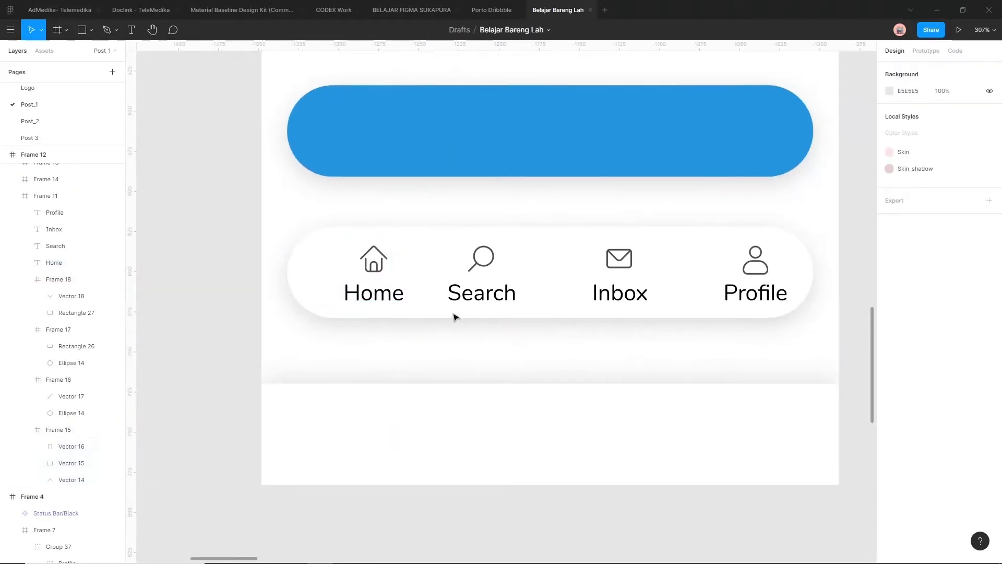
# Apply the Gray 2 colour style to the Home, Search, Inbox and Profile labels
pyautogui.click(373, 292)
pyautogui.keyDown('shift'); pyautogui.click(482, 293); pyautogui.keyUp('shift')
pyautogui.keyDown('shift'); pyautogui.click(619, 293); pyautogui.keyUp('shift')
pyautogui.keyDown('shift'); pyautogui.click(730, 294); pyautogui.keyUp('shift')
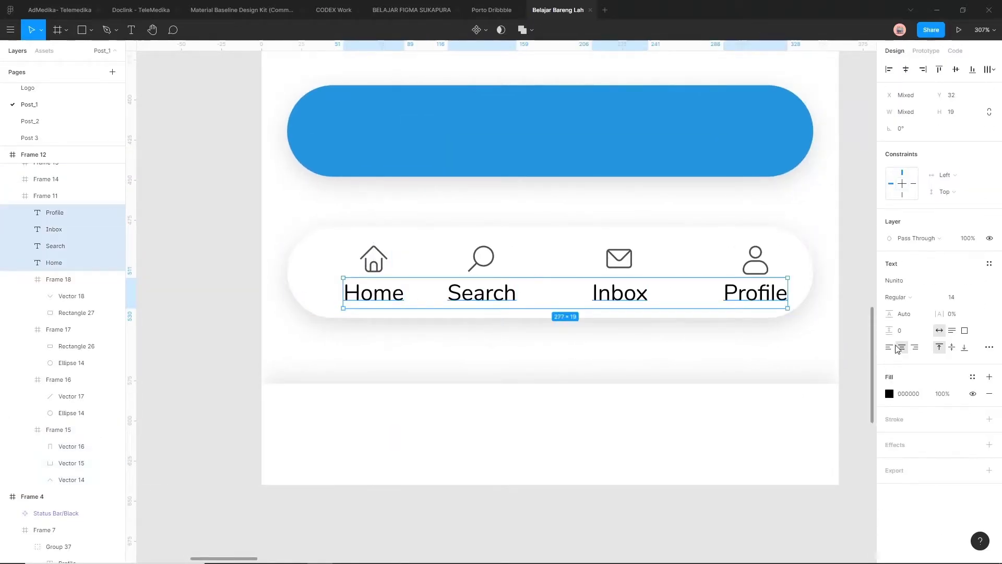
pyautogui.click(972, 377)
pyautogui.click(608, 396)
pyautogui.click(609, 397)
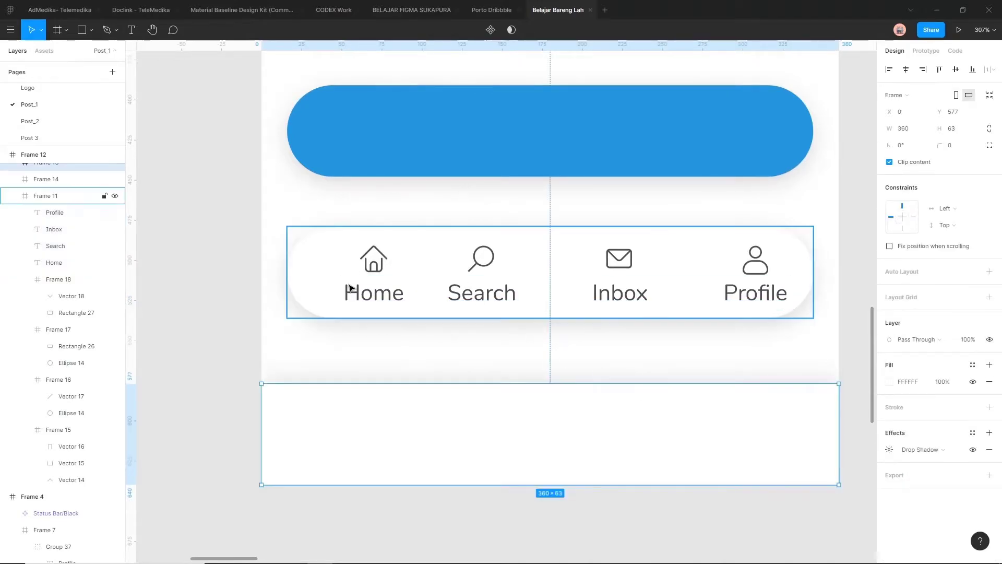
# Group the Home label with its house icon and the Search label with its magnifier icon
pyautogui.click(351, 288)
pyautogui.click(381, 294)
pyautogui.scroll(3, 380, 294)
pyautogui.keyDown('shift'); pyautogui.click(384, 256); pyautogui.keyUp('shift')
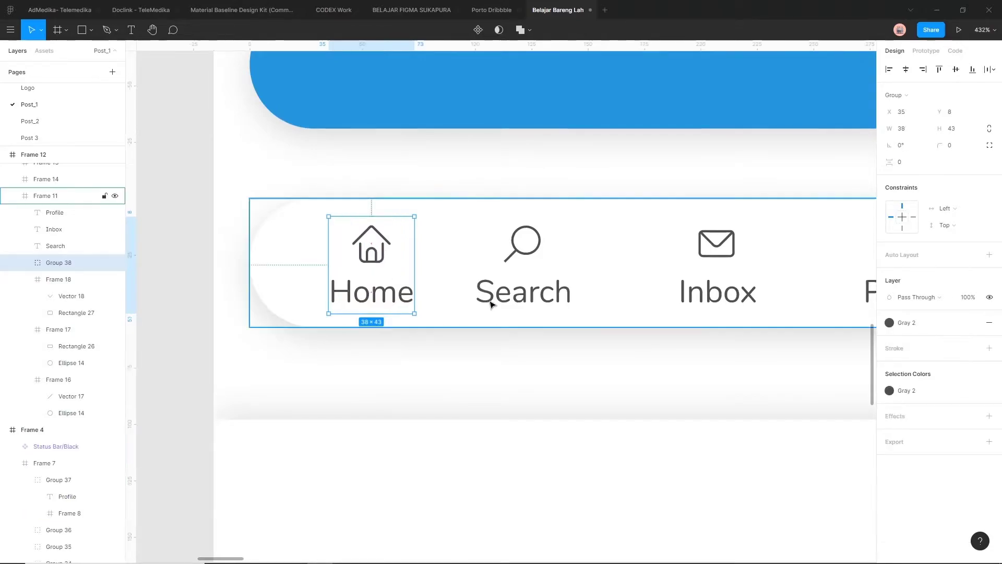
pyautogui.click(526, 296)
pyautogui.keyDown('shift'); pyautogui.click(528, 252); pyautogui.keyUp('shift')
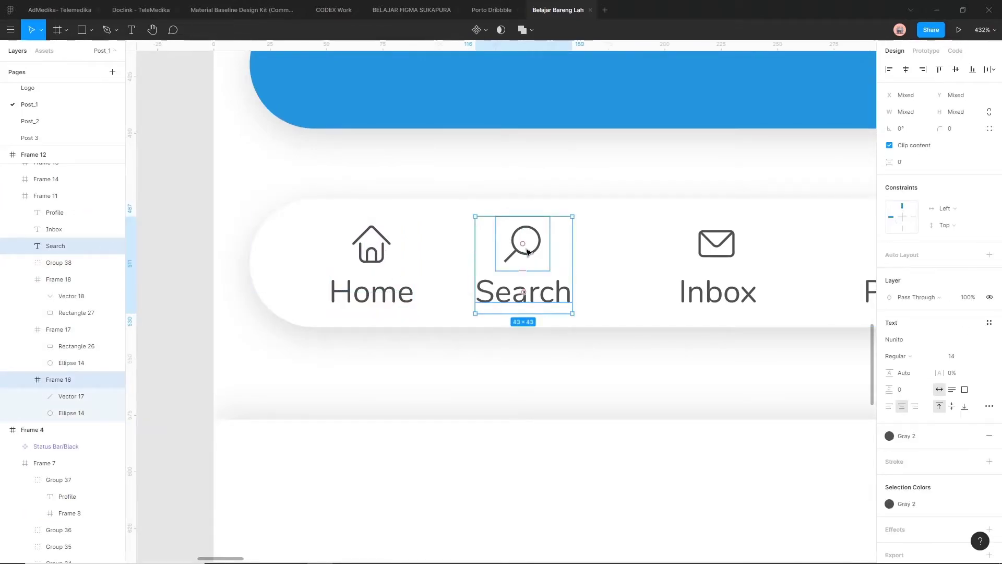
# Group the Inbox label with its envelope icon and the Profile label with its person icon
pyautogui.hscroll(5, 651, 340)
pyautogui.click(418, 293)
pyautogui.keyDown('shift'); pyautogui.click(453, 252); pyautogui.keyUp('shift')
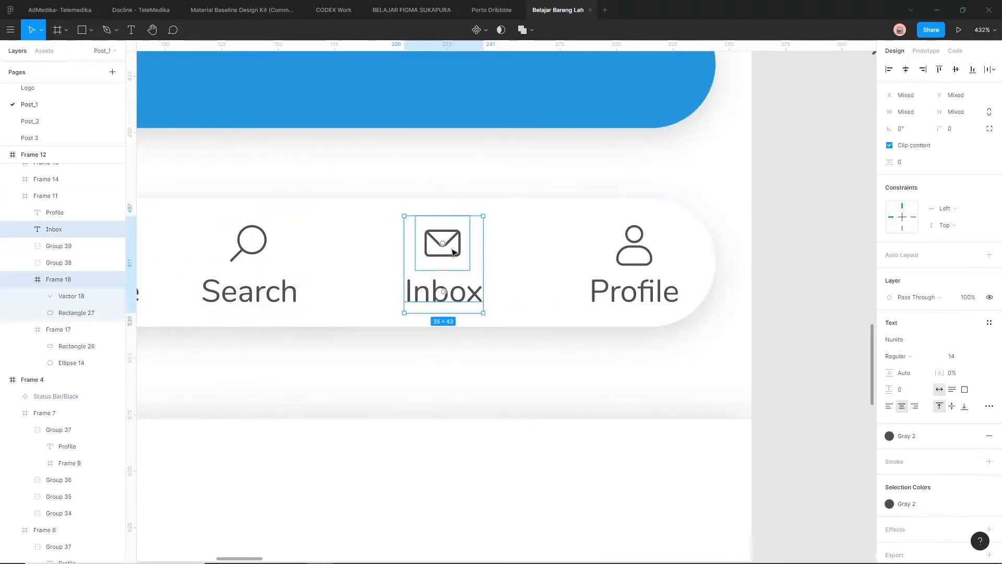
pyautogui.hotkey('ctrl', 'g')
pyautogui.click(660, 300)
pyautogui.keyDown('shift'); pyautogui.click(632, 249); pyautogui.keyUp('shift')
pyautogui.hotkey('ctrl', 'g')
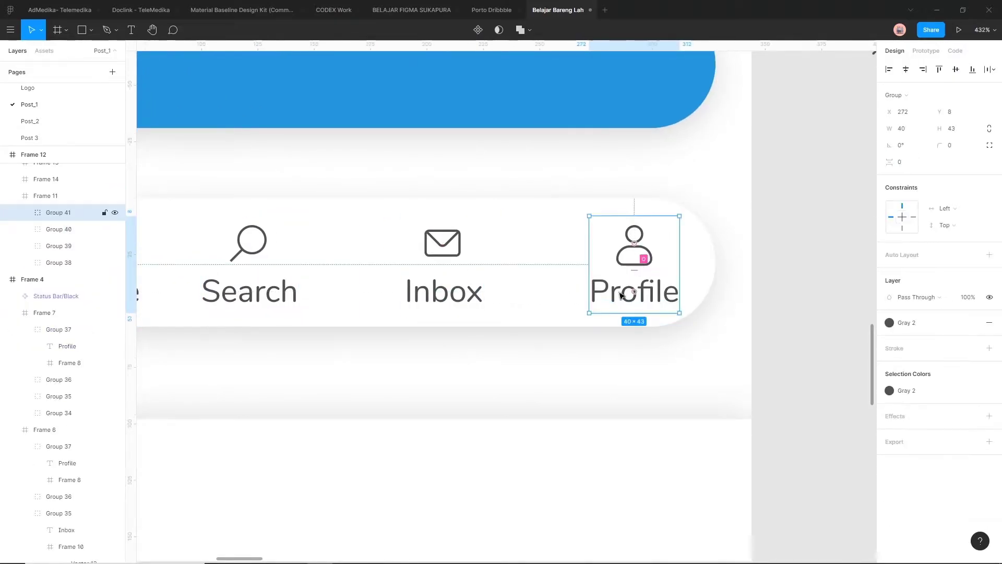
# Distribute the four icon-and-label groups evenly across the white bar with a horizontal spacing of 42
pyautogui.scroll(-5, 503, 383)
pyautogui.scroll(2, 445, 360)
pyautogui.click(445, 360)
pyautogui.click(344, 319)
pyautogui.doubleClick(345, 319)
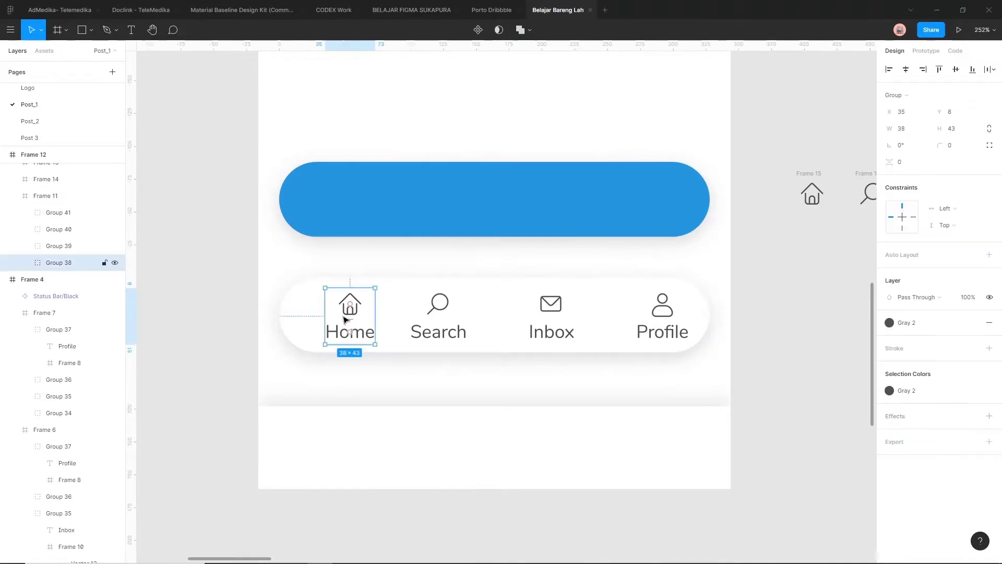
pyautogui.keyDown('shift'); pyautogui.click(421, 324); pyautogui.keyUp('shift')
pyautogui.keyDown('shift'); pyautogui.click(551, 313); pyautogui.keyUp('shift')
pyautogui.keyDown('shift'); pyautogui.click(668, 327); pyautogui.keyUp('shift')
pyautogui.scroll(3, 477, 346)
pyautogui.moveTo(766, 340)
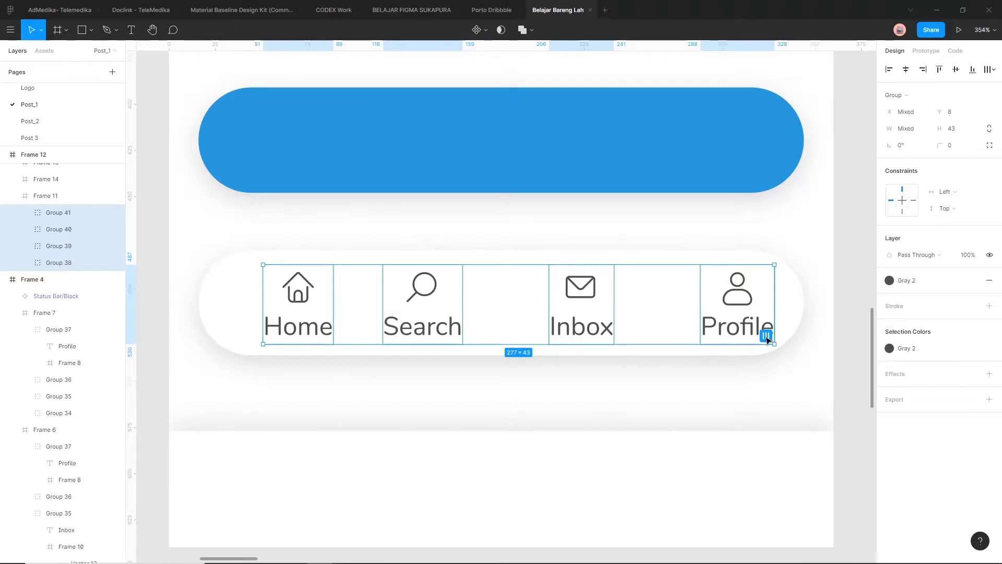
pyautogui.click(766, 338)
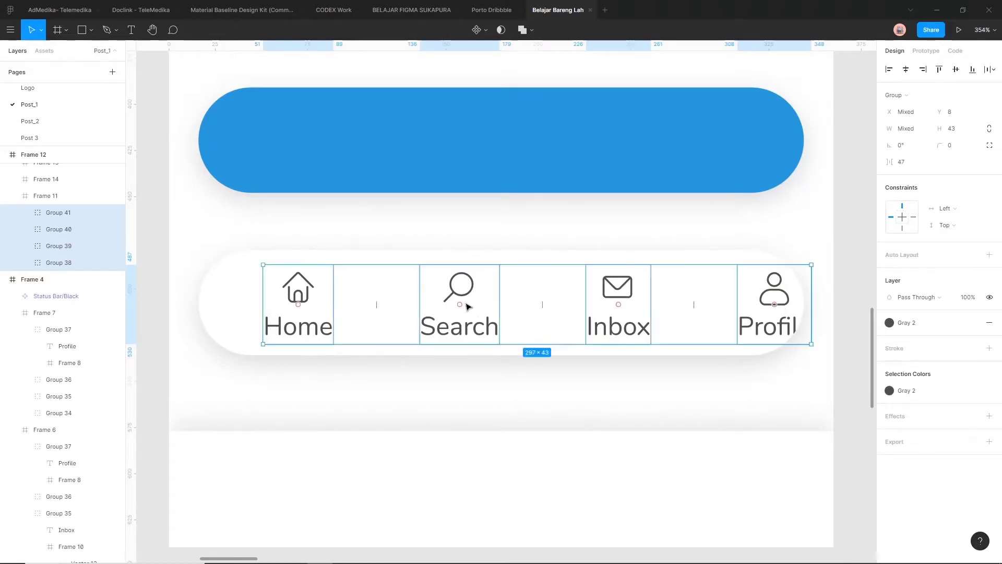
pyautogui.moveTo(697, 308); pyautogui.dragTo(670, 308)
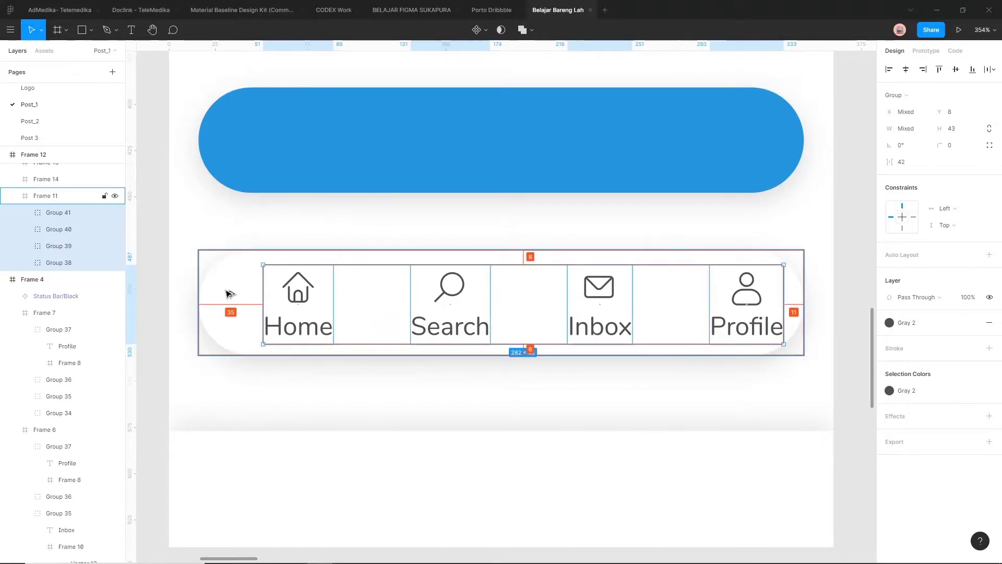
# Shift the four groups leftward to a 24 px left margin in the white bar and set their spacing to 41
pyautogui.press('Left')
pyautogui.press('Left')
pyautogui.press('Left')
pyautogui.press('Left')
pyautogui.press('Left')
pyautogui.press('Left')
pyautogui.press('Left')
pyautogui.press('Left')
pyautogui.press('Left')
pyautogui.press('Left')
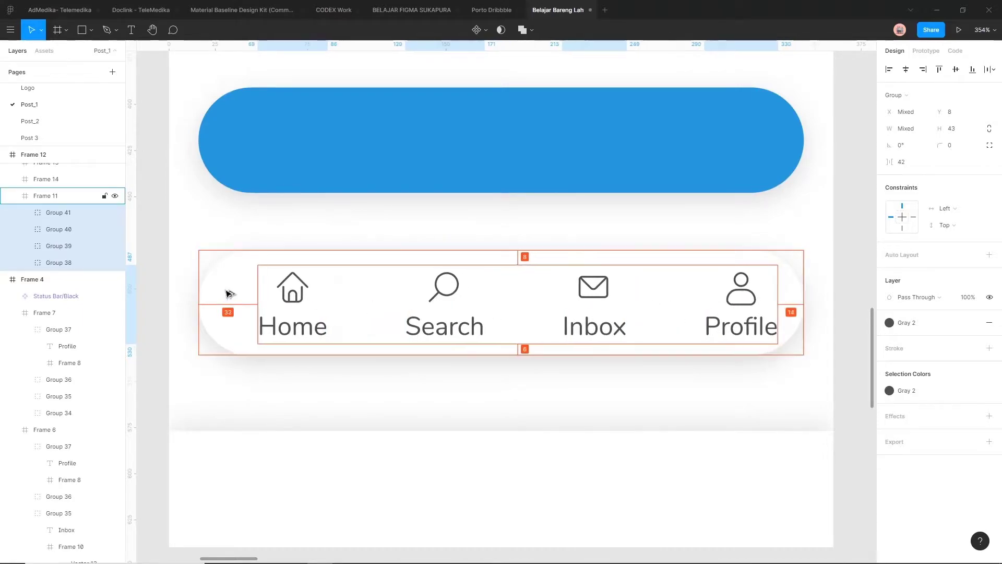
pyautogui.press('Left')
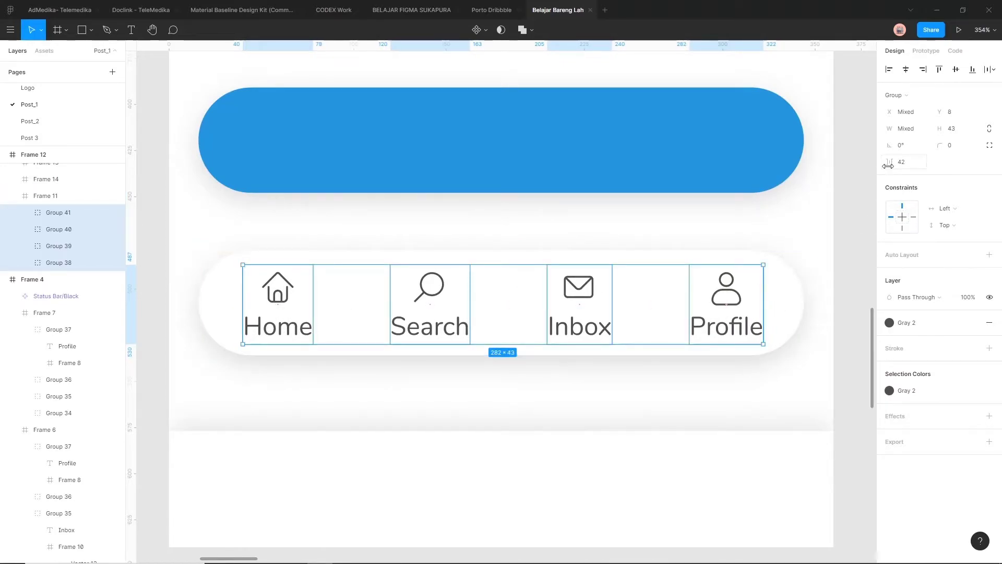
pyautogui.moveTo(889, 166); pyautogui.dragTo(881, 163)
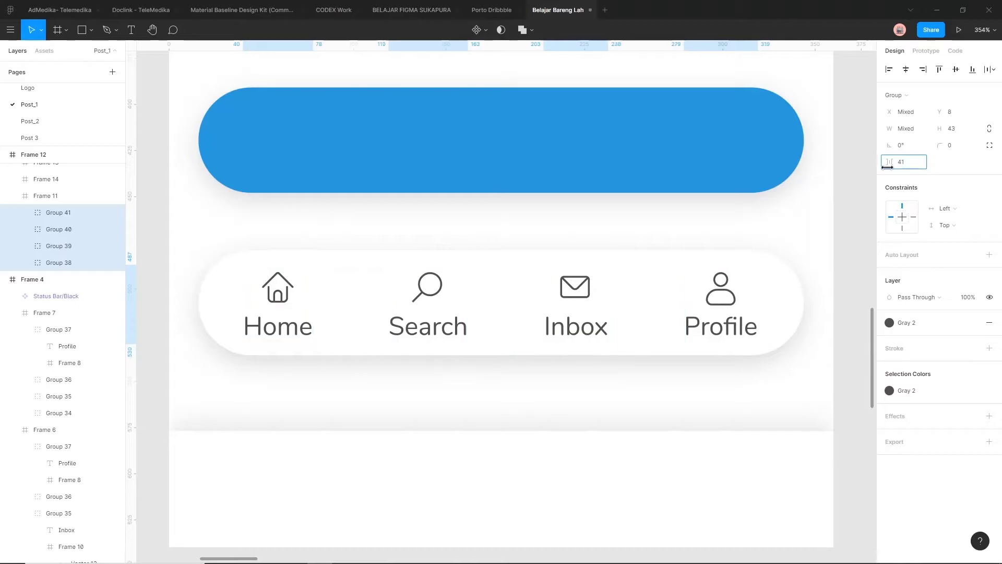
# Nudge the Profile group rightward to X 264 and the Inbox group 1 px rightward in the white bar
pyautogui.click(825, 259)
pyautogui.click(737, 294)
pyautogui.moveTo(737, 295); pyautogui.dragTo(740, 295)
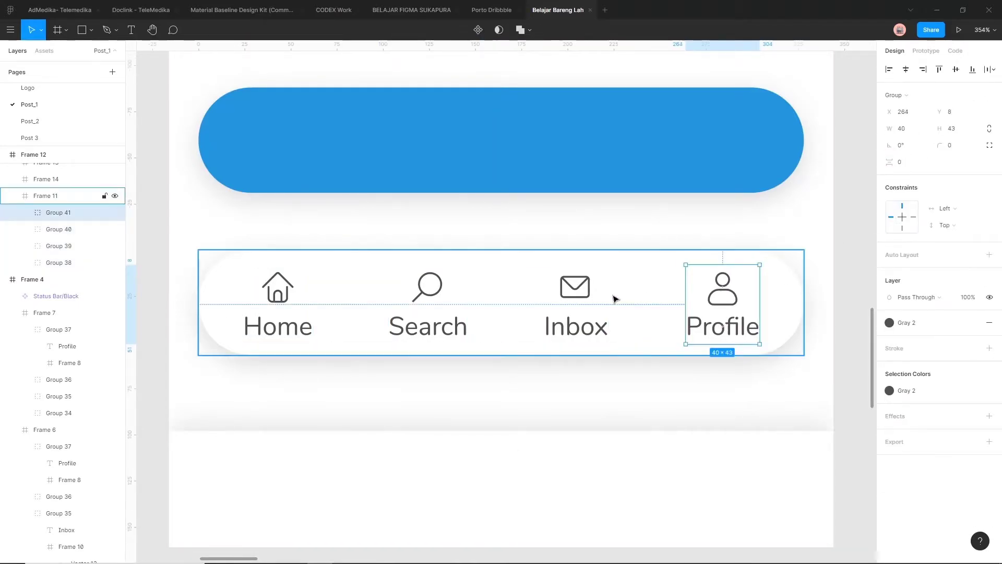
pyautogui.click(583, 296)
pyautogui.moveTo(583, 297); pyautogui.dragTo(584, 297)
pyautogui.click(574, 407)
# Measure the margins between the four navigation groups and the edges of the white bar
pyautogui.scroll(-5, 574, 397)
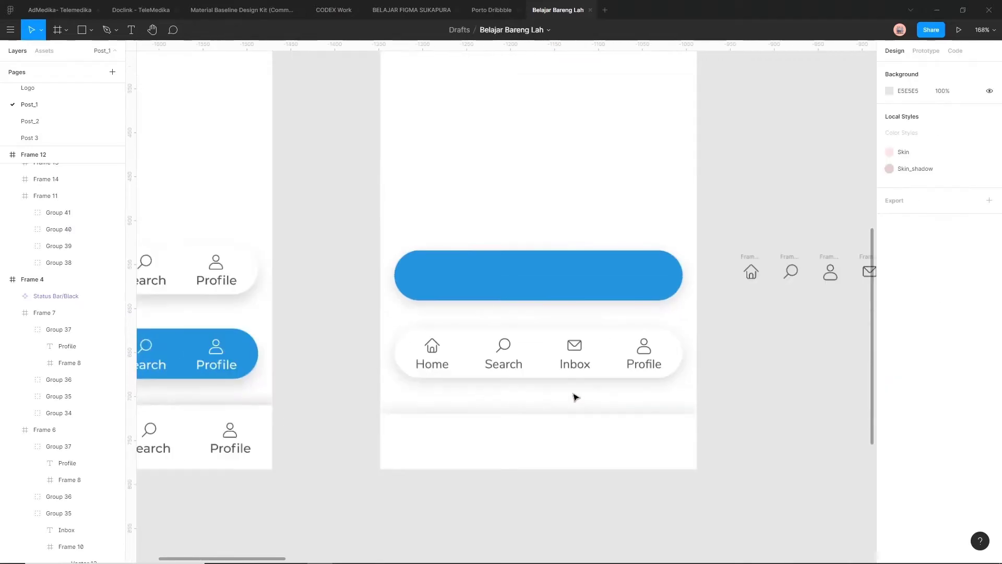
pyautogui.scroll(3, 552, 380)
pyautogui.click(550, 380)
pyautogui.click(384, 339)
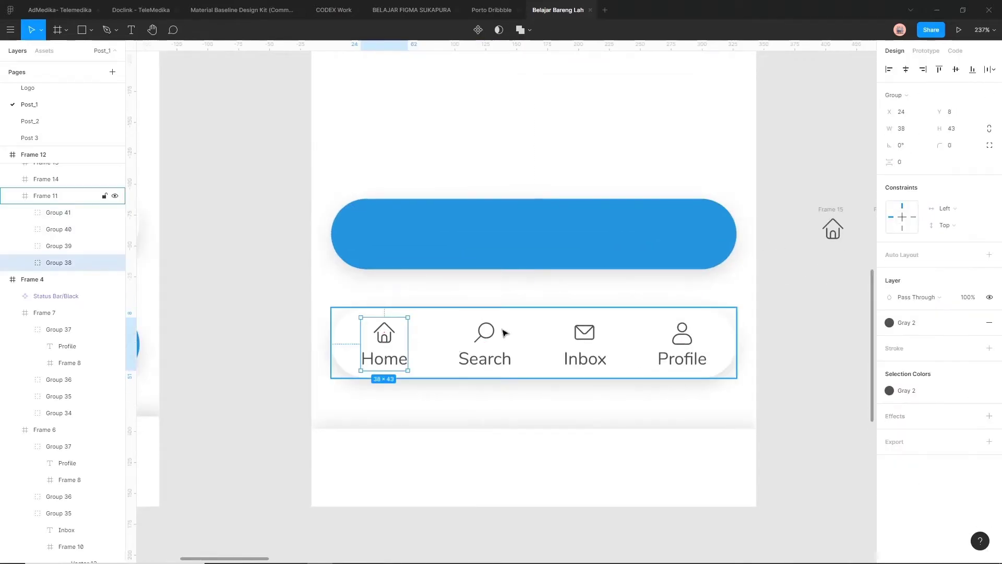
pyautogui.keyDown('shift'); pyautogui.click(502, 332); pyautogui.keyUp('shift')
pyautogui.keyDown('shift'); pyautogui.click(585, 339); pyautogui.keyUp('shift')
pyautogui.keyDown('shift'); pyautogui.click(681, 340); pyautogui.keyUp('shift')
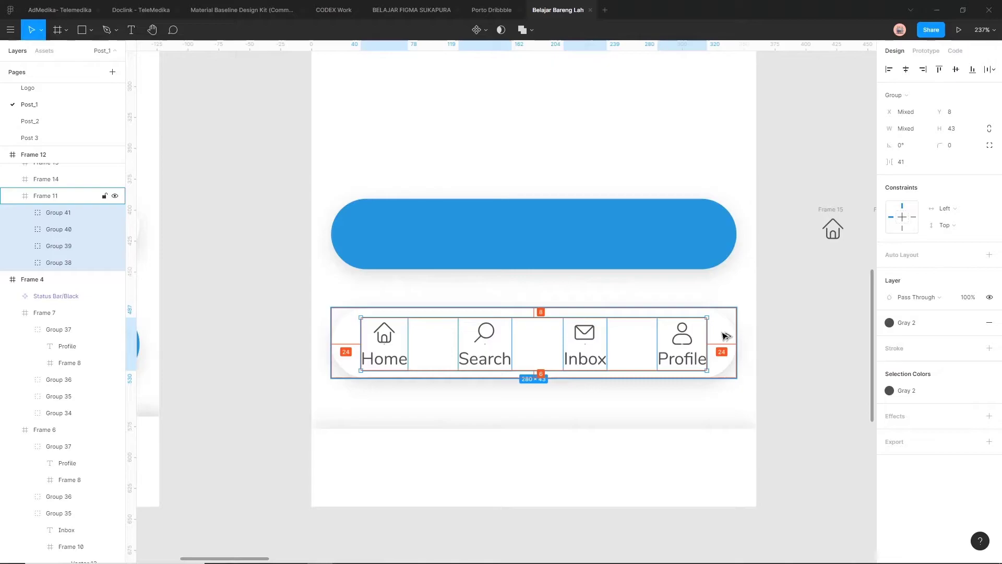
# Extend the bottom edge of the white bar downward to a frame height of 59
pyautogui.scroll(3, 588, 277)
pyautogui.click(593, 280)
pyautogui.scroll(4, 494, 380)
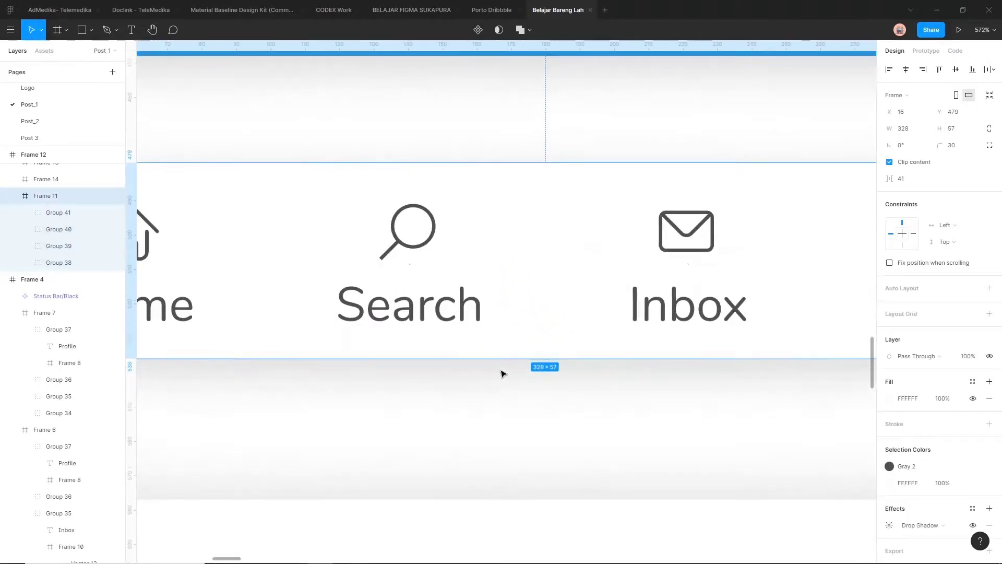
pyautogui.press('alt')
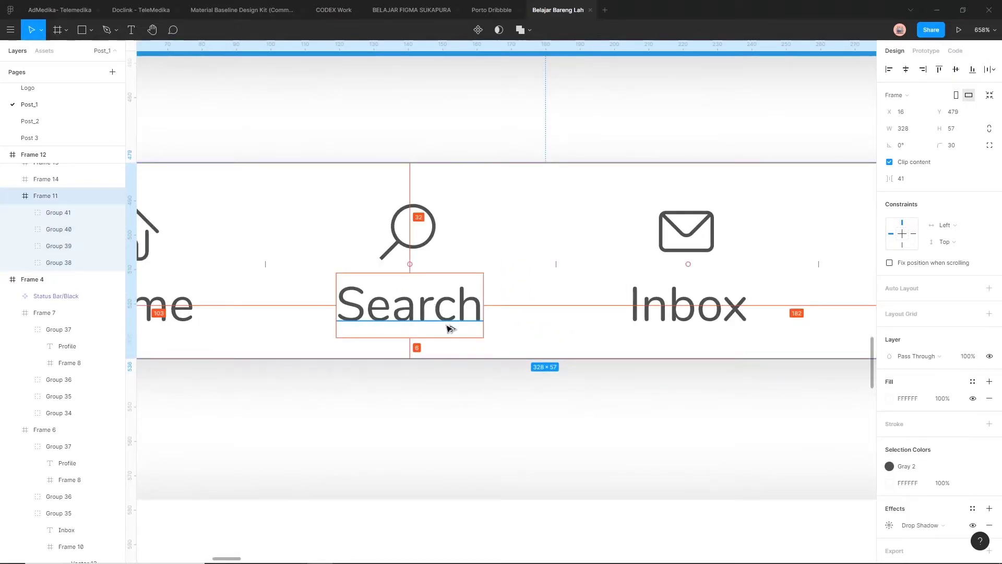
pyautogui.scroll(5, 466, 359)
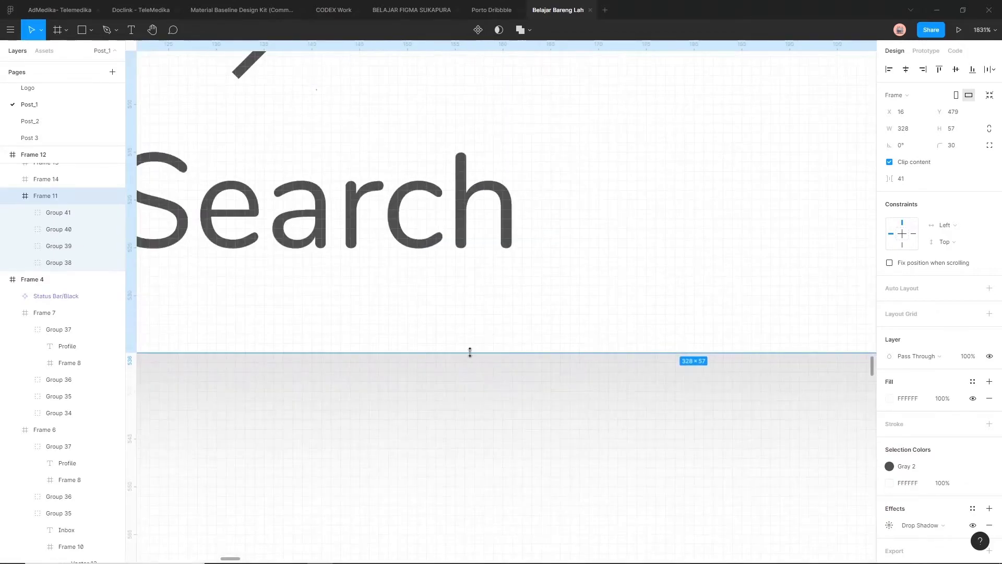
pyautogui.moveTo(471, 352); pyautogui.dragTo(467, 370)
pyautogui.scroll(-8, 467, 370)
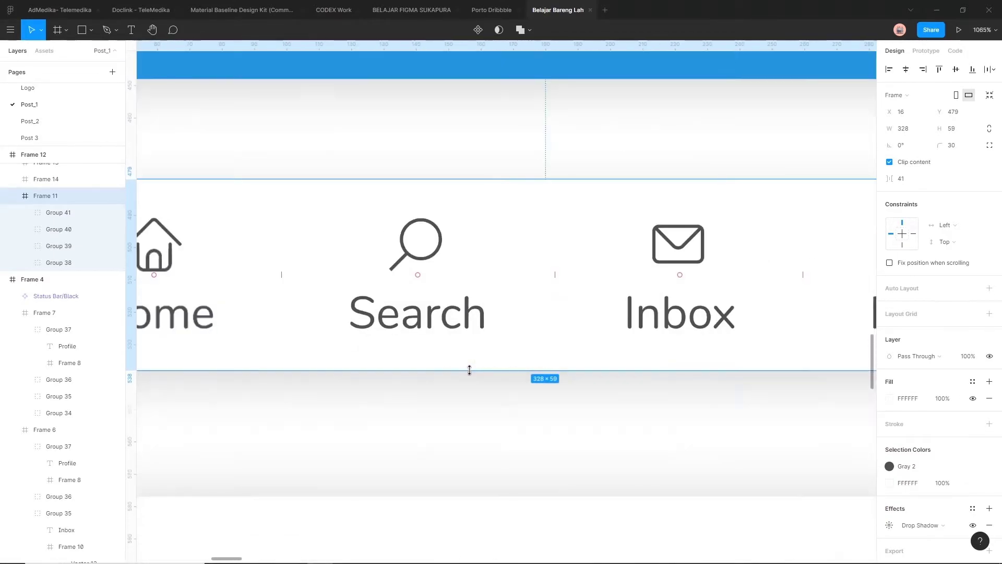
# Check the margins around the four navigation groups again within the resized white bar
pyautogui.click(458, 349)
pyautogui.keyDown('shift'); pyautogui.click(556, 334); pyautogui.keyUp('shift')
pyautogui.keyDown('shift'); pyautogui.click(661, 326); pyautogui.keyUp('shift')
pyautogui.keyDown('shift'); pyautogui.click(336, 330); pyautogui.keyUp('shift')
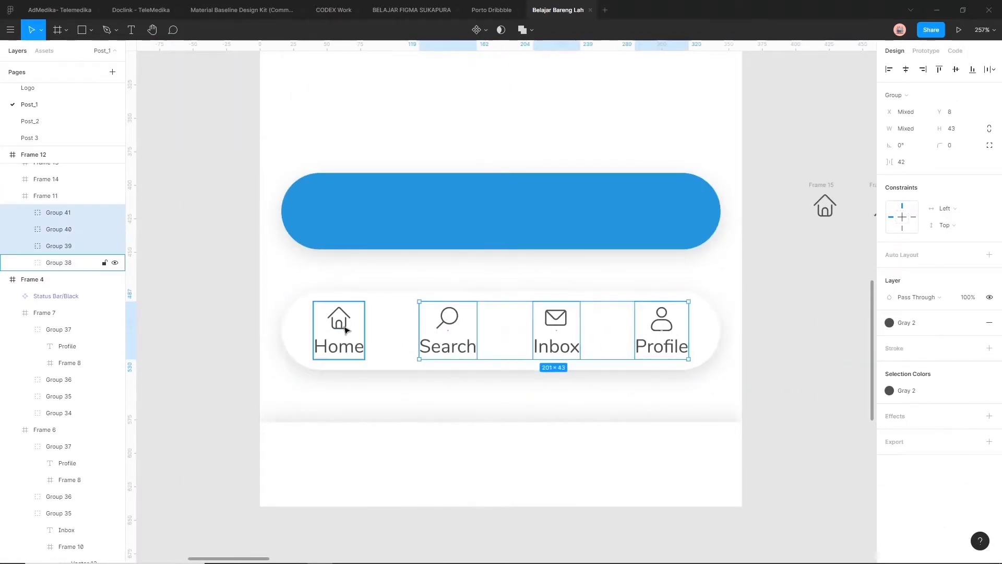
pyautogui.press('alt')
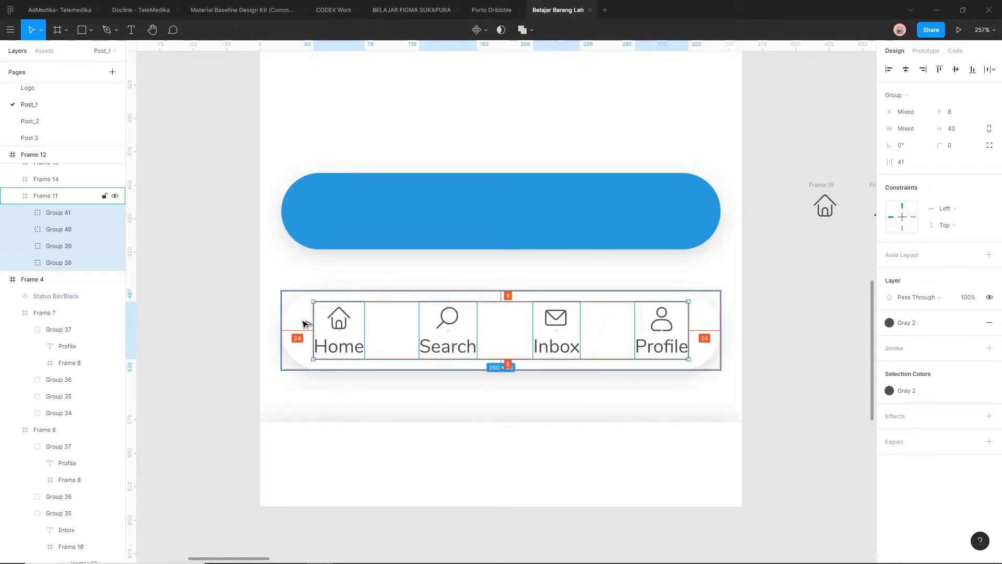
pyautogui.click(281, 391)
# Set the blue bar's height to 59 to match the white bar
pyautogui.click(380, 315)
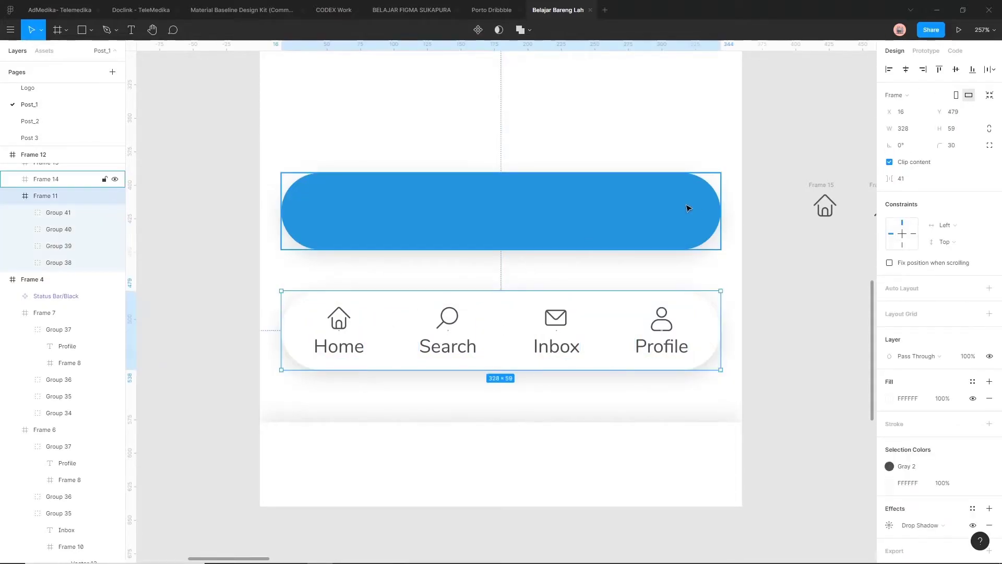
pyautogui.click(691, 208)
pyautogui.click(958, 131)
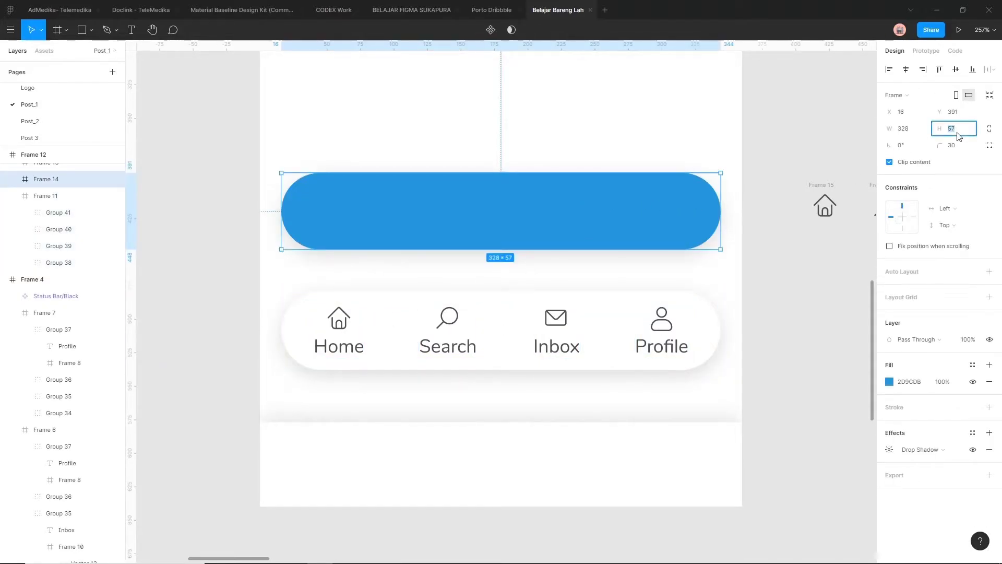
pyautogui.write('59')
pyautogui.press('Return')
pyautogui.click(857, 254)
pyautogui.scroll(-4, 798, 291)
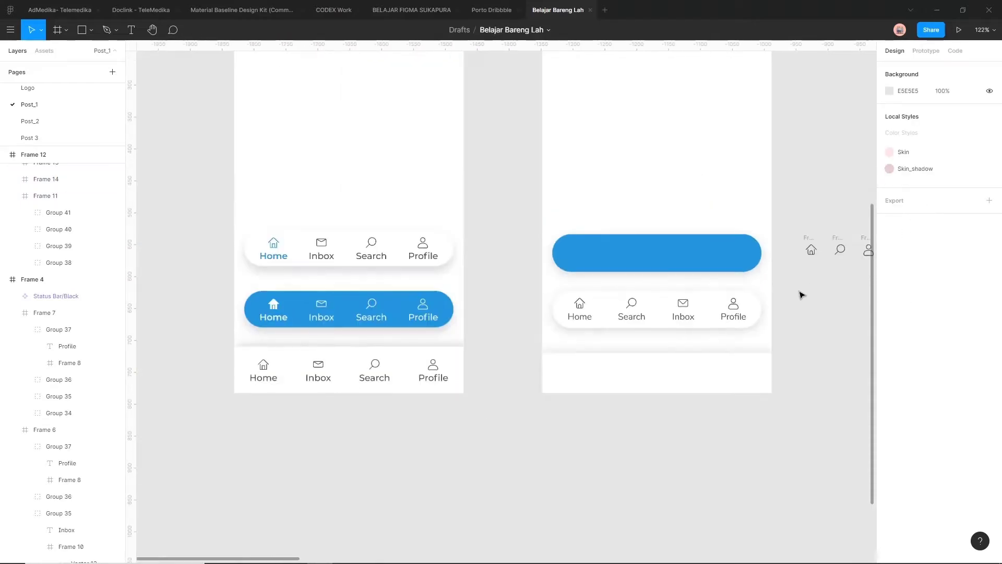
pyautogui.moveTo(800, 291); pyautogui.dragTo(638, 336)
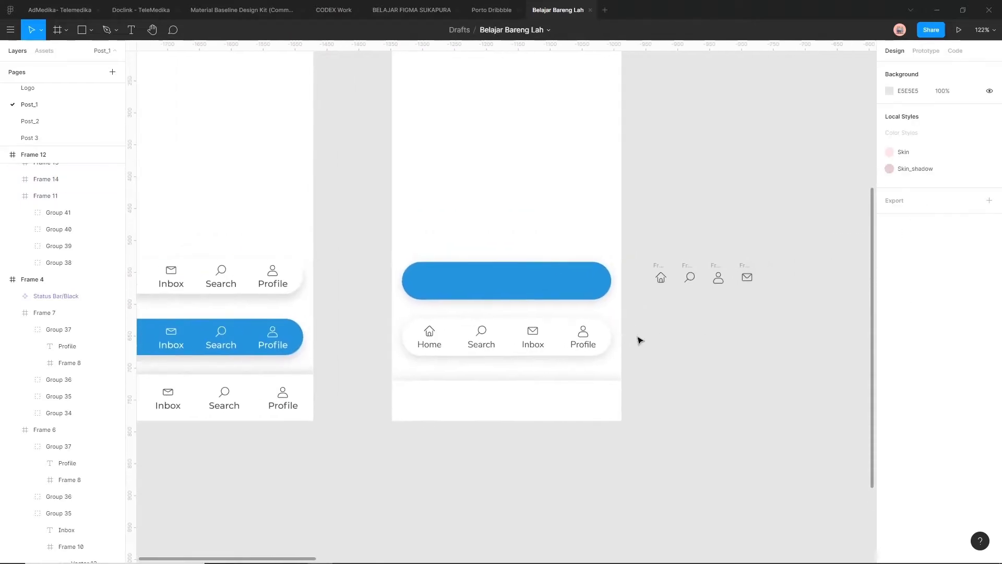
pyautogui.doubleClick(431, 338)
pyautogui.scroll(3, 431, 344)
pyautogui.keyDown('shift'); pyautogui.click(520, 334); pyautogui.keyUp('shift')
pyautogui.keyDown('shift'); pyautogui.click(609, 337); pyautogui.keyUp('shift')
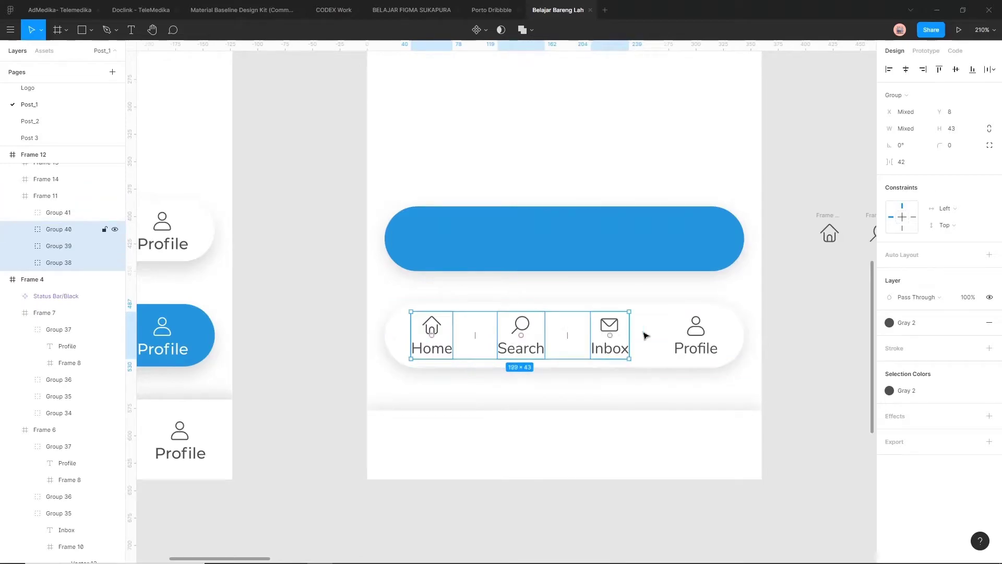
pyautogui.press('Escape')
# Copy the Home, Search, Inbox and Profile groups from the white bar and paste them into the blue bar
pyautogui.click(698, 331)
pyautogui.keyDown('shift'); pyautogui.click(608, 332); pyautogui.keyUp('shift')
pyautogui.keyDown('shift'); pyautogui.click(520, 332); pyautogui.keyUp('shift')
pyautogui.keyDown('shift'); pyautogui.click(440, 333); pyautogui.keyUp('shift')
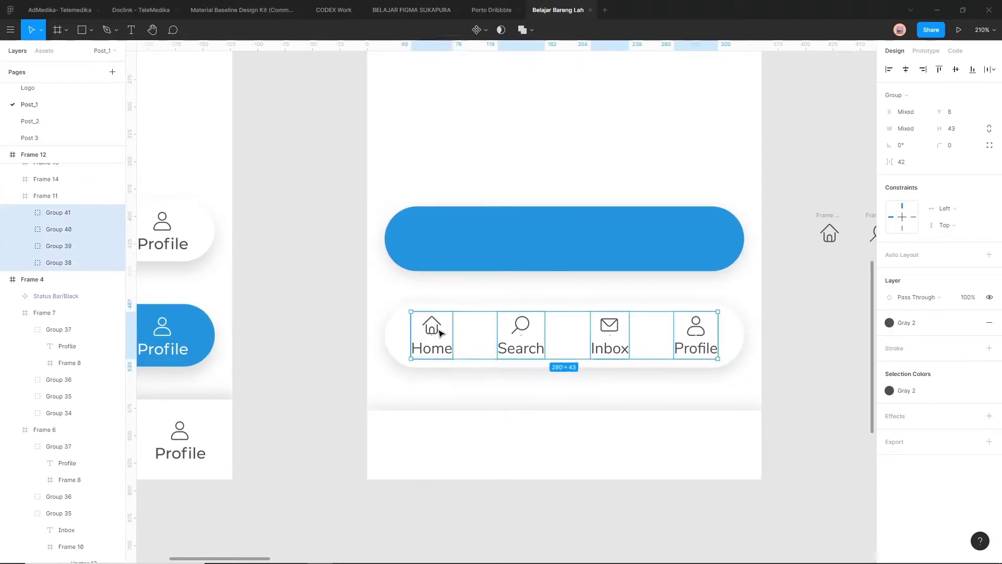
pyautogui.click(476, 238)
pyautogui.scroll(5, 505, 242)
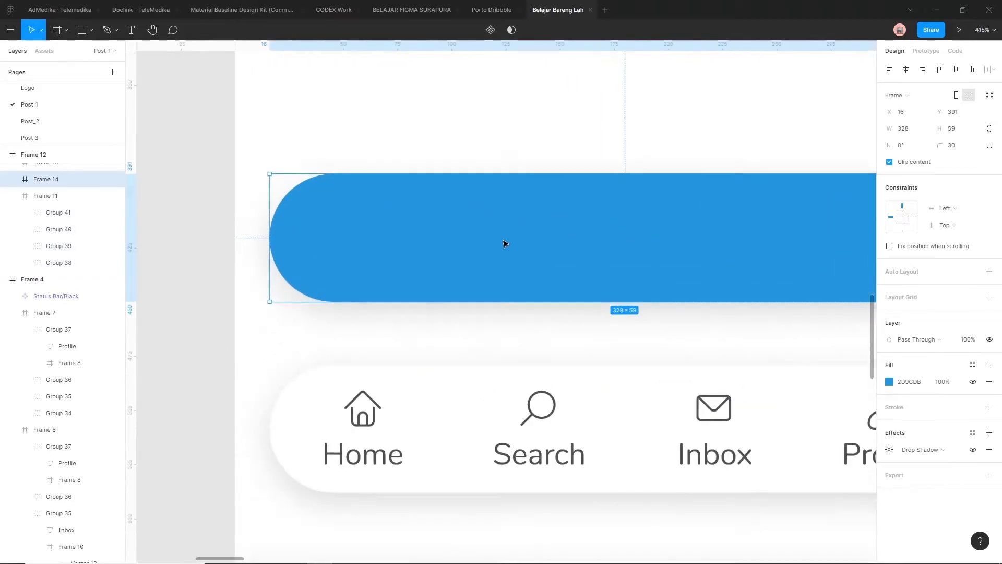
pyautogui.hotkey('ctrl', 'v')
pyautogui.hscroll(2, 580, 251)
pyautogui.scroll(-4, 578, 259)
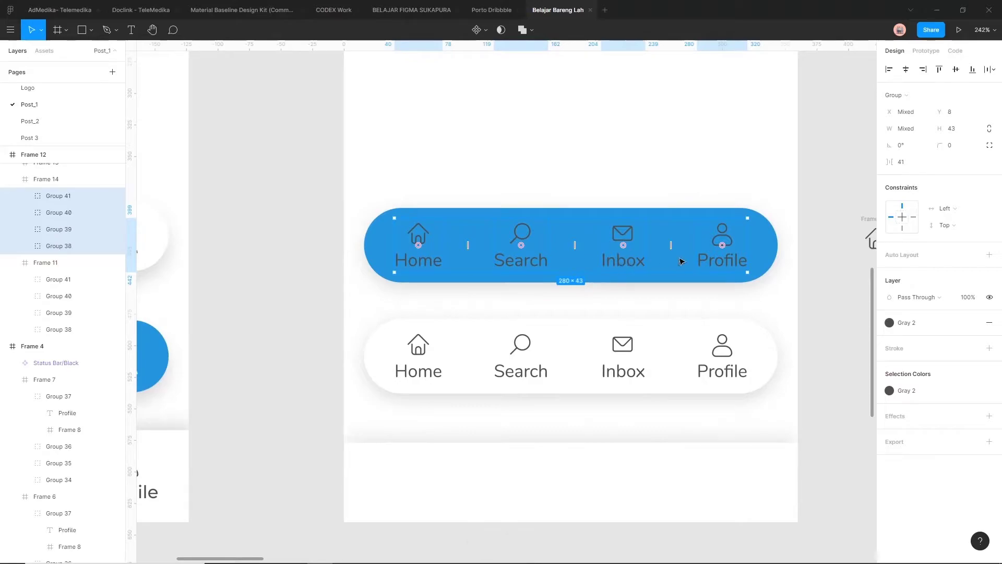
pyautogui.hscroll(2, 762, 266)
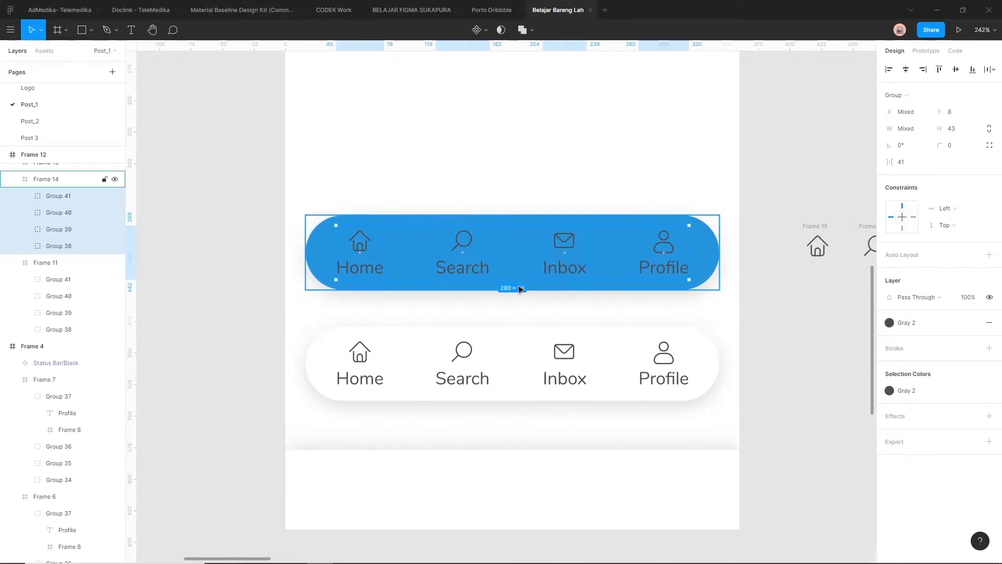
pyautogui.keyDown('ctrl'); pyautogui.scroll(2, 271, 265); pyautogui.keyUp('ctrl')
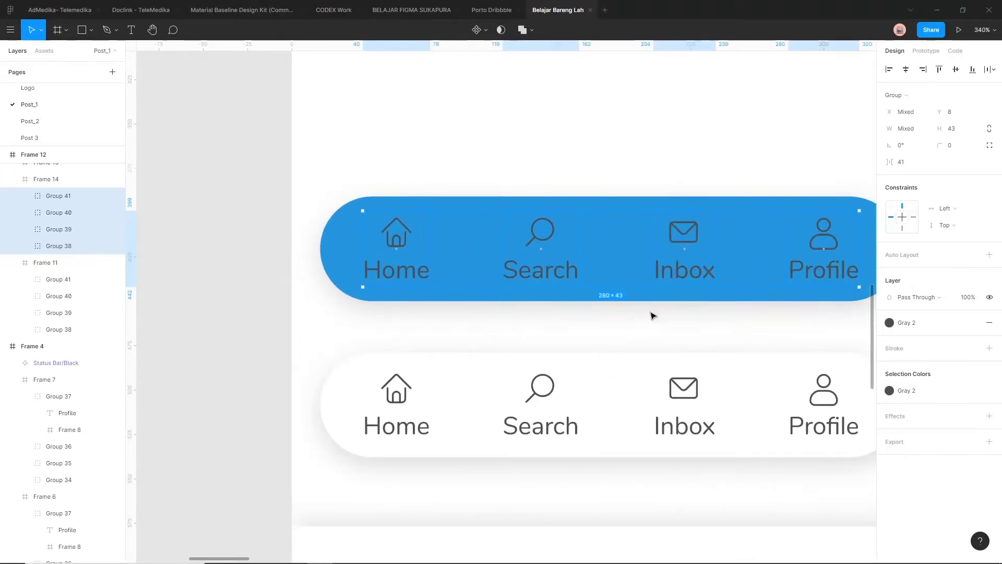
# Detach the Gray 2 style from the blue bar's Home, Search, Inbox and Profile groups and set their colour to FFFFFF
pyautogui.keyDown('ctrl'); pyautogui.scroll(-2, 651, 313); pyautogui.keyUp('ctrl')
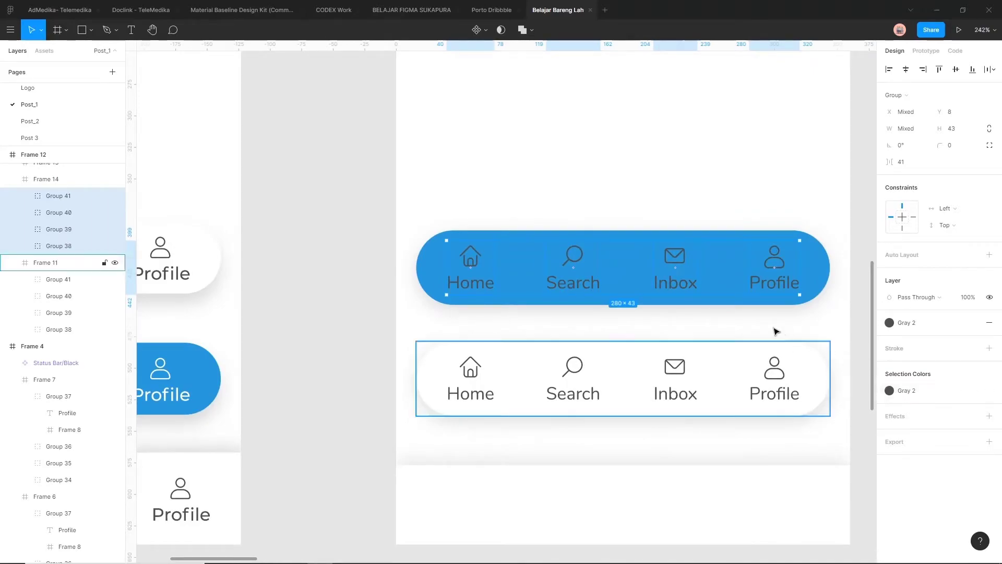
pyautogui.hscroll(3, 792, 319)
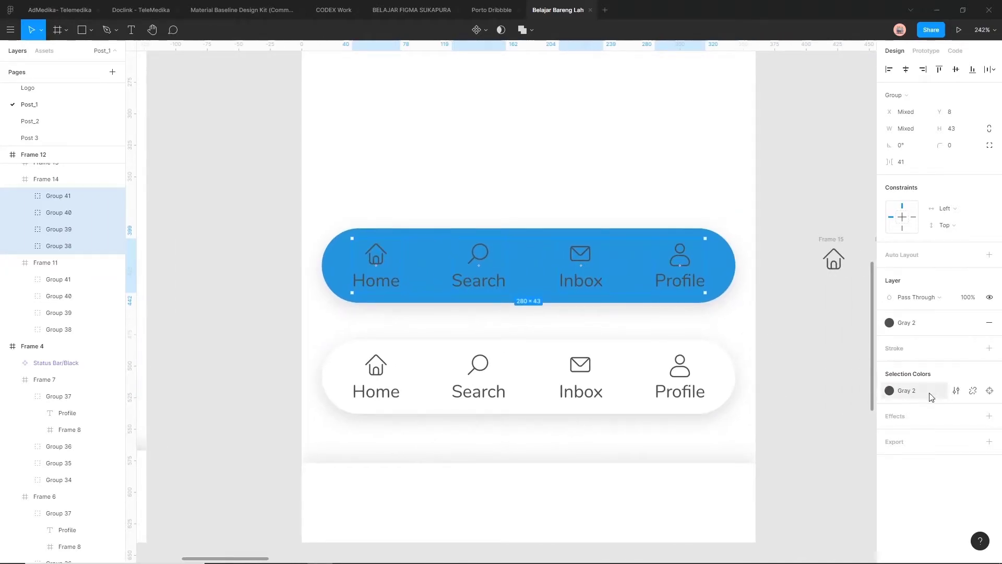
pyautogui.click(806, 339)
pyautogui.click(686, 277)
pyautogui.keyDown('shift'); pyautogui.click(593, 275); pyautogui.keyUp('shift')
pyautogui.keyDown('shift'); pyautogui.click(488, 264); pyautogui.keyUp('shift')
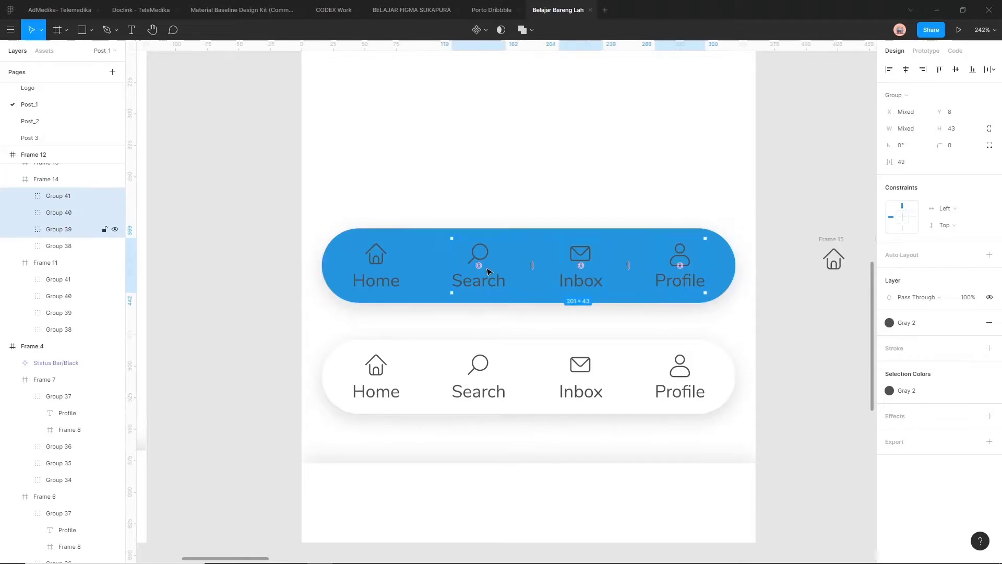
pyautogui.keyDown('shift'); pyautogui.click(390, 264); pyautogui.keyUp('shift')
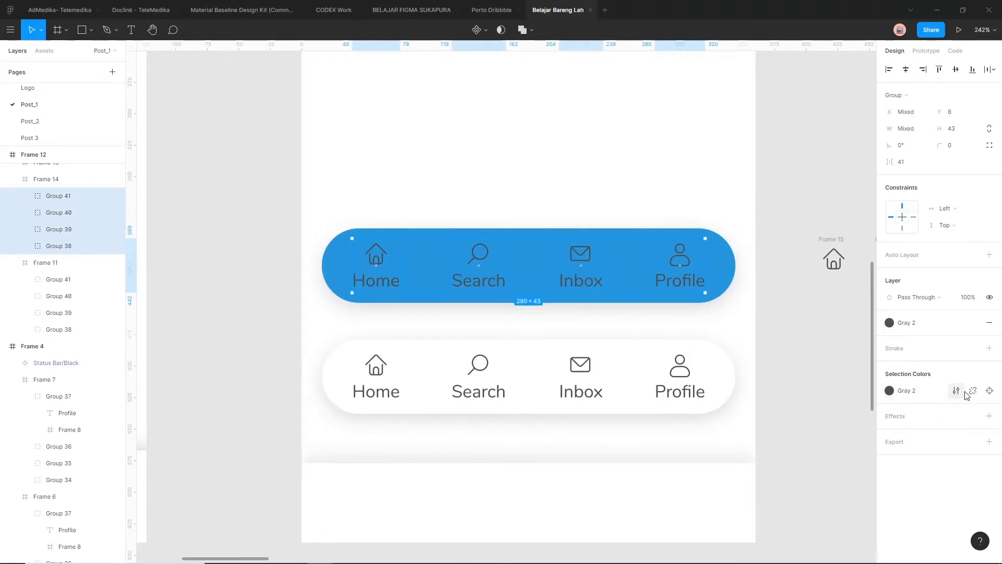
pyautogui.click(974, 392)
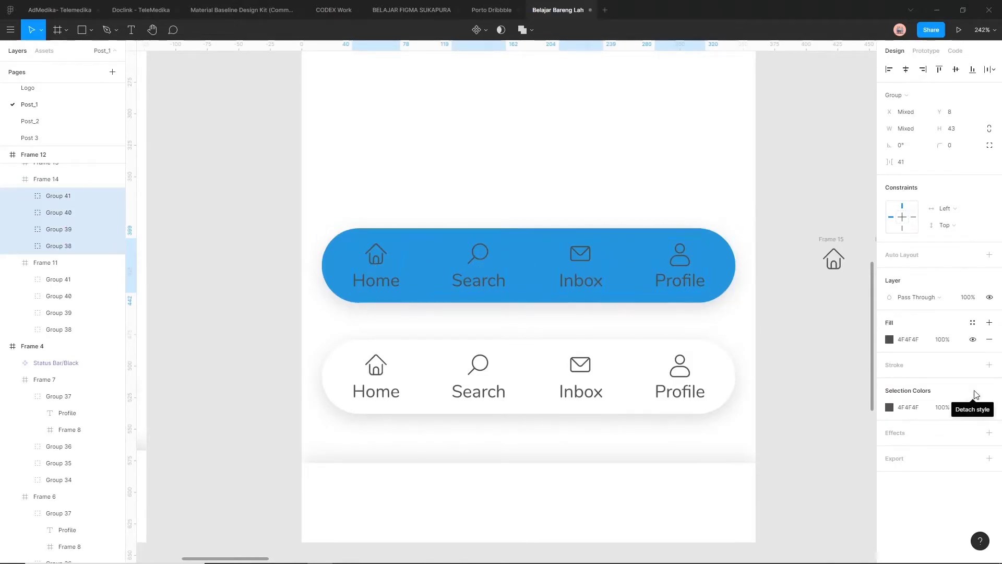
pyautogui.click(917, 410)
pyautogui.write('ffffff')
pyautogui.press('Return')
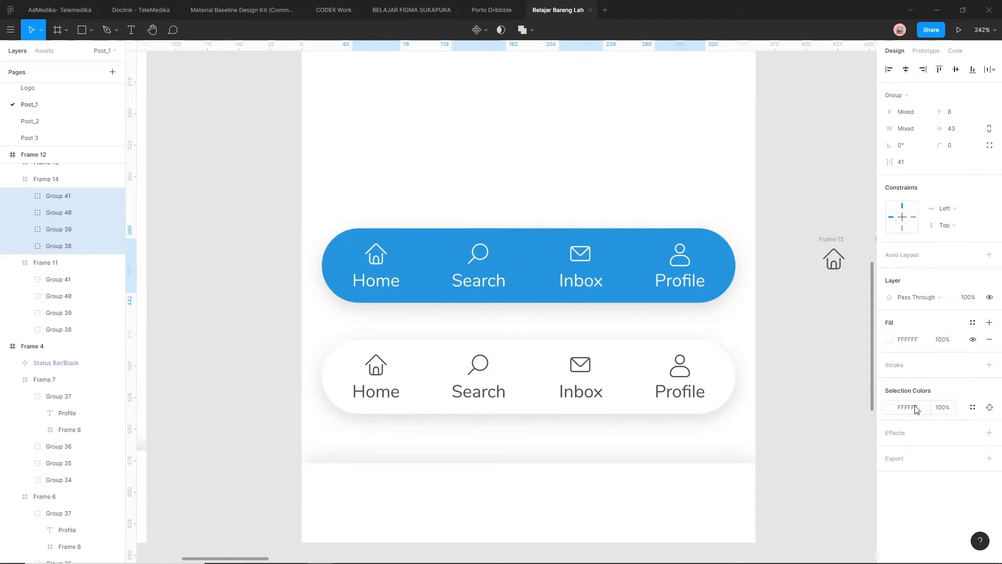
pyautogui.click(815, 355)
# Paste the four dark navigation groups into the empty full-width bar at the bottom of Frame 12 and check their margins
pyautogui.scroll(-5, 809, 357)
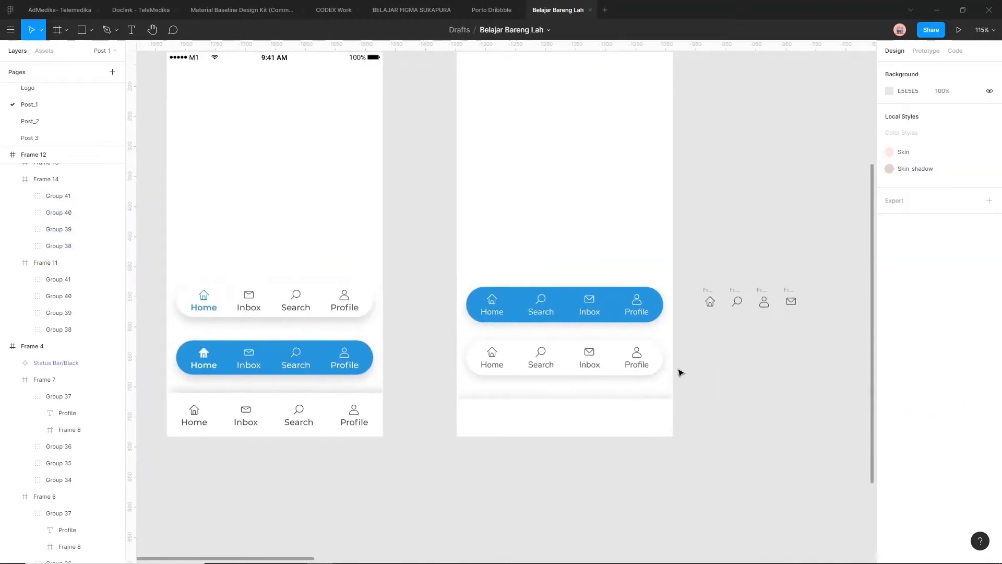
pyautogui.hscroll(3, 688, 357)
pyautogui.scroll(-1, 689, 358)
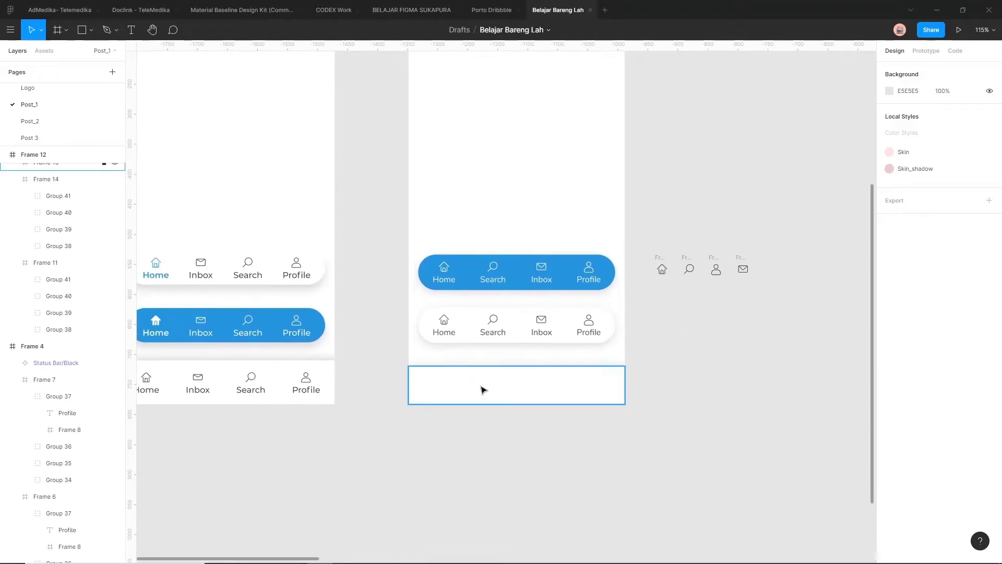
pyautogui.click(485, 394)
pyautogui.scroll(5, 509, 384)
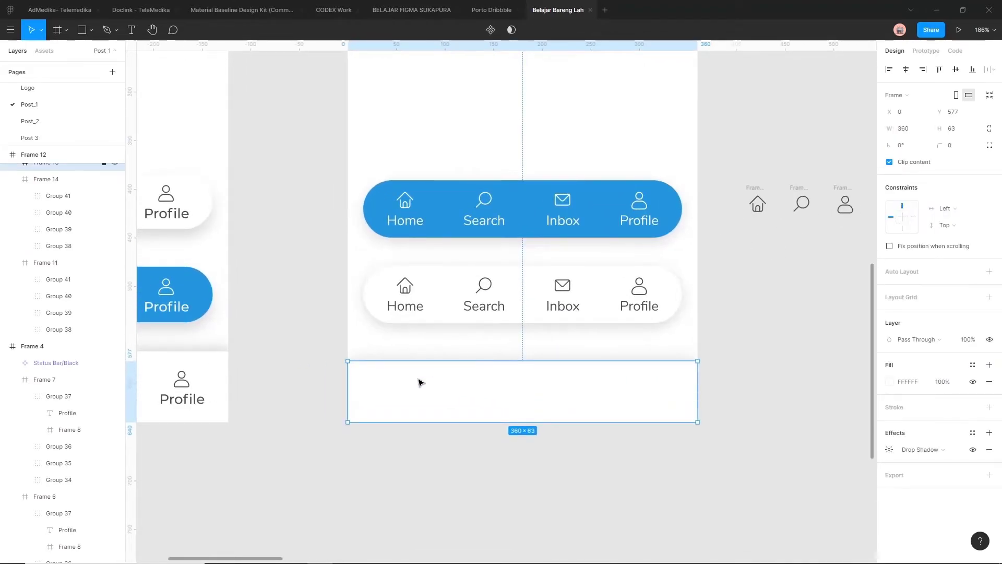
pyautogui.hotkey('ctrl', 'v')
pyautogui.press('alt')
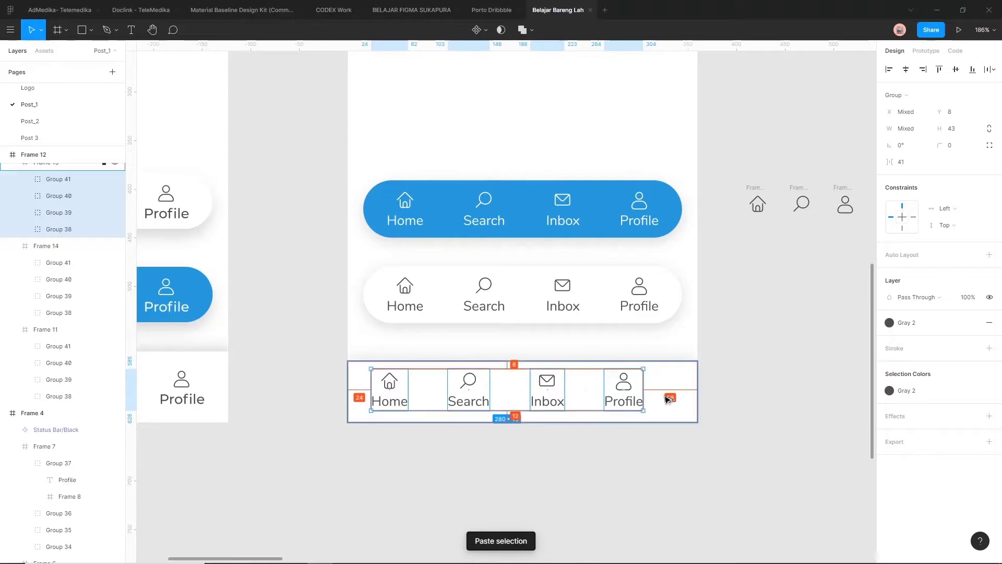
pyautogui.press('Down')
pyautogui.press('Down')
pyautogui.press('Down')
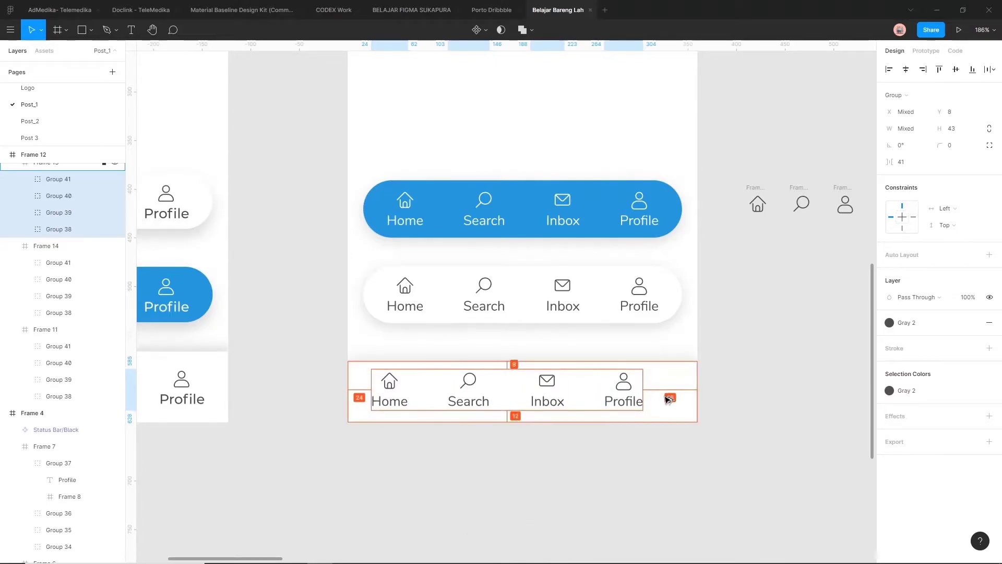
pyautogui.press('Up')
pyautogui.press('Up')
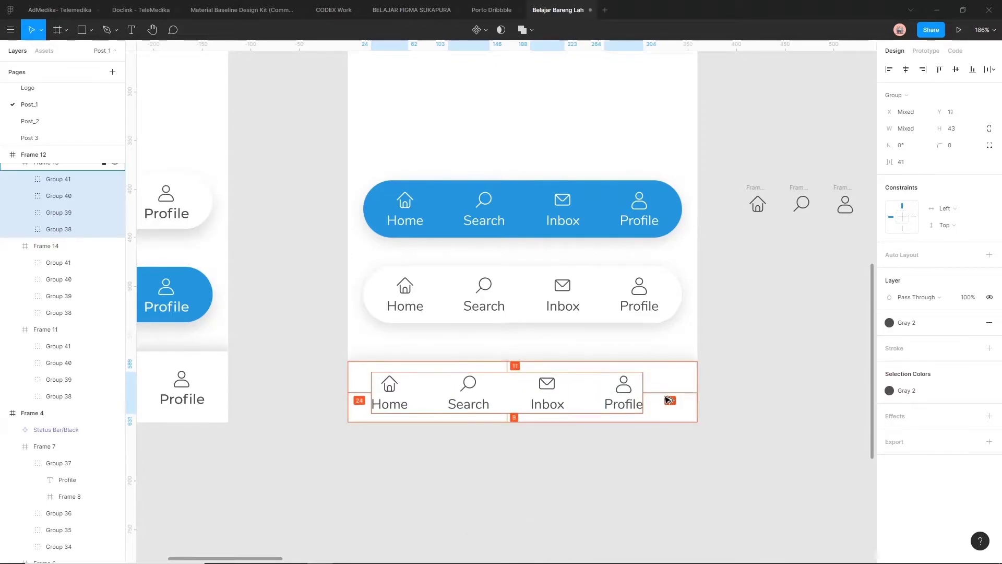
pyautogui.press('Up')
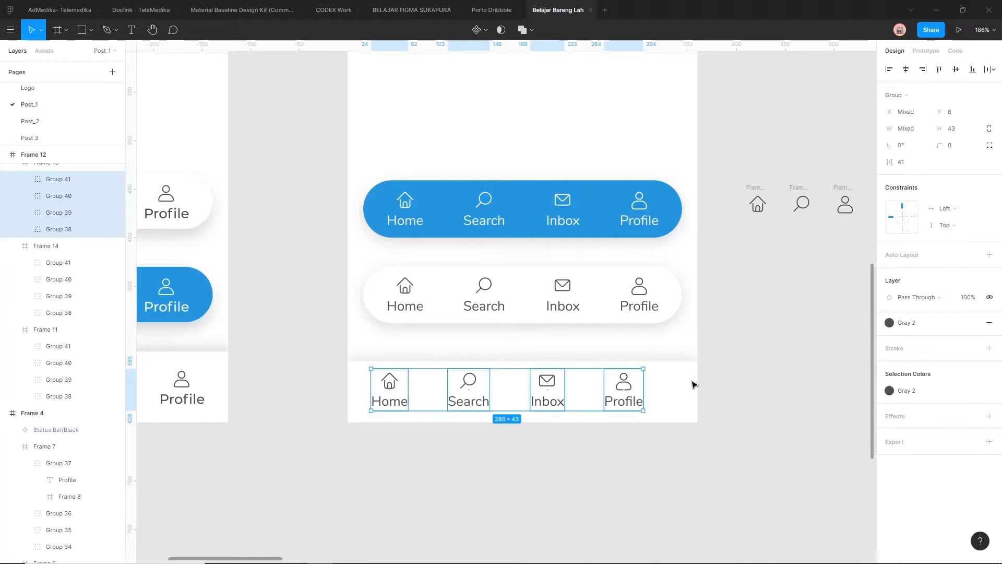
# Set the horizontal spacing between the four groups in the full-width bar to 52 and check the side margins
pyautogui.keyDown('ctrl'); pyautogui.scroll(3, 639, 405); pyautogui.keyUp('ctrl')
pyautogui.moveTo(894, 162); pyautogui.dragTo(892, 162)
pyautogui.press('alt')
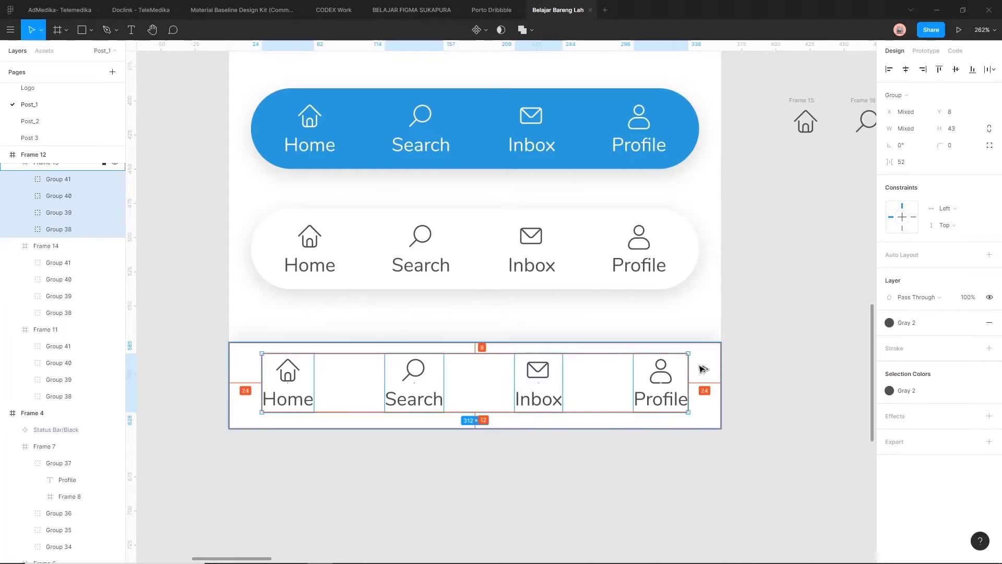
# Reduce the full-width bar's height to 59 and align it with the bottom edge of Frame 12
pyautogui.click(713, 363)
pyautogui.moveTo(511, 427); pyautogui.dragTo(510, 420)
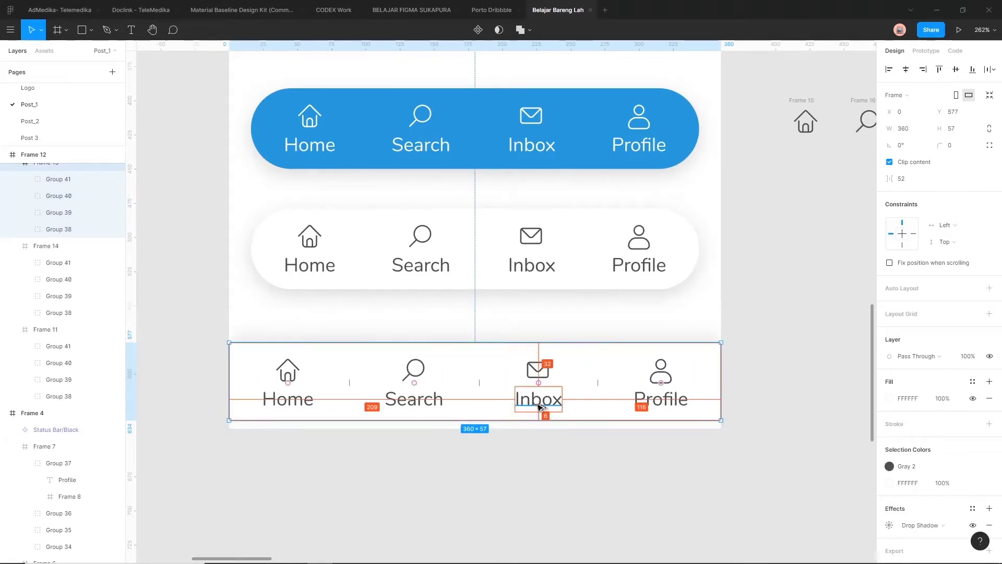
pyautogui.scroll(10, 504, 418)
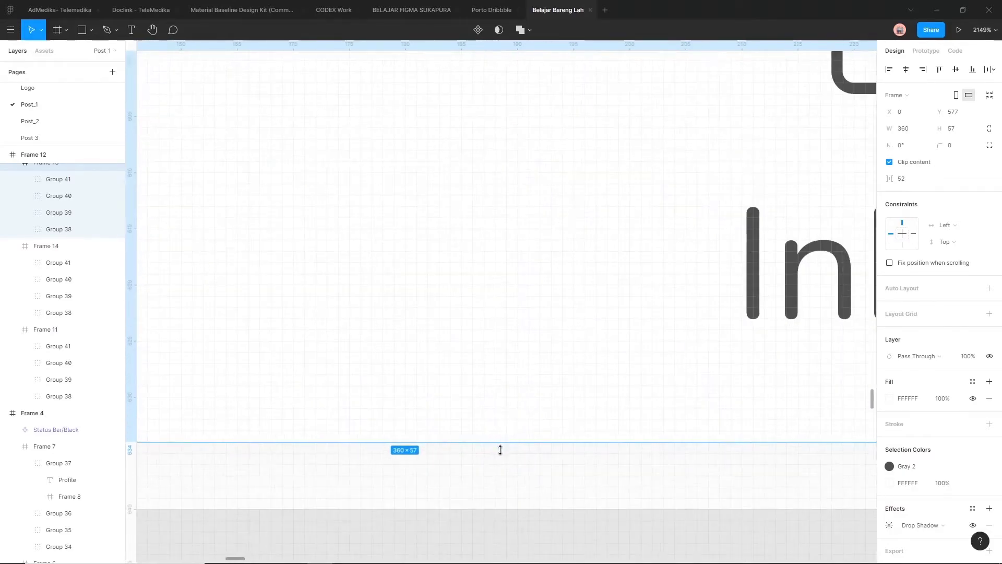
pyautogui.moveTo(500, 449); pyautogui.dragTo(499, 463)
pyautogui.scroll(-8, 516, 454)
pyautogui.scroll(-2, 605, 411)
pyautogui.click(624, 457)
pyautogui.click(655, 417)
pyautogui.click(972, 70)
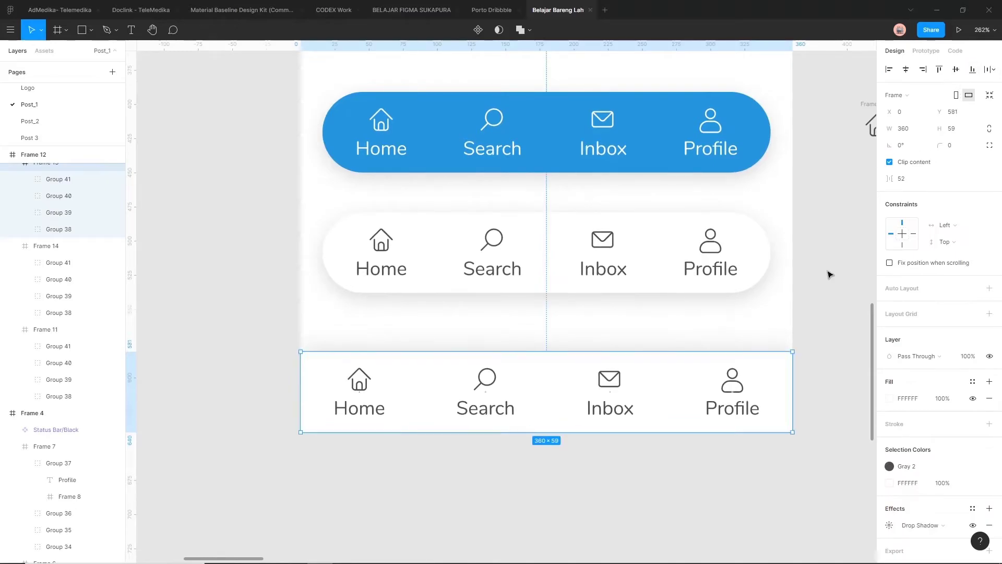
pyautogui.click(830, 274)
# Delete the four spare icon frames beside Frame 12
pyautogui.scroll(-4, 814, 293)
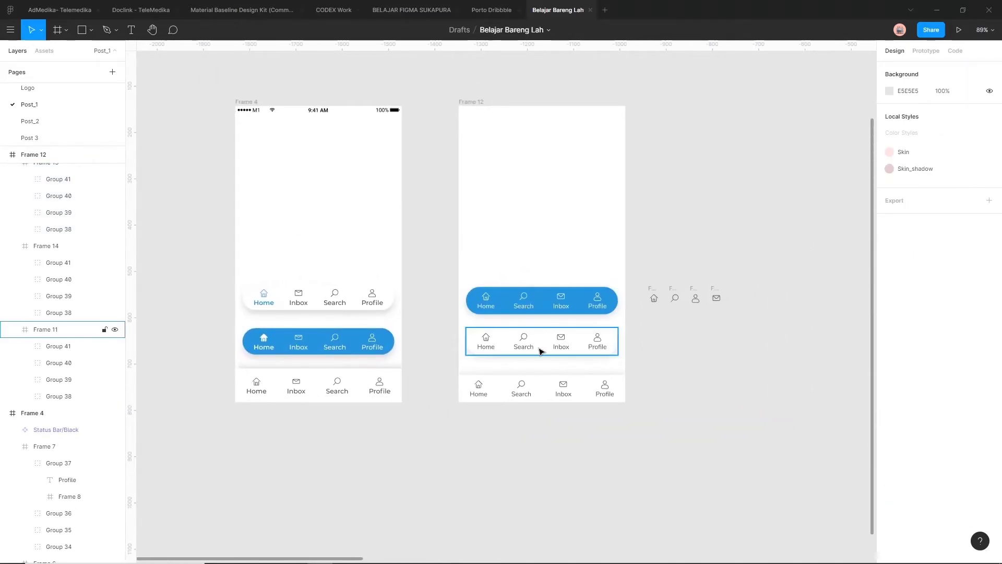
pyautogui.scroll(3, 543, 345)
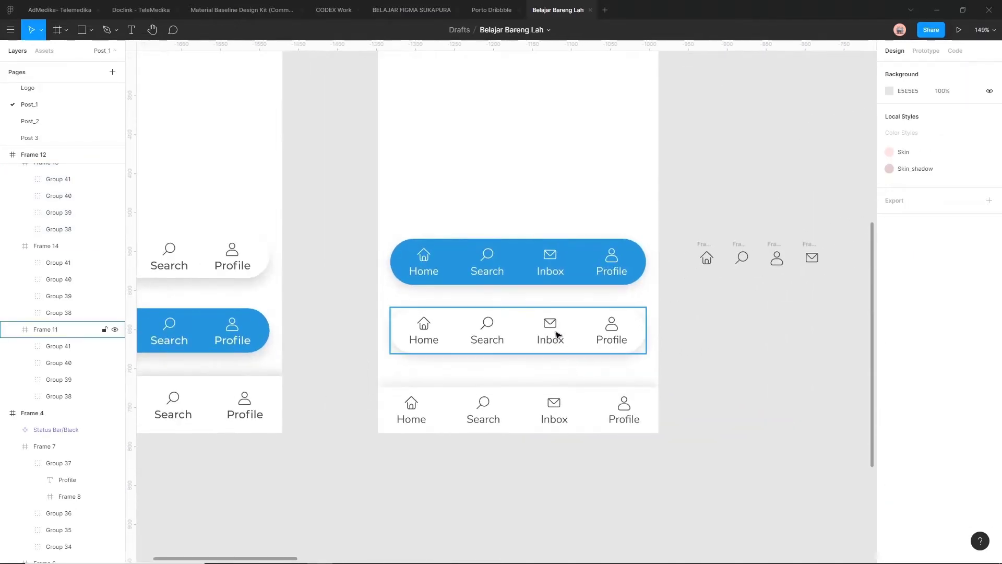
pyautogui.click(557, 334)
pyautogui.click(704, 318)
pyautogui.moveTo(686, 224); pyautogui.dragTo(839, 300)
pyautogui.press('Delete')
# Examine the blue, white and full-width navigation bars in Frame 12
pyautogui.scroll(-2, 702, 284)
pyautogui.scroll(3, 699, 285)
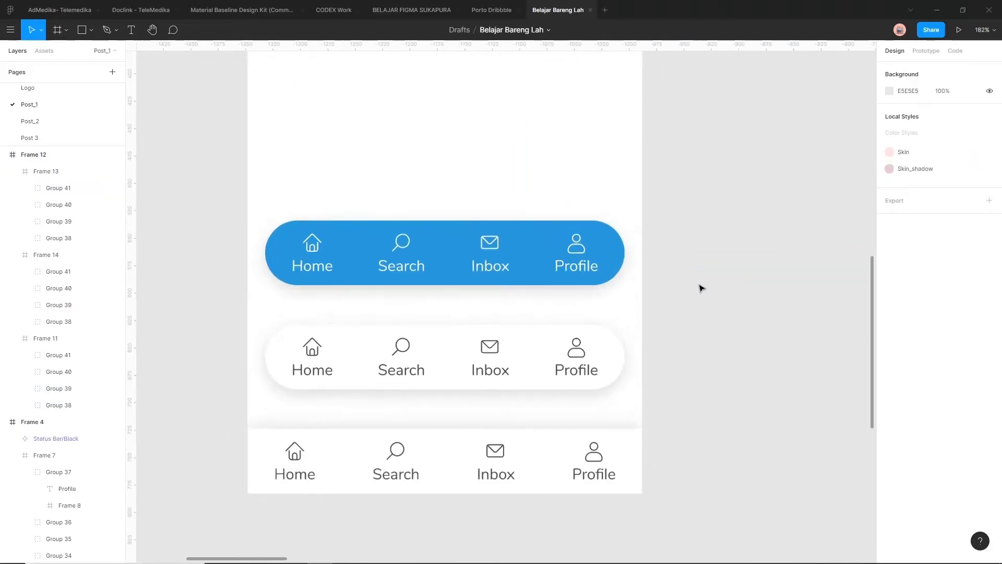
pyautogui.scroll(-2, 606, 286)
pyautogui.scroll(3, 607, 287)
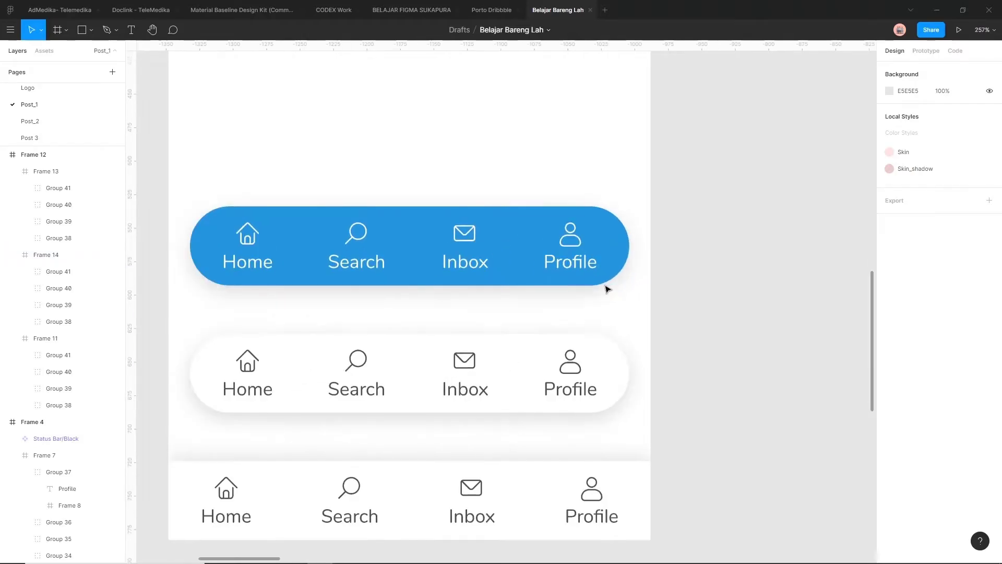
pyautogui.hscroll(2, 622, 271)
pyautogui.scroll(-3, 604, 296)
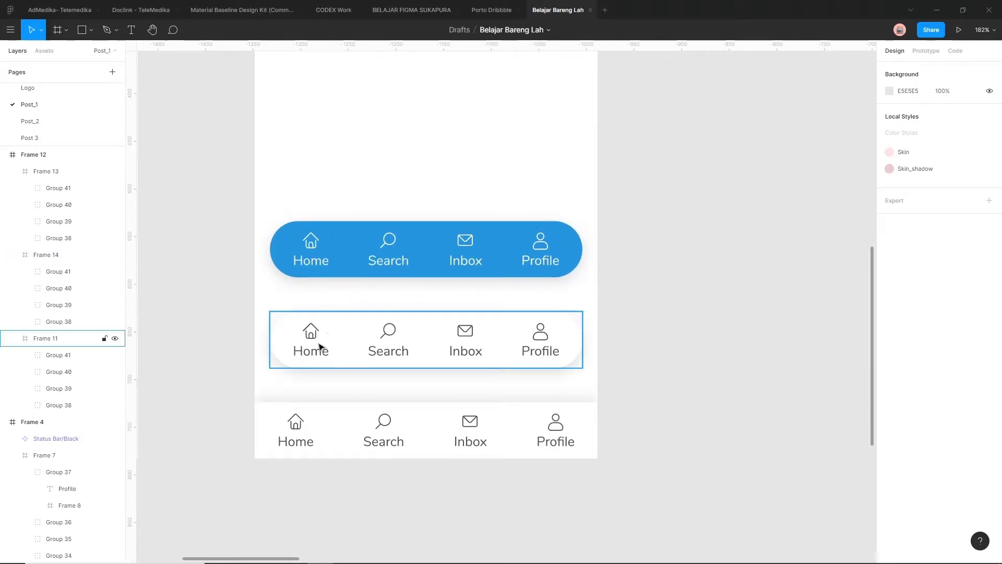
pyautogui.scroll(-5, 313, 344)
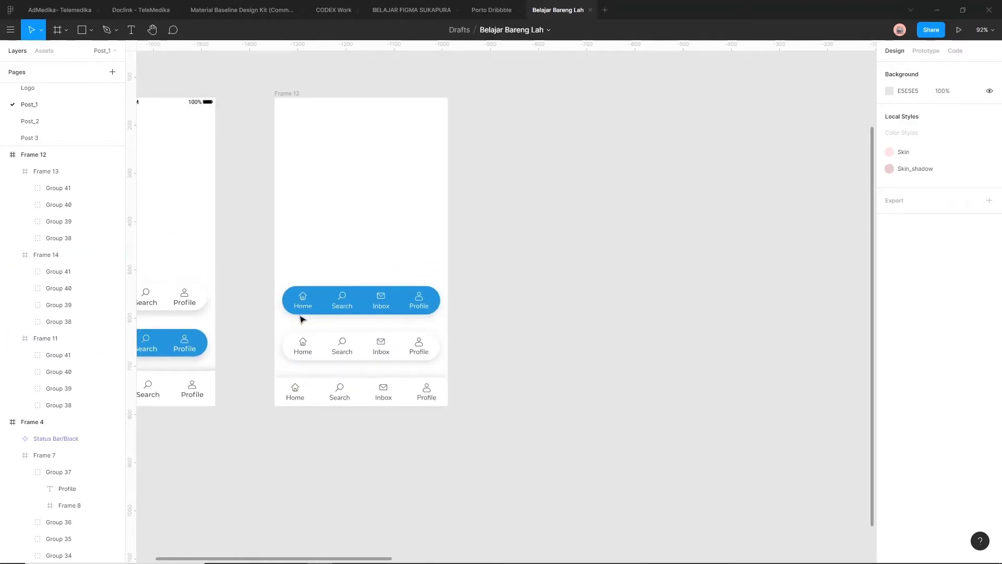
pyautogui.scroll(3, 351, 261)
pyautogui.scroll(-4, 360, 253)
pyautogui.scroll(2, 503, 279)
pyautogui.hscroll(1, 503, 279)
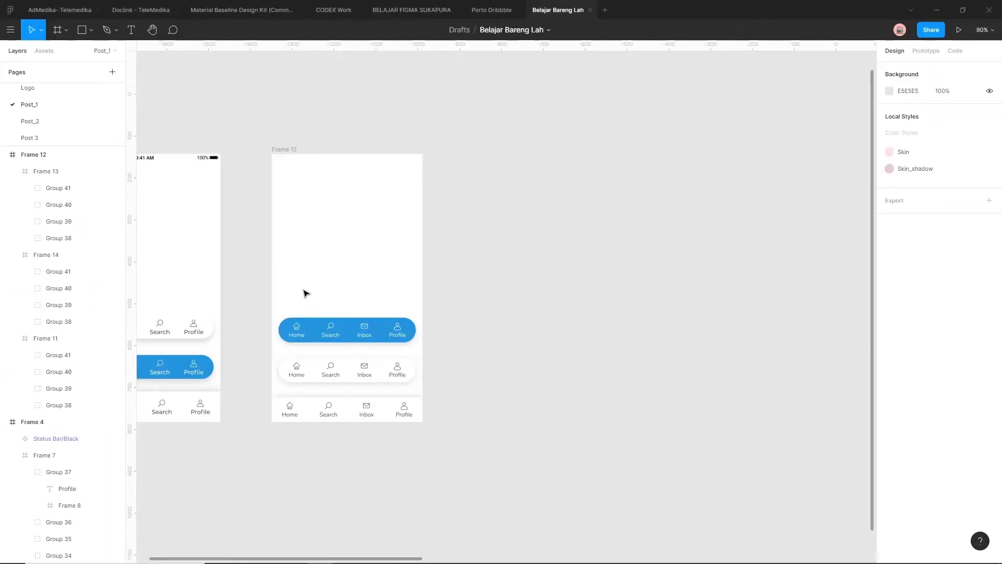
# Move Frame 12 horizontally closer to Frame 4
pyautogui.scroll(-3, 306, 293)
pyautogui.hscroll(-2, 240, 255)
pyautogui.moveTo(197, 185); pyautogui.dragTo(166, 194)
pyautogui.click(347, 179)
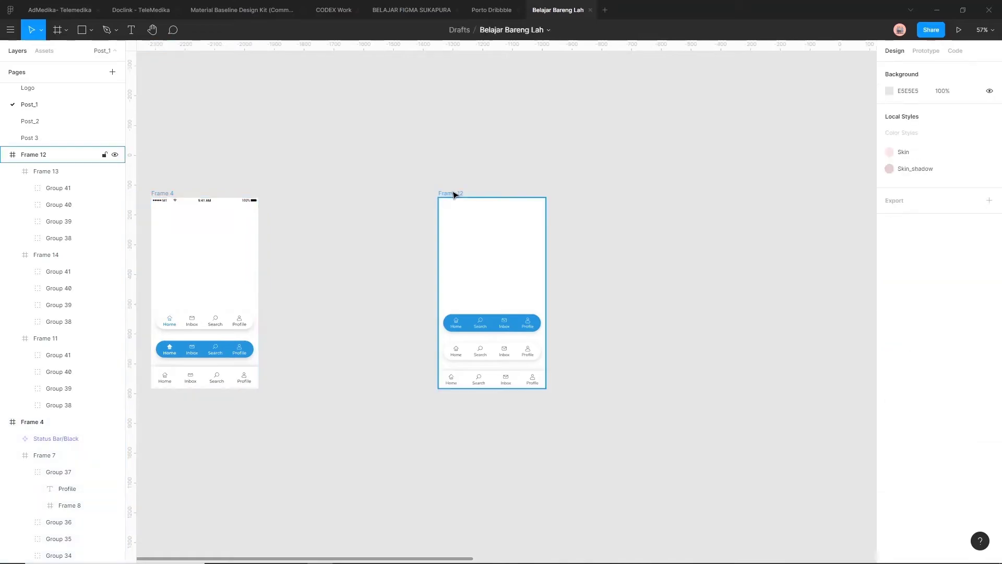
pyautogui.moveTo(453, 194); pyautogui.dragTo(394, 194)
pyautogui.click(527, 293)
# Duplicate Frame 12 with its three navigation bars
pyautogui.scroll(3, 476, 340)
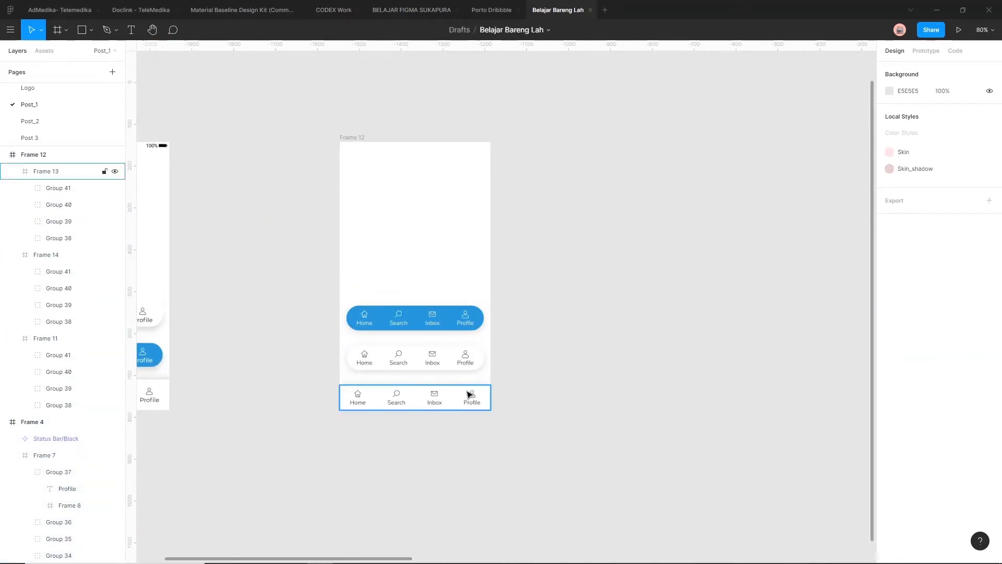
pyautogui.scroll(3, 470, 393)
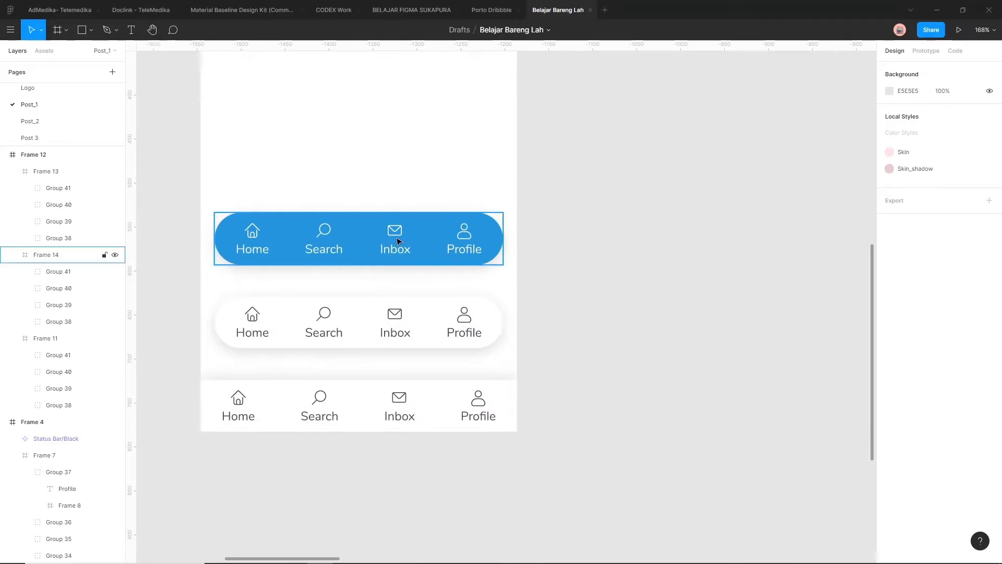
pyautogui.scroll(-3, 568, 362)
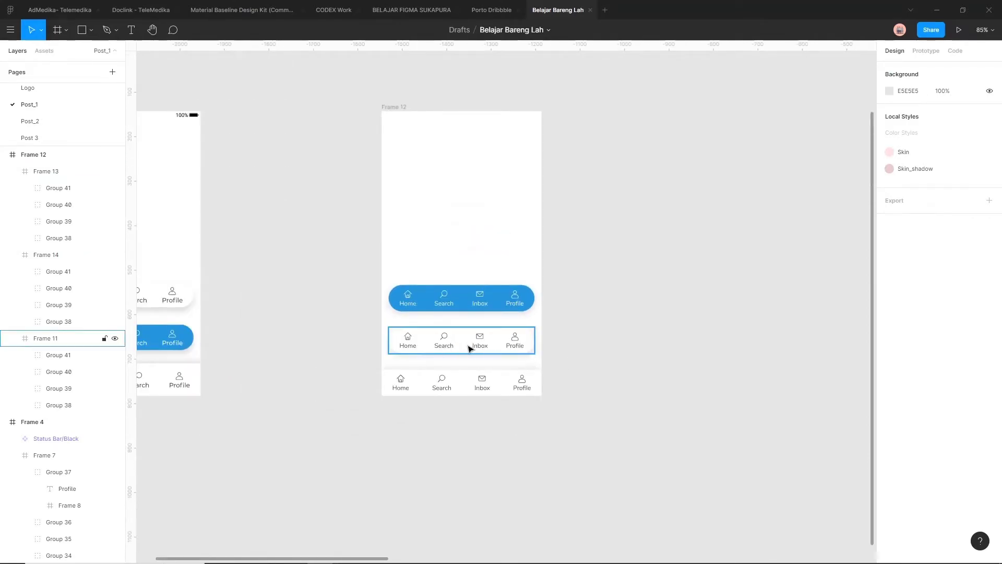
pyautogui.click(399, 109)
pyautogui.hotkey('ctrl', 'd')
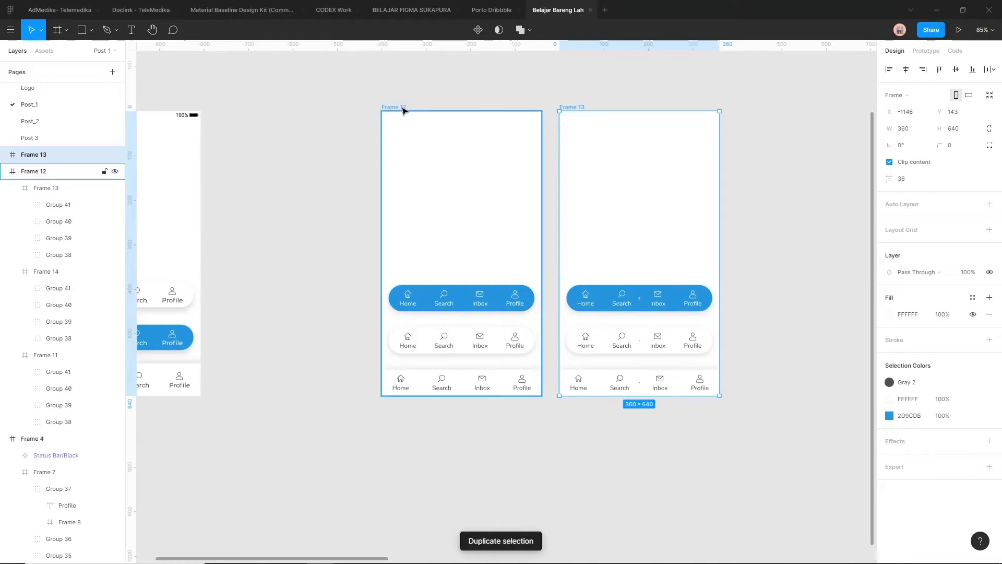
# Place Frame 12 right beside Frame 4 and shift the duplicated frame closer to it
pyautogui.moveTo(402, 109); pyautogui.dragTo(253, 124)
pyautogui.press('Escape')
pyautogui.click(577, 107)
pyautogui.moveTo(577, 107); pyautogui.dragTo(502, 107)
pyautogui.moveTo(649, 146); pyautogui.dragTo(560, 159)
pyautogui.press('Escape')
# Delete the blue bar and the full-width bar from the duplicated frame, keeping only the rounded white bar
pyautogui.click(512, 315)
pyautogui.press('Delete')
pyautogui.click(505, 403)
pyautogui.press('Delete')
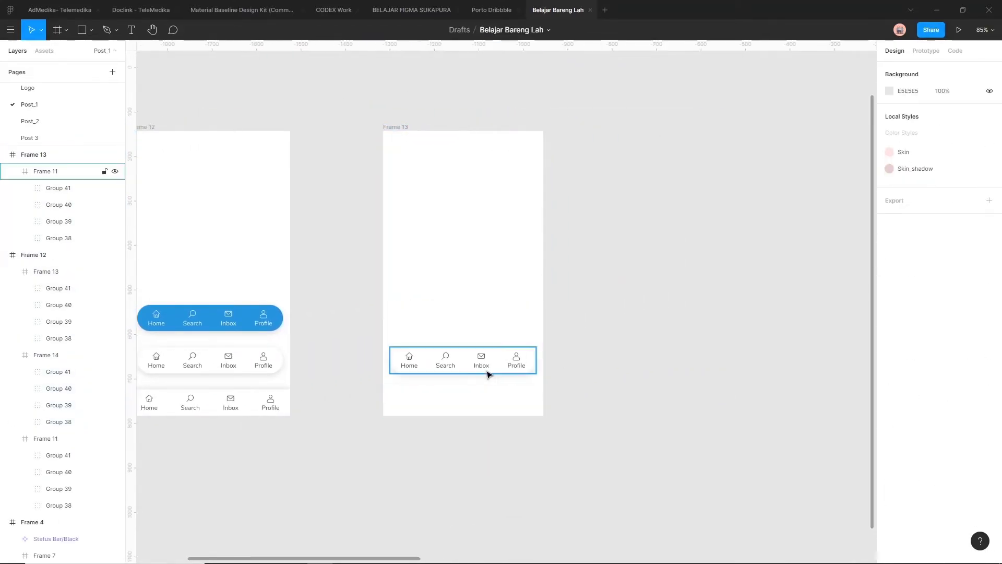
# Move the white bar in Frame 13 down to 25 px above the frame's bottom edge, keeping 16 px side margins
pyautogui.click(504, 372)
pyautogui.moveTo(481, 358); pyautogui.dragTo(491, 394)
pyautogui.press('alt')
pyautogui.press('Down')
pyautogui.press('Down')
pyautogui.press('Down')
pyautogui.press('Down')
pyautogui.press('Down')
pyautogui.press('Down')
pyautogui.press('Down')
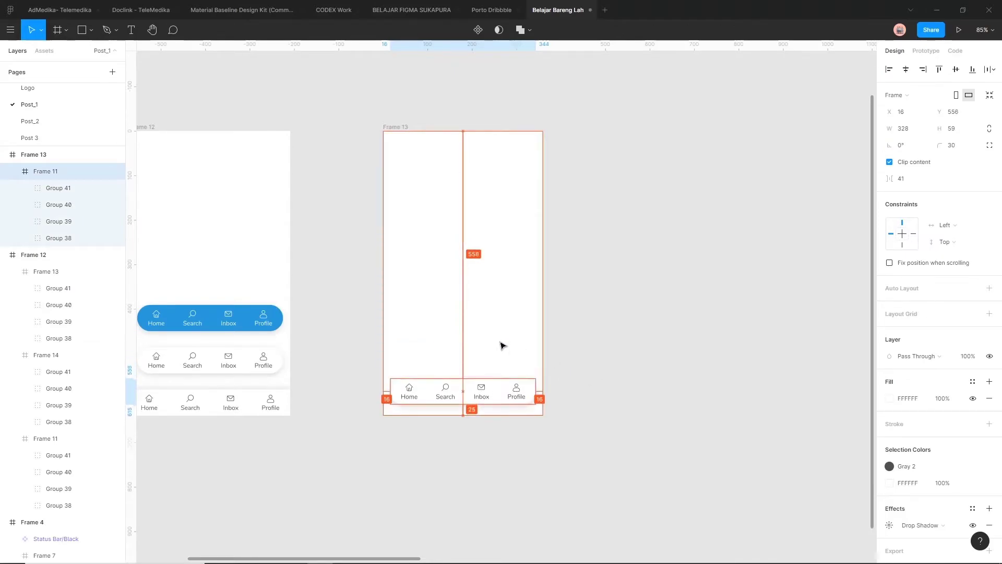
pyautogui.click(607, 269)
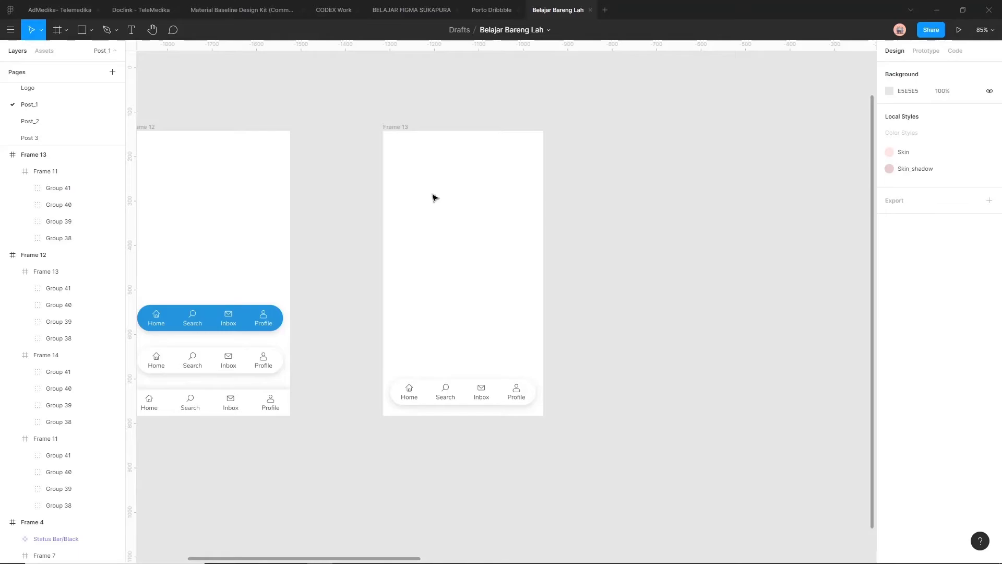
# Copy the Status Bar/Black component from Frame 4 and paste it at the top of Frame 13
pyautogui.scroll(1, 433, 195)
pyautogui.scroll(-6, 433, 194)
pyautogui.click(252, 165)
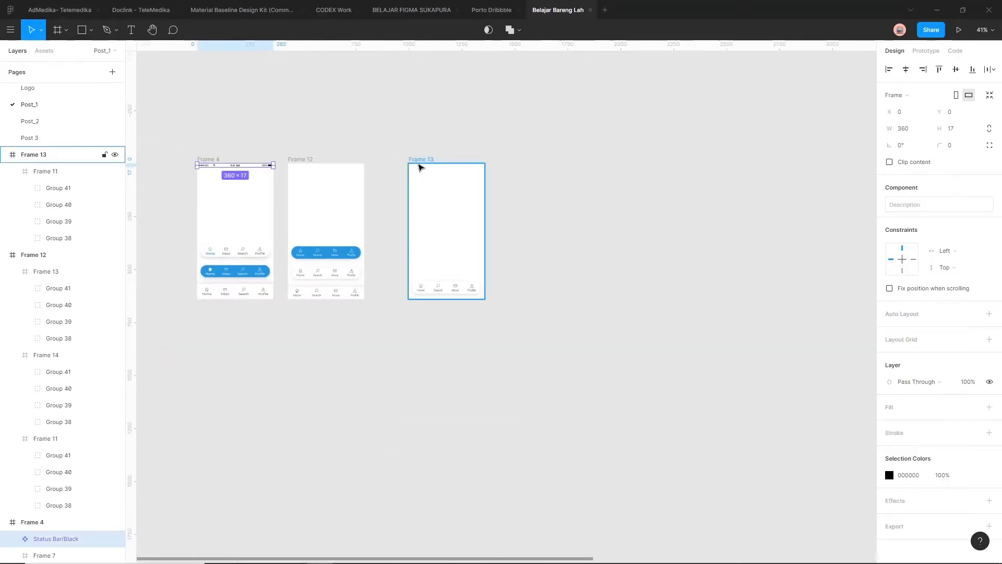
pyautogui.click(420, 167)
pyautogui.hotkey('ctrl', 'v')
pyautogui.scroll(5, 647, 208)
pyautogui.click(577, 197)
pyautogui.scroll(-1, 495, 200)
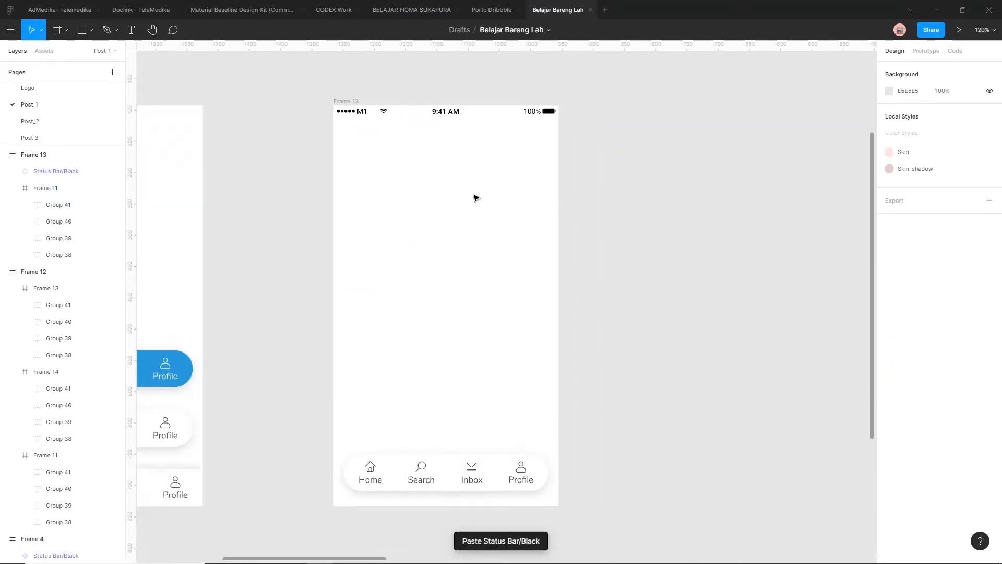
# Draw a grey rectangle about 304 × 110 below Frame 13's status bar and nudge it to about 15 px from the left edge
pyautogui.moveTo(359, 154)
pyautogui.mouseDown()
pyautogui.moveTo(544, 208)
pyautogui.moveTo(548, 221)
pyautogui.mouseUp()
pyautogui.moveTo(474, 201); pyautogui.dragTo(456, 189)
pyautogui.press('Left')
pyautogui.press('Left')
pyautogui.press('Left')
pyautogui.press('Left')
pyautogui.press('Left')
pyautogui.press('Left')
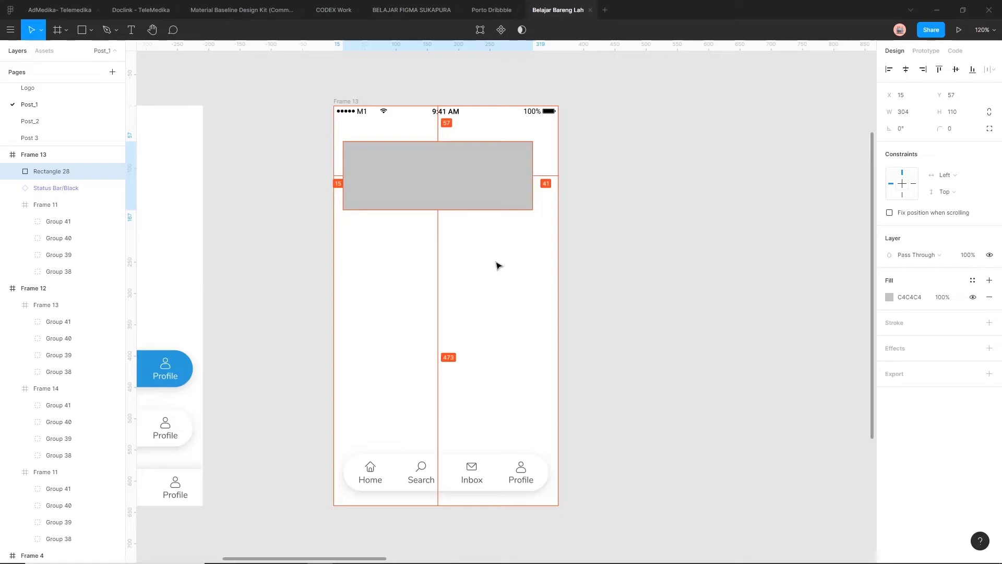
# Move Frame 13's grey rectangle to X 16 and widen it to 328 px, leaving equal 16 px side margins
pyautogui.press('Right')
pyautogui.scroll(3, 522, 130)
pyautogui.press('alt')
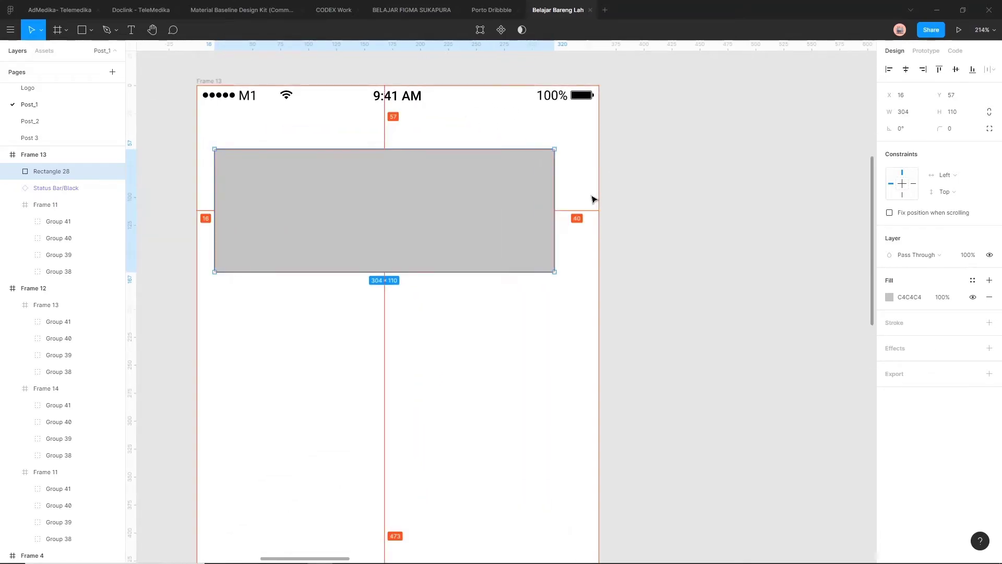
pyautogui.moveTo(556, 207); pyautogui.dragTo(580, 208)
pyautogui.press('alt')
# Increase the grey rectangle's height to 126 px and round its corners with an 8 px radius
pyautogui.click(603, 204)
pyautogui.click(571, 181)
pyautogui.moveTo(503, 271); pyautogui.dragTo(482, 290)
pyautogui.click(481, 342)
pyautogui.scroll(-5, 480, 339)
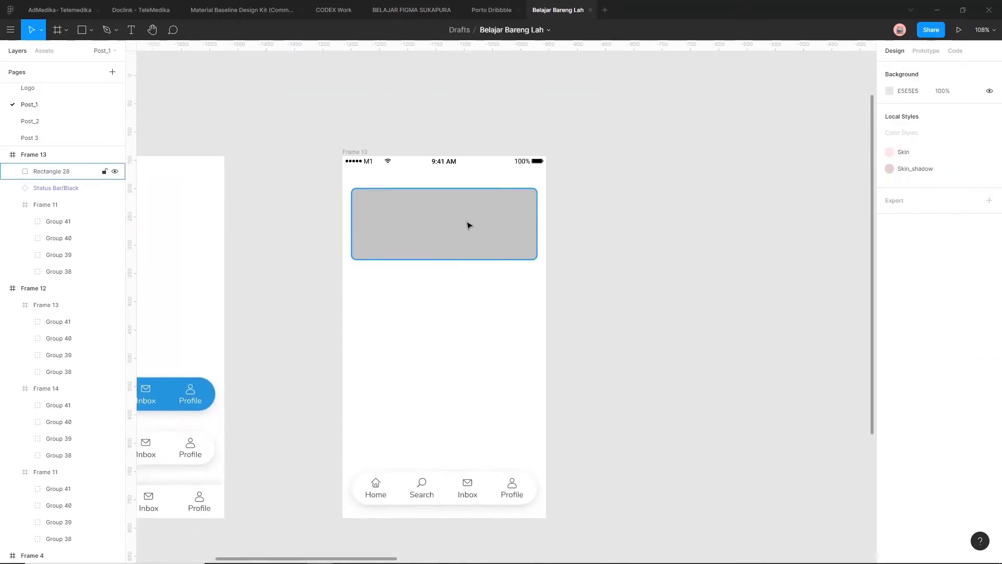
# Duplicate the grey rectangle, place the copy below the original at Y 207 and narrow it to 162 px
pyautogui.click(467, 227)
pyautogui.hotkey('ctrl', 'd')
pyautogui.moveTo(465, 226); pyautogui.dragTo(468, 313)
pyautogui.moveTo(537, 304); pyautogui.dragTo(480, 332)
# Duplicate the small rectangle to its right and nudge the copy to X 182, keeping a 16 px right margin
pyautogui.hotkey('ctrl', 'd')
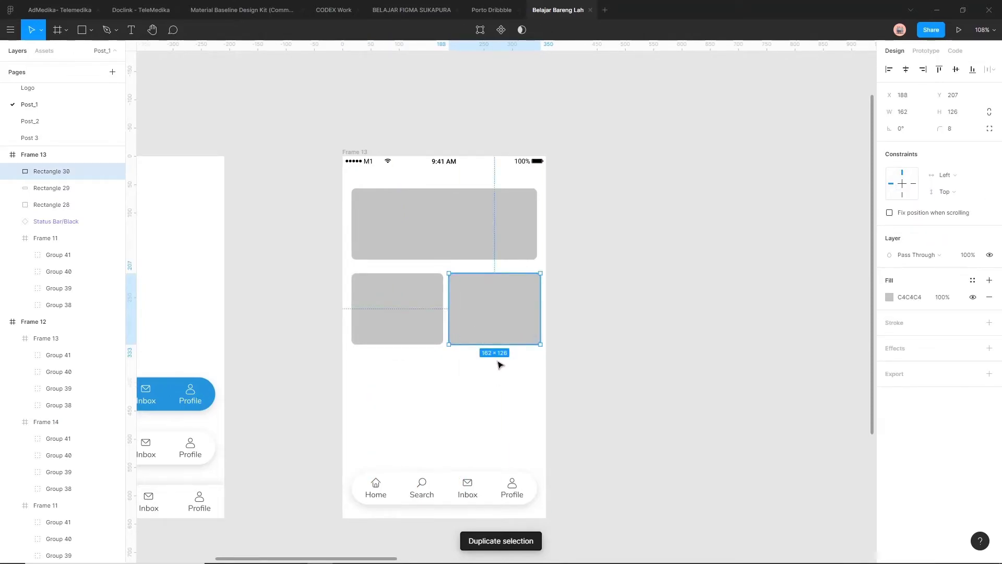
pyautogui.press('alt')
pyautogui.press('Left')
pyautogui.press('Left')
pyautogui.press('Left')
pyautogui.press('Left')
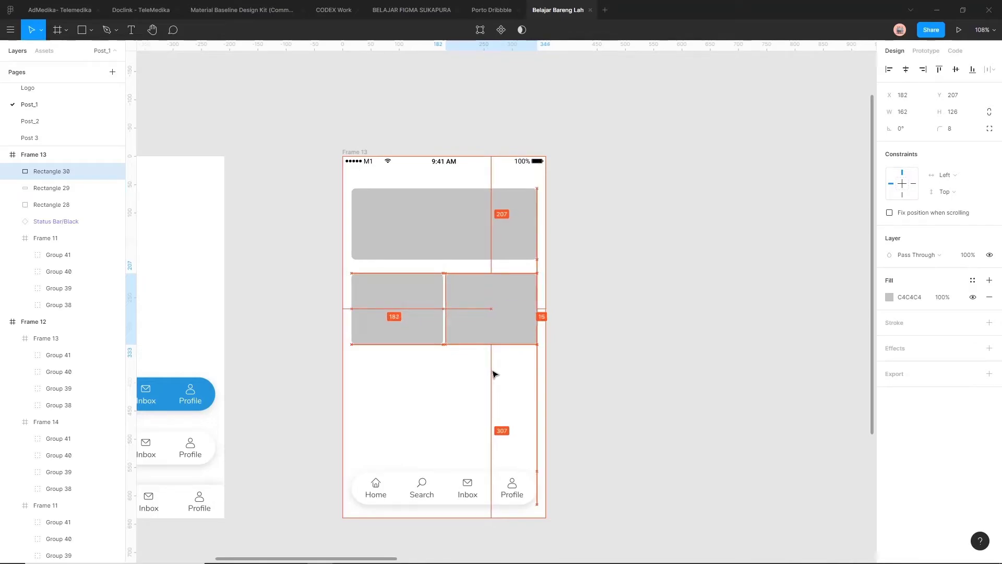
pyautogui.press('Left')
# Narrow the two small rectangles from their facing sides to leave a 10 px gap, the left one 158 px wide
pyautogui.scroll(5, 441, 273)
pyautogui.scroll(5, 473, 329)
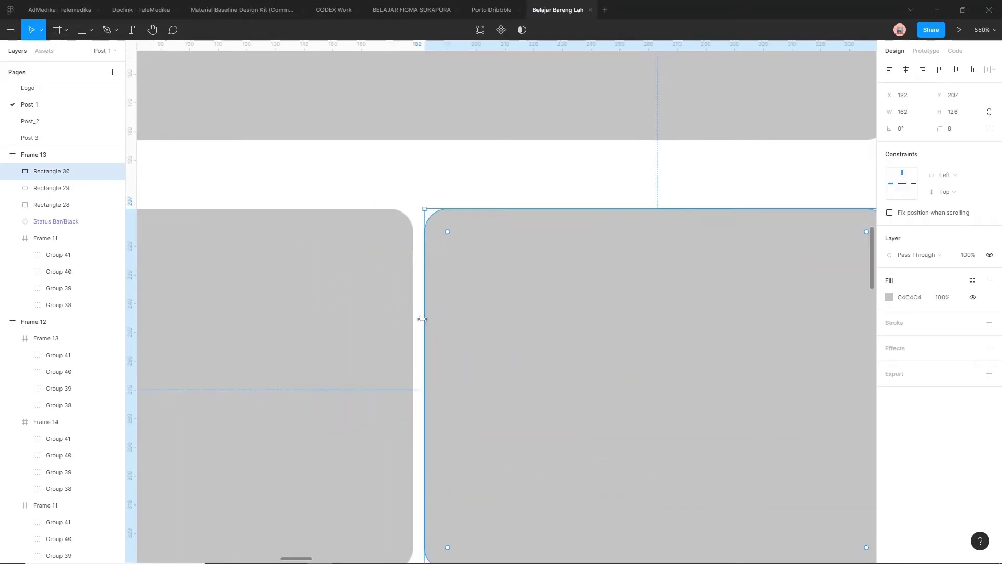
pyautogui.moveTo(424, 319); pyautogui.dragTo(403, 328)
pyautogui.click(407, 323)
pyautogui.scroll(-10, 403, 327)
pyautogui.press('Escape')
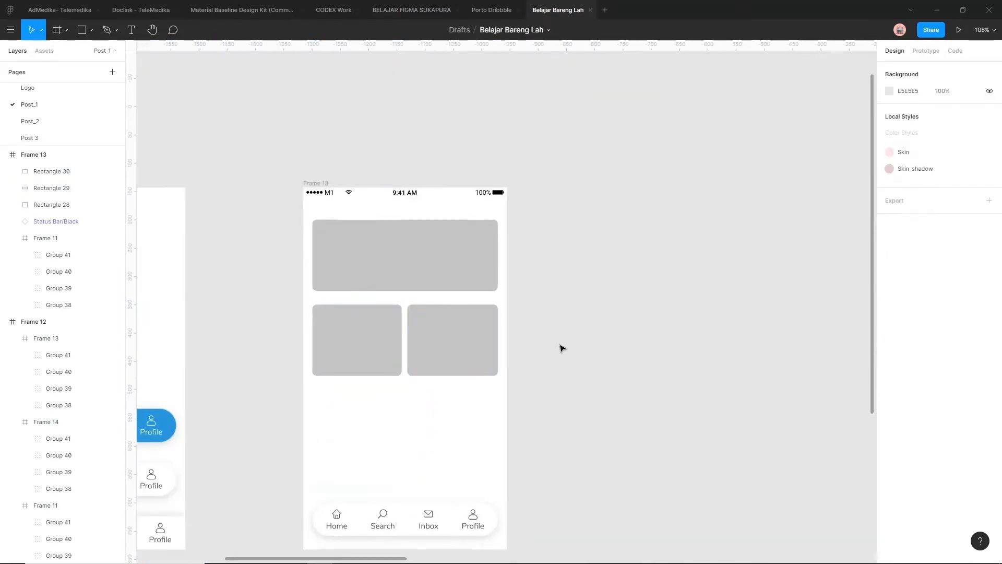
# Move the two small rectangles up together until they sit 16 px below the wide rectangle
pyautogui.moveTo(543, 351); pyautogui.dragTo(451, 274)
pyautogui.scroll(3, 516, 348)
pyautogui.click(457, 309)
pyautogui.click(456, 302)
pyautogui.click(546, 353)
pyautogui.moveTo(545, 353); pyautogui.dragTo(464, 223)
pyautogui.click(545, 356)
pyautogui.moveTo(509, 298); pyautogui.dragTo(465, 212)
pyautogui.moveTo(543, 352); pyautogui.dragTo(452, 259)
pyautogui.hotkey('shift', 'Up')
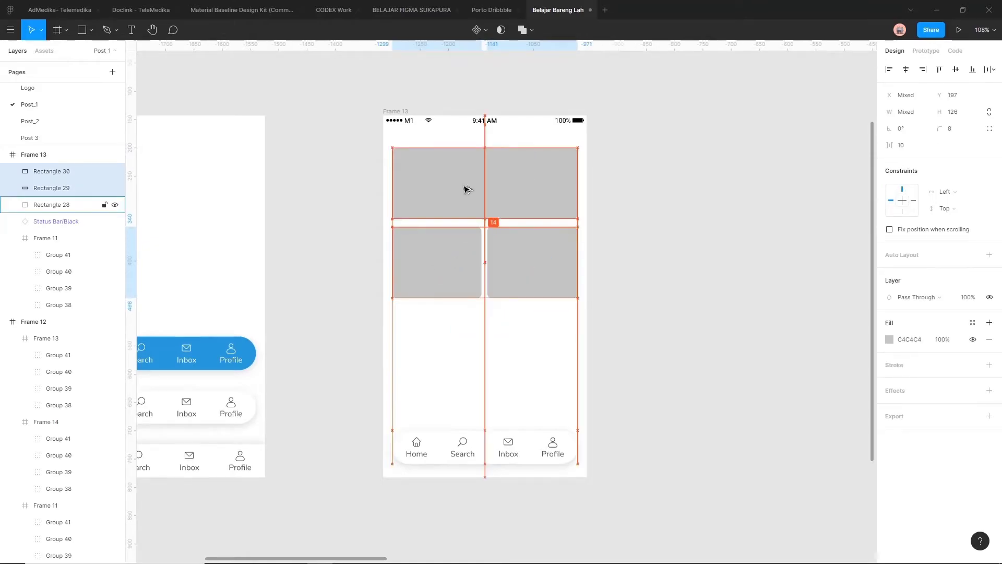
pyautogui.click(502, 315)
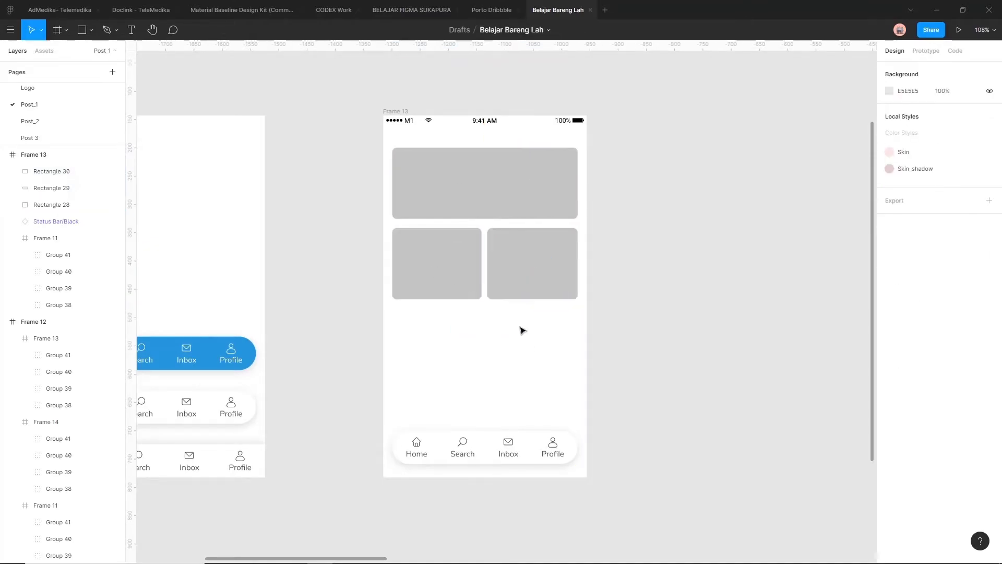
# Set the fill of all three grey rectangles in Frame 13 to DDDDDD
pyautogui.moveTo(505, 321); pyautogui.dragTo(466, 207)
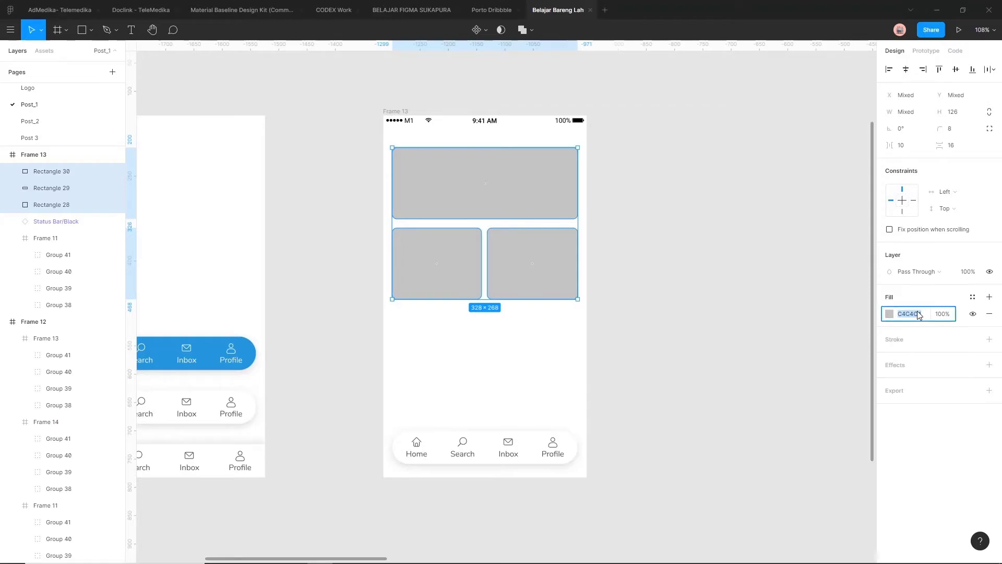
pyautogui.press('Return')
pyautogui.click(707, 314)
# Duplicate the left small rectangle as a thin 158 × 21 bar placed 16 px below it
pyautogui.click(475, 261)
pyautogui.moveTo(447, 275); pyautogui.dragTo(443, 319)
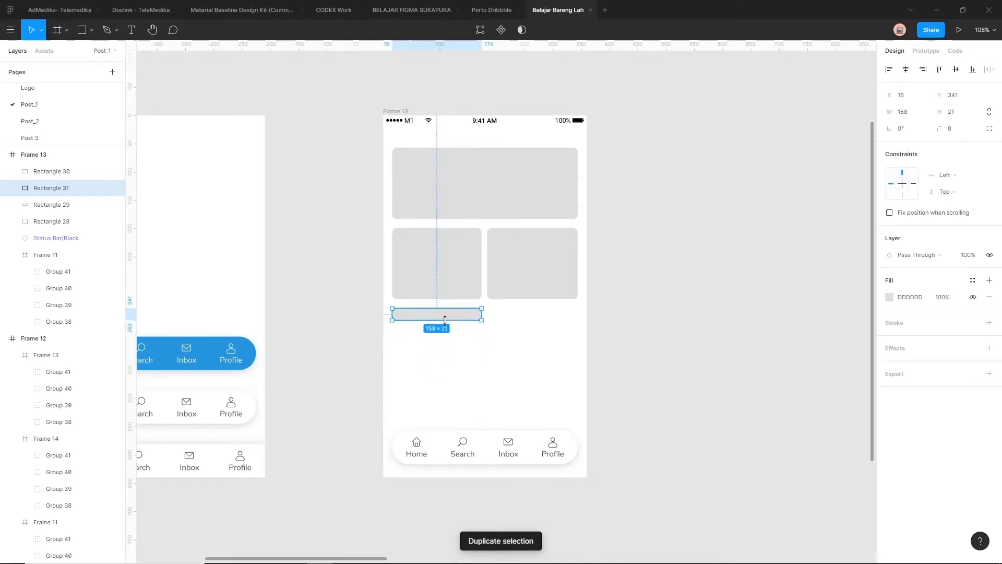
pyautogui.press('Escape')
# Duplicate the left small rectangle again, place the copy below the thin bar at Y 378 and widen it to 223 px
pyautogui.click(441, 273)
pyautogui.hotkey('ctrl', 'd')
pyautogui.moveTo(443, 270); pyautogui.dragTo(518, 360)
pyautogui.press('Escape')
pyautogui.click(456, 363)
pyautogui.press('Escape')
# Duplicate the 223 px rectangle and place the copy beside it, running past Frame 13's right edge
pyautogui.click(436, 363)
pyautogui.hotkey('ctrl', 'd')
pyautogui.moveTo(437, 362); pyautogui.dragTo(549, 370)
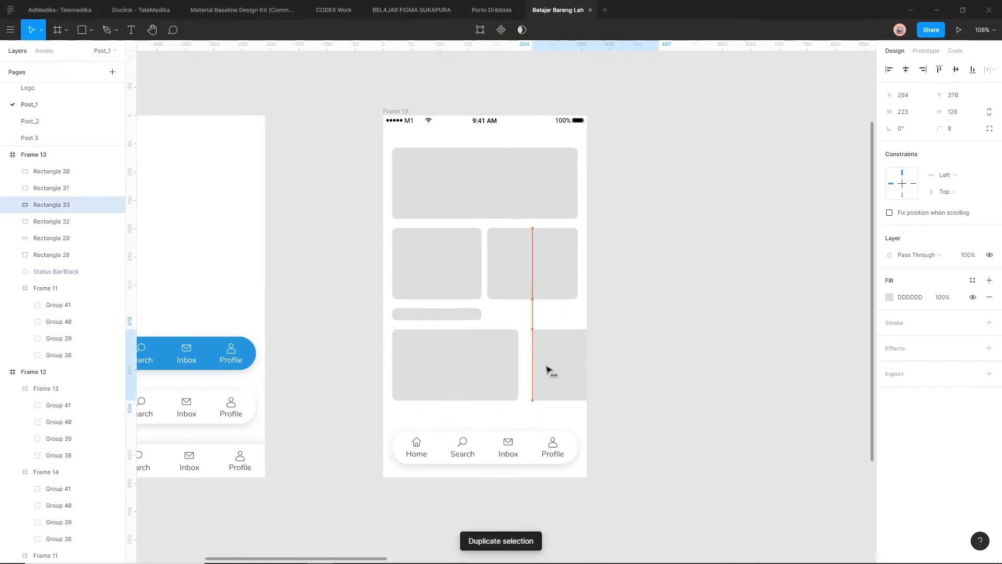
pyautogui.press('Escape')
pyautogui.scroll(-3, 657, 290)
pyautogui.moveTo(656, 197); pyautogui.dragTo(527, 360)
pyautogui.moveTo(566, 280); pyautogui.dragTo(566, 281)
pyautogui.click(741, 274)
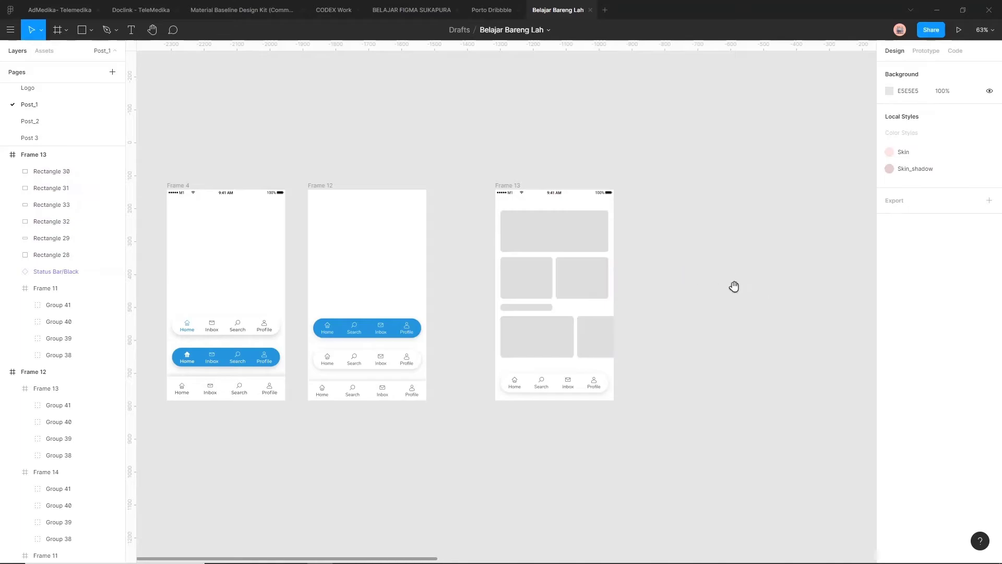
# Apply the Blue 2 colour style to the Home icon and label in Frame 13's white navigation bar
pyautogui.moveTo(734, 286); pyautogui.dragTo(661, 269)
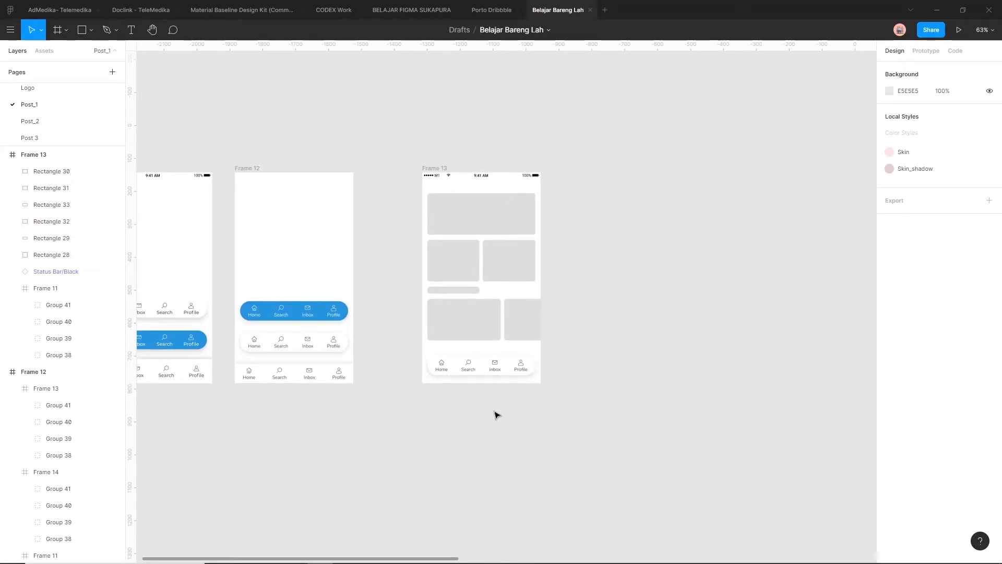
pyautogui.keyDown('ctrl'); pyautogui.scroll(5, 458, 392); pyautogui.keyUp('ctrl')
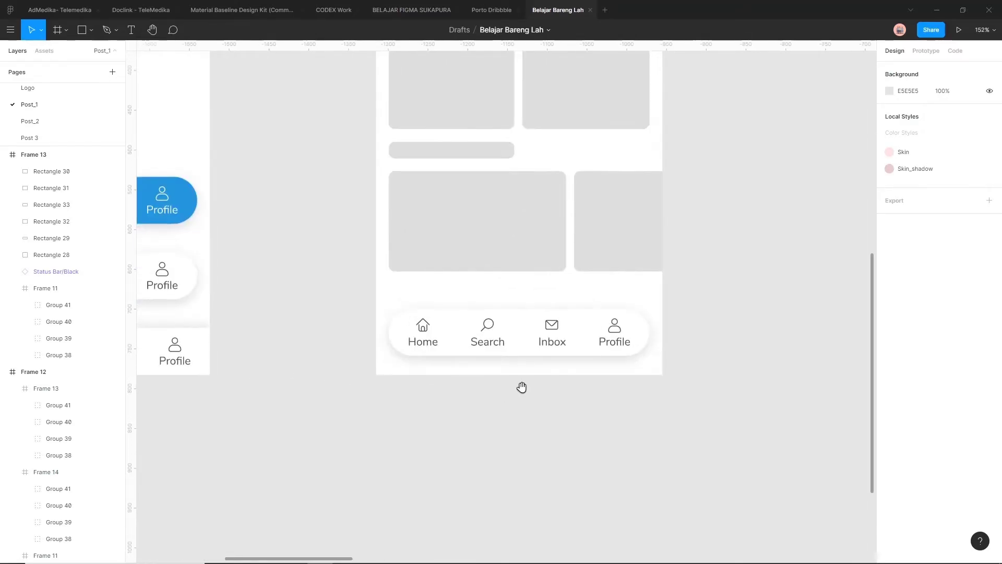
pyautogui.moveTo(525, 384); pyautogui.dragTo(474, 454)
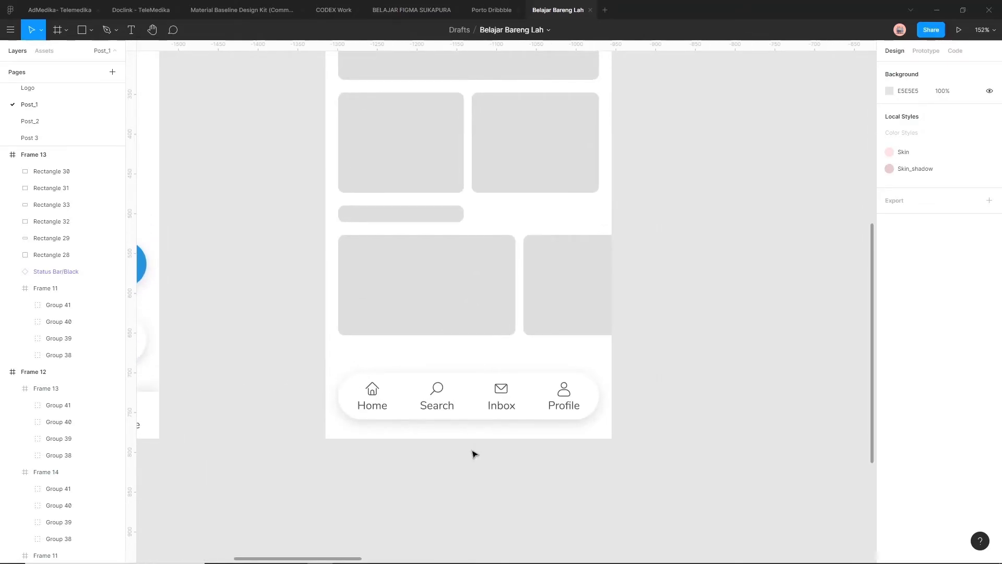
pyautogui.keyDown('ctrl'); pyautogui.scroll(5, 320, 448); pyautogui.keyUp('ctrl')
pyautogui.click(418, 358)
pyautogui.doubleClick(418, 358)
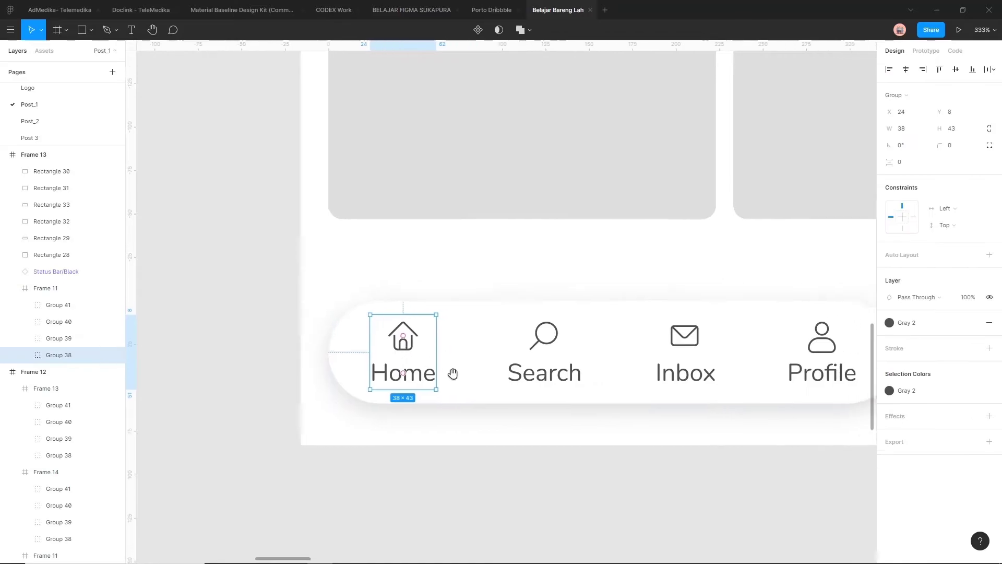
pyautogui.moveTo(460, 372); pyautogui.dragTo(442, 382)
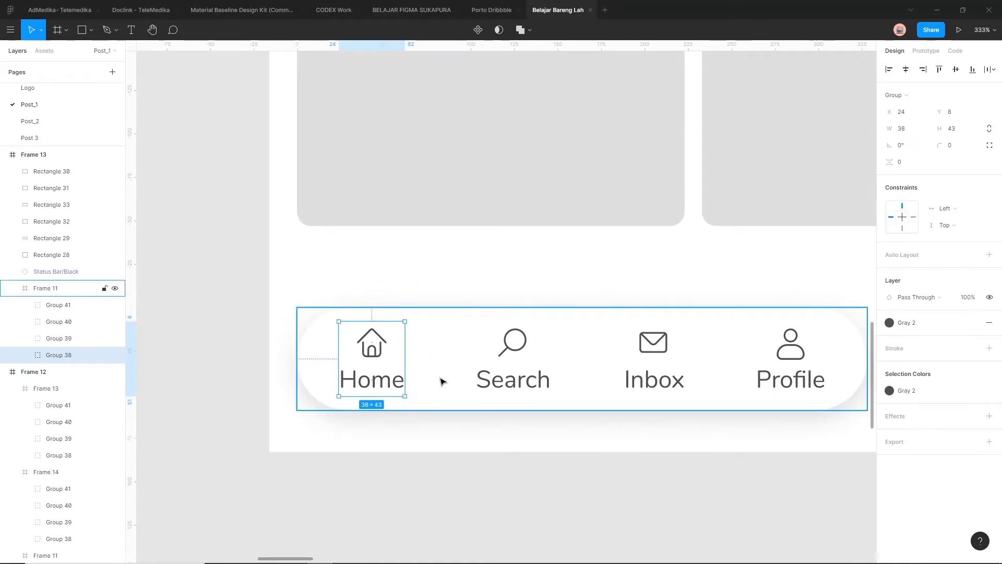
pyautogui.keyDown('ctrl'); pyautogui.scroll(-3, 441, 381); pyautogui.keyUp('ctrl')
pyautogui.moveTo(441, 381); pyautogui.dragTo(403, 399)
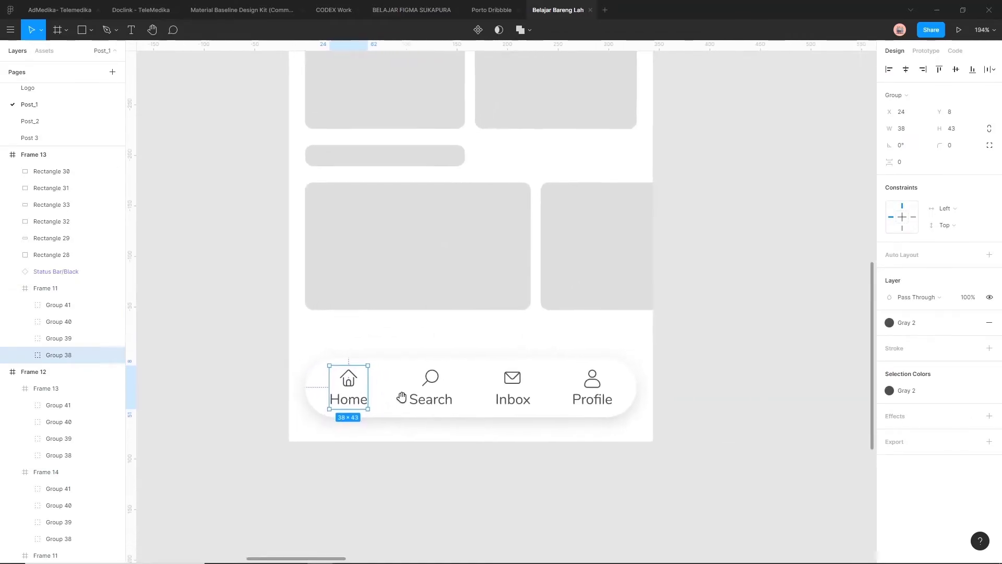
pyautogui.keyDown('ctrl'); pyautogui.scroll(3, 403, 403); pyautogui.keyUp('ctrl')
pyautogui.keyDown('ctrl'); pyautogui.scroll(3, 356, 411); pyautogui.keyUp('ctrl')
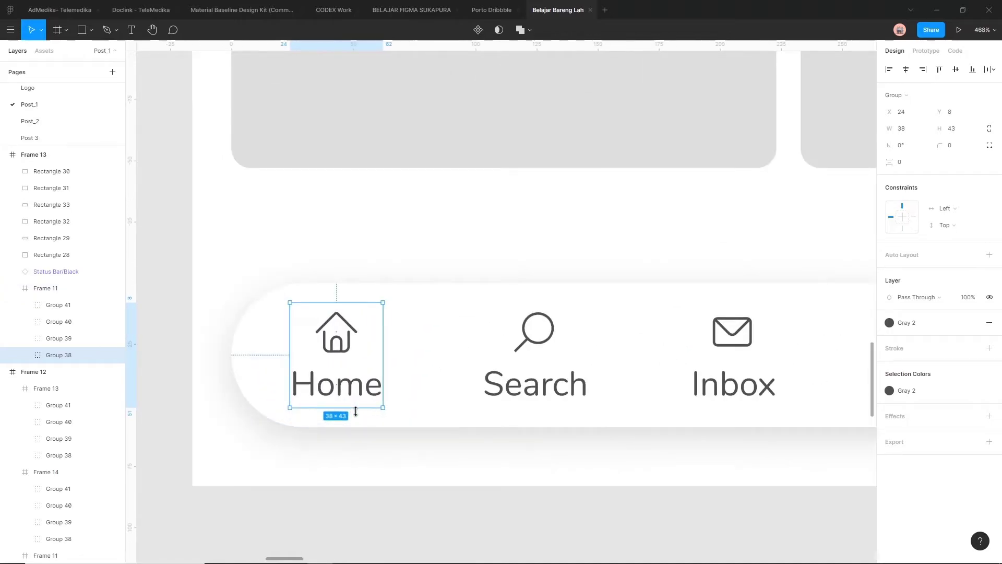
pyautogui.keyDown('ctrl'); pyautogui.scroll(2, 356, 411); pyautogui.keyUp('ctrl')
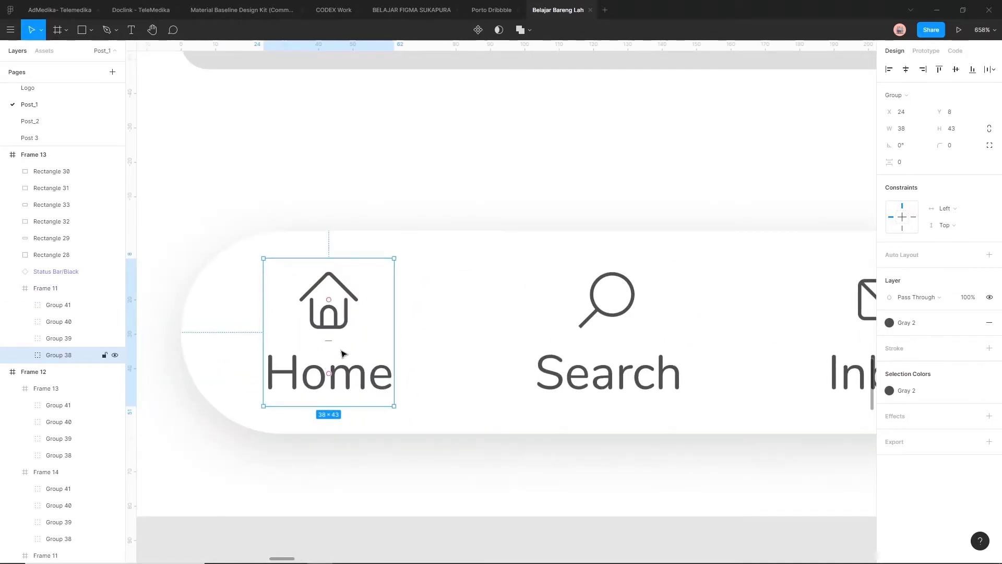
pyautogui.keyDown('ctrl'); pyautogui.scroll(-2, 343, 355); pyautogui.keyUp('ctrl')
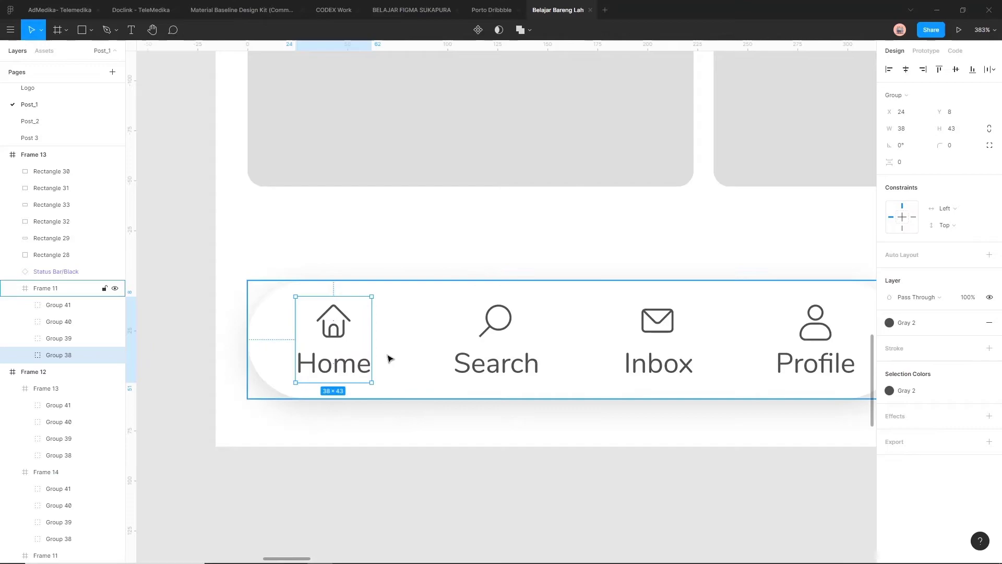
pyautogui.keyDown('ctrl'); pyautogui.scroll(-1, 389, 358); pyautogui.keyUp('ctrl')
pyautogui.scroll(1, 387, 359)
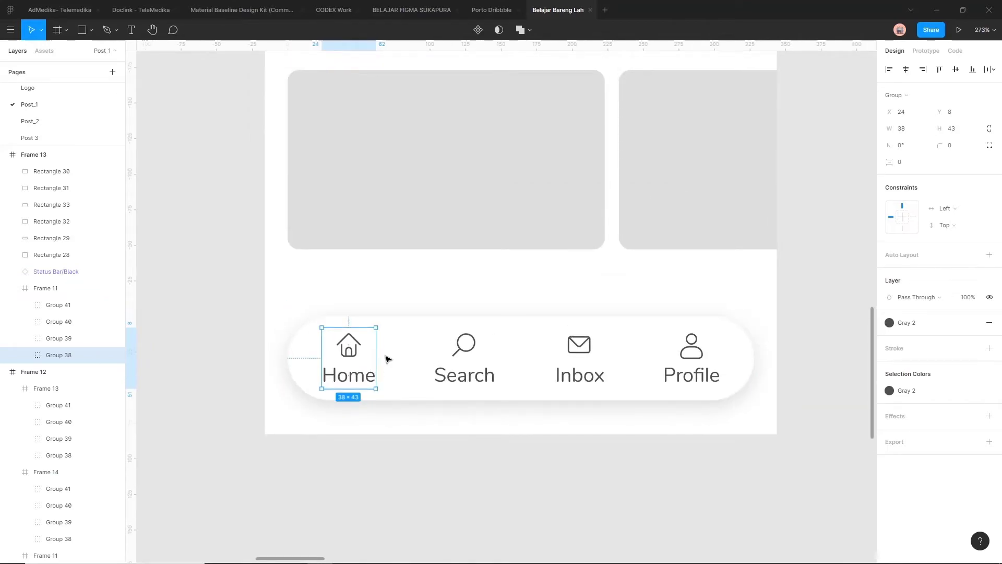
pyautogui.keyDown('ctrl'); pyautogui.scroll(2, 349, 373); pyautogui.keyUp('ctrl')
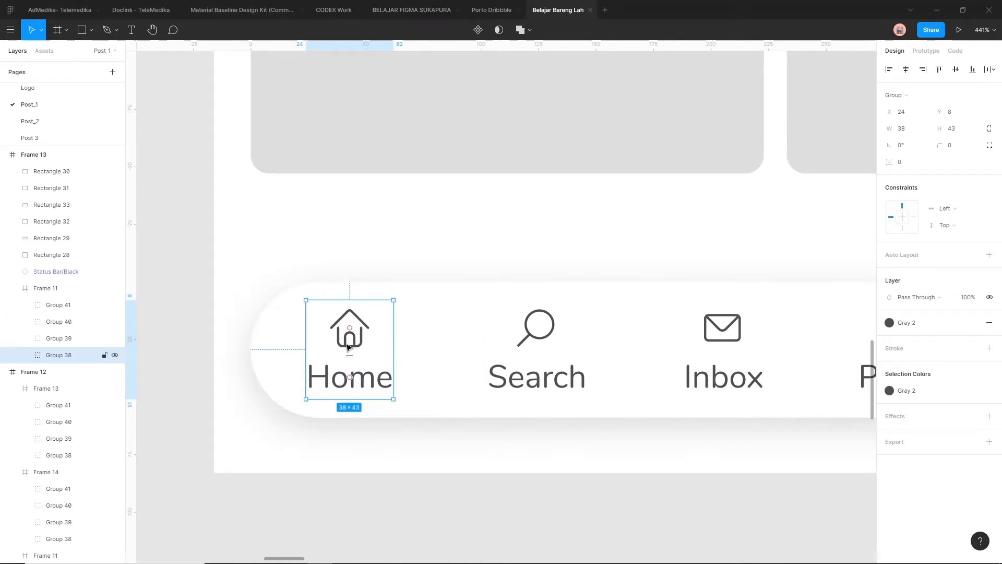
pyautogui.click(916, 395)
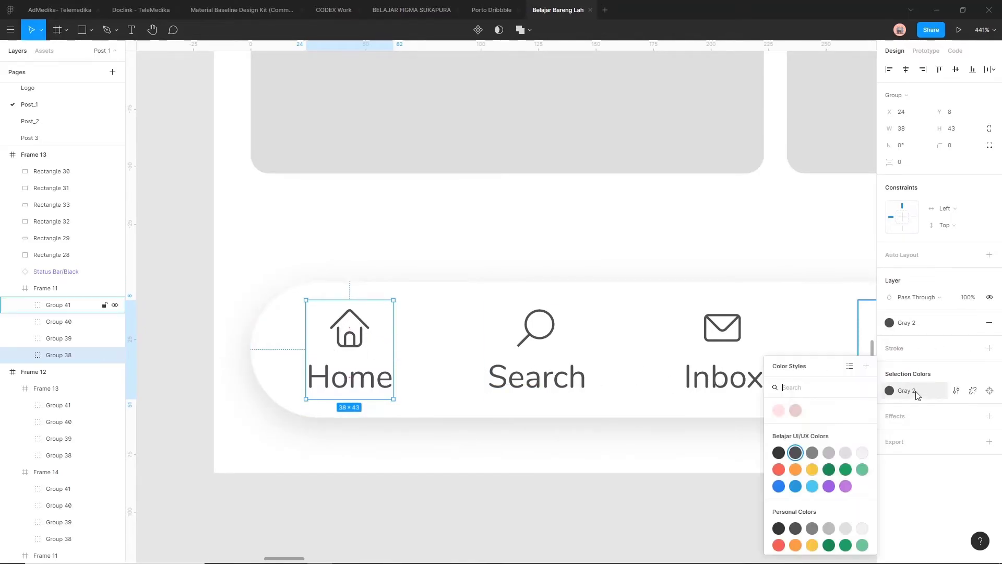
pyautogui.click(794, 490)
pyautogui.click(551, 494)
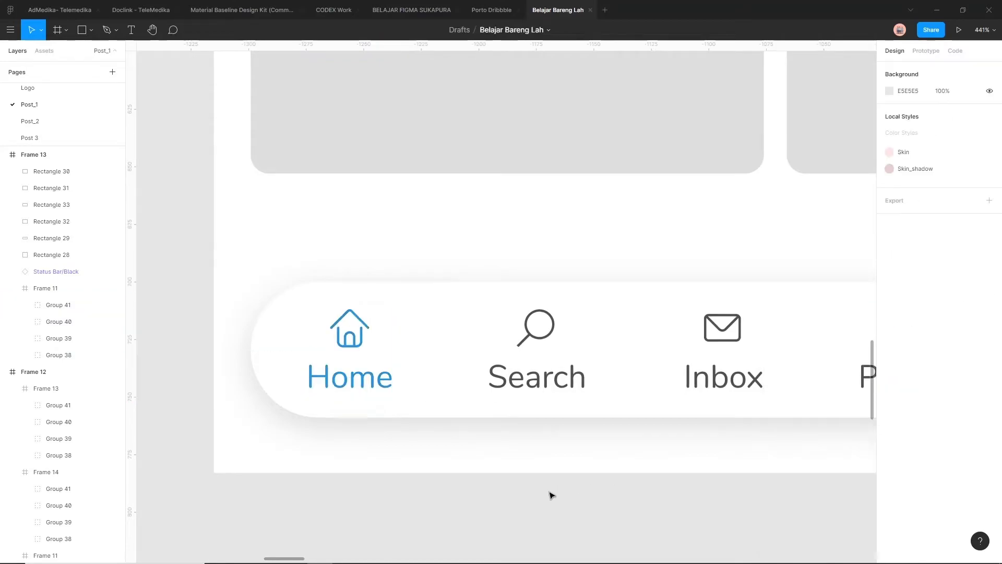
# Set the Home label in Frame 13's white bar to the Bold font weight
pyautogui.scroll(-5, 358, 399)
pyautogui.scroll(3, 346, 397)
pyautogui.keyDown('ctrl'); pyautogui.click(346, 395); pyautogui.keyUp('ctrl')
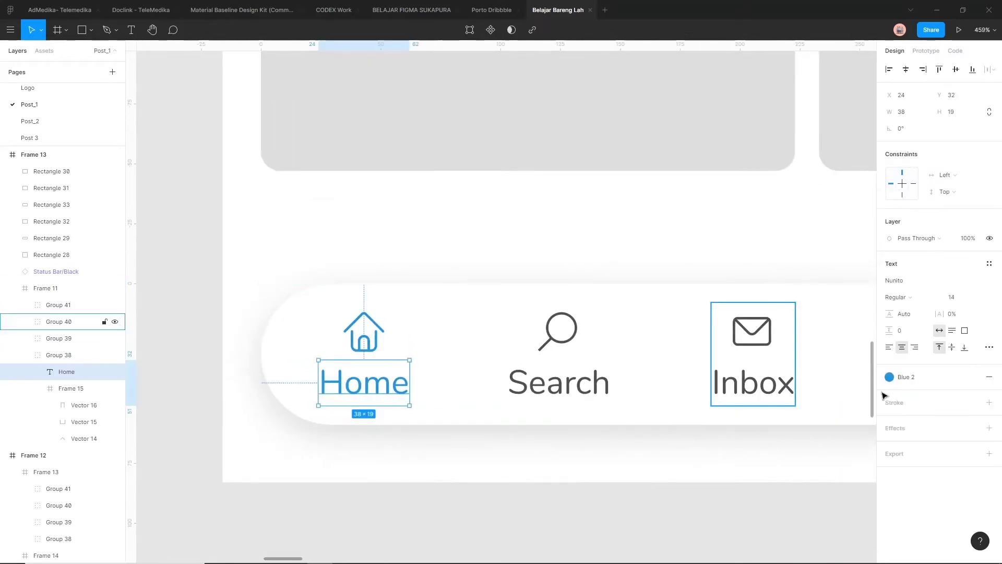
pyautogui.click(908, 296)
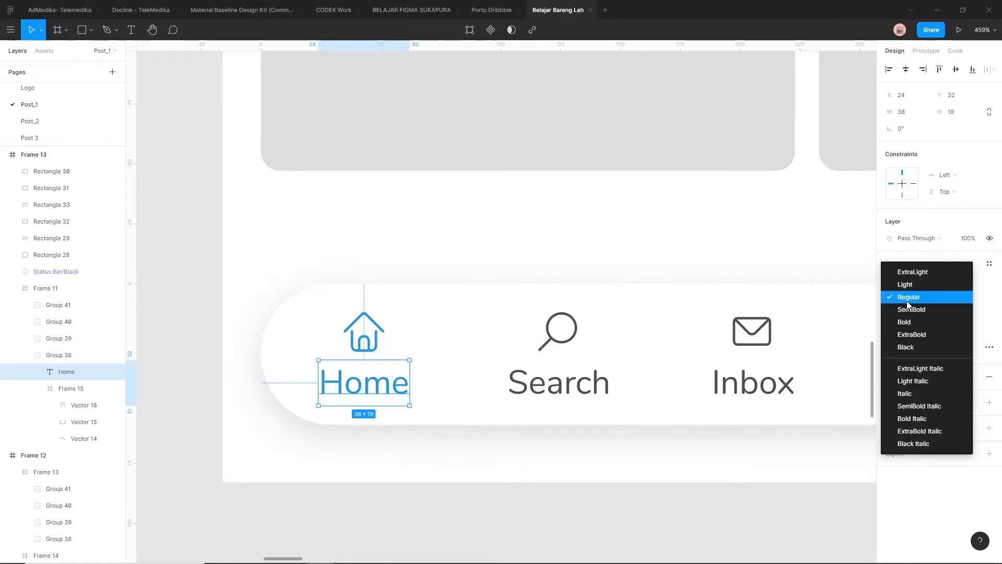
pyautogui.click(914, 322)
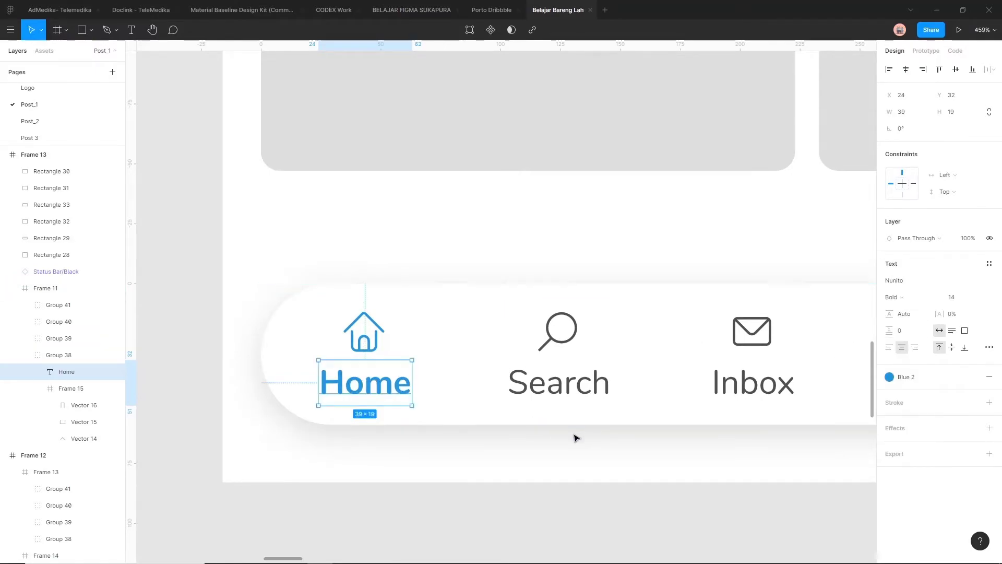
pyautogui.click(586, 451)
# Review Frame 13's layout and its highlighted Home item alongside the bars in Frame 12
pyautogui.scroll(-8, 589, 453)
pyautogui.moveTo(635, 481); pyautogui.dragTo(537, 468)
pyautogui.scroll(-3, 550, 463)
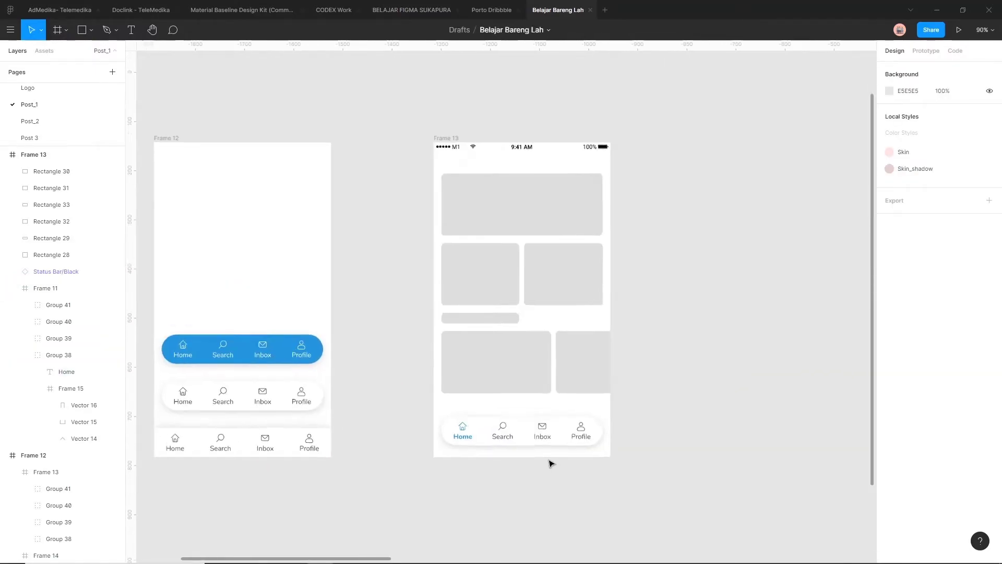
pyautogui.scroll(8, 412, 438)
pyautogui.scroll(-5, 348, 405)
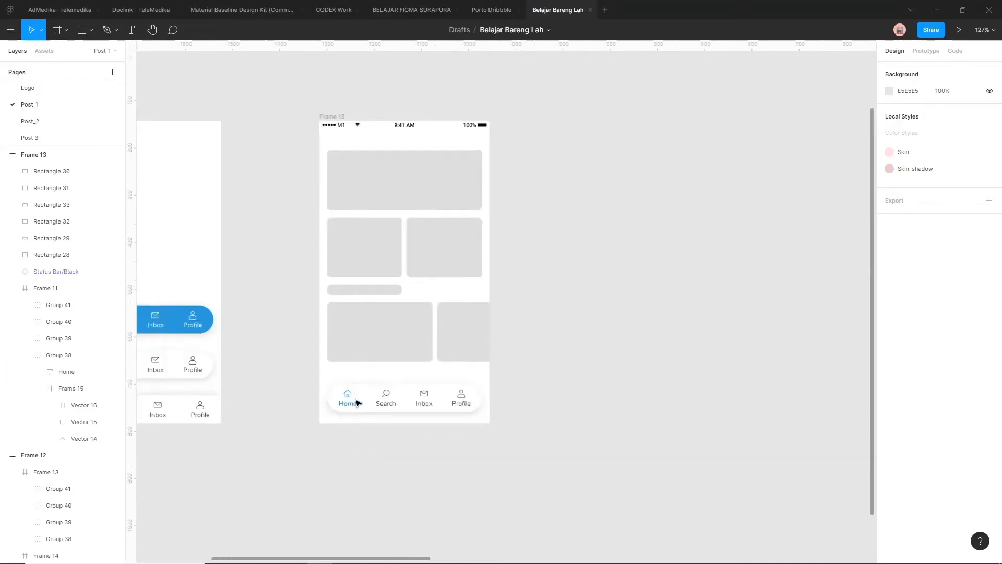
pyautogui.moveTo(438, 368); pyautogui.dragTo(530, 350)
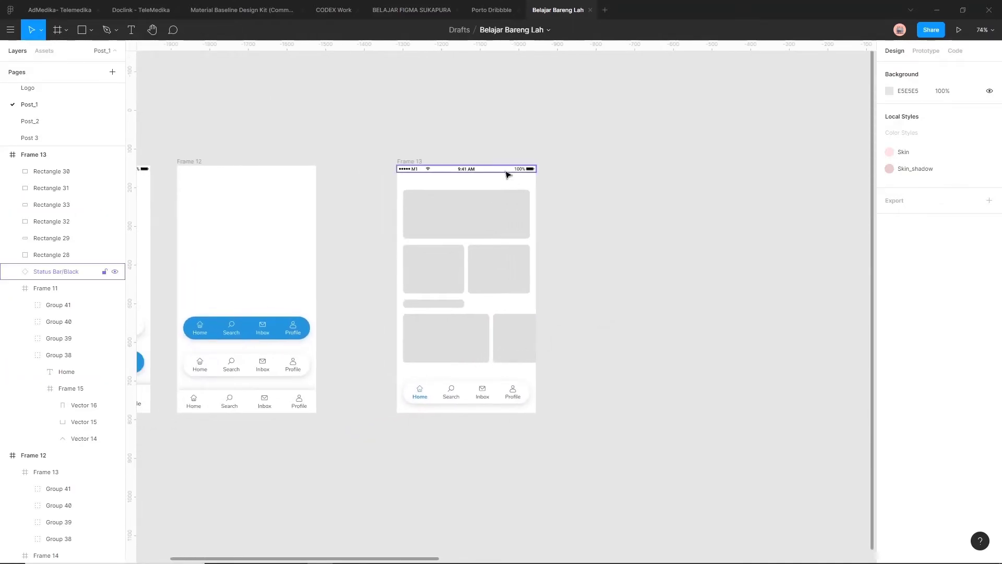
pyautogui.scroll(2, 600, 292)
# Move Frame 13 slightly farther from Frame 12 and duplicate it to its right
pyautogui.click(385, 142)
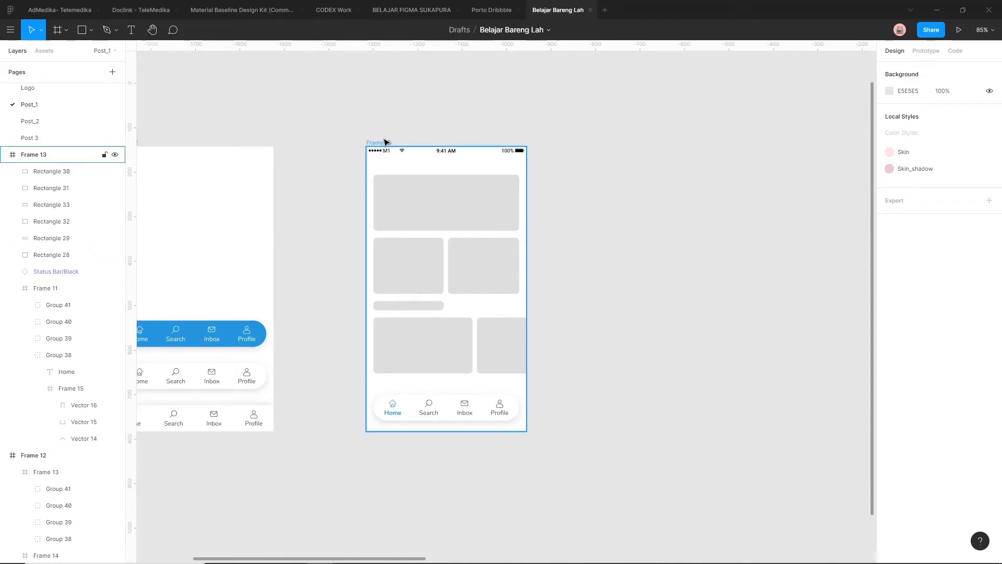
pyautogui.moveTo(383, 143); pyautogui.dragTo(589, 145)
pyautogui.moveTo(629, 107); pyautogui.dragTo(534, 107)
pyautogui.moveTo(496, 146); pyautogui.dragTo(312, 145)
pyautogui.press('Escape')
pyautogui.click(311, 144)
pyautogui.hotkey('ctrl', 'd')
pyautogui.click(504, 451)
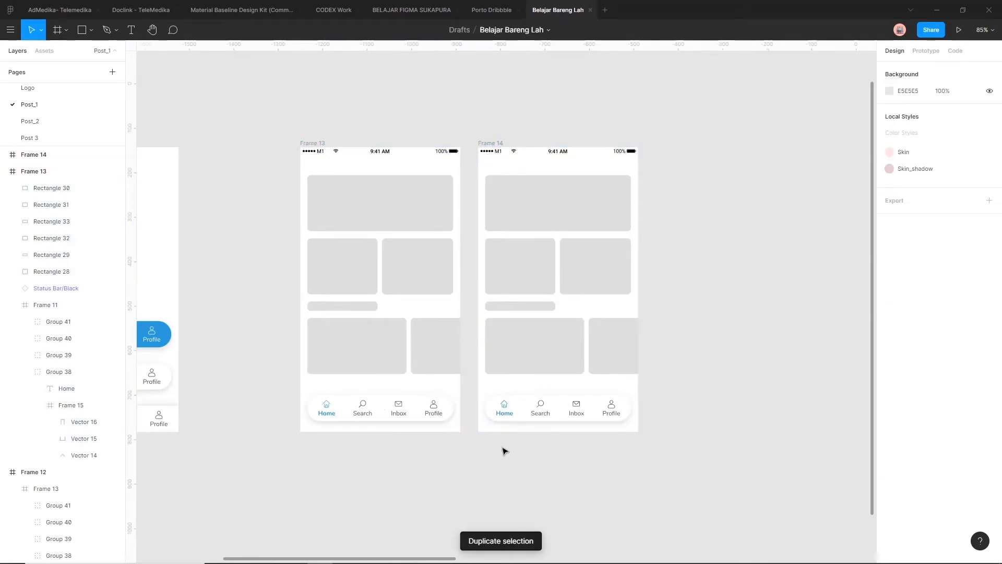
# Delete all the grey content blocks from Frame 14, keeping the status bar and white navigation bar
pyautogui.scroll(4, 528, 441)
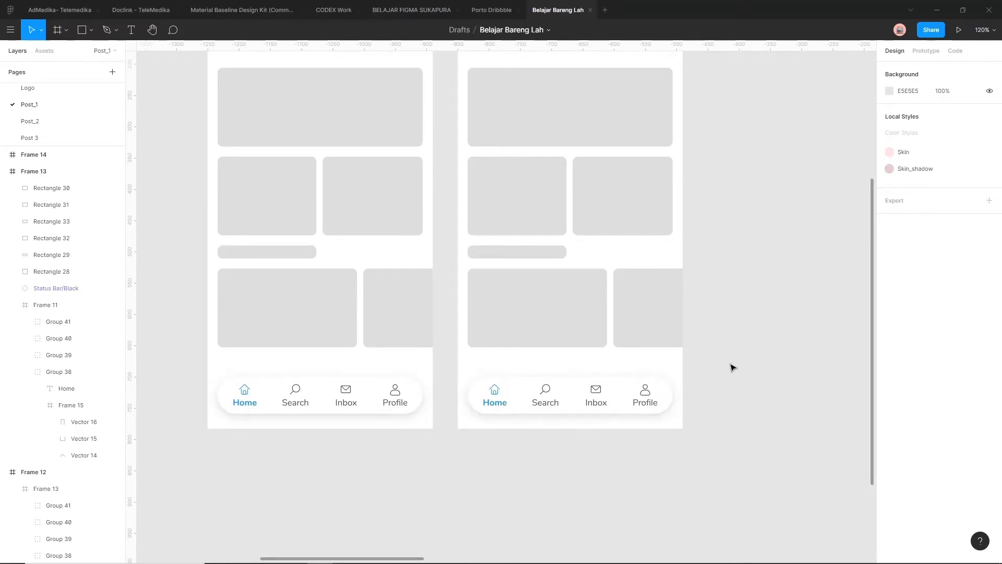
pyautogui.scroll(-4, 733, 367)
pyautogui.moveTo(748, 152); pyautogui.dragTo(542, 344)
pyautogui.press('Delete')
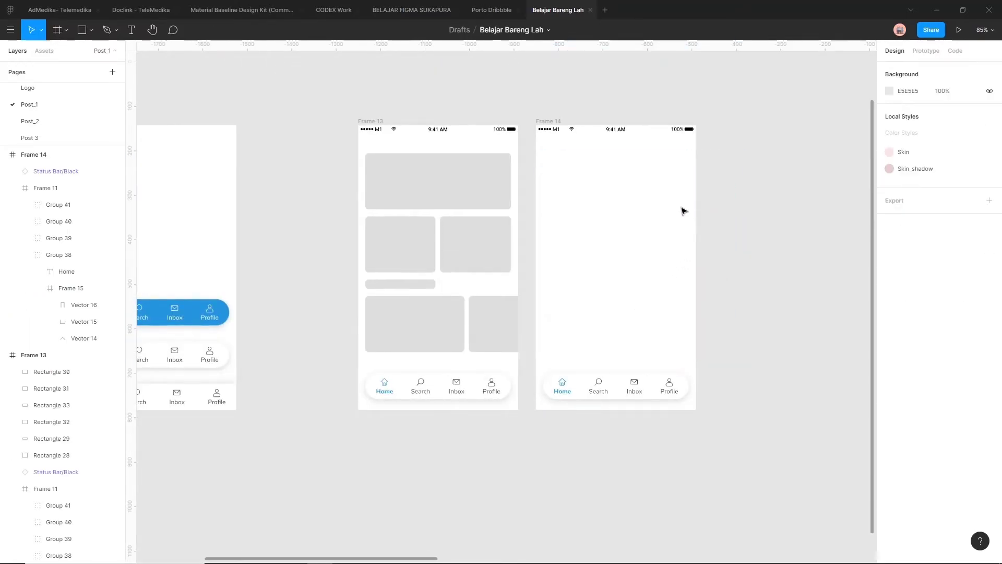
# Draw a 120 by 120 circle near the top of Frame 14, centred horizontally, with a DDDDDD fill
pyautogui.scroll(2, 682, 209)
pyautogui.moveTo(575, 159); pyautogui.dragTo(659, 243)
pyautogui.moveTo(621, 214); pyautogui.dragTo(611, 201)
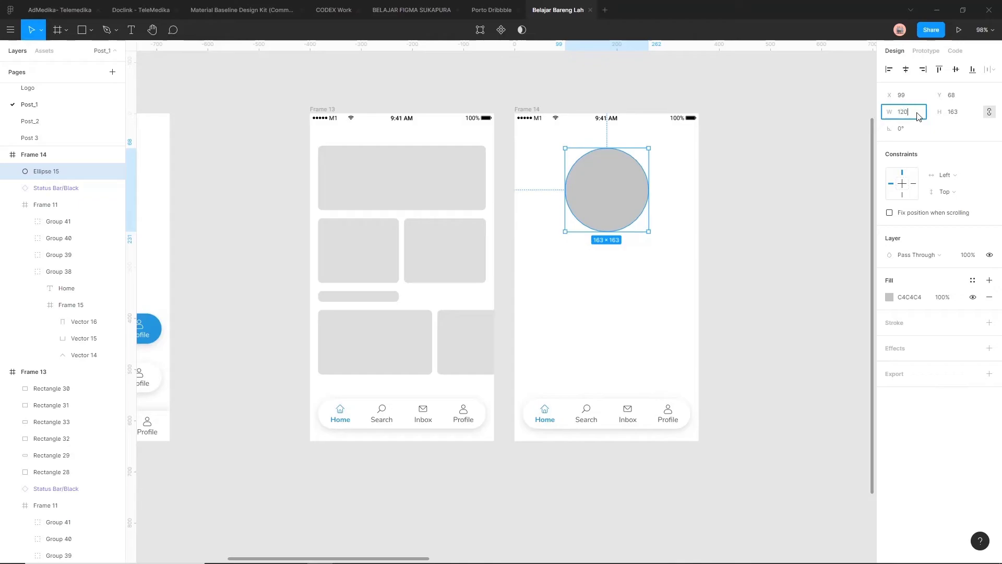
pyautogui.press('Return')
pyautogui.click(905, 70)
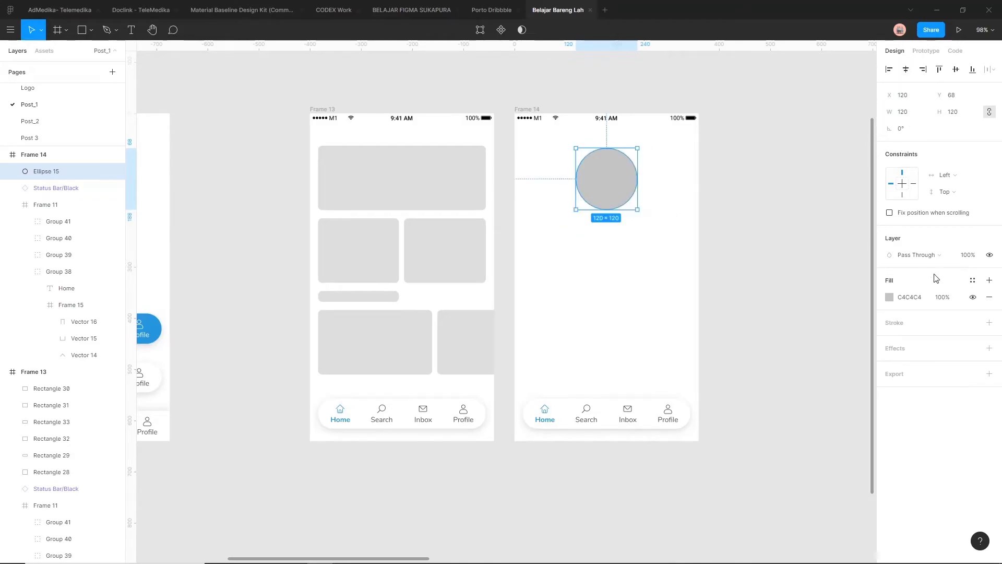
pyautogui.press('Escape')
pyautogui.press('Escape')
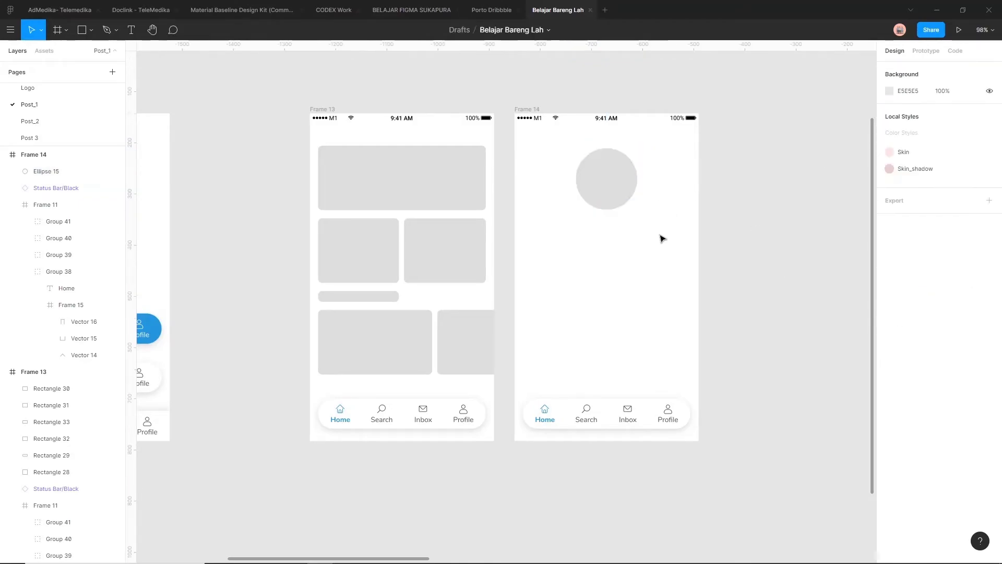
# Add a thin placeholder bar below Frame 14's circle, centre it horizontally, and duplicate it just beneath
pyautogui.scroll(3, 626, 220)
pyautogui.click(606, 166)
pyautogui.press('Escape')
pyautogui.press('r')
pyautogui.moveTo(519, 219)
pyautogui.mouseDown()
pyautogui.moveTo(670, 230)
pyautogui.moveTo(649, 231)
pyautogui.moveTo(650, 259)
pyautogui.moveTo(620, 260)
pyautogui.mouseUp()
pyautogui.click(906, 71)
pyautogui.hotkey('ctrl', 'd')
pyautogui.scroll(-5, 683, 311)
pyautogui.click(651, 272)
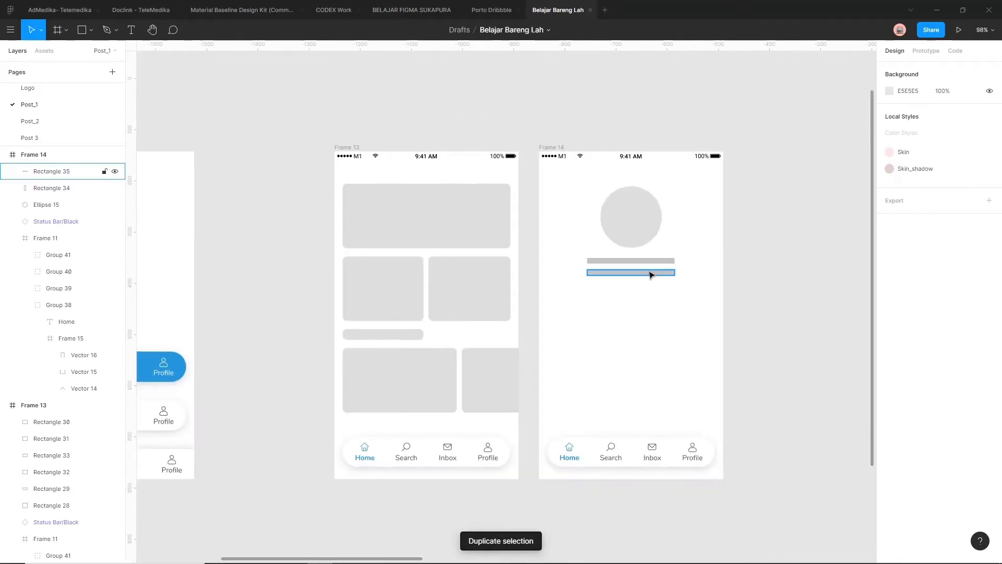
# Create a 328 by 49 placeholder block below the thin bars and duplicate it into a stack of four evenly spaced blocks
pyautogui.hotkey('ctrl', 'd')
pyautogui.moveTo(654, 276); pyautogui.dragTo(663, 346)
pyautogui.click(721, 358)
pyautogui.click(659, 319)
pyautogui.hotkey('ctrl', 'd')
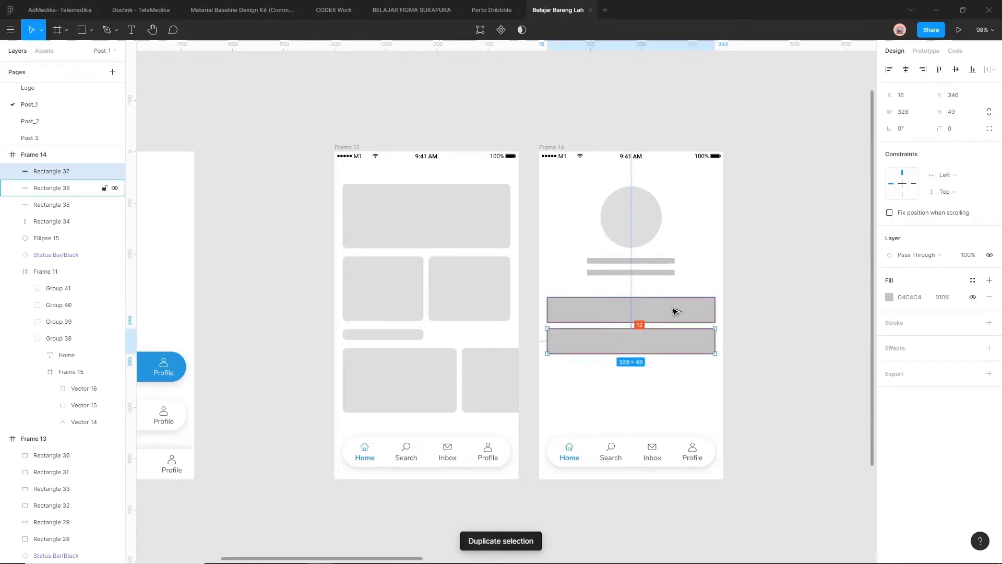
pyautogui.hotkey('ctrl', 'd')
pyautogui.hotkey('ctrl', 'd')
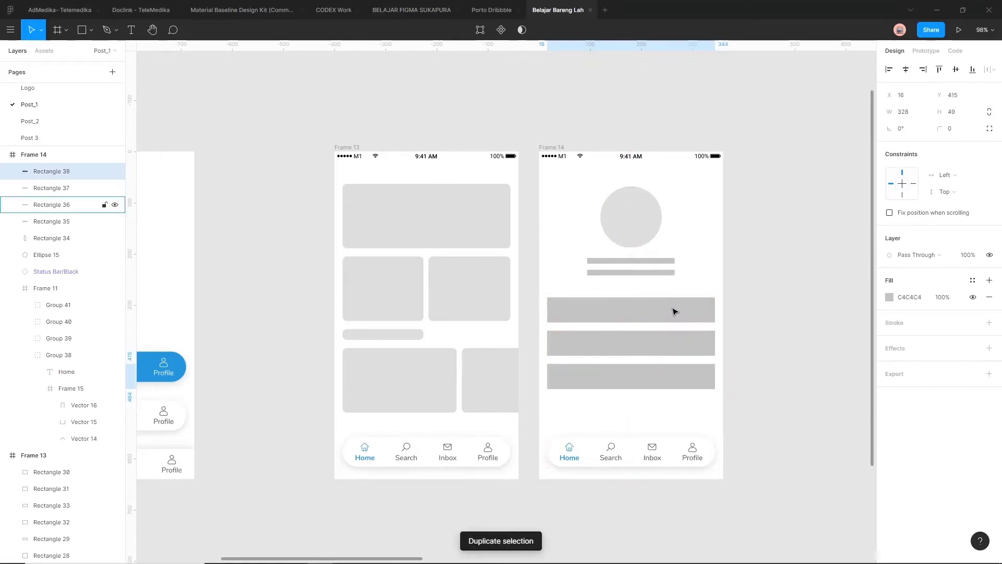
pyautogui.click(789, 307)
# Set the fill of Frame 14's two thin bars and four wide blocks to DDDDDD
pyautogui.scroll(-3, 740, 378)
pyautogui.moveTo(704, 261); pyautogui.dragTo(564, 400)
pyautogui.click(912, 297)
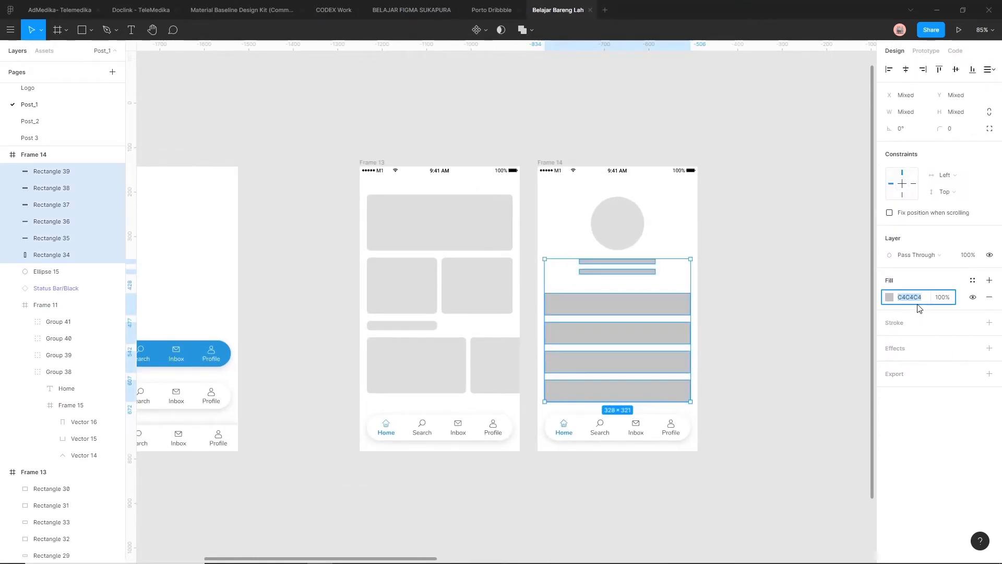
pyautogui.hotkey('ctrl', 'v')
pyautogui.press('Return')
pyautogui.click(767, 330)
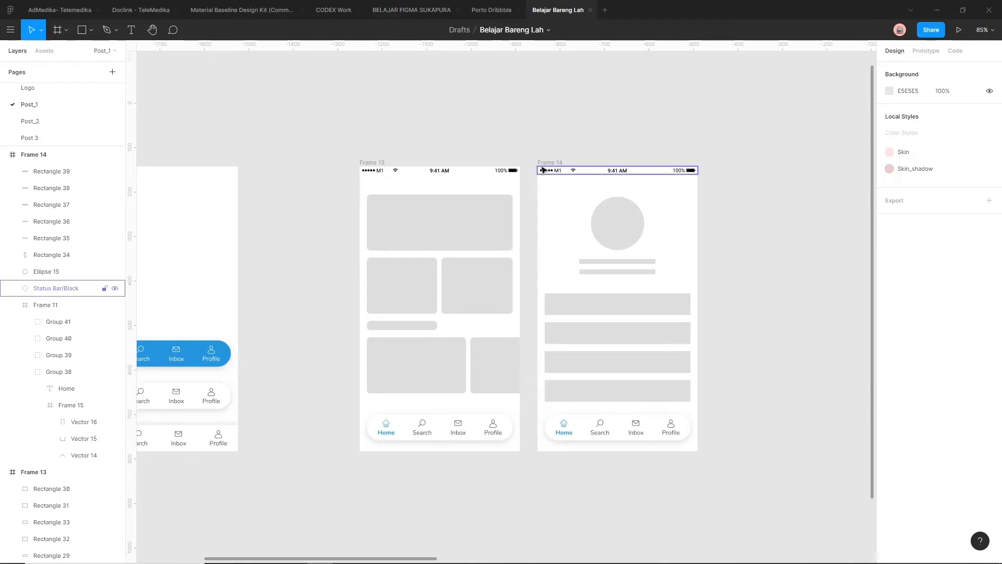
# Move Frame 14 slightly farther away from Frame 13
pyautogui.moveTo(557, 163); pyautogui.dragTo(580, 163)
pyautogui.press('space')
pyautogui.moveTo(582, 167); pyautogui.dragTo(525, 130)
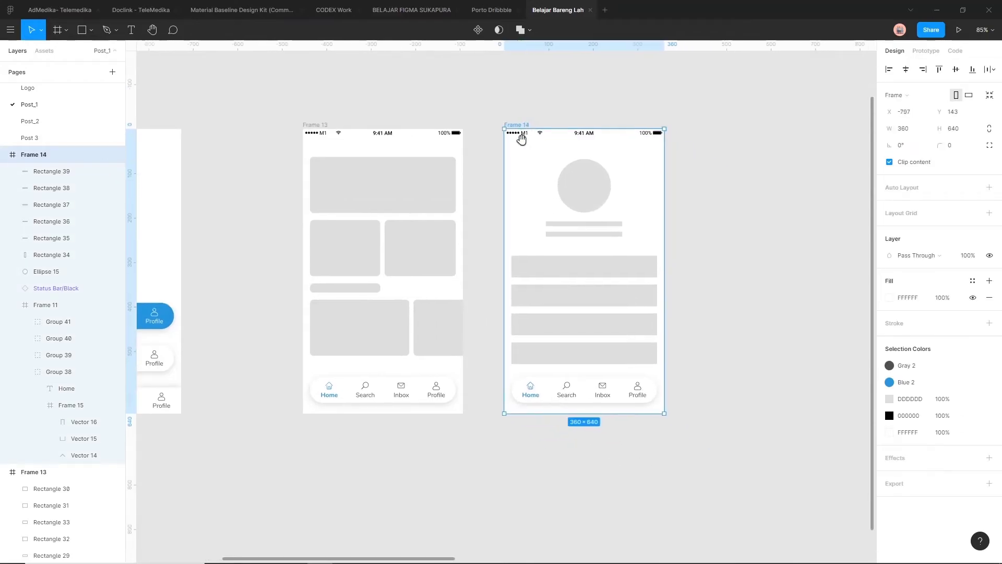
pyautogui.scroll(5, 452, 415)
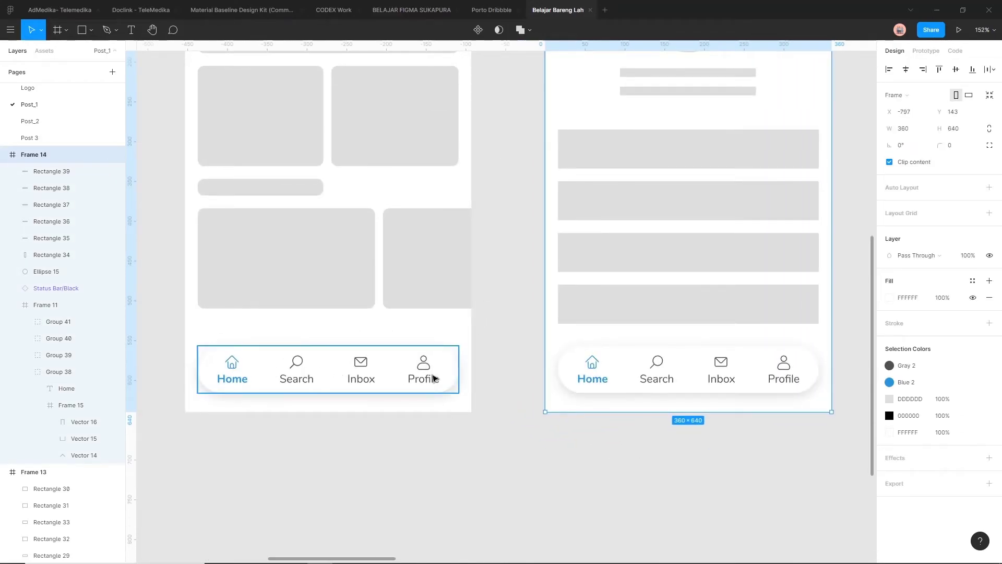
pyautogui.scroll(-3, 535, 441)
pyautogui.click(485, 438)
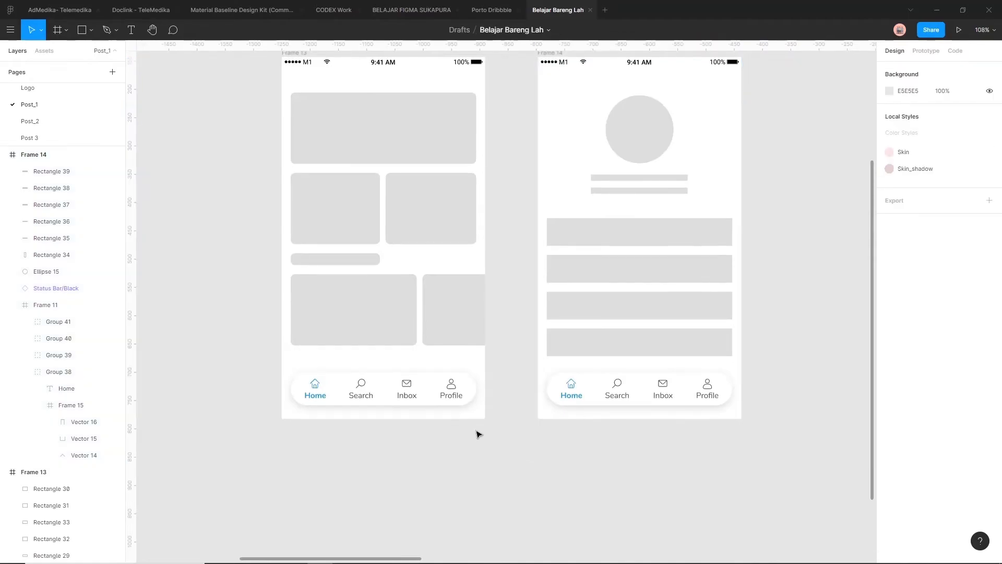
# Recolour the Profile icon and label in Frame 14's navigation bar with the Blue 2 style
pyautogui.scroll(3, 477, 434)
pyautogui.scroll(2, 524, 446)
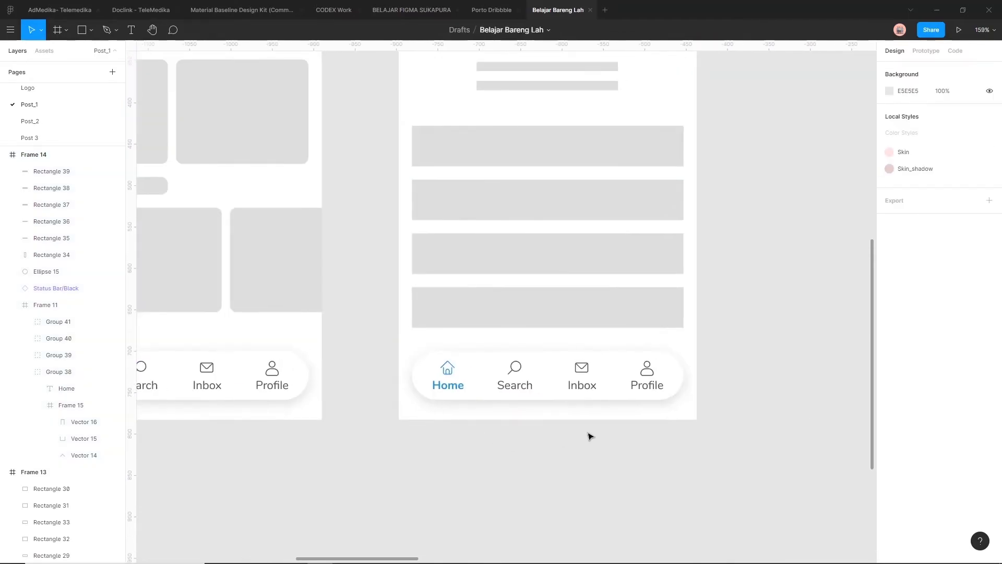
pyautogui.scroll(5, 588, 436)
pyautogui.scroll(-5, 586, 436)
pyautogui.scroll(7, 616, 425)
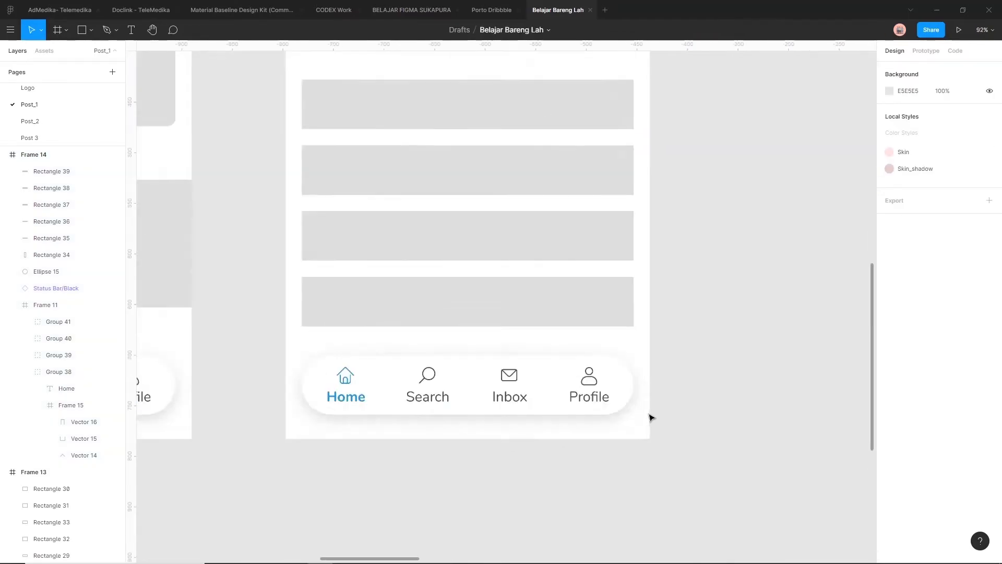
pyautogui.click(553, 360)
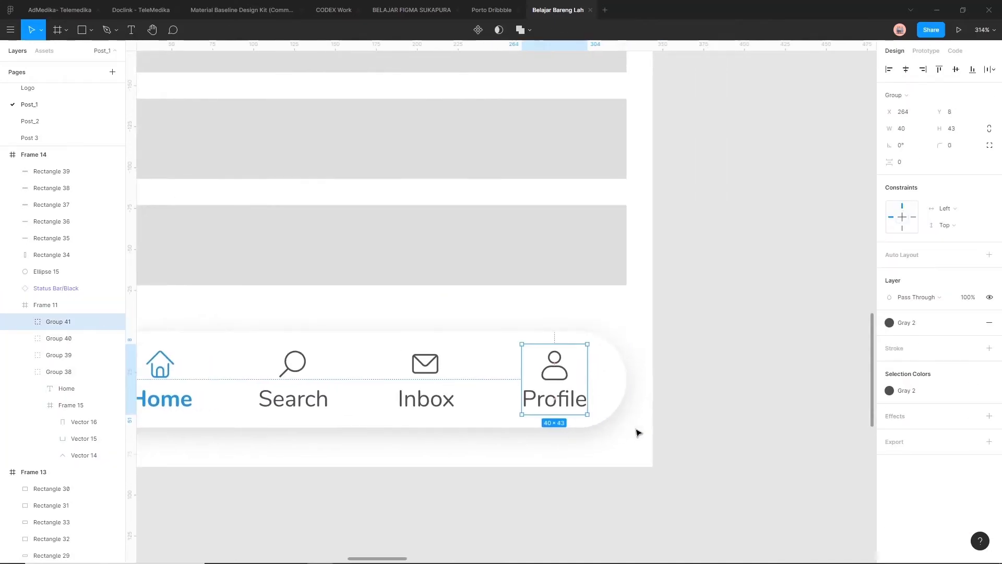
pyautogui.click(917, 390)
pyautogui.click(800, 483)
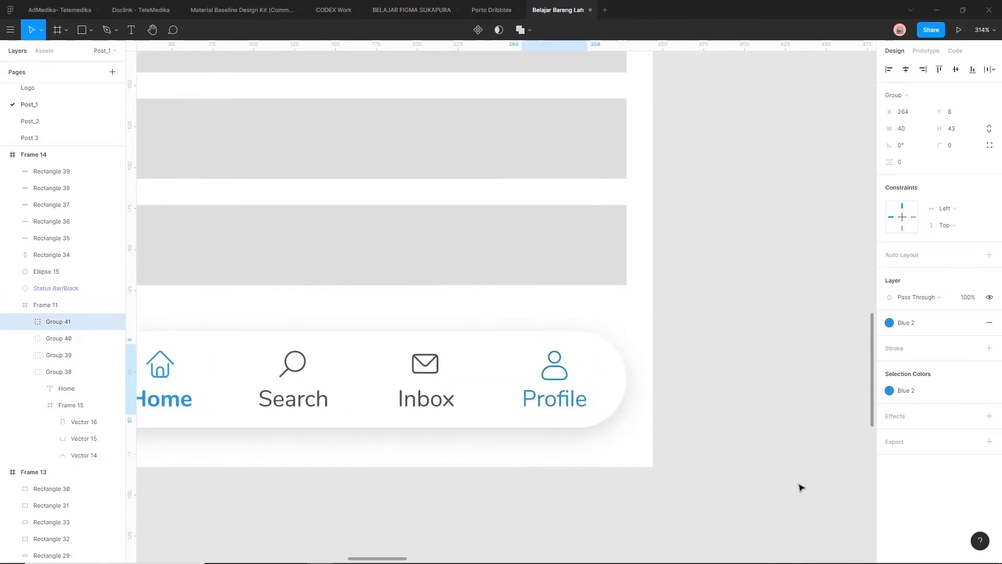
# Recolour the Home icon and label in Frame 14's navigation bar with the Gray 2 style
pyautogui.click(588, 499)
pyautogui.hscroll(-5, 588, 499)
pyautogui.click(423, 360)
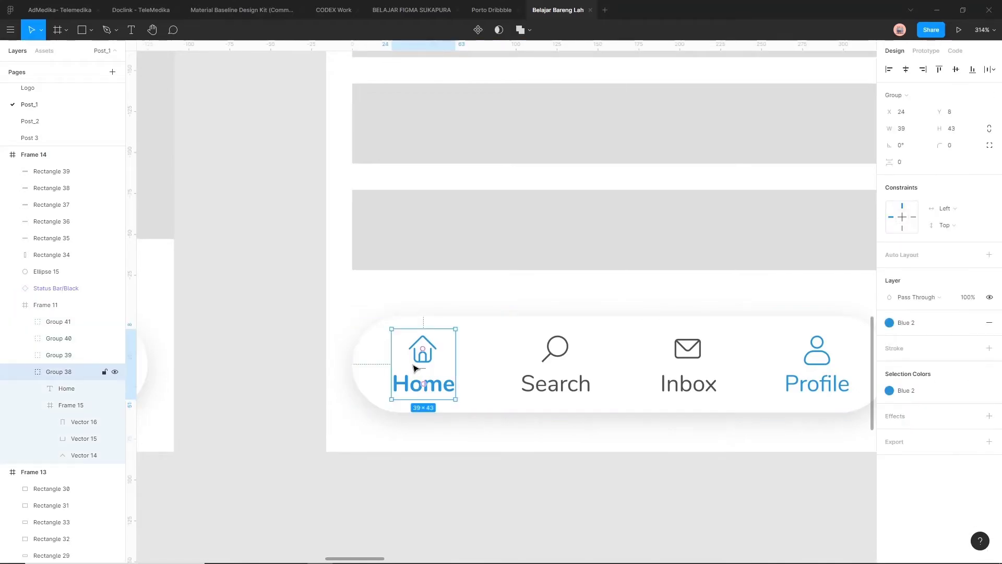
pyautogui.click(899, 390)
pyautogui.click(797, 444)
pyautogui.click(798, 445)
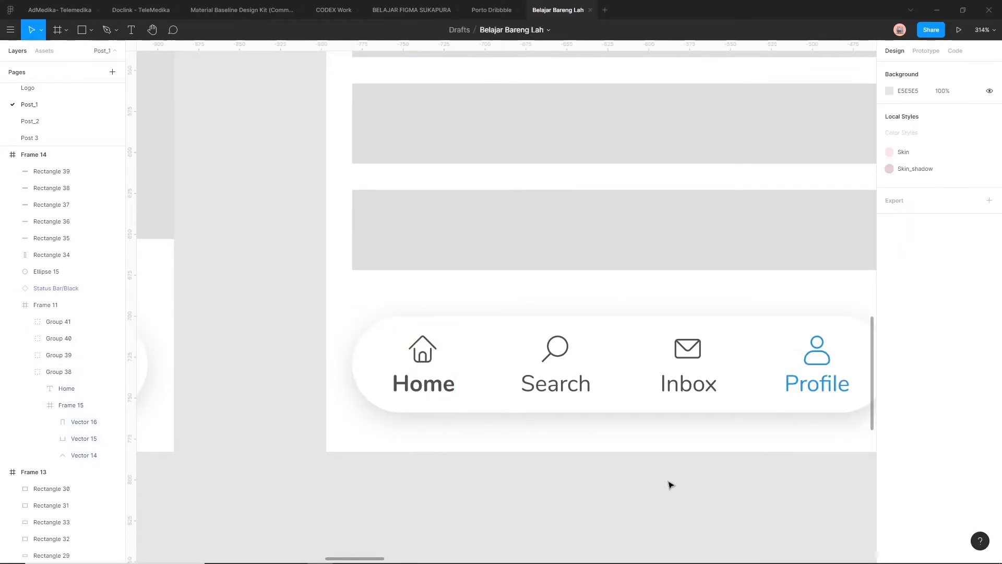
# Set Frame 14's Home label to the Regular font weight and its Profile label to Bold
pyautogui.doubleClick(422, 384)
pyautogui.click(897, 303)
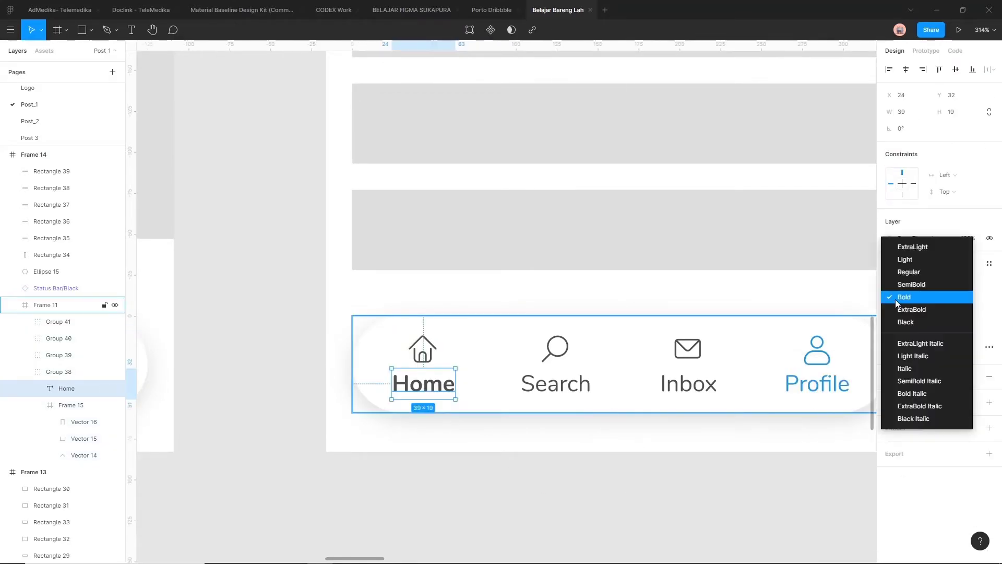
pyautogui.click(910, 272)
pyautogui.doubleClick(816, 383)
pyautogui.click(907, 297)
pyautogui.click(912, 325)
pyautogui.click(760, 483)
pyautogui.keyDown('ctrl'); pyautogui.scroll(-6, 756, 487); pyautogui.keyUp('ctrl')
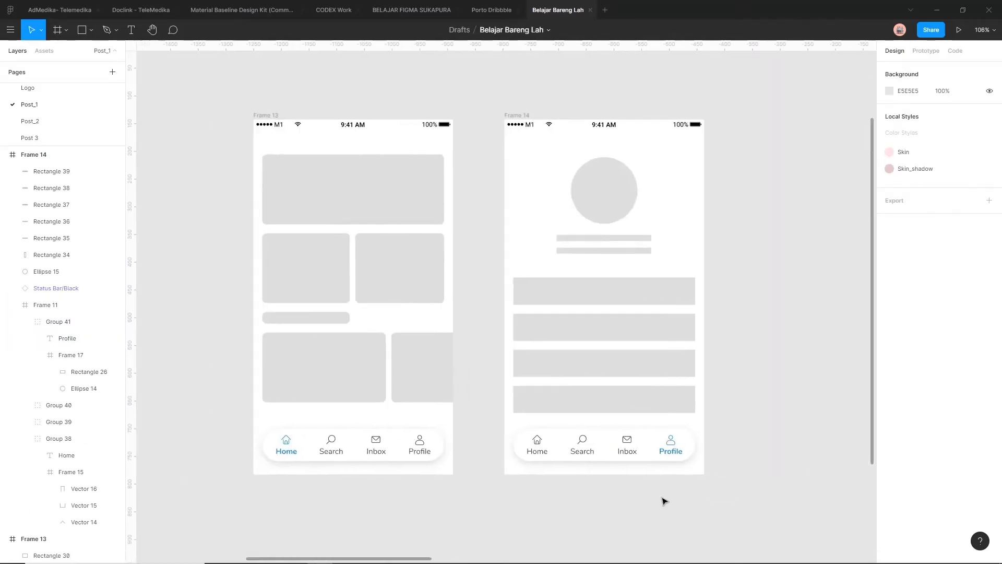
# Create a prototype connection from the Profile item in Frame 13's navigation bar to Frame 14
pyautogui.click(926, 52)
pyautogui.click(491, 463)
pyautogui.doubleClick(491, 463)
pyautogui.moveTo(500, 456); pyautogui.dragTo(646, 461)
# Set the Profile connection's animation to Smart Animate with Ease In easing and a 150 ms duration
pyautogui.click(790, 174)
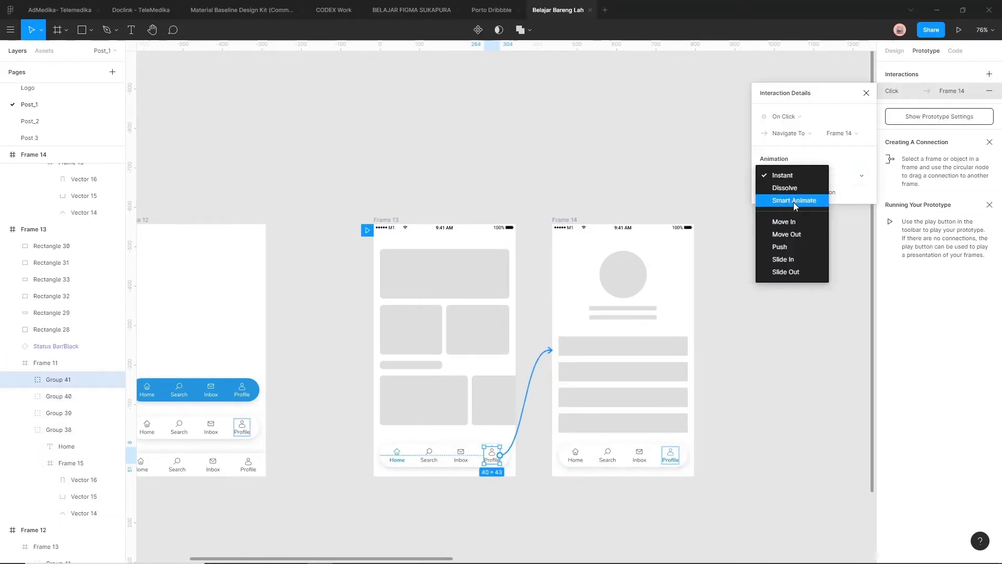
pyautogui.click(791, 203)
pyautogui.click(785, 192)
pyautogui.click(786, 184)
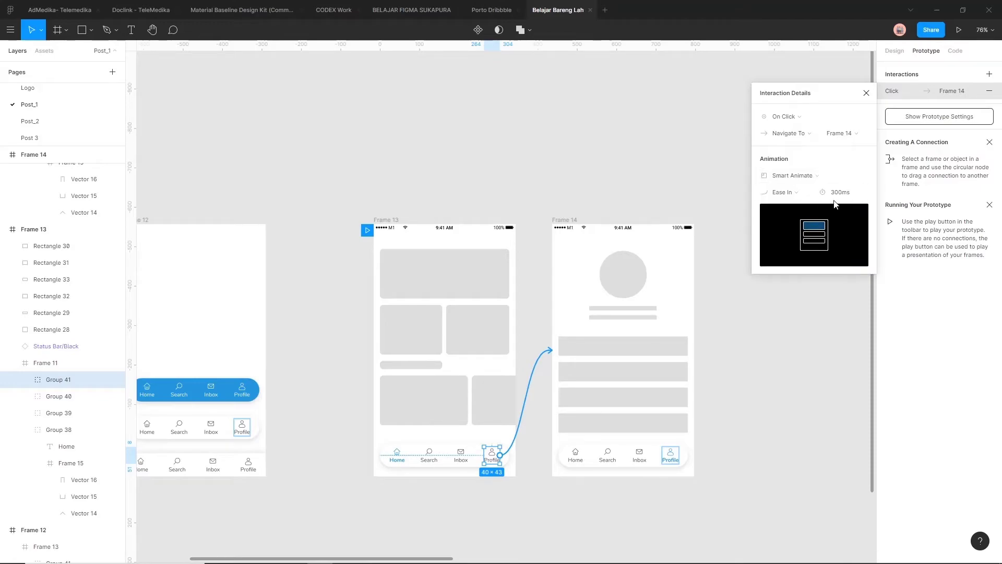
pyautogui.click(837, 197)
pyautogui.write('150')
pyautogui.press('Return')
pyautogui.click(801, 374)
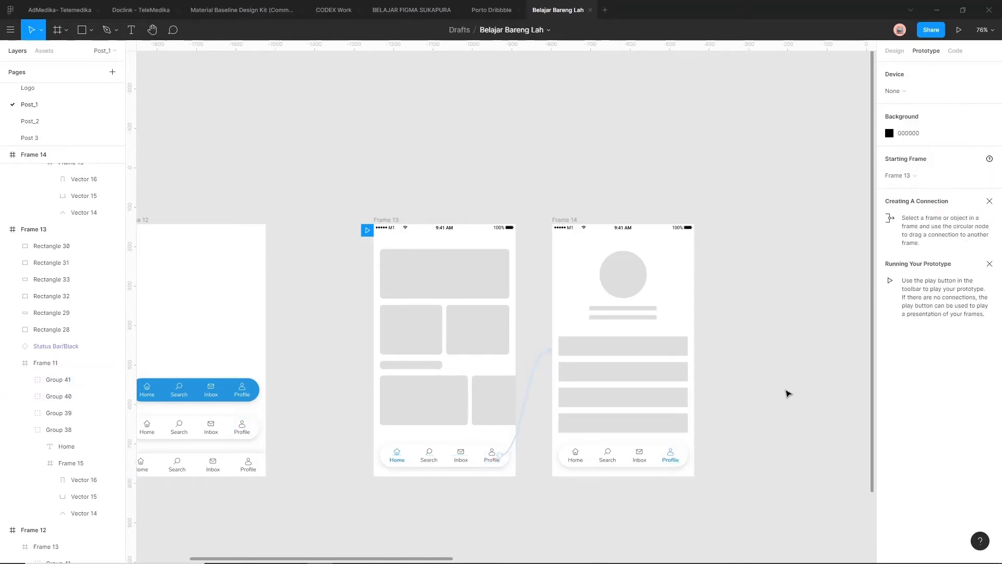
# Create a prototype connection from the Home item in Frame 14's navigation bar back to Frame 13
pyautogui.doubleClick(575, 455)
pyautogui.moveTo(583, 455); pyautogui.dragTo(459, 446)
pyautogui.click(749, 306)
pyautogui.scroll(5, 750, 308)
pyautogui.scroll(-4, 762, 223)
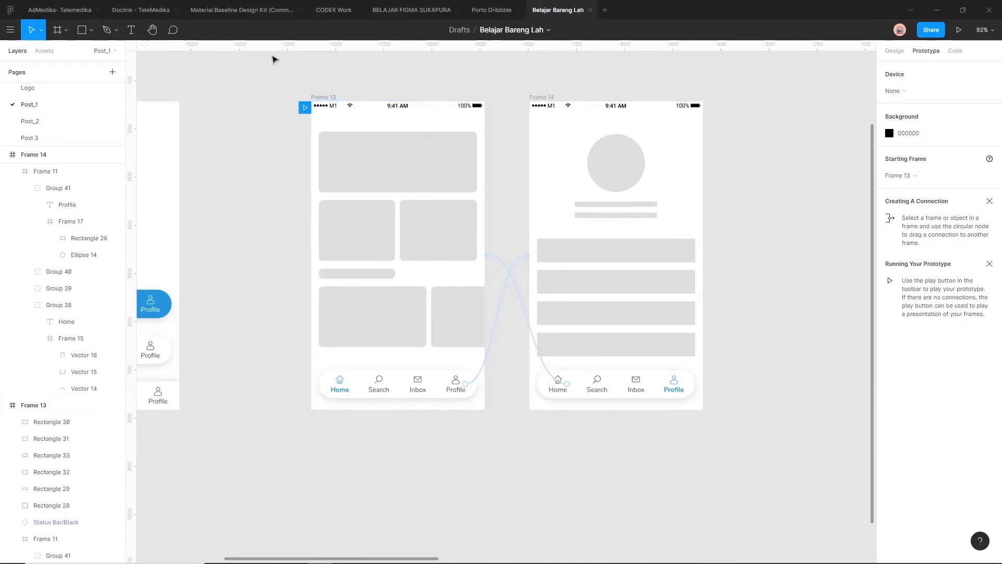
# Run the prototype preview and go from the home screen to the profile screen through the Profile item
pyautogui.click(959, 30)
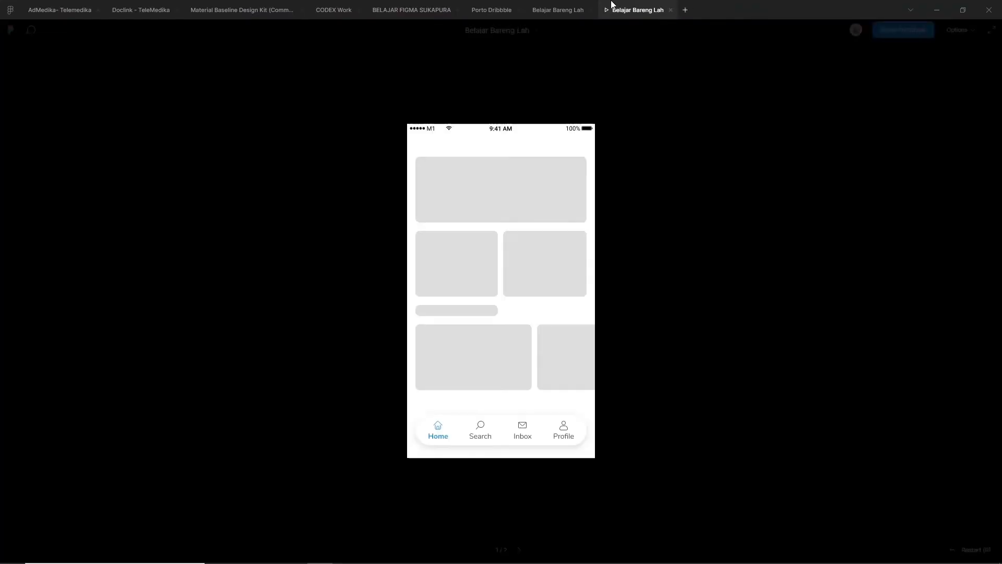
pyautogui.click(554, 6)
pyautogui.click(638, 10)
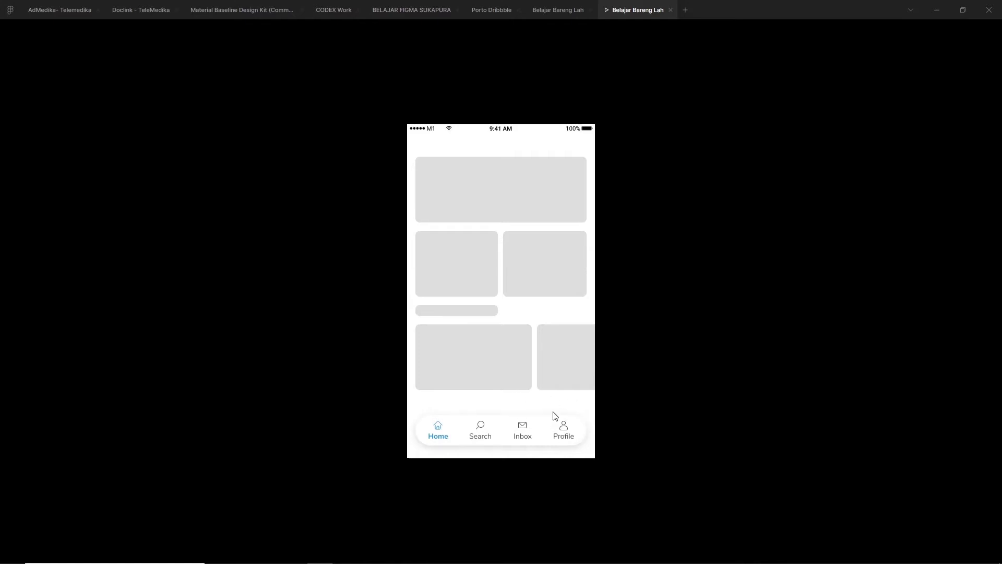
pyautogui.click(569, 441)
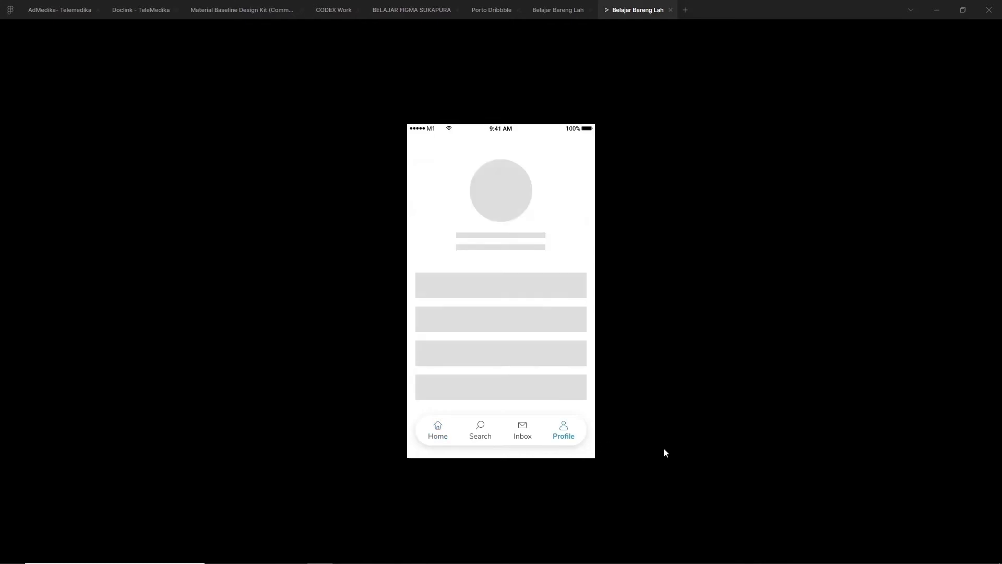
pyautogui.click(807, 74)
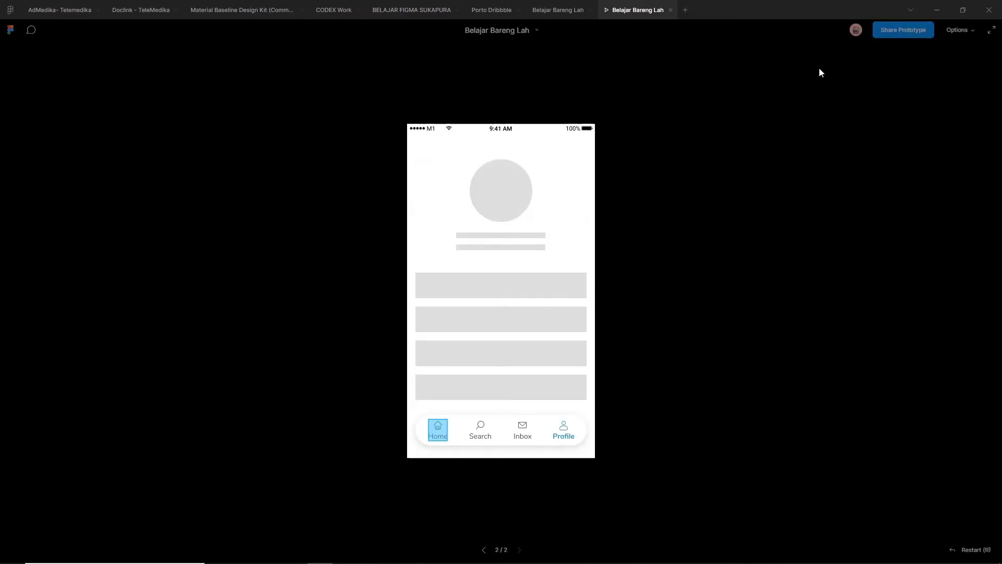
pyautogui.click(867, 78)
# Change the prototype preview's scaling to Fill – Scale down or up to fill
pyautogui.click(960, 30)
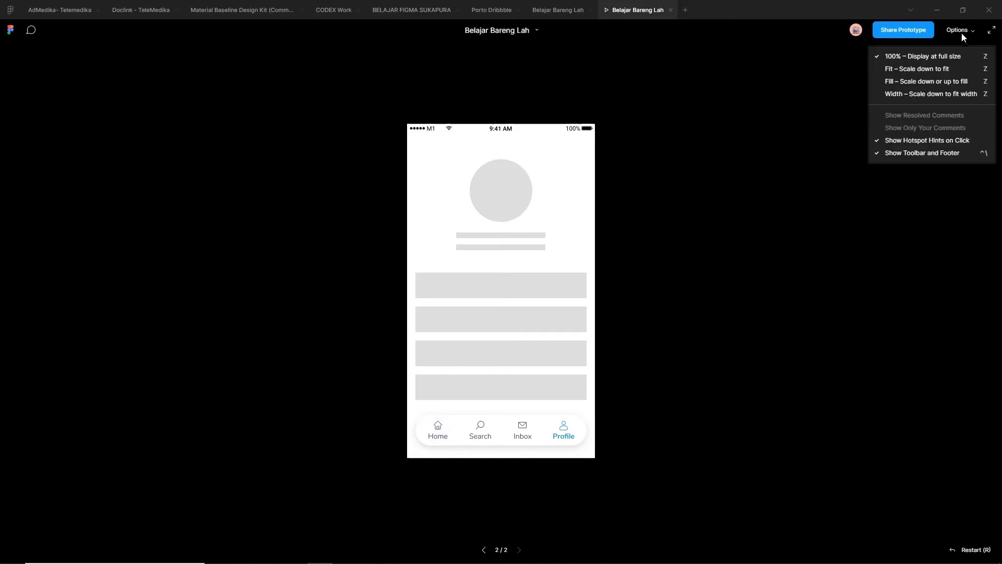
pyautogui.click(933, 67)
pyautogui.click(965, 32)
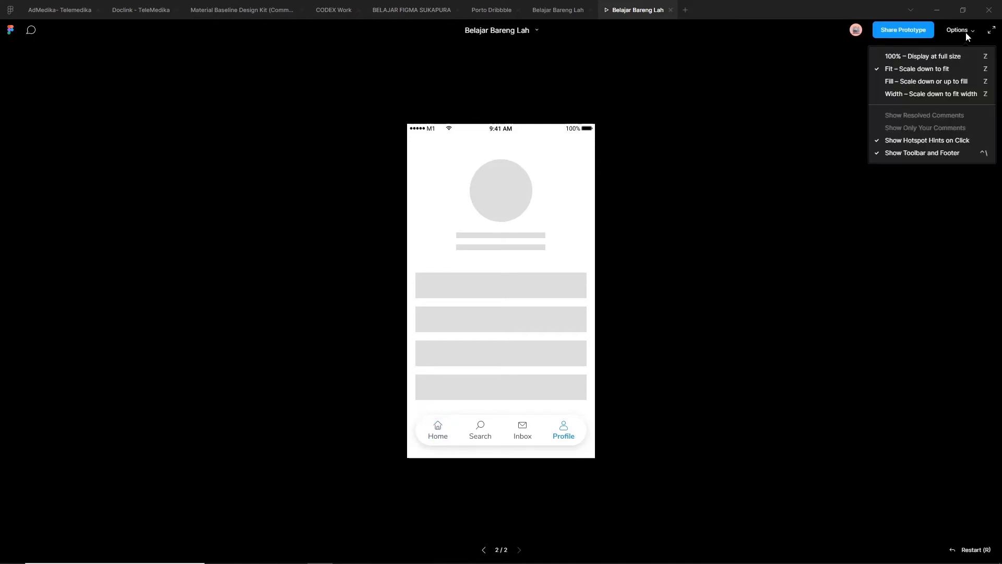
pyautogui.click(947, 79)
pyautogui.click(723, 224)
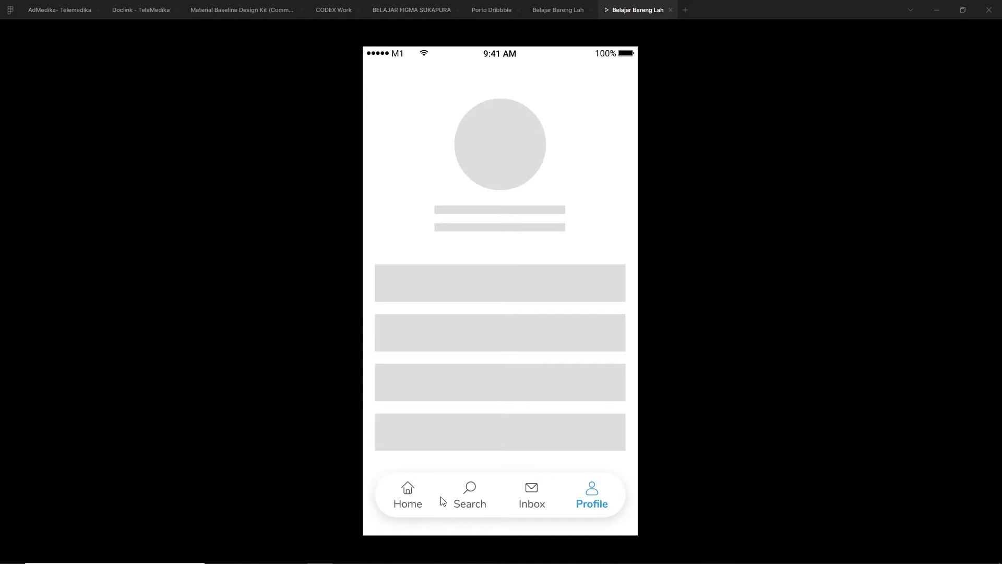
# Test the prototype by switching repeatedly between the Home and Profile screens, finishing on Home
pyautogui.click(400, 510)
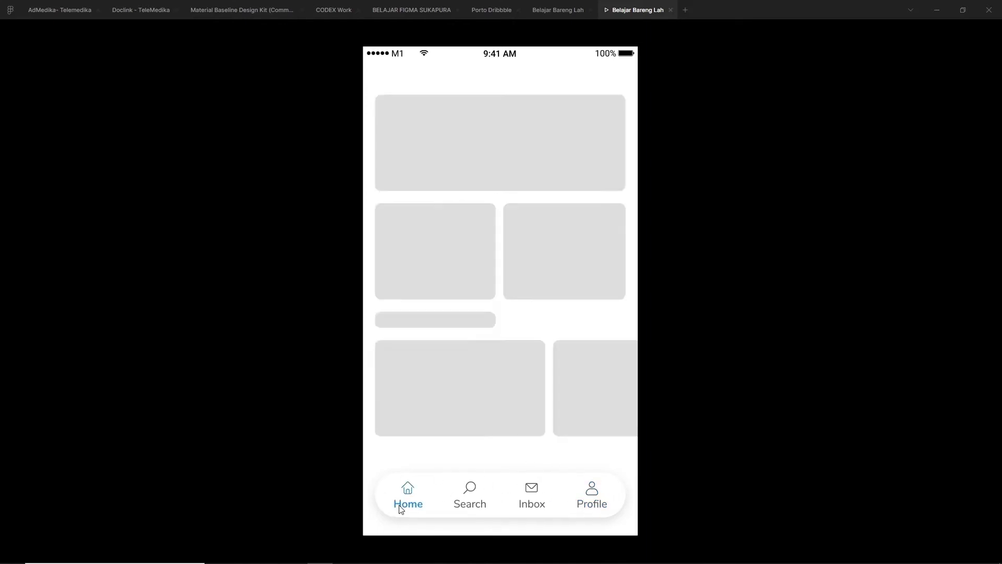
pyautogui.click(606, 510)
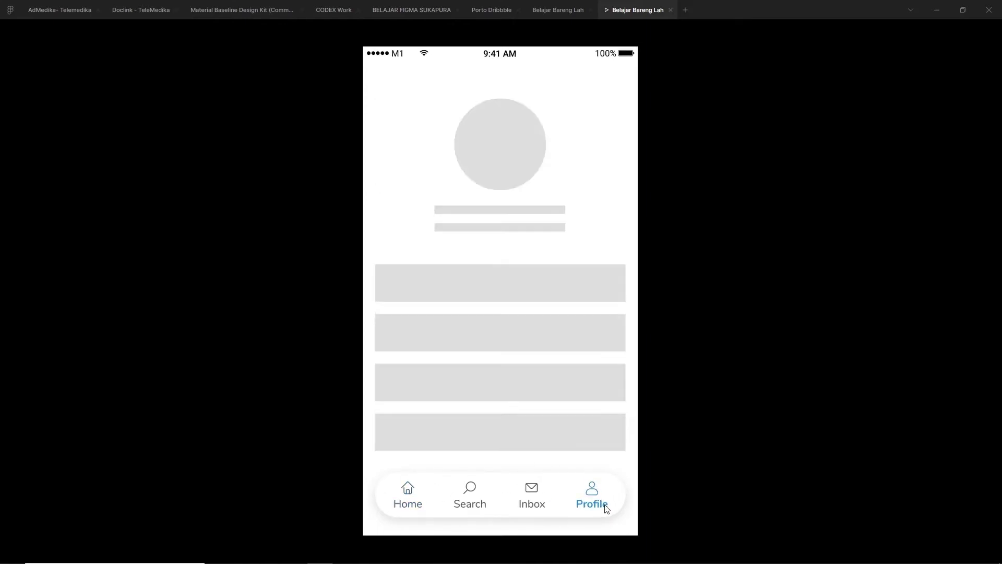
pyautogui.click(413, 511)
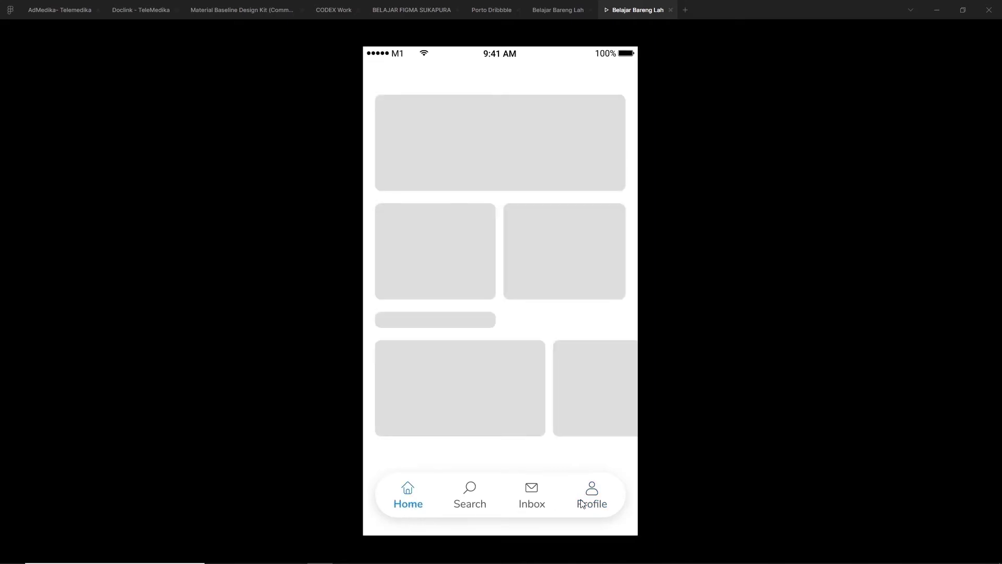
pyautogui.click(603, 505)
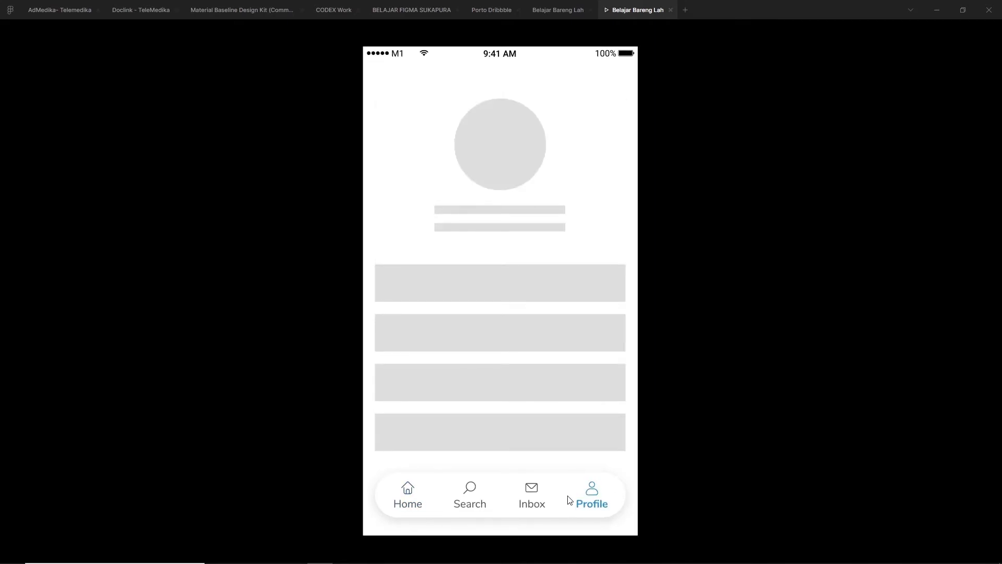
pyautogui.click(407, 510)
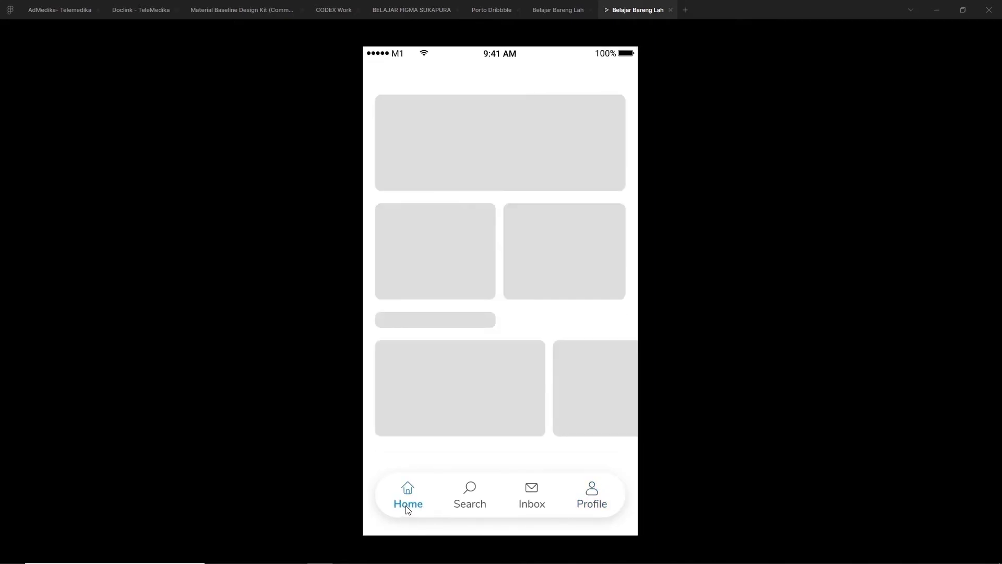
# Go to the Profile screen and back to Home in the prototype preview, and return to the design file
pyautogui.click(595, 502)
pyautogui.click(413, 506)
pyautogui.click(546, 7)
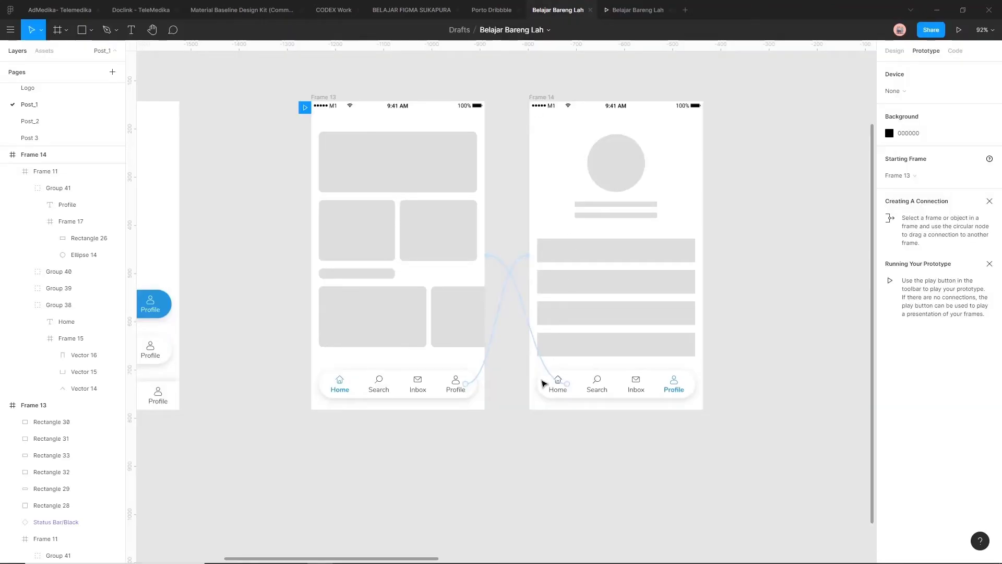
# Move the white navigation bars out of Frame 13 and Frame 14 to the empty canvas above them
pyautogui.scroll(-5, 532, 427)
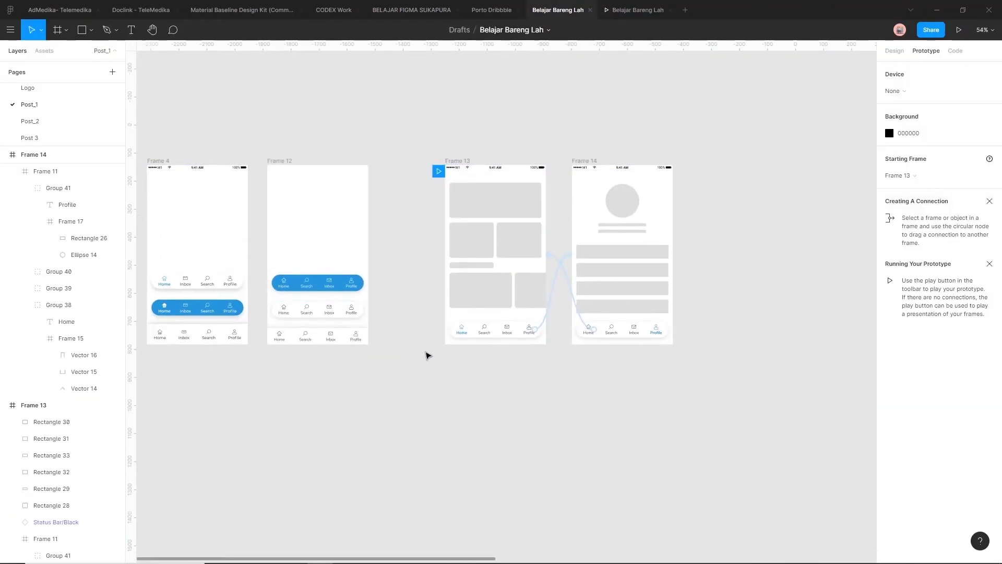
pyautogui.scroll(3, 428, 351)
pyautogui.moveTo(511, 344); pyautogui.dragTo(666, 331)
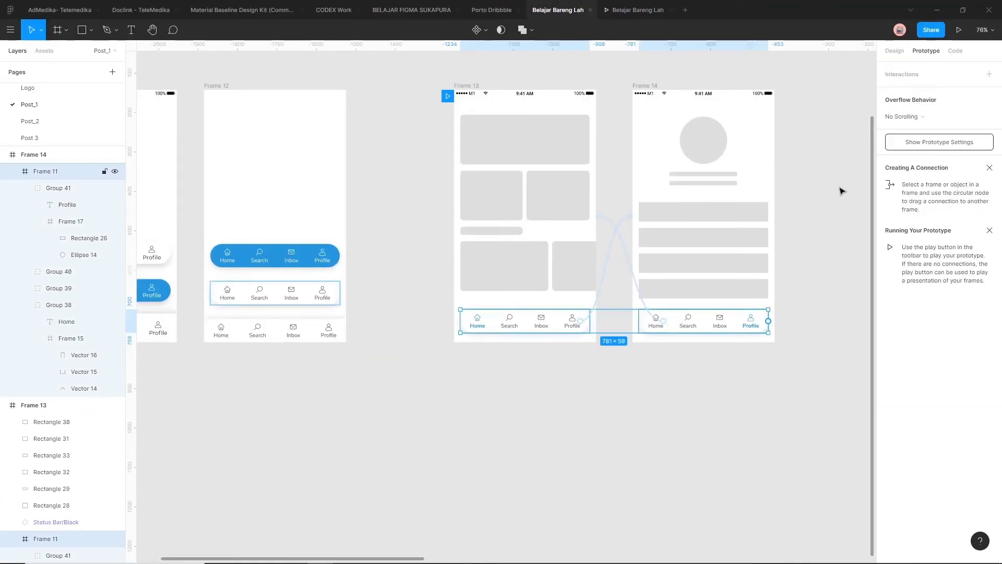
pyautogui.click(894, 50)
pyautogui.keyDown('ctrl'); pyautogui.scroll(-3, 723, 264); pyautogui.keyUp('ctrl')
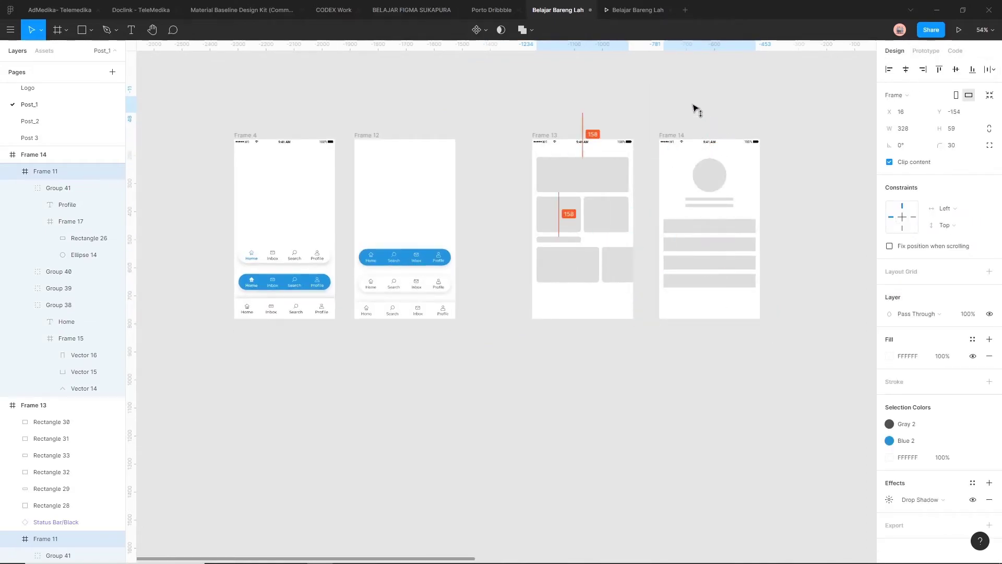
pyautogui.click(497, 127)
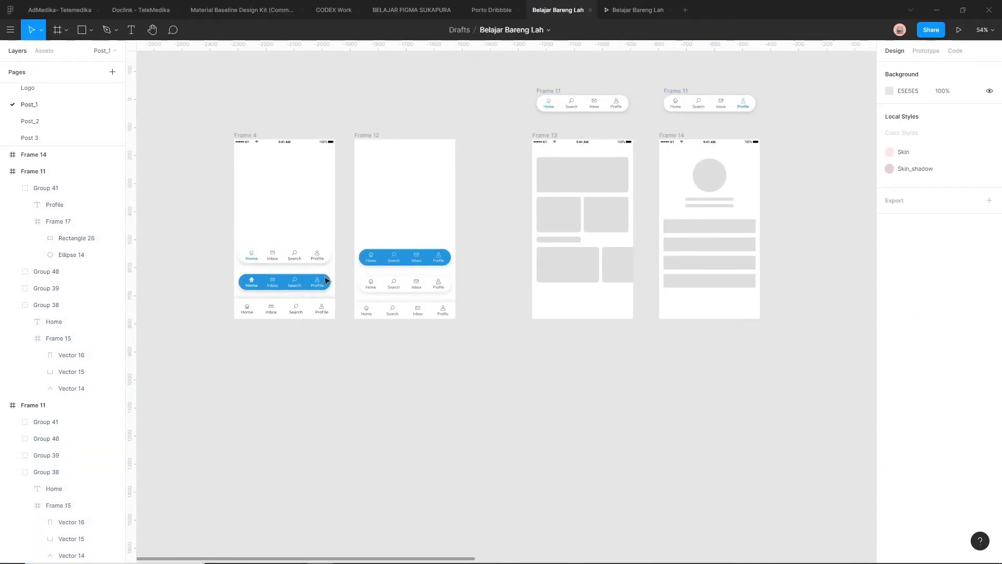
# Copy the blue navigation bar from Frame 12 into Frame 13 and place it near the screen's bottom edge at Y 557
pyautogui.keyDown('ctrl'); pyautogui.scroll(1, 319, 274); pyautogui.keyUp('ctrl')
pyautogui.click(418, 258)
pyautogui.keyDown('ctrl'); pyautogui.scroll(3, 417, 257); pyautogui.keyUp('ctrl')
pyautogui.click(554, 263)
pyautogui.click(418, 257)
pyautogui.keyDown('ctrl'); pyautogui.scroll(-2, 443, 297); pyautogui.keyUp('ctrl')
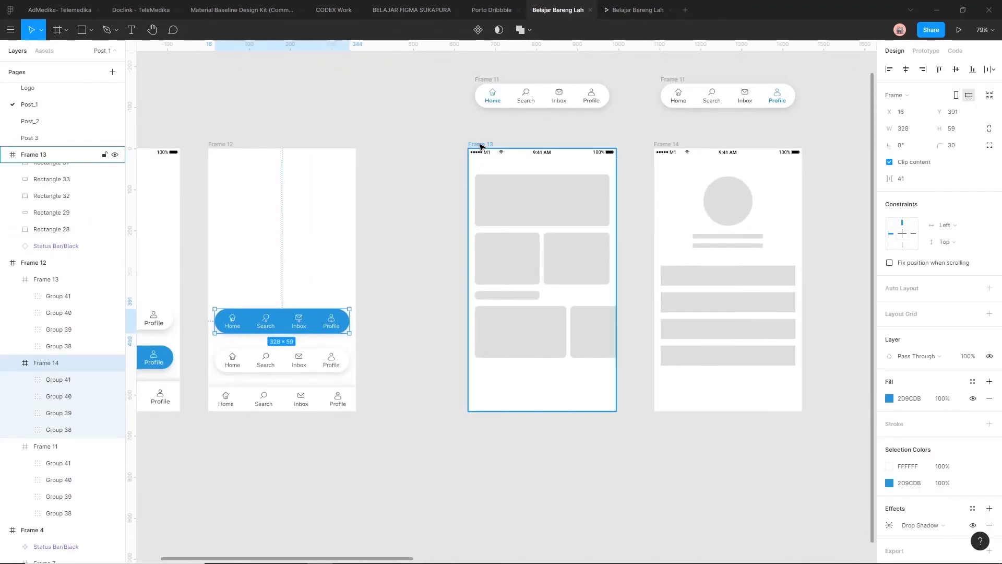
pyautogui.click(480, 146)
pyautogui.hotkey('ctrl', 'v')
pyautogui.keyDown('ctrl'); pyautogui.scroll(2, 552, 320); pyautogui.keyUp('ctrl')
pyautogui.moveTo(565, 320); pyautogui.dragTo(589, 396)
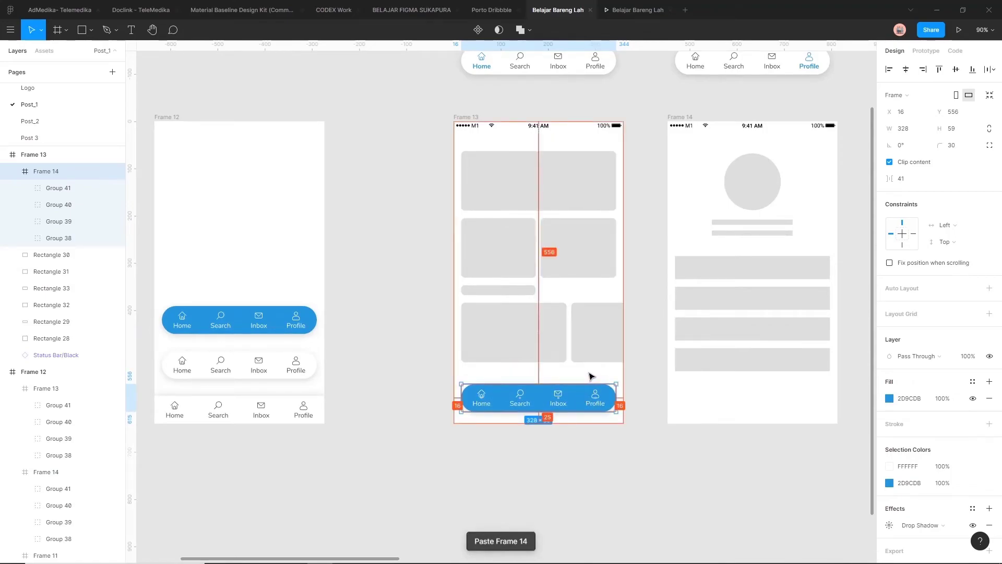
pyautogui.keyDown('ctrl'); pyautogui.scroll(3, 588, 410); pyautogui.keyUp('ctrl')
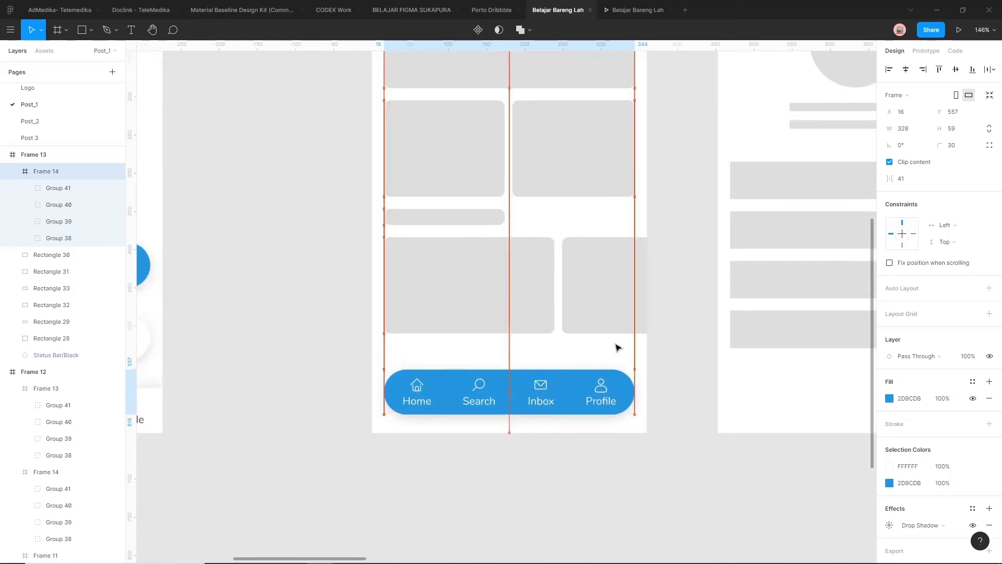
# Examine the blue navigation bar in Frame 13 and its spacing from the frame's edges
pyautogui.click(629, 472)
pyautogui.keyDown('ctrl'); pyautogui.scroll(2, 629, 472); pyautogui.keyUp('ctrl')
pyautogui.keyDown('ctrl'); pyautogui.scroll(1, 460, 419); pyautogui.keyUp('ctrl')
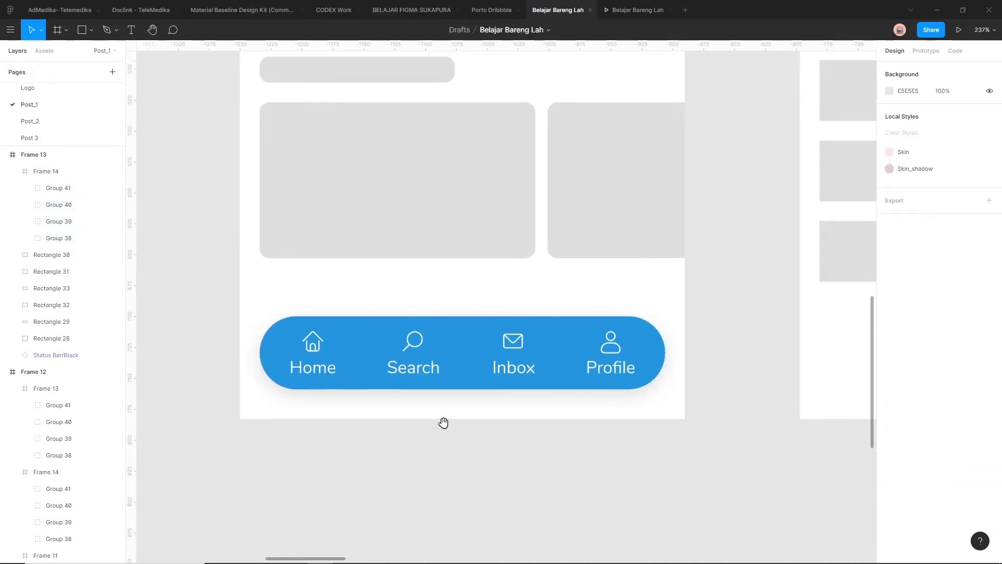
pyautogui.hscroll(-2, 447, 418)
pyautogui.click(544, 361)
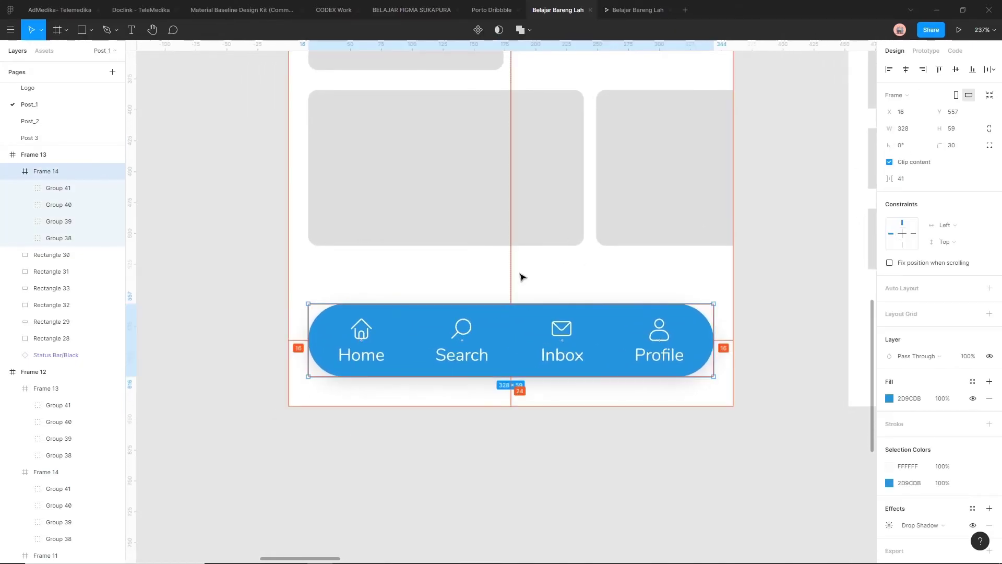
pyautogui.scroll(-1, 555, 465)
pyautogui.click(555, 465)
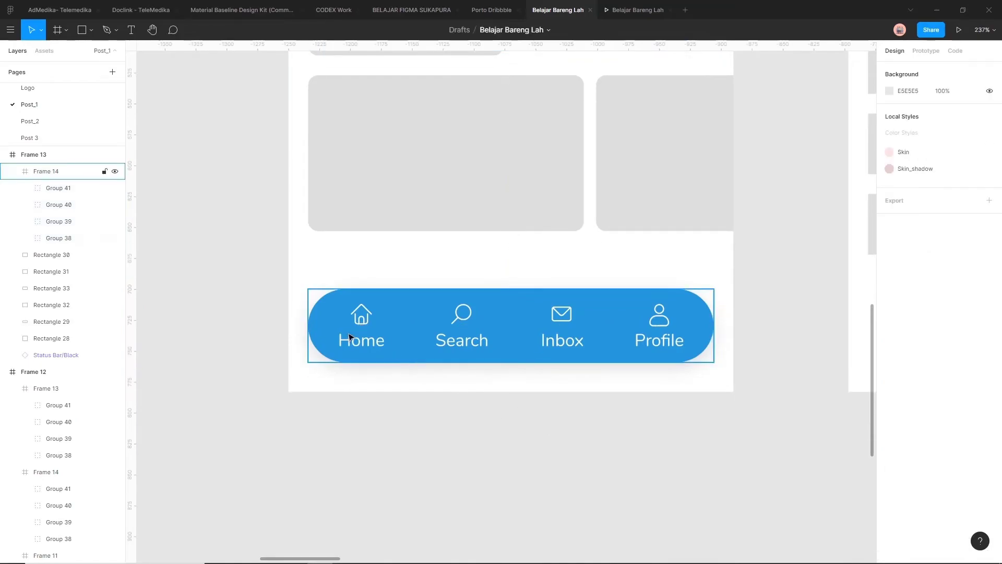
pyautogui.keyDown('ctrl'); pyautogui.scroll(-3, 381, 360); pyautogui.keyUp('ctrl')
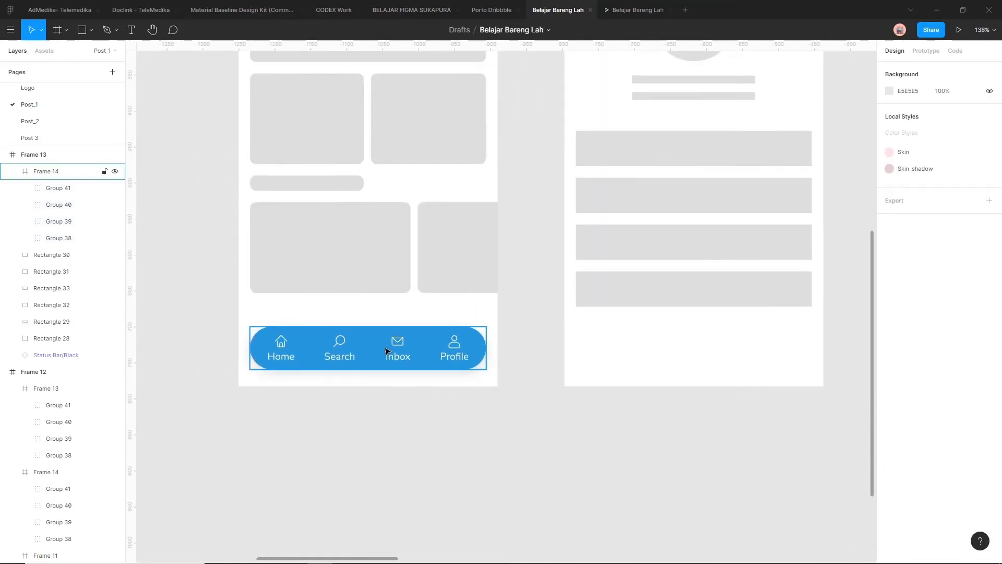
# Copy the blue navigation bar from Frame 13 into Frame 14 at the same position
pyautogui.click(392, 351)
pyautogui.keyDown('ctrl'); pyautogui.scroll(-2, 396, 381); pyautogui.keyUp('ctrl')
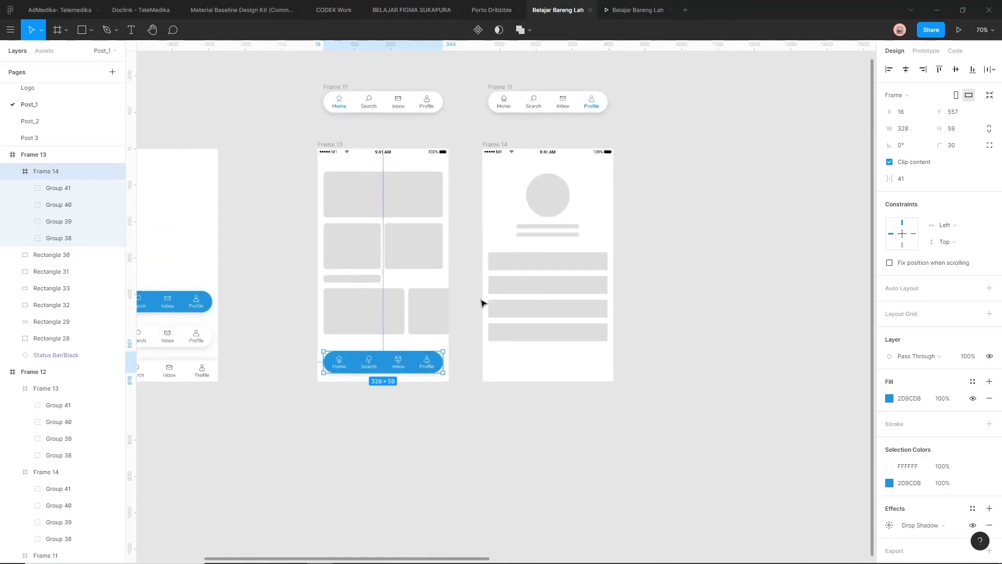
pyautogui.click(408, 380)
pyautogui.click(409, 370)
pyautogui.click(509, 165)
pyautogui.hotkey('ctrl', 'v')
pyautogui.keyDown('ctrl'); pyautogui.scroll(3, 545, 402); pyautogui.keyUp('ctrl')
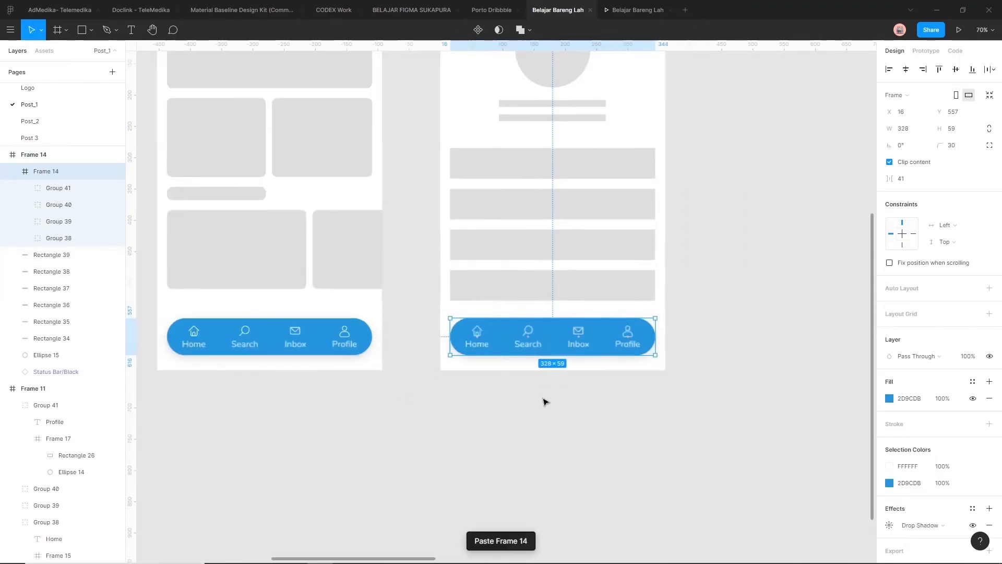
pyautogui.keyDown('ctrl'); pyautogui.scroll(3, 546, 402); pyautogui.keyUp('ctrl')
pyautogui.click(537, 405)
# Draw a 10 × 11 rectangle over the body of the Home icon in Frame 13's blue navigation bar
pyautogui.hscroll(-5, 634, 430)
pyautogui.keyDown('ctrl'); pyautogui.scroll(1, 422, 400); pyautogui.keyUp('ctrl')
pyautogui.keyDown('ctrl'); pyautogui.scroll(3, 422, 400); pyautogui.keyUp('ctrl')
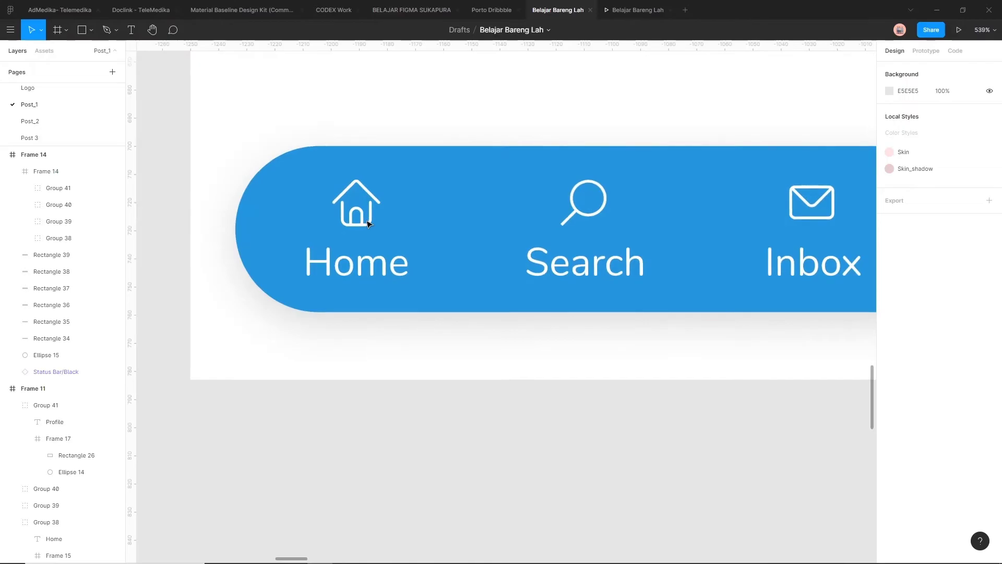
pyautogui.keyDown('ctrl'); pyautogui.scroll(4, 366, 208); pyautogui.keyUp('ctrl')
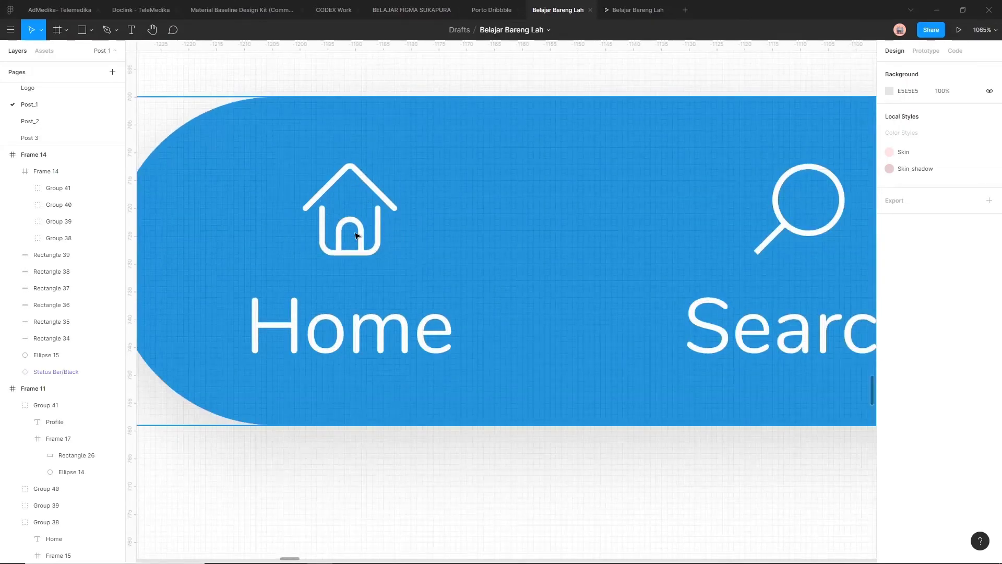
pyautogui.keyDown('ctrl'); pyautogui.scroll(-4, 357, 236); pyautogui.keyUp('ctrl')
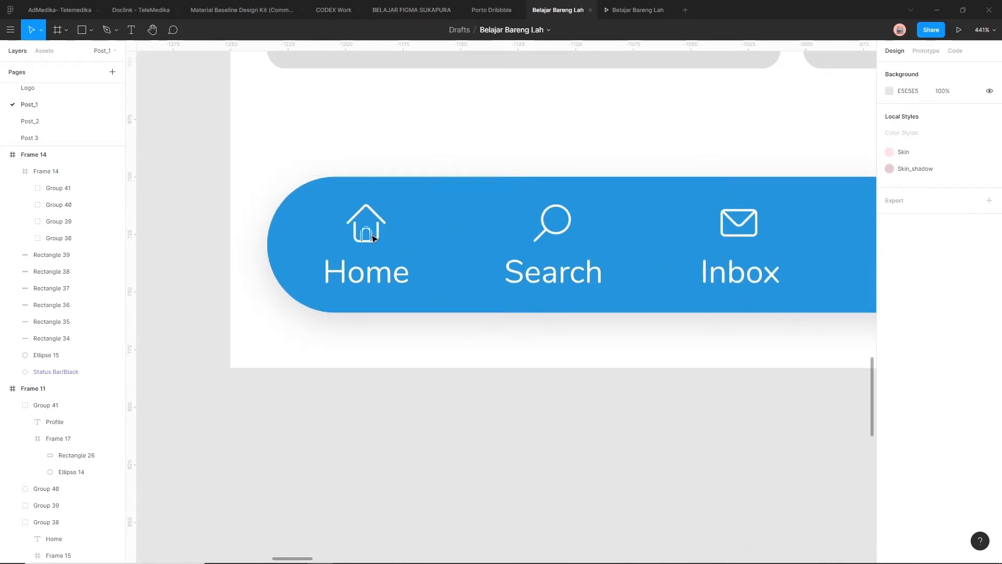
pyautogui.keyDown('ctrl'); pyautogui.scroll(5, 374, 238); pyautogui.keyUp('ctrl')
pyautogui.keyDown('ctrl'); pyautogui.scroll(3, 373, 238); pyautogui.keyUp('ctrl')
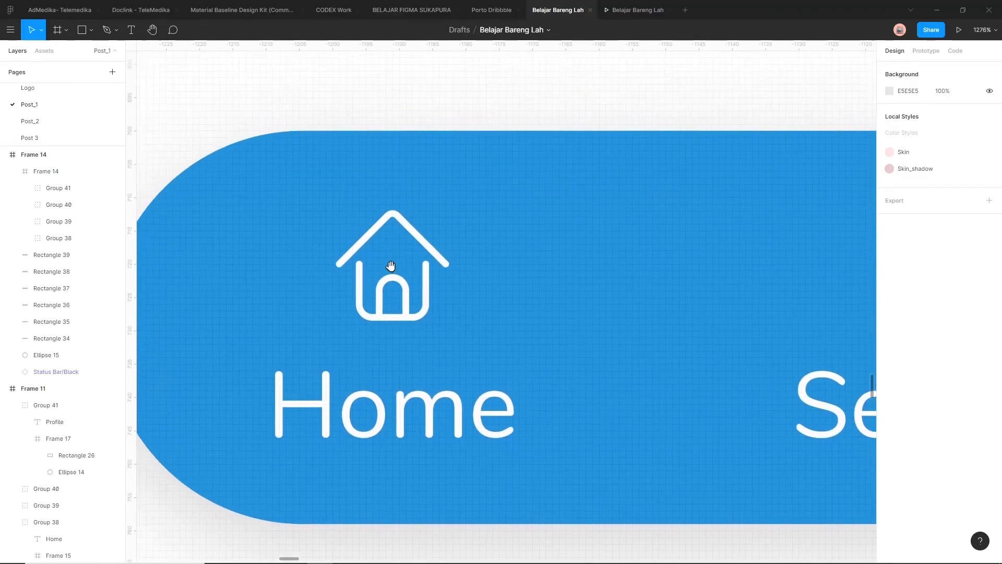
pyautogui.keyDown('ctrl'); pyautogui.click(358, 269); pyautogui.keyUp('ctrl')
pyautogui.click(496, 295)
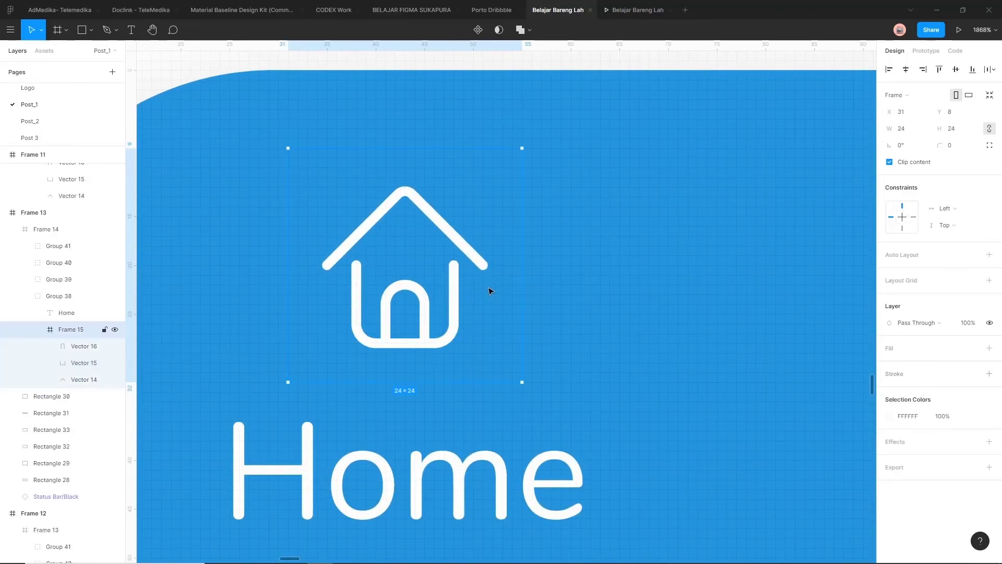
pyautogui.keyDown('ctrl'); pyautogui.scroll(2, 412, 281); pyautogui.keyUp('ctrl')
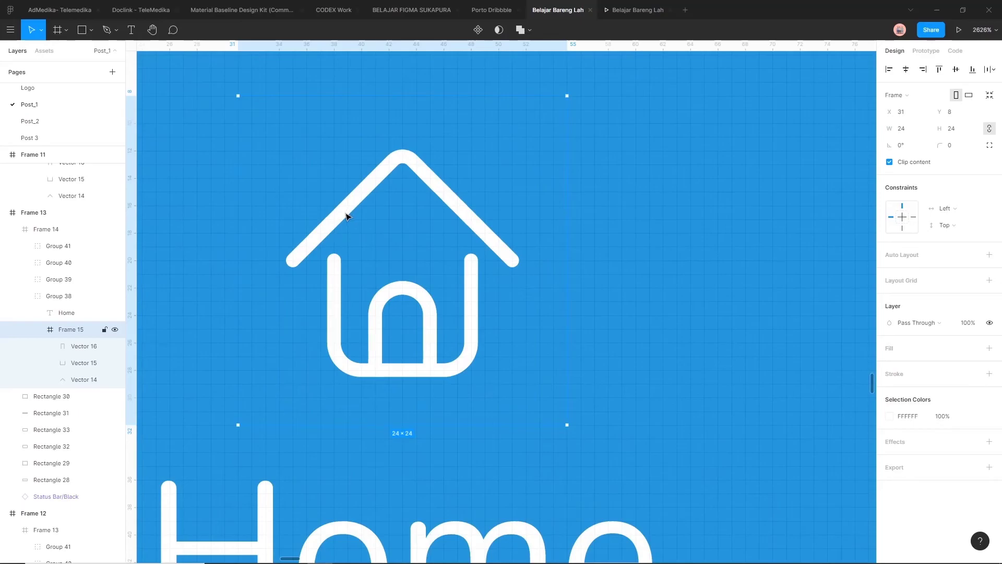
pyautogui.click(338, 266)
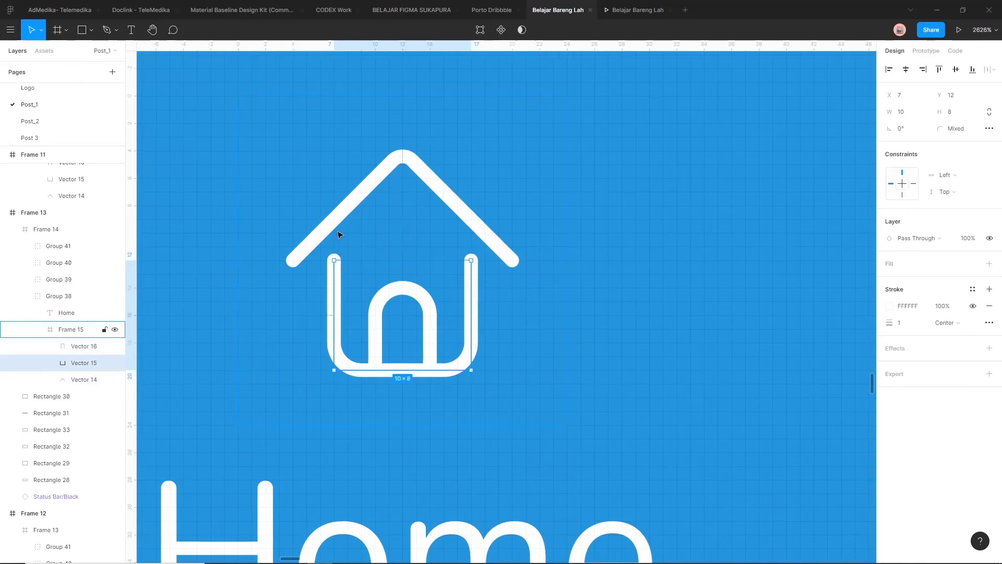
pyautogui.press('r')
pyautogui.moveTo(334, 219); pyautogui.dragTo(471, 369)
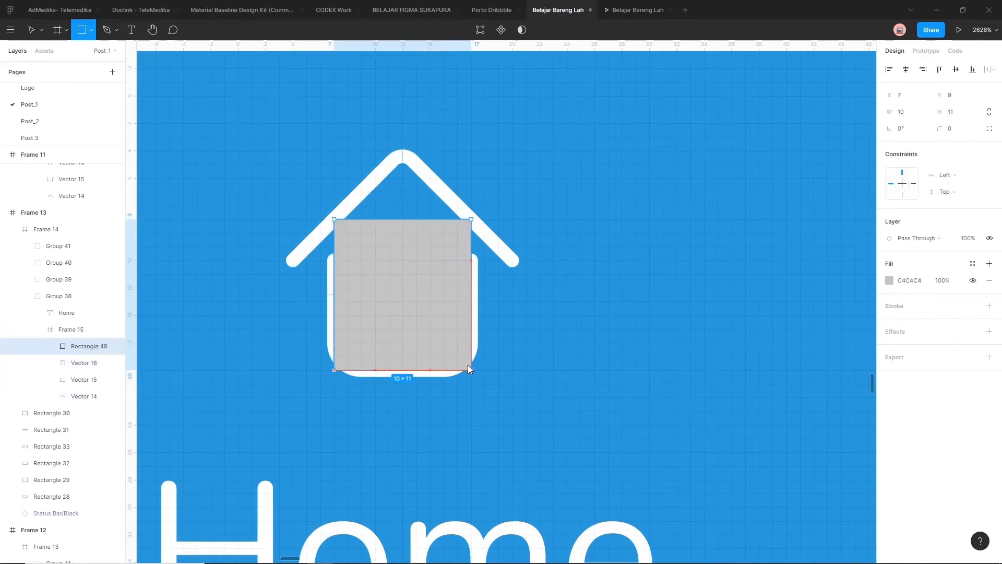
# Reshape the rectangle into a house by raising its top midpoint to the roof peak and extending its upper corners to the eaves
pyautogui.press('Return')
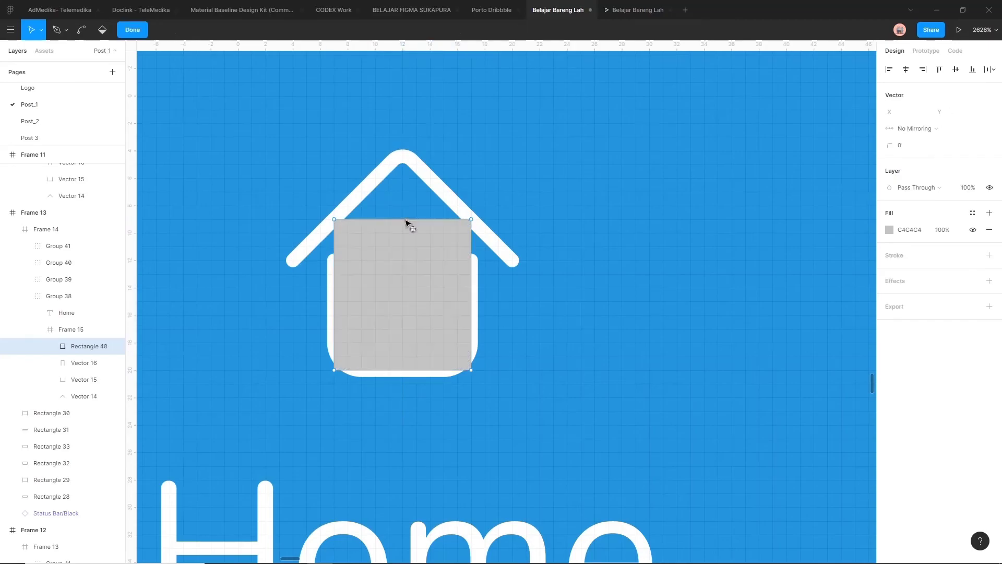
pyautogui.moveTo(405, 219); pyautogui.dragTo(403, 159)
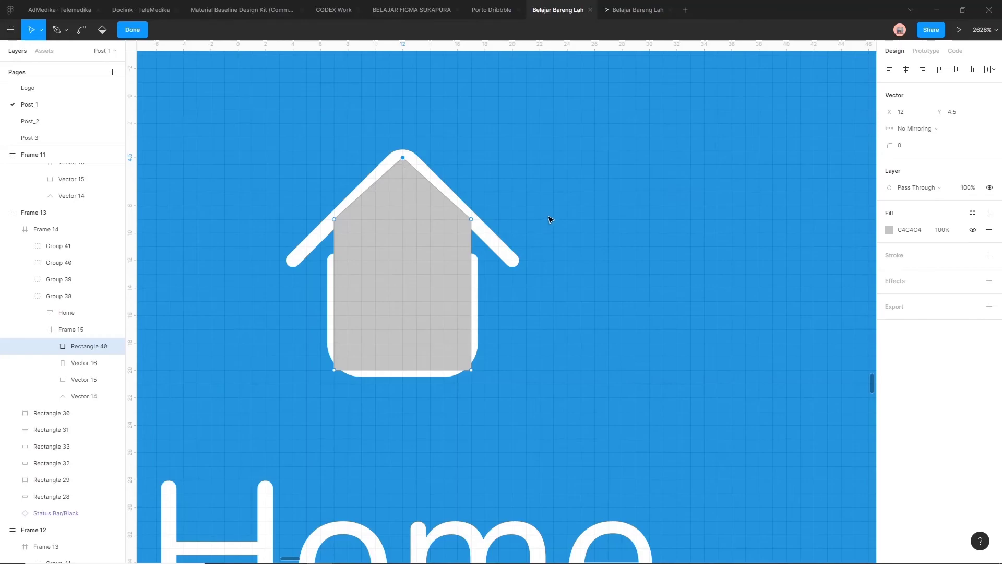
pyautogui.moveTo(334, 294); pyautogui.dragTo(335, 260)
pyautogui.moveTo(472, 297); pyautogui.dragTo(473, 261)
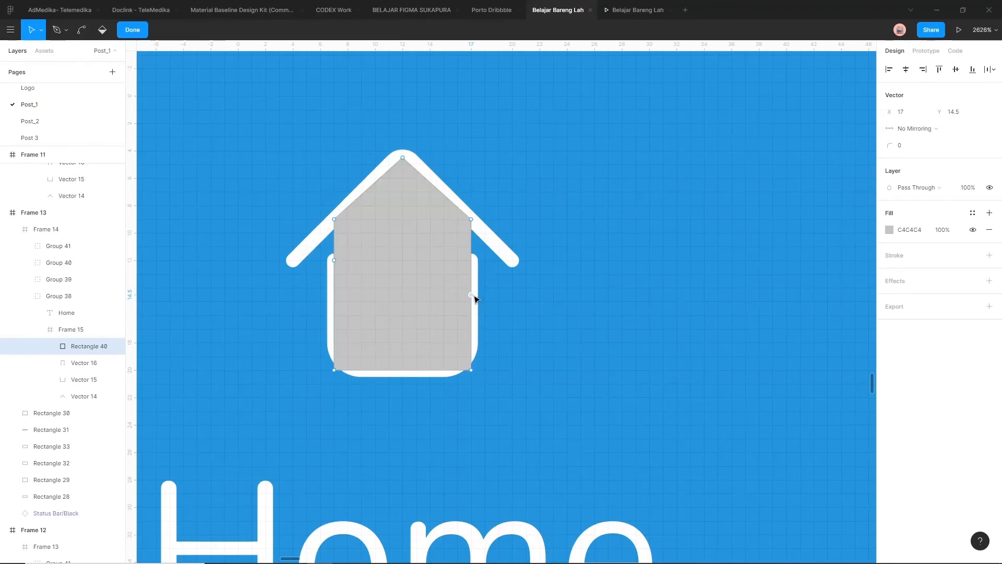
pyautogui.moveTo(473, 219); pyautogui.dragTo(512, 260)
pyautogui.moveTo(335, 220); pyautogui.dragTo(293, 260)
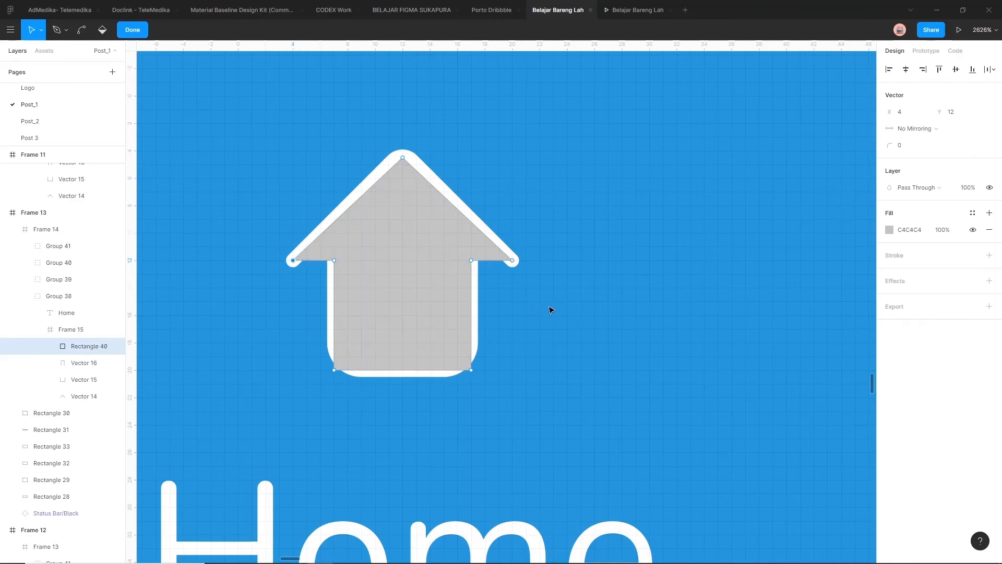
# Round the house shape's two bottom corners and send the shape behind the icon's outlines
pyautogui.moveTo(471, 372); pyautogui.dragTo(336, 358)
pyautogui.moveTo(889, 150); pyautogui.dragTo(918, 150)
pyautogui.press('Escape')
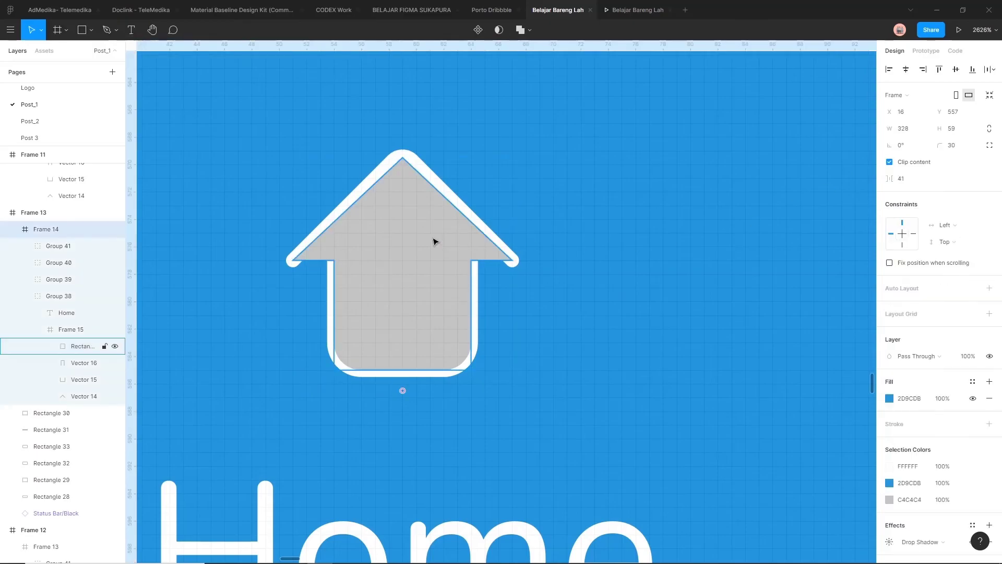
pyautogui.press('[')
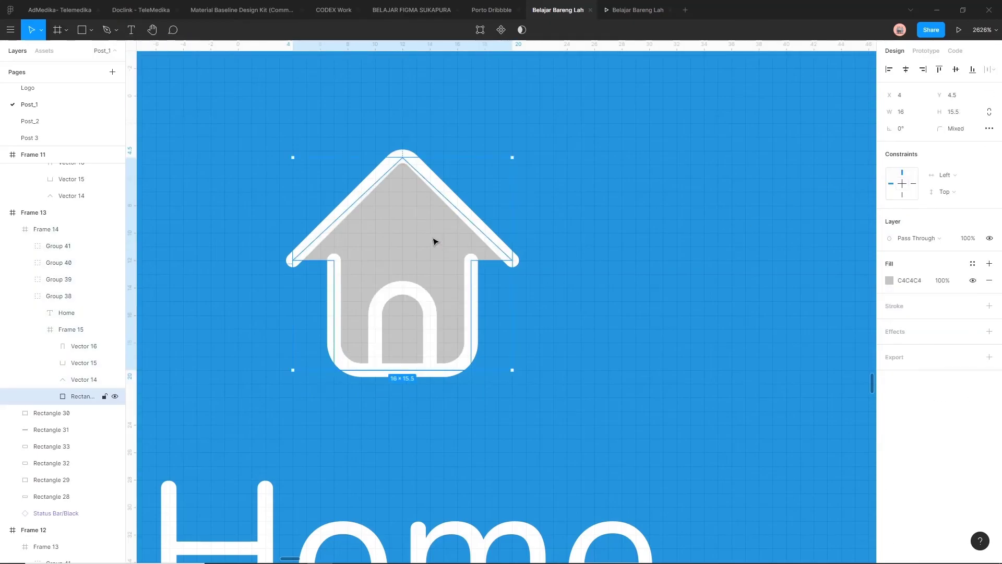
# Set the house shape's fill to white, FFFFFF
pyautogui.scroll(-5, 600, 315)
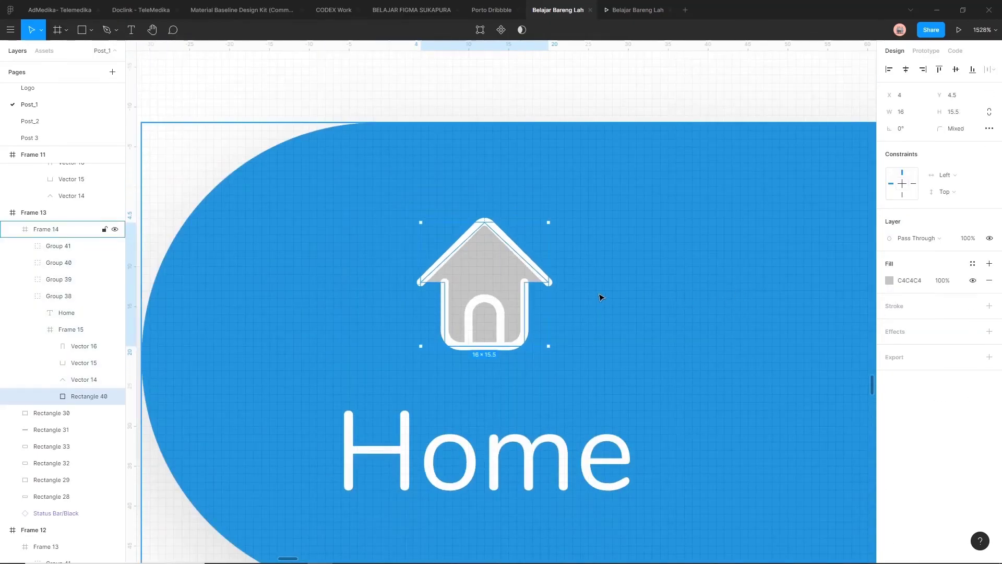
pyautogui.click(915, 283)
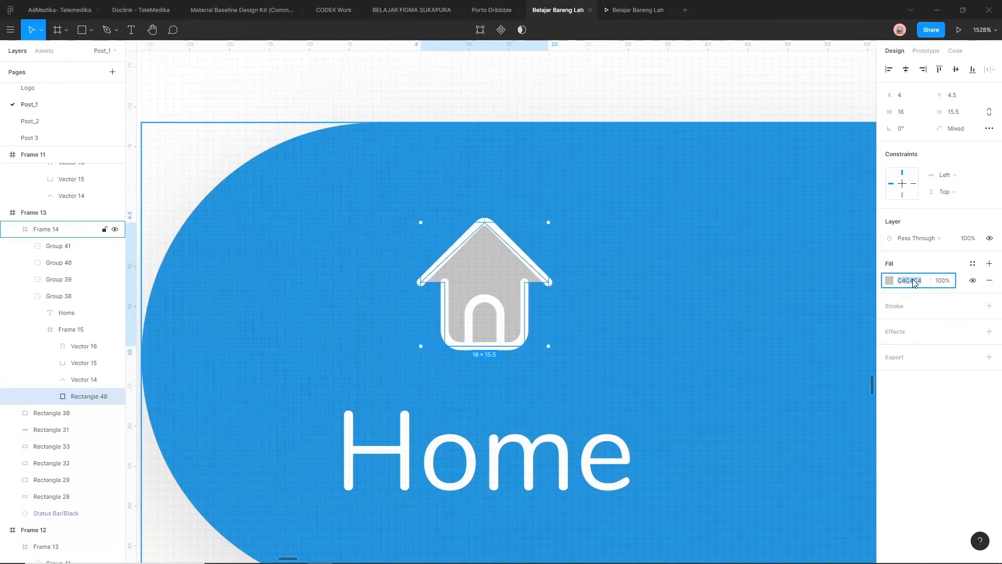
pyautogui.write('f')
pyautogui.press('Return')
# Apply the Blue 2 color style to the Home icon's door stroke and extend the door down through the house's base
pyautogui.click(491, 298)
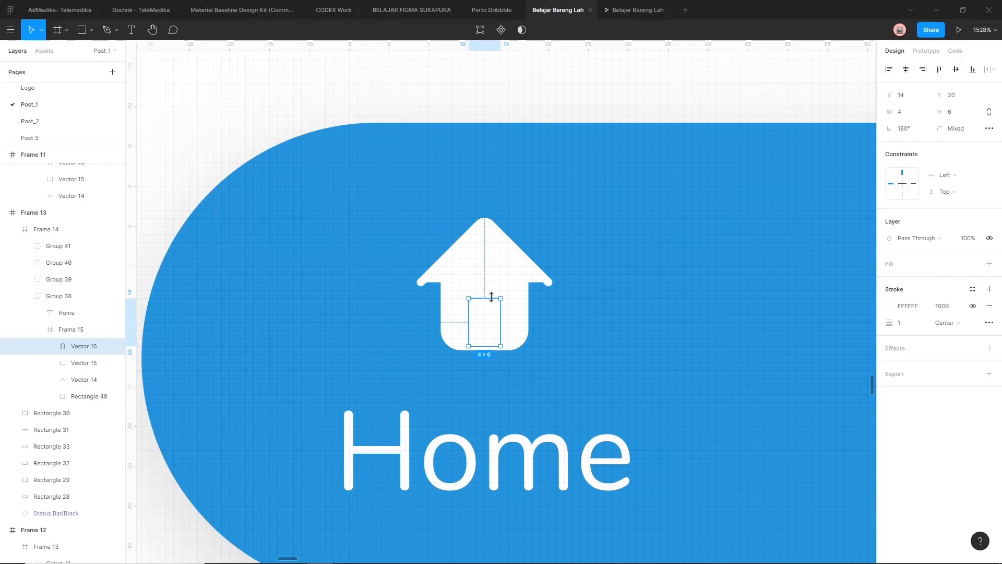
pyautogui.scroll(5, 491, 296)
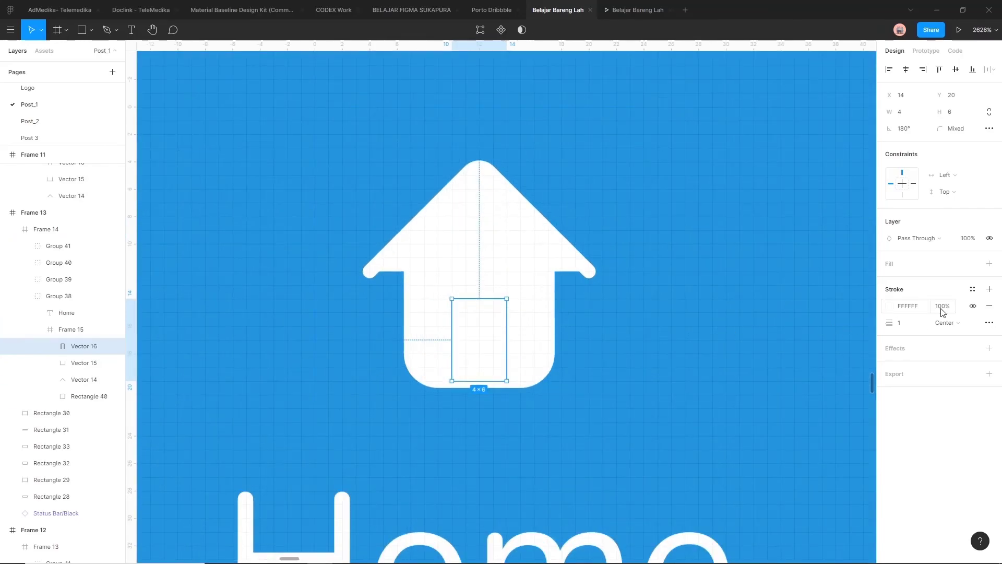
pyautogui.click(973, 288)
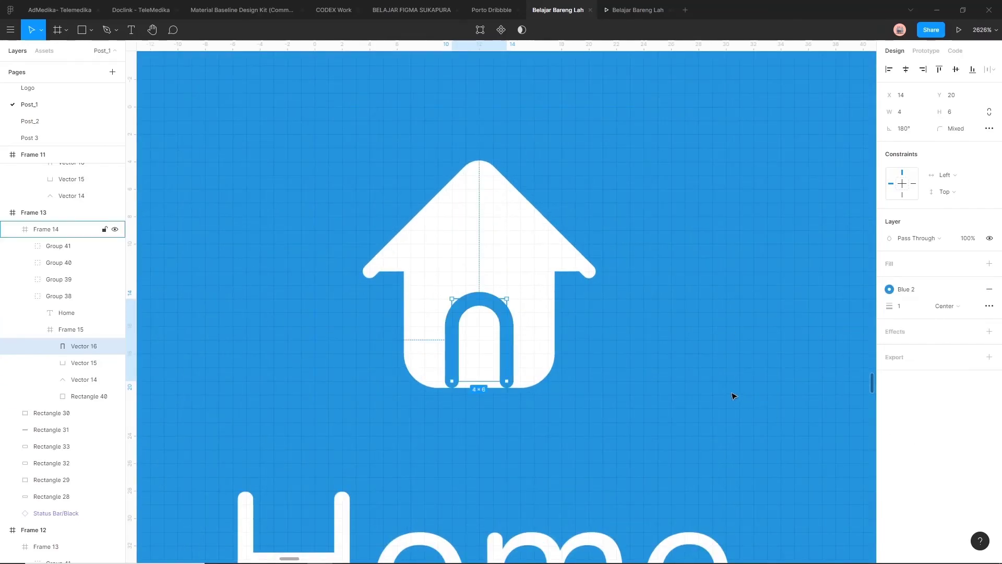
pyautogui.moveTo(489, 385); pyautogui.dragTo(489, 398)
pyautogui.click(656, 378)
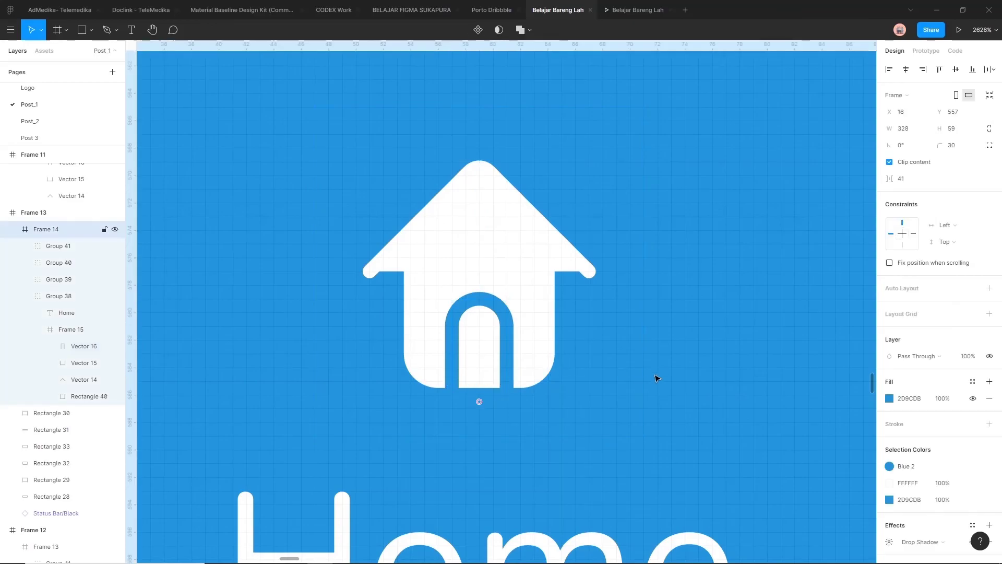
pyautogui.scroll(-6, 656, 378)
pyautogui.moveTo(653, 373); pyautogui.dragTo(443, 352)
pyautogui.click(508, 235)
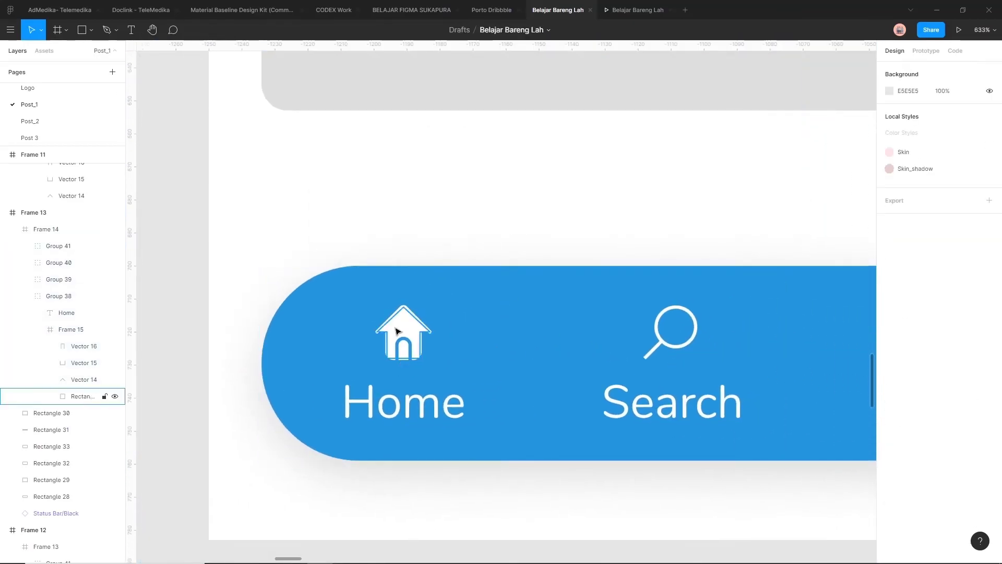
# Lower the house shape's two bottom edges under the eaves so the fill meets the underside of the roof outline
pyautogui.scroll(8, 402, 328)
pyautogui.keyDown('ctrl'); pyautogui.click(430, 320); pyautogui.keyUp('ctrl')
pyautogui.scroll(1, 431, 320)
pyautogui.doubleClick(429, 319)
pyautogui.scroll(2, 425, 328)
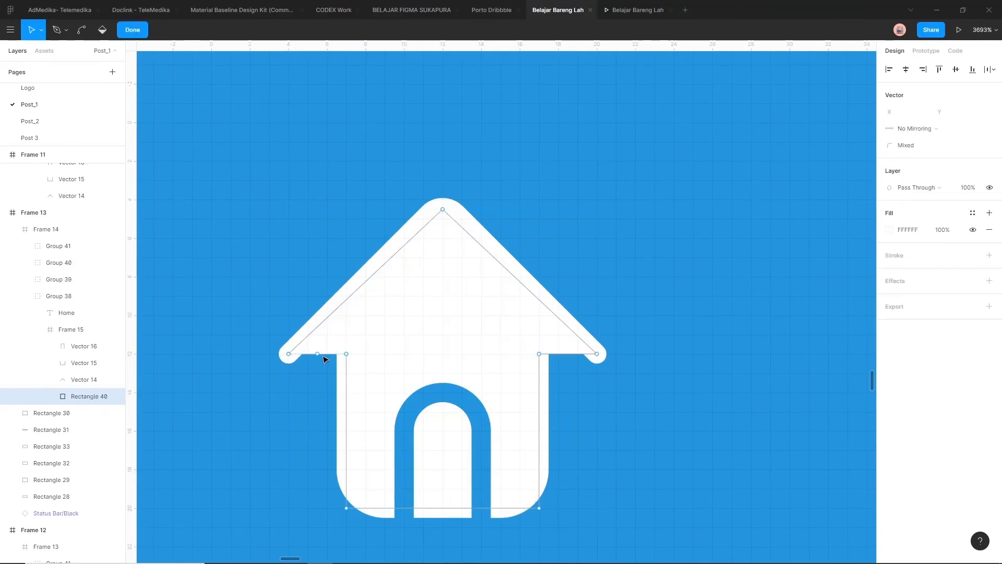
pyautogui.moveTo(330, 358); pyautogui.dragTo(330, 367)
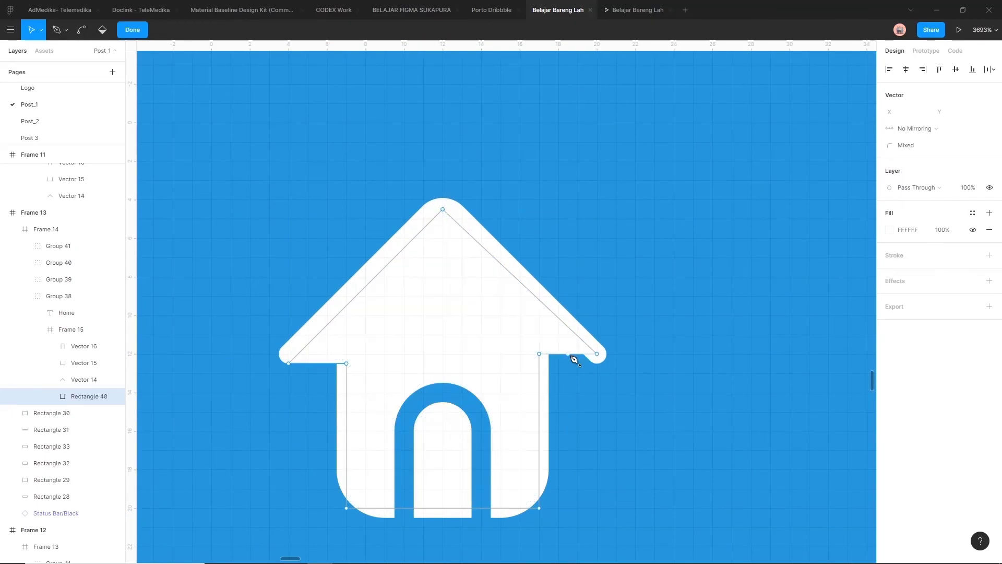
pyautogui.moveTo(579, 358); pyautogui.dragTo(580, 368)
pyautogui.press('Escape')
pyautogui.press('Escape')
pyautogui.scroll(-7, 678, 331)
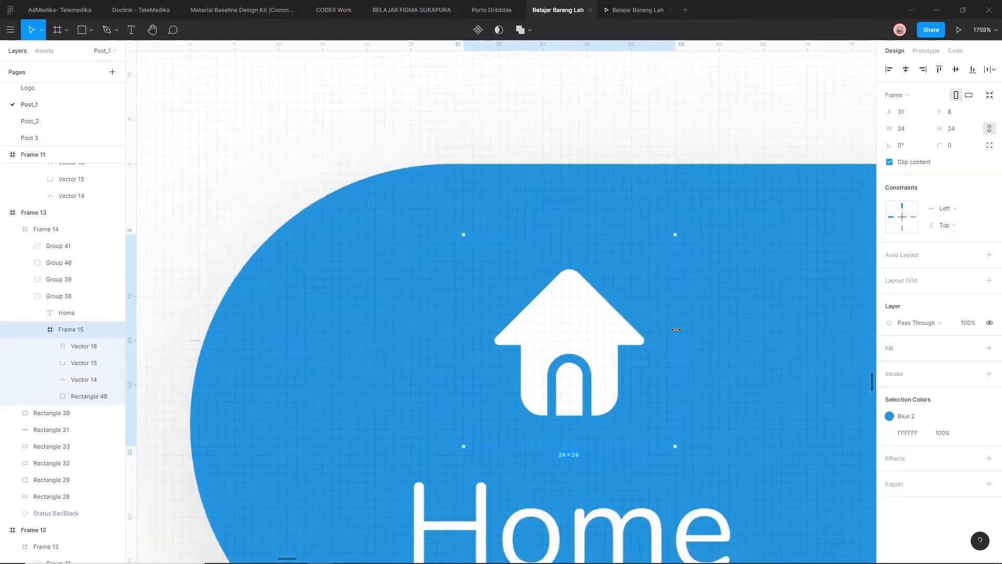
pyautogui.press('Escape')
# Set the Home label's font weight to Bold in the Home screen's blue navigation bar
pyautogui.hscroll(5, 616, 276)
pyautogui.scroll(-3, 470, 271)
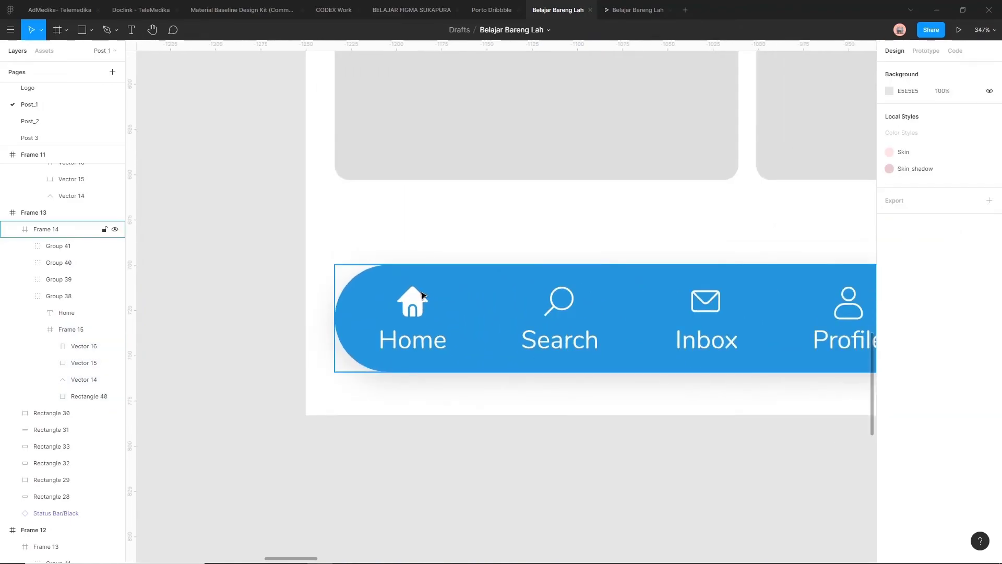
pyautogui.scroll(-8, 521, 214)
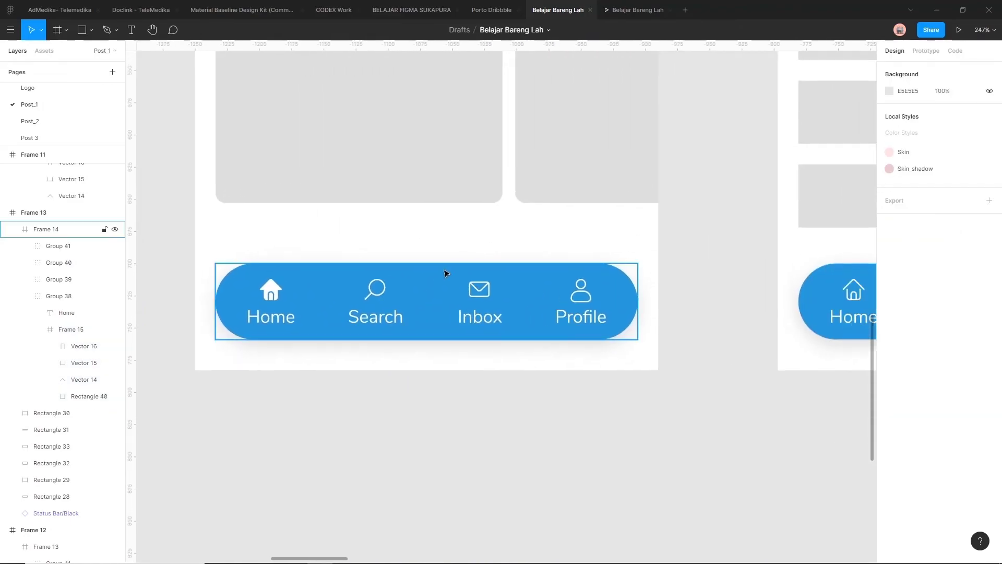
pyautogui.scroll(5, 334, 299)
pyautogui.keyDown('ctrl'); pyautogui.click(340, 296); pyautogui.keyUp('ctrl')
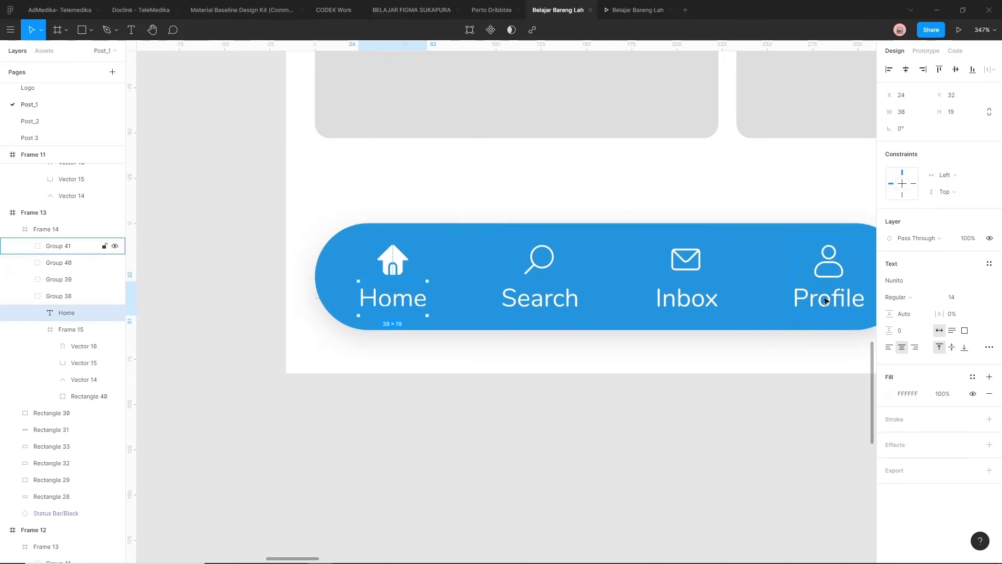
pyautogui.click(897, 297)
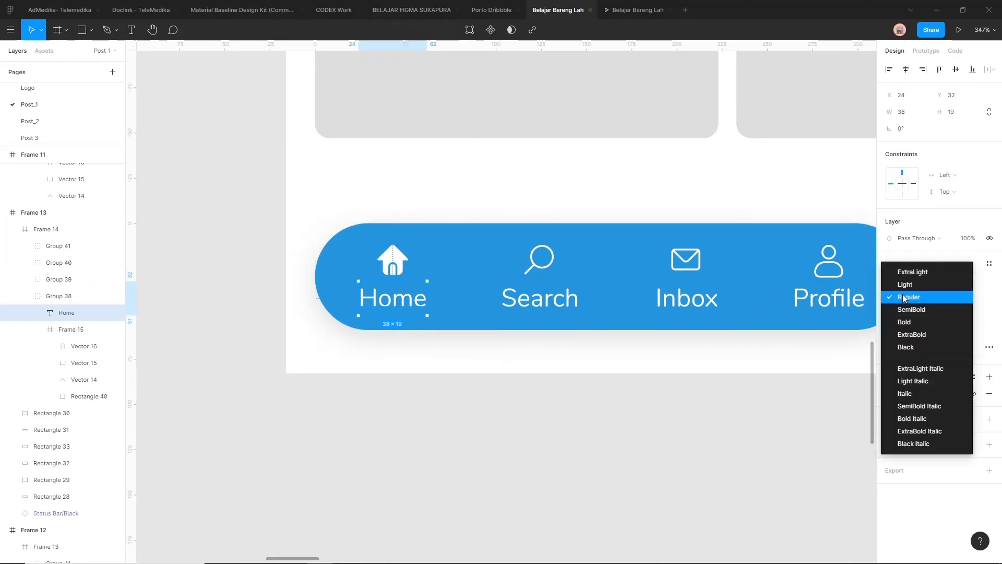
pyautogui.click(918, 322)
pyautogui.click(628, 400)
# Remove the blue navigation bar from the Profile screen and duplicate the Home screen's blue bar in place
pyautogui.scroll(-8, 628, 400)
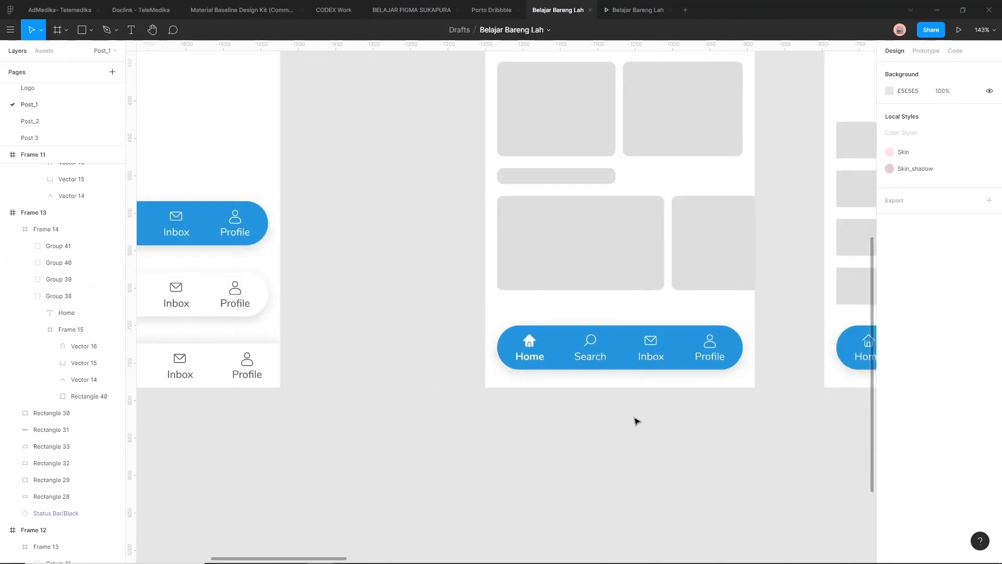
pyautogui.hscroll(-3, 522, 420)
pyautogui.click(673, 360)
pyautogui.press('Delete')
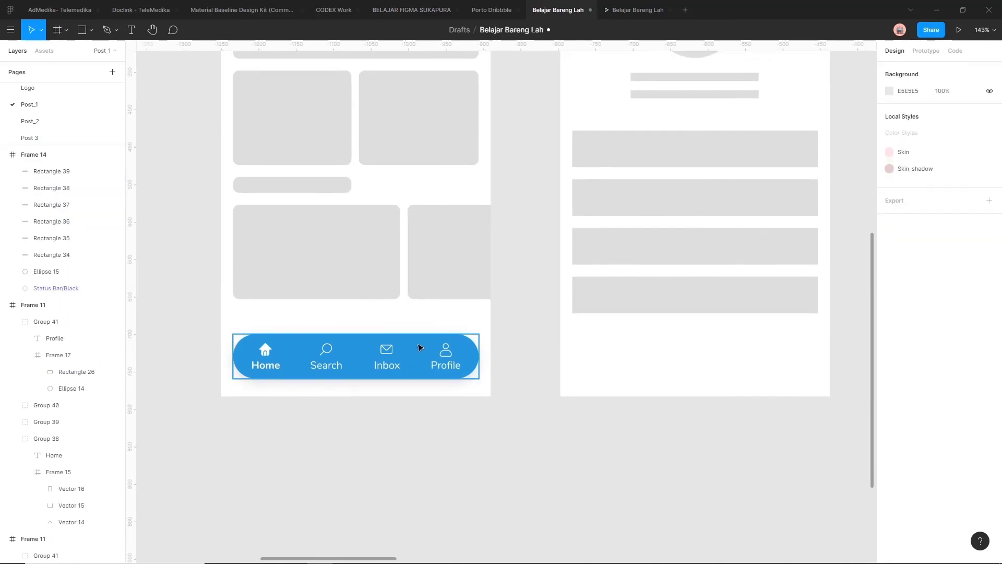
pyautogui.click(281, 347)
pyautogui.hotkey('ctrl', 'd')
# Paste the blue navigation bar with outlined icons into the Profile screen, Frame 14
pyautogui.scroll(-5, 546, 371)
pyautogui.click(571, 102)
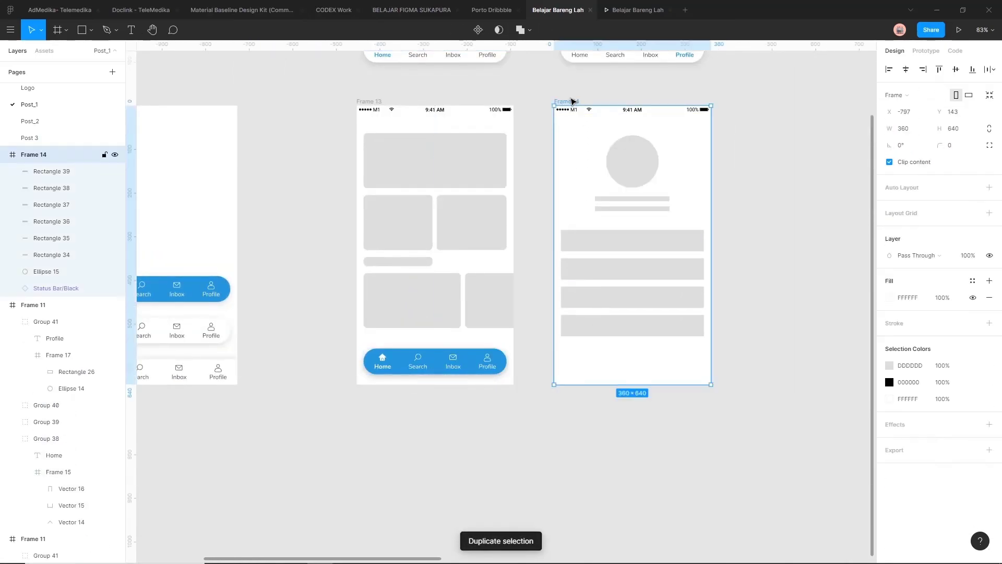
pyautogui.hotkey('ctrl', 'v')
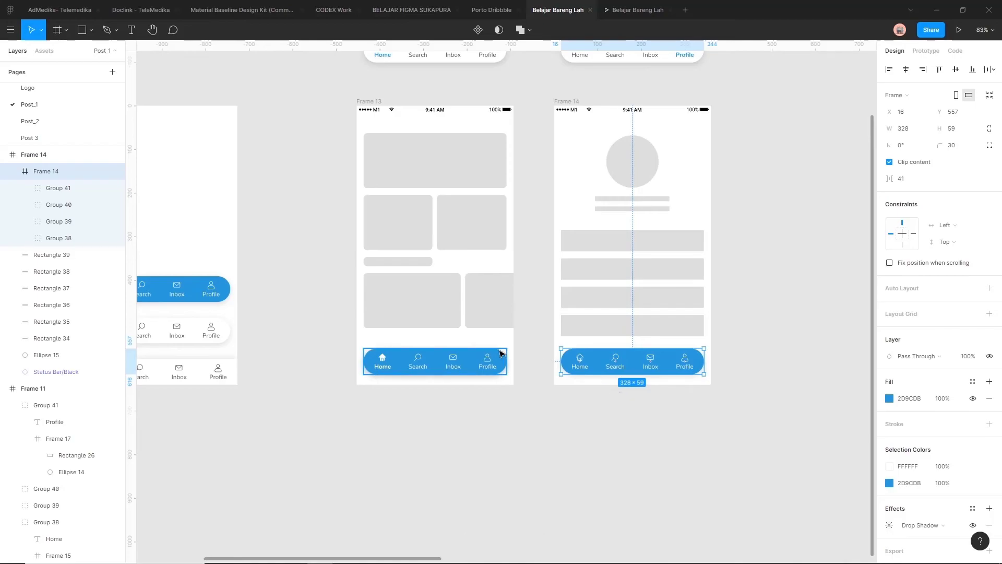
# Add a white FFFFFF fill to the head and body shapes of the Profile icon in Frame 14's blue bar
pyautogui.scroll(10, 499, 357)
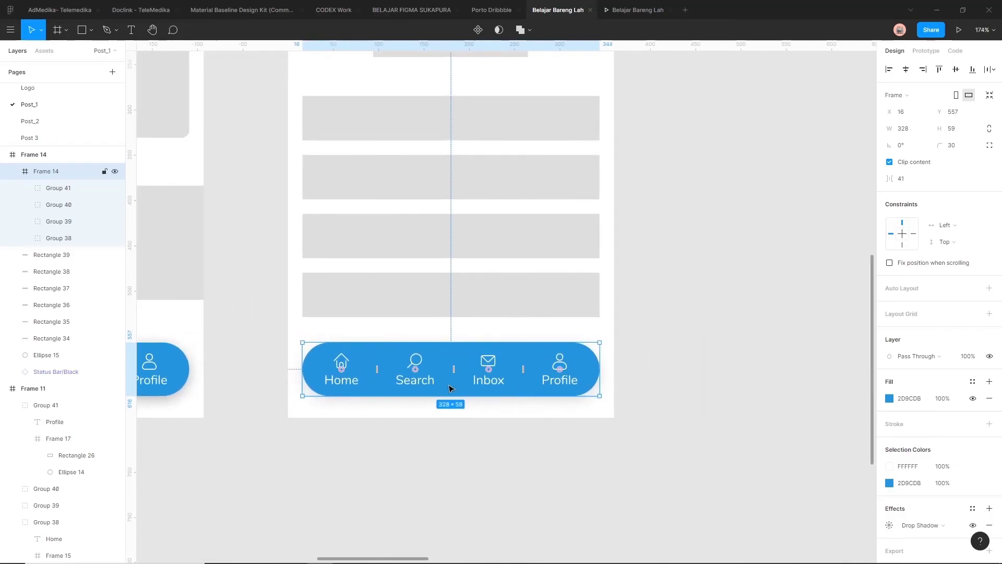
pyautogui.scroll(8, 541, 395)
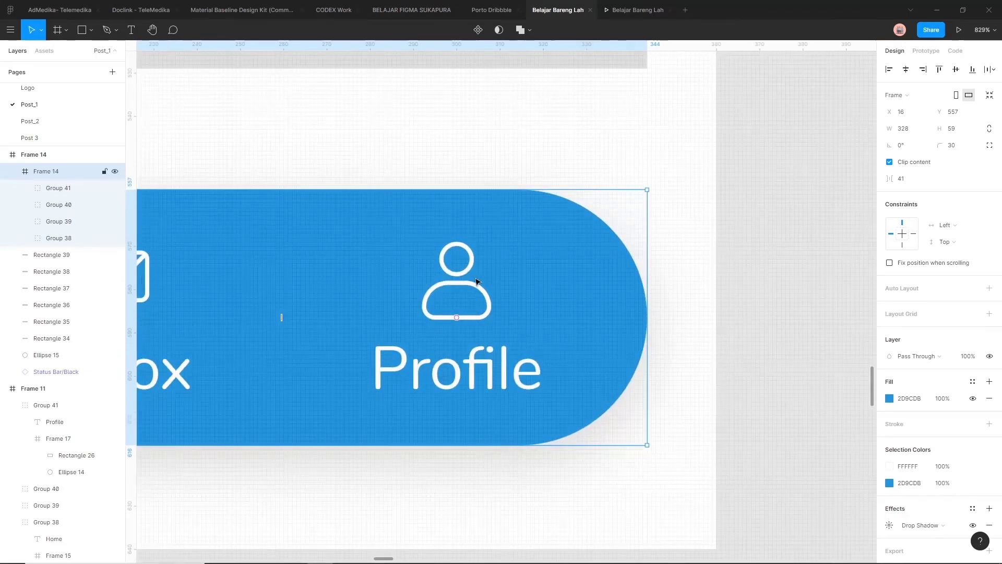
pyautogui.click(467, 284)
pyautogui.scroll(-3, 467, 283)
pyautogui.scroll(8, 455, 313)
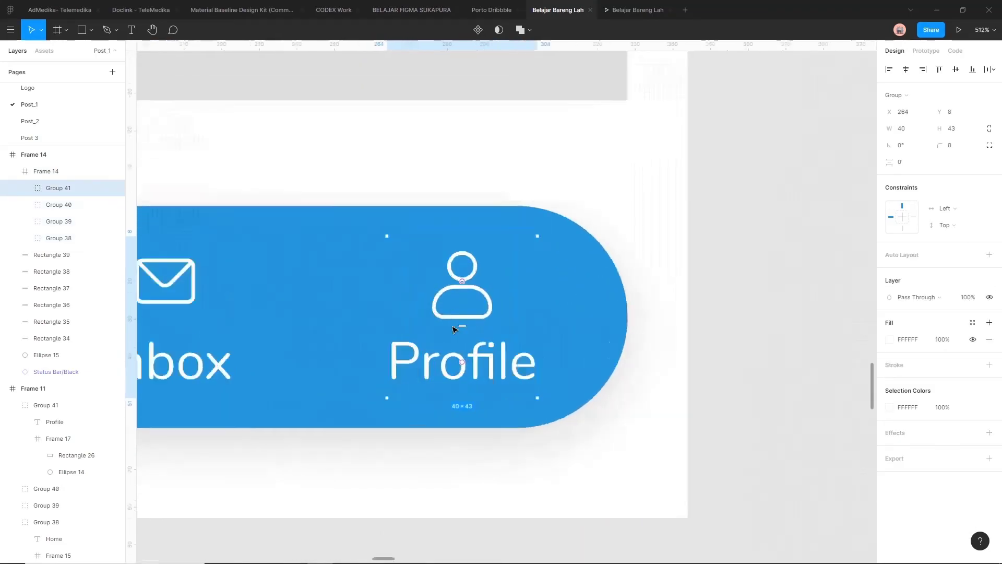
pyautogui.doubleClick(519, 262)
pyautogui.doubleClick(520, 262)
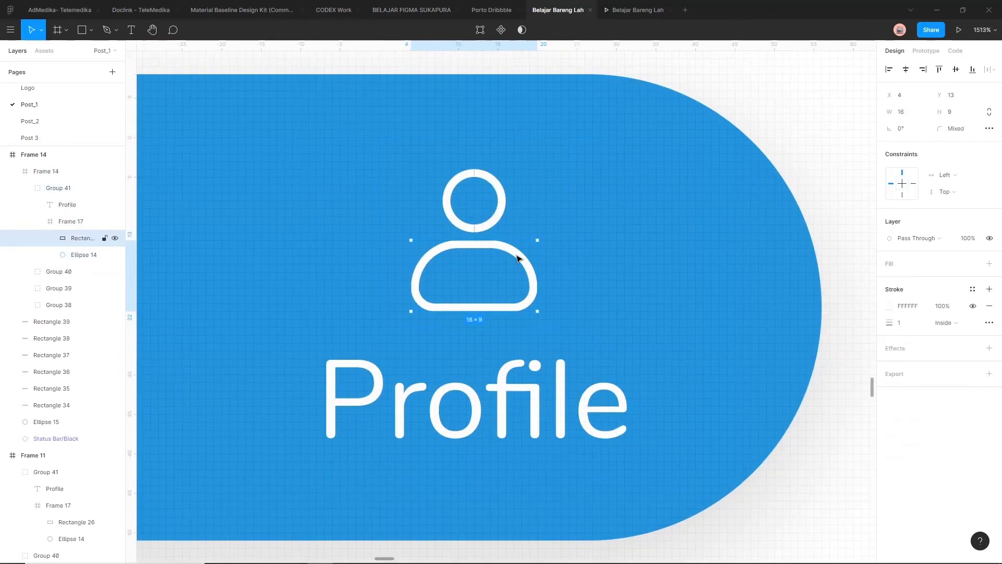
pyautogui.keyDown('shift'); pyautogui.click(501, 212); pyautogui.keyUp('shift')
pyautogui.keyDown('shift'); pyautogui.click(511, 255); pyautogui.keyUp('shift')
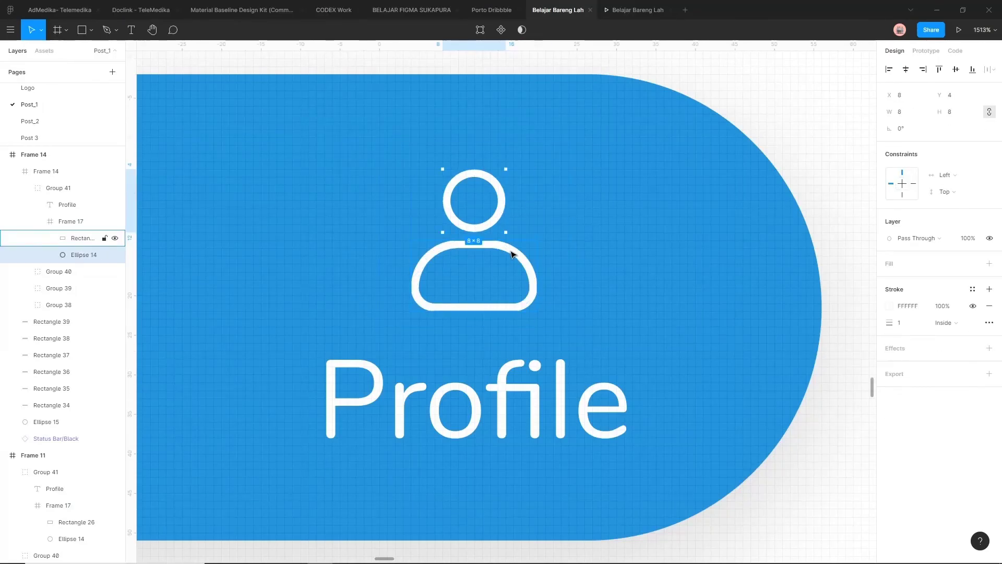
pyautogui.keyDown('shift'); pyautogui.click(495, 221); pyautogui.keyUp('shift')
pyautogui.keyDown('shift'); pyautogui.click(521, 257); pyautogui.keyUp('shift')
pyautogui.keyDown('shift'); pyautogui.click(495, 218); pyautogui.keyUp('shift')
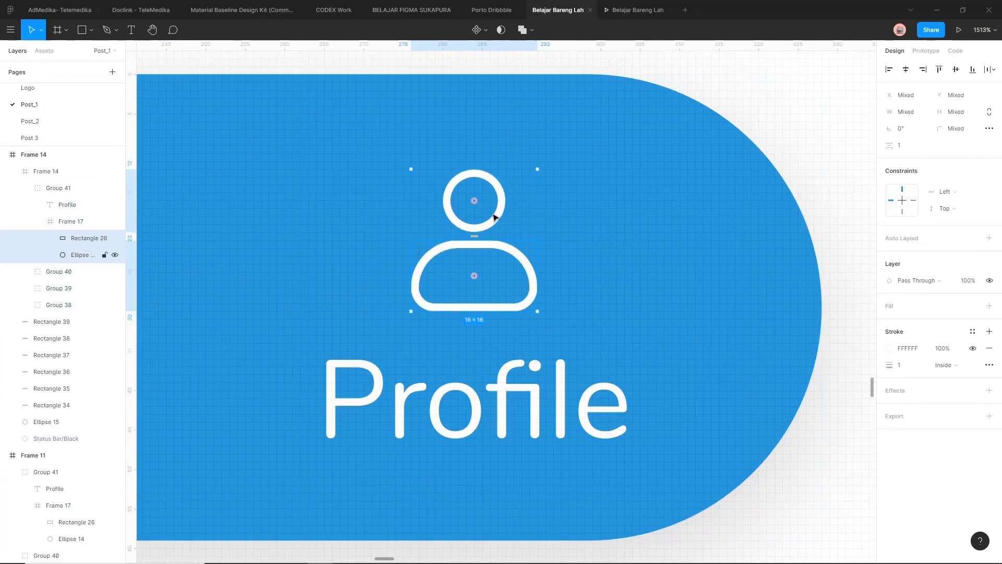
pyautogui.click(905, 313)
pyautogui.click(907, 323)
pyautogui.write('ffffff')
pyautogui.press('Return')
# Set the Profile label's font weight to Bold in the Profile screen's blue bar
pyautogui.scroll(-5, 700, 305)
pyautogui.click(616, 363)
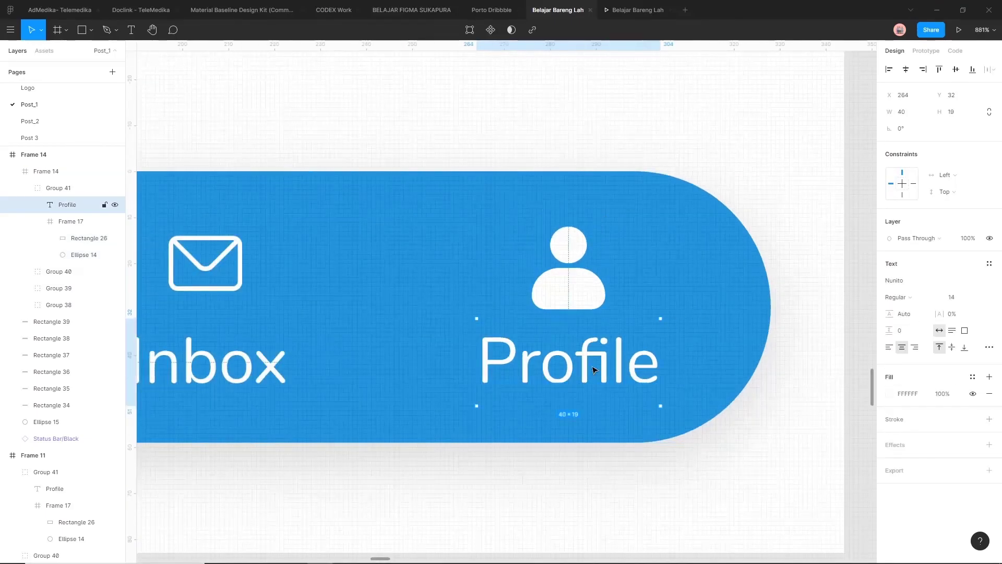
pyautogui.click(908, 304)
pyautogui.click(916, 323)
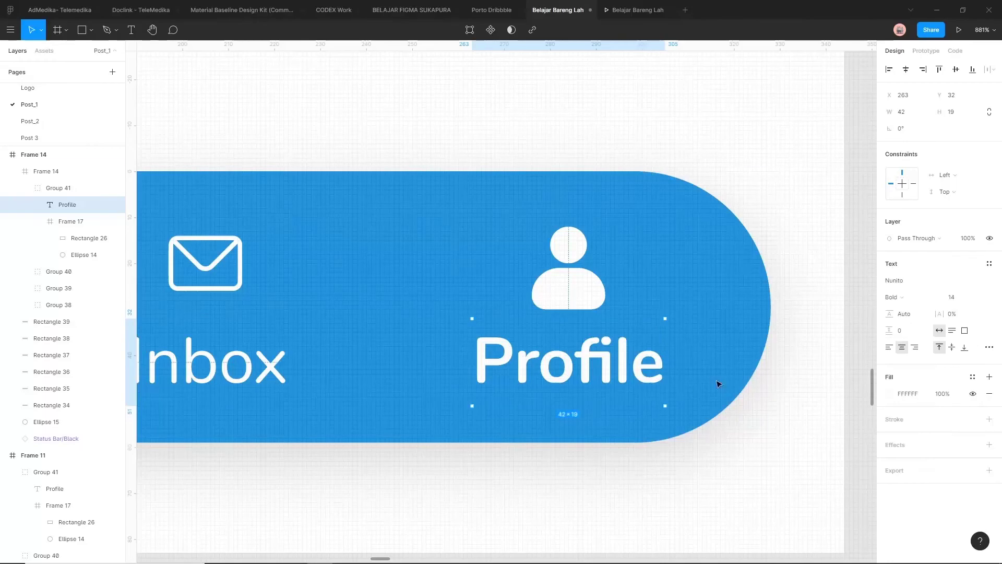
# Switch to prototype editing for the Home and Profile screens
pyautogui.scroll(-10, 668, 401)
pyautogui.click(697, 459)
pyautogui.scroll(-8, 697, 459)
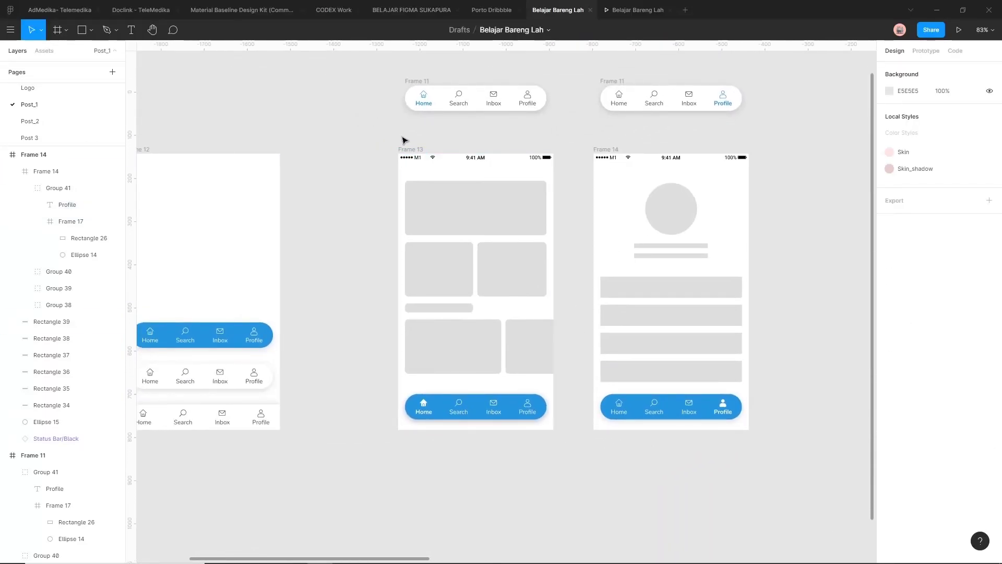
pyautogui.click(927, 51)
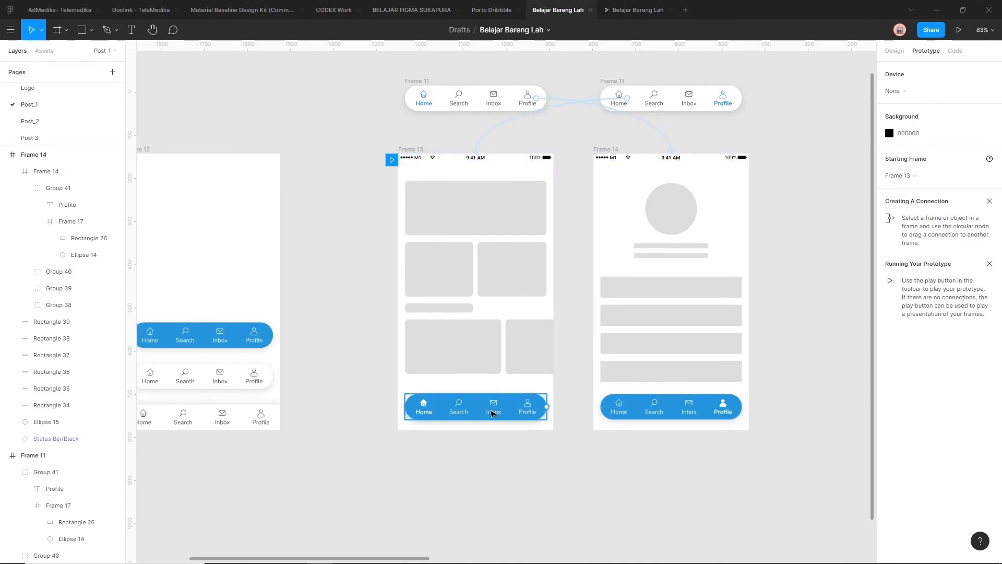
pyautogui.click(544, 410)
pyautogui.moveTo(547, 407); pyautogui.dragTo(612, 410)
pyautogui.click(729, 407)
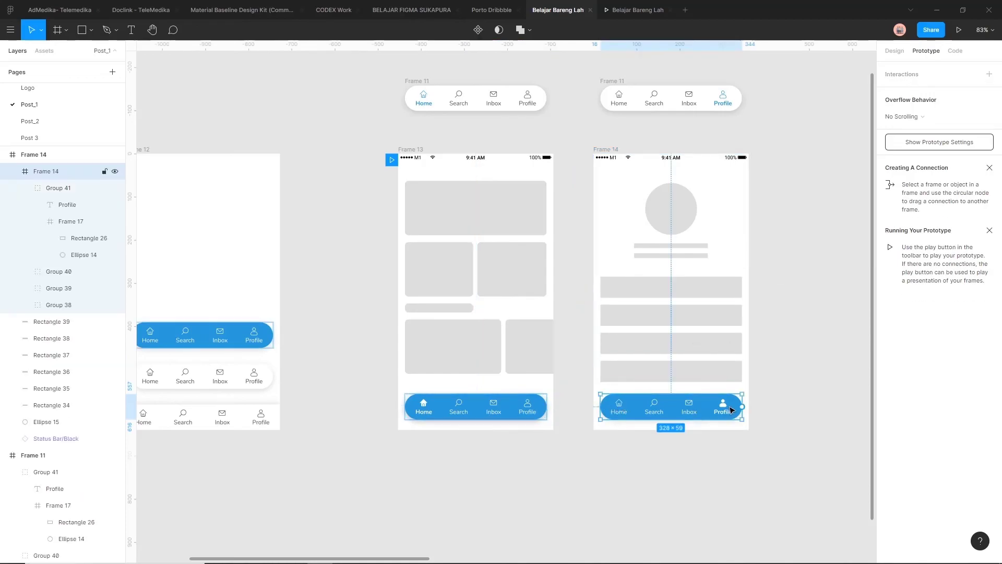
pyautogui.click(535, 408)
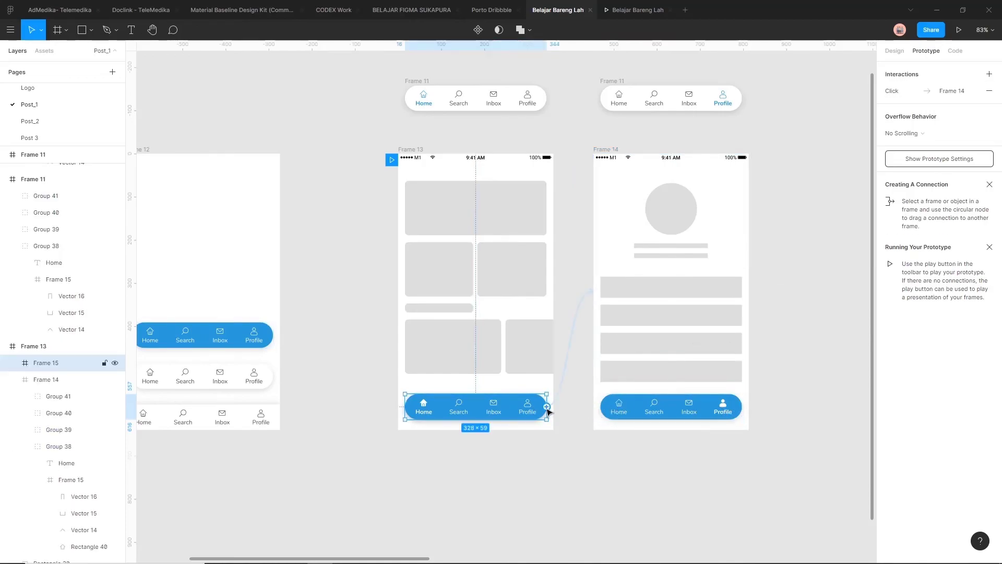
pyautogui.click(561, 393)
pyautogui.press('Delete')
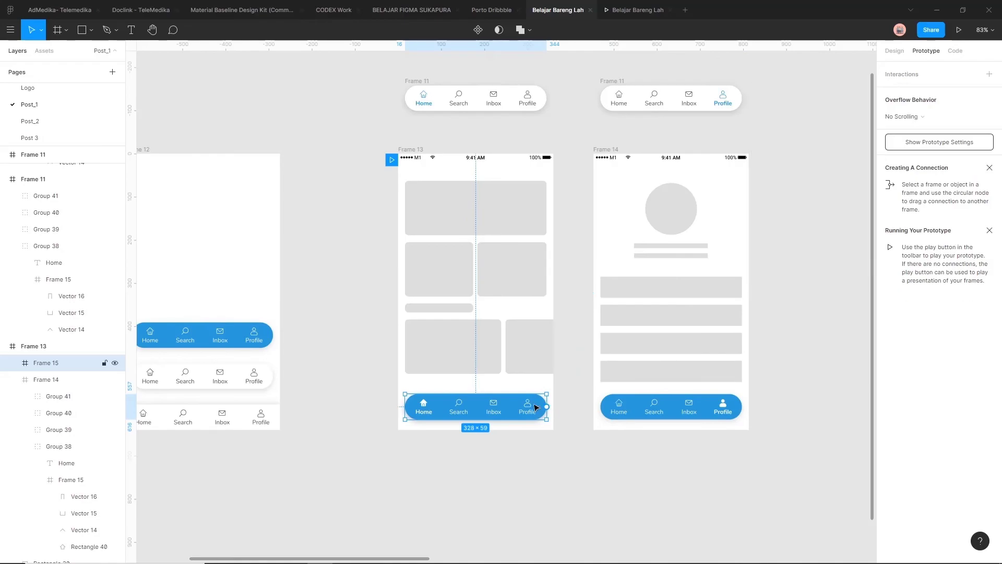
# Link the Home screen's Profile item to Frame 14 and the Profile screen's Home item to Frame 13
pyautogui.doubleClick(533, 407)
pyautogui.moveTo(537, 407); pyautogui.dragTo(619, 364)
pyautogui.click(648, 411)
pyautogui.doubleClick(619, 406)
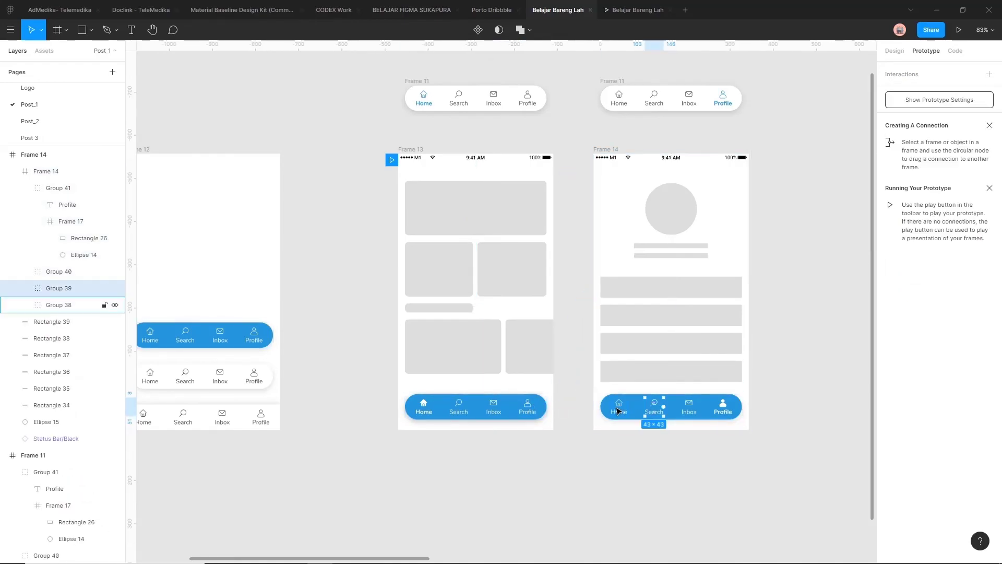
pyautogui.moveTo(627, 407); pyautogui.dragTo(491, 369)
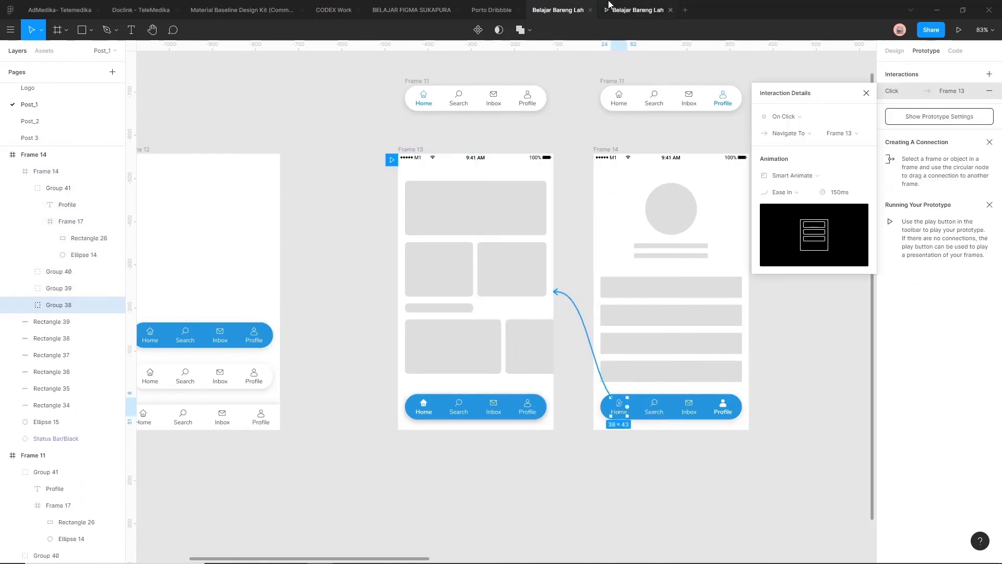
# Test switching between the Home and Profile screens in the prototype preview, then return to the design file
pyautogui.click(638, 10)
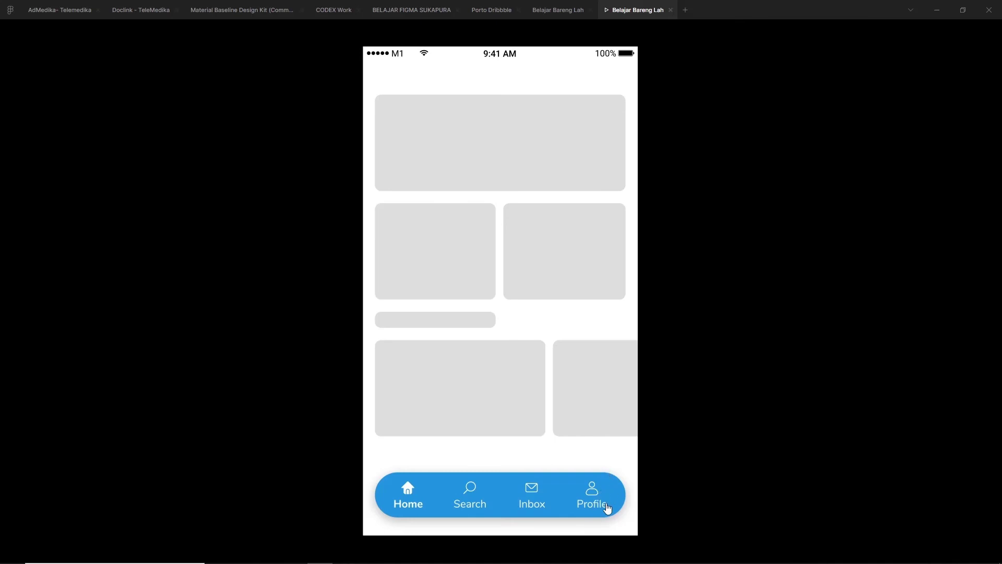
pyautogui.click(596, 512)
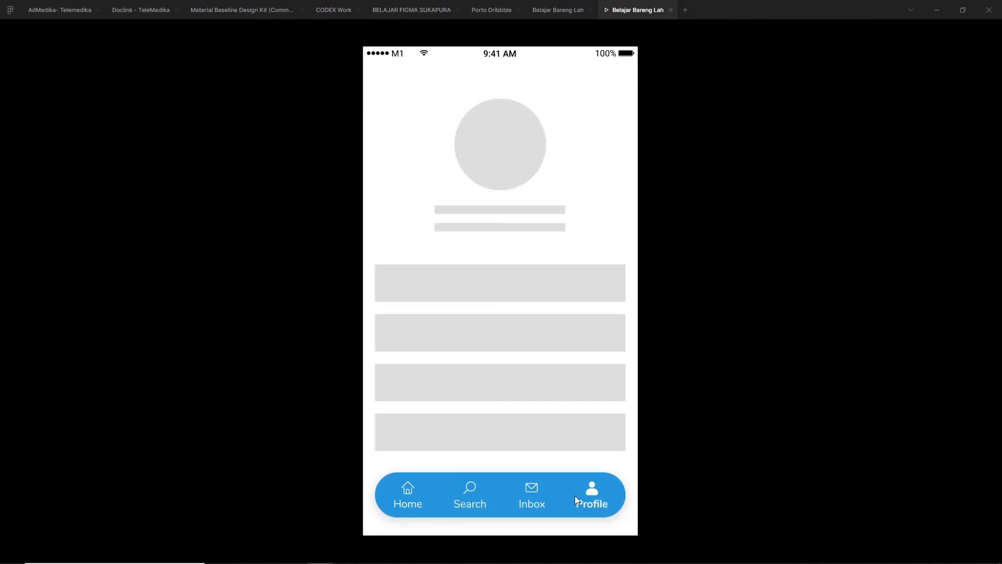
pyautogui.click(400, 506)
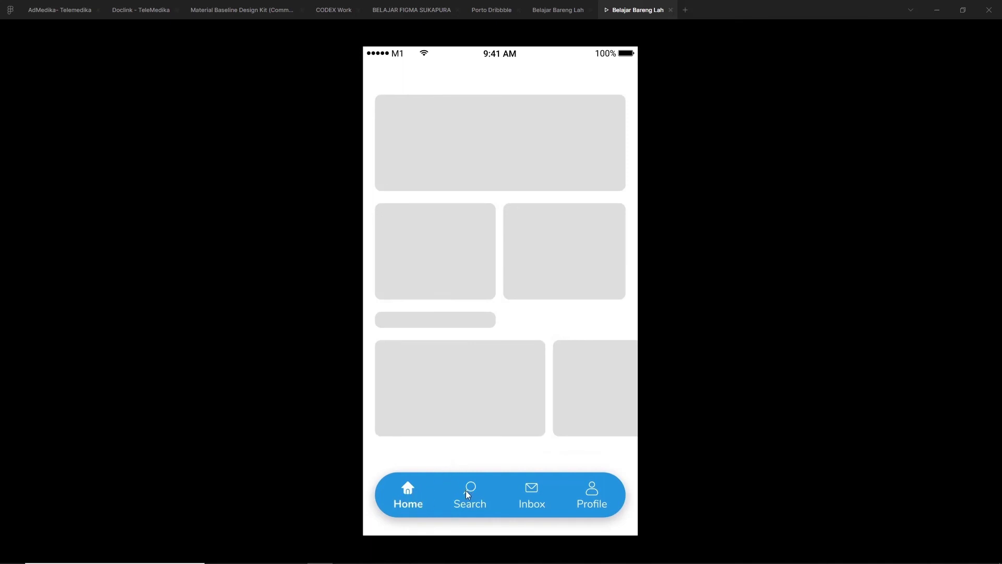
pyautogui.click(591, 501)
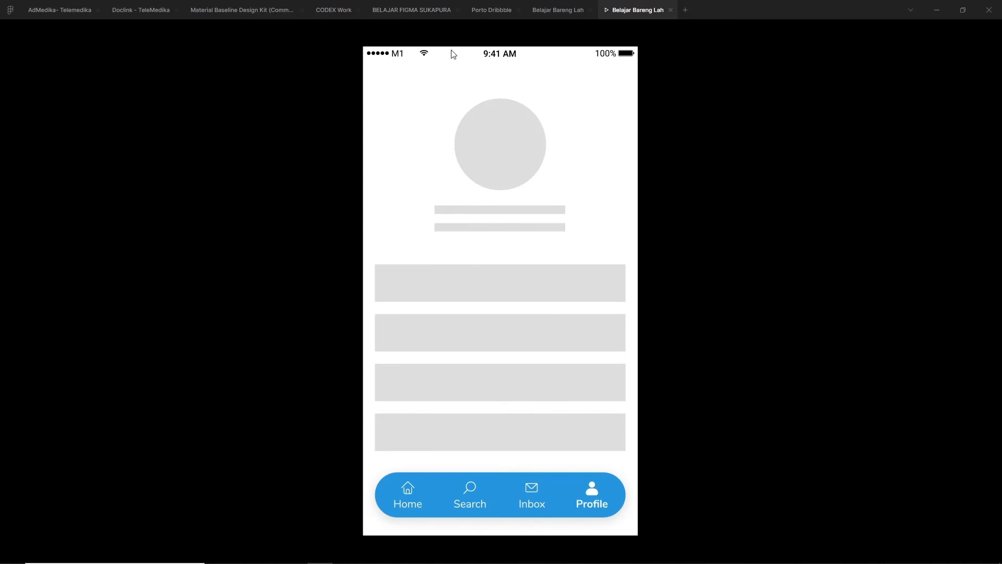
pyautogui.click(554, 6)
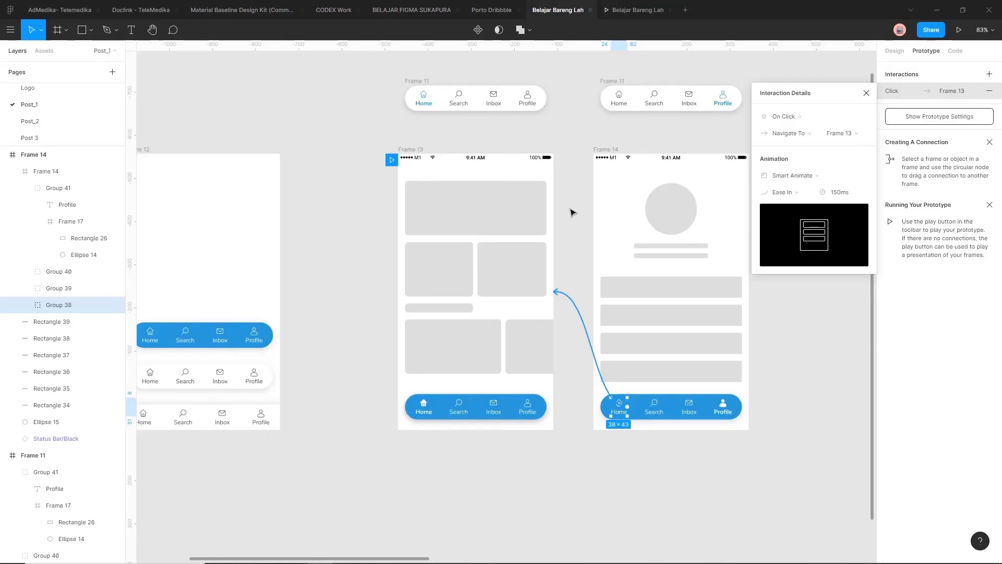
# Close the interaction details and review the navigation bar variants in Frame 4 and Frame 12 beside the prototyped screens
pyautogui.click(867, 94)
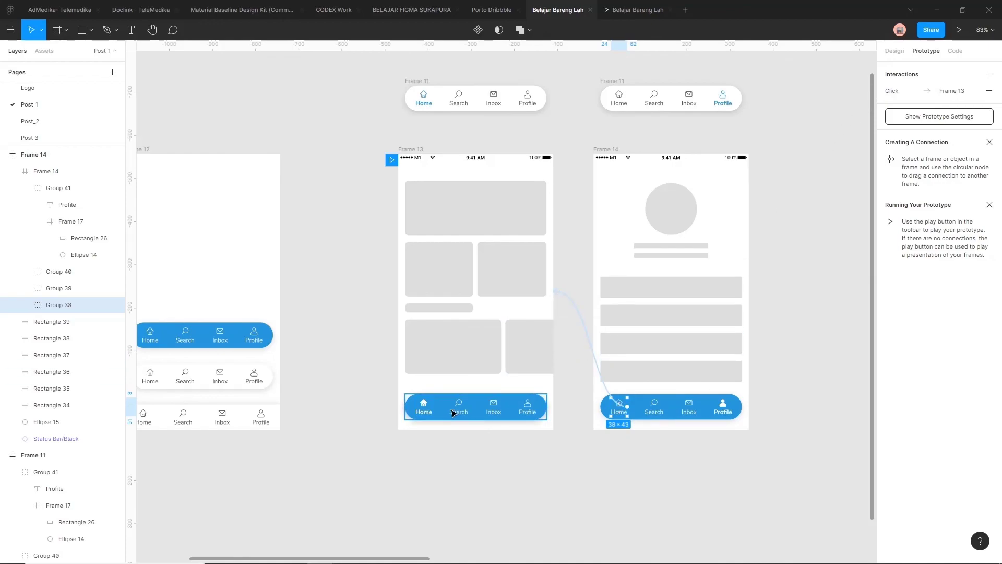
pyautogui.click(407, 441)
pyautogui.hscroll(-5, 445, 356)
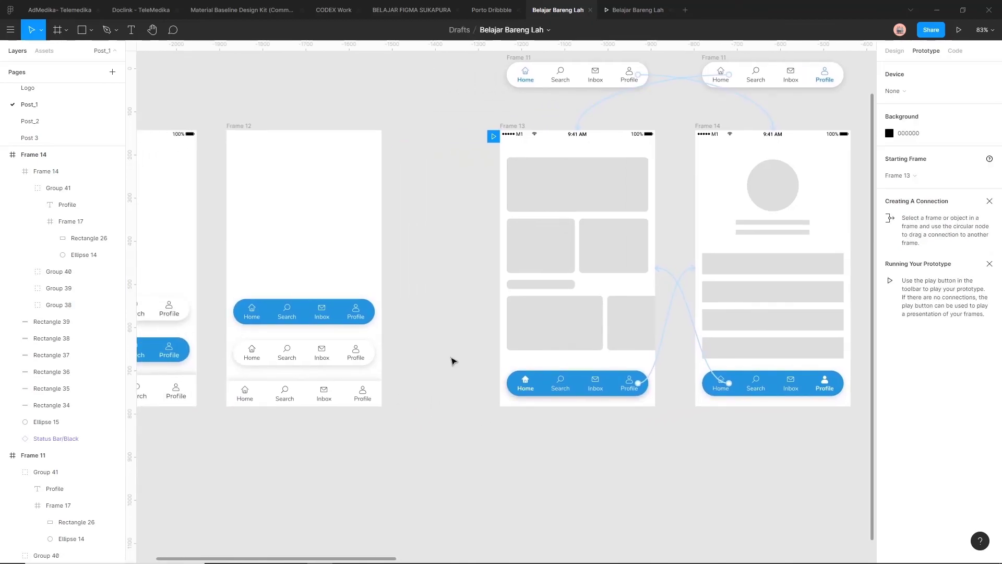
pyautogui.press('space')
pyautogui.scroll(-1, 452, 358)
pyautogui.moveTo(452, 358); pyautogui.dragTo(604, 316)
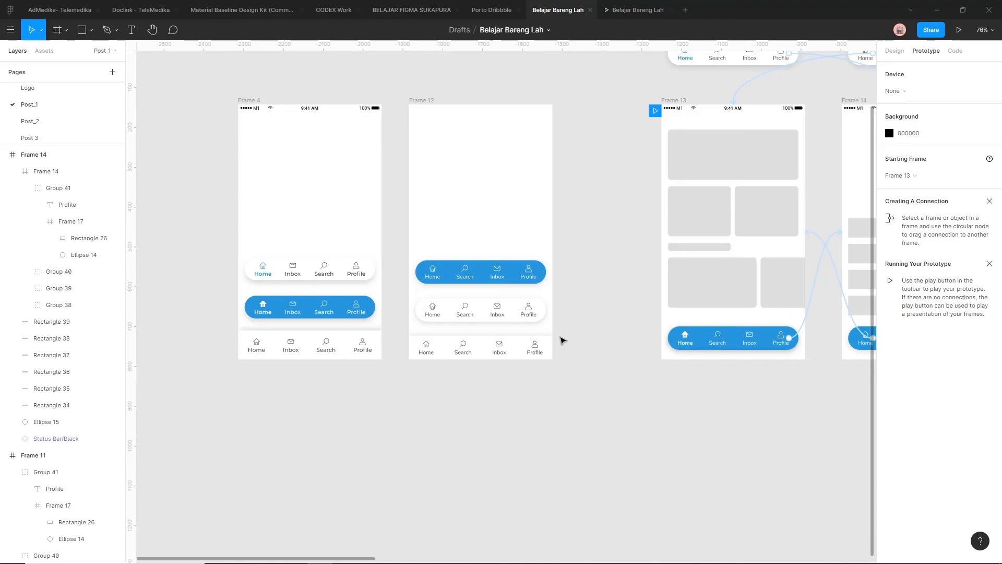
pyautogui.scroll(4, 561, 340)
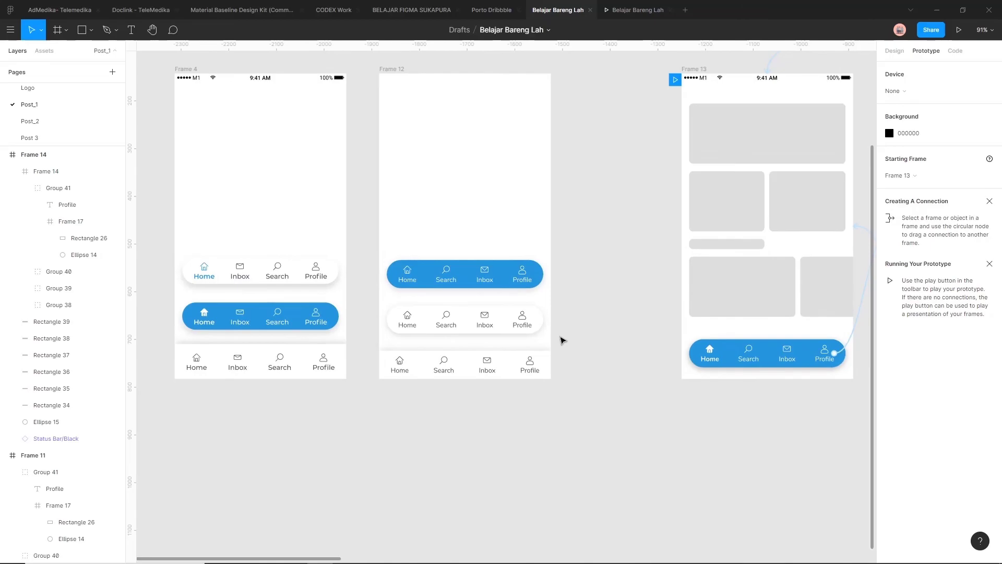
pyautogui.scroll(1, 561, 340)
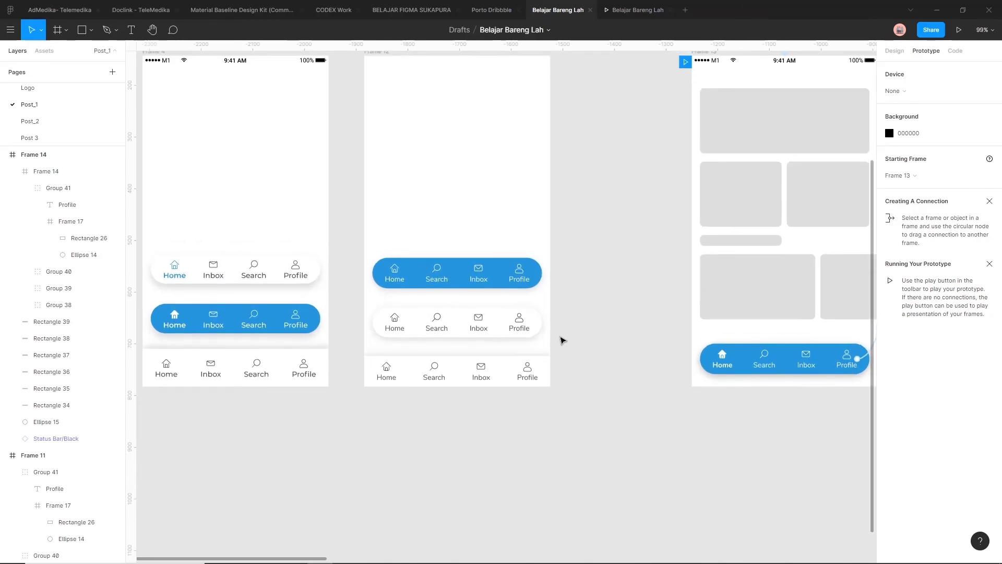
pyautogui.scroll(-3, 561, 341)
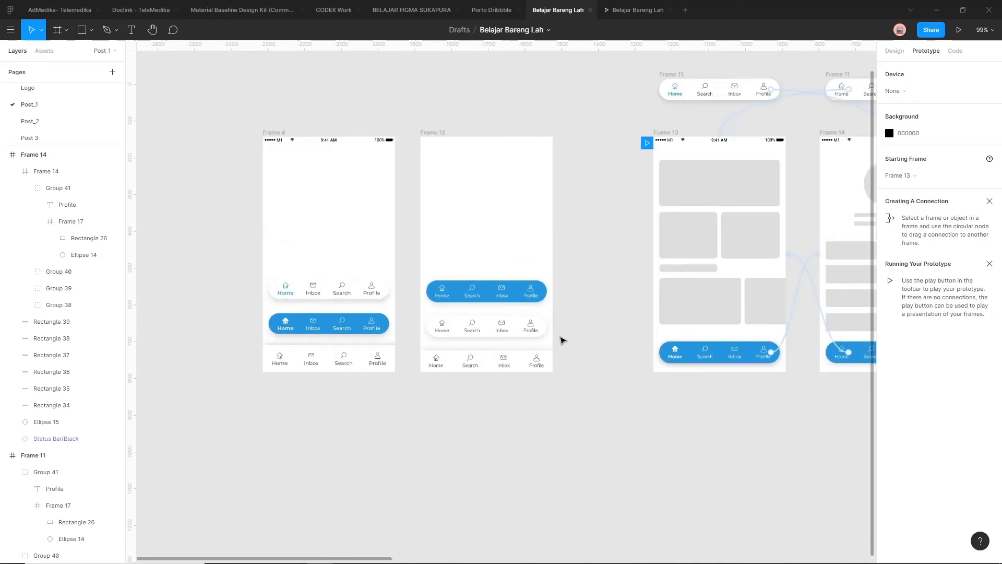
pyautogui.scroll(1, 585, 363)
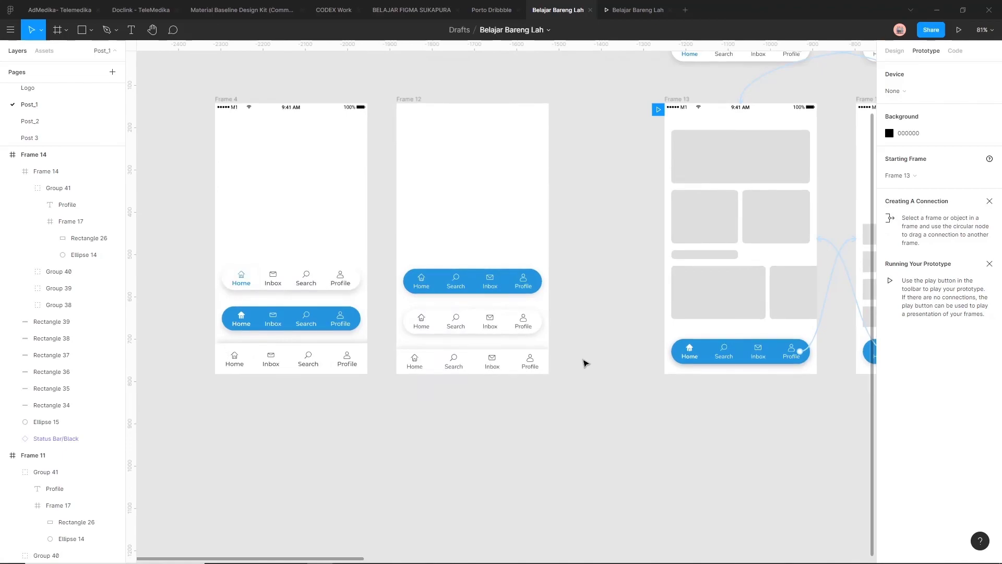